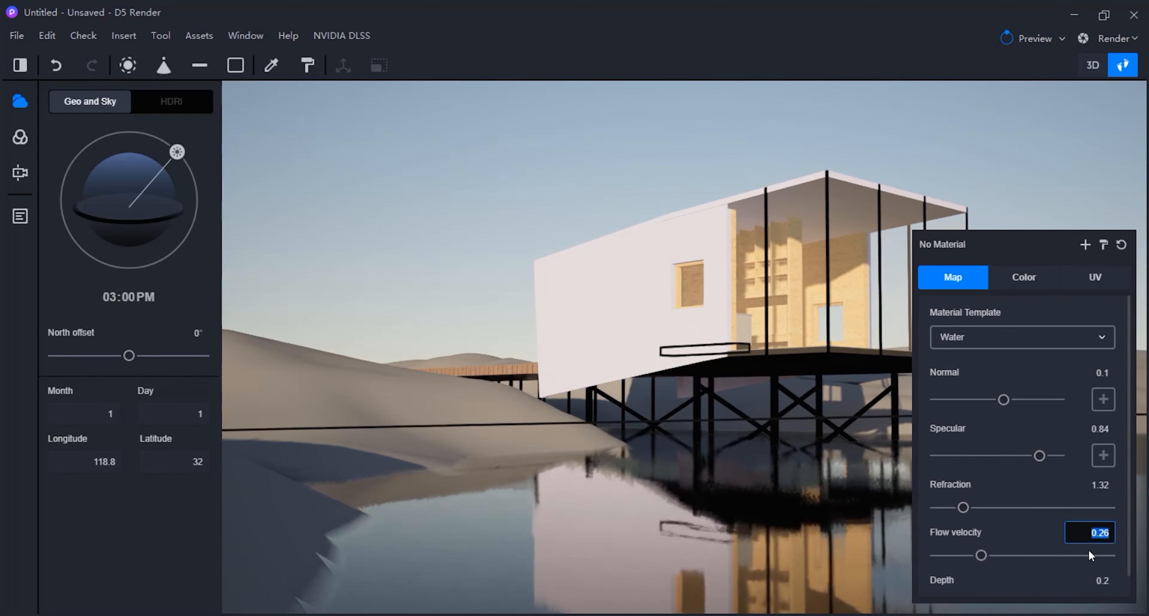
Set the water material's flow velocity to 0.15
text(.25)
key(Return)
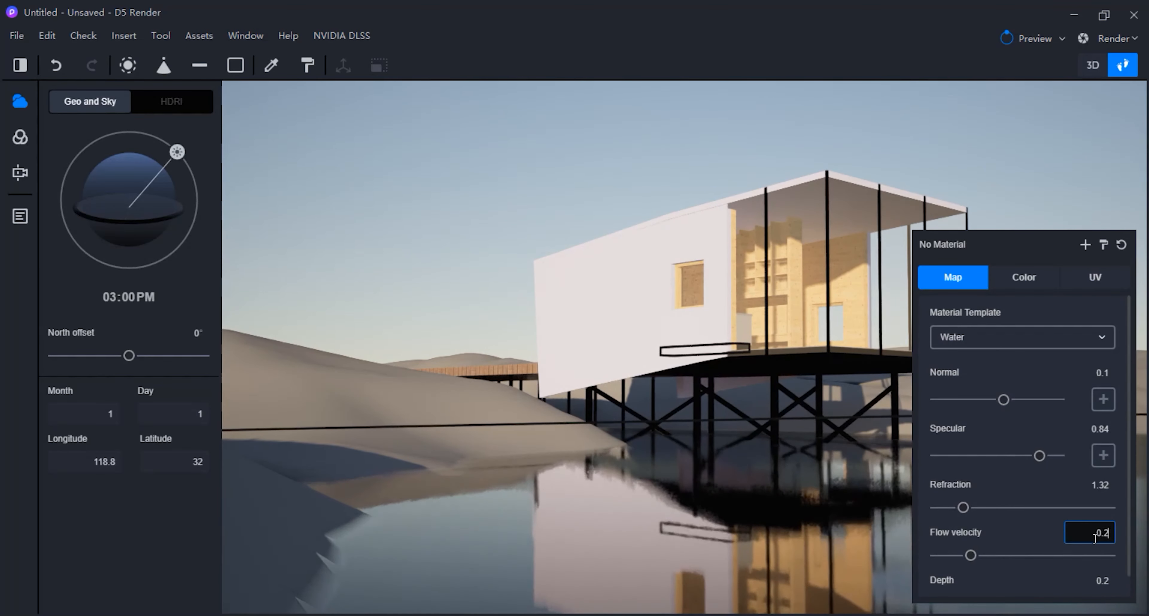
text(.15)
key(Return)
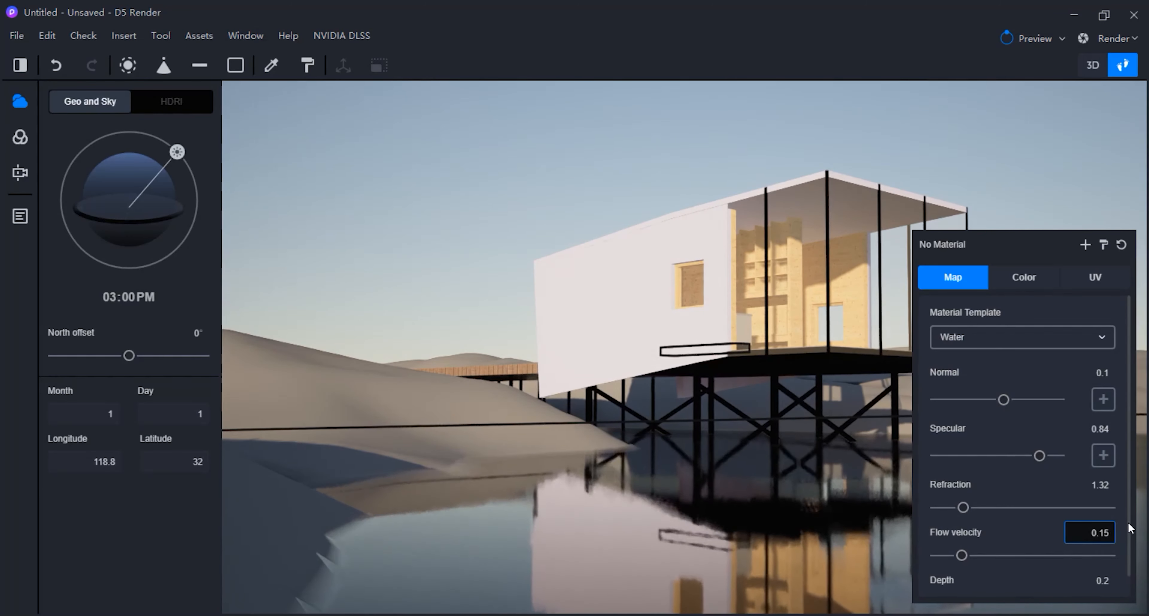
Try a depth of 0.17 for the water material and set it back to 0.2
drag(1129, 523, 1130, 570)
mouse_move(971, 580)
mouse_down()
mouse_move(1088, 582)
mouse_move(880, 579)
mouse_move(1059, 582)
mouse_move(965, 582)
mouse_up()
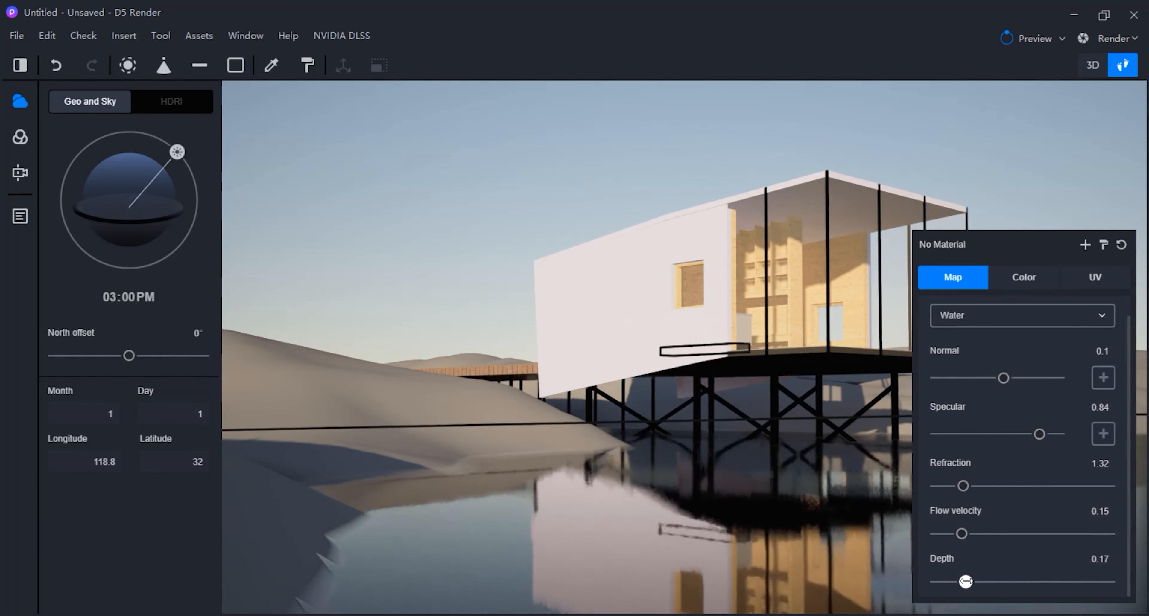
click(1084, 561)
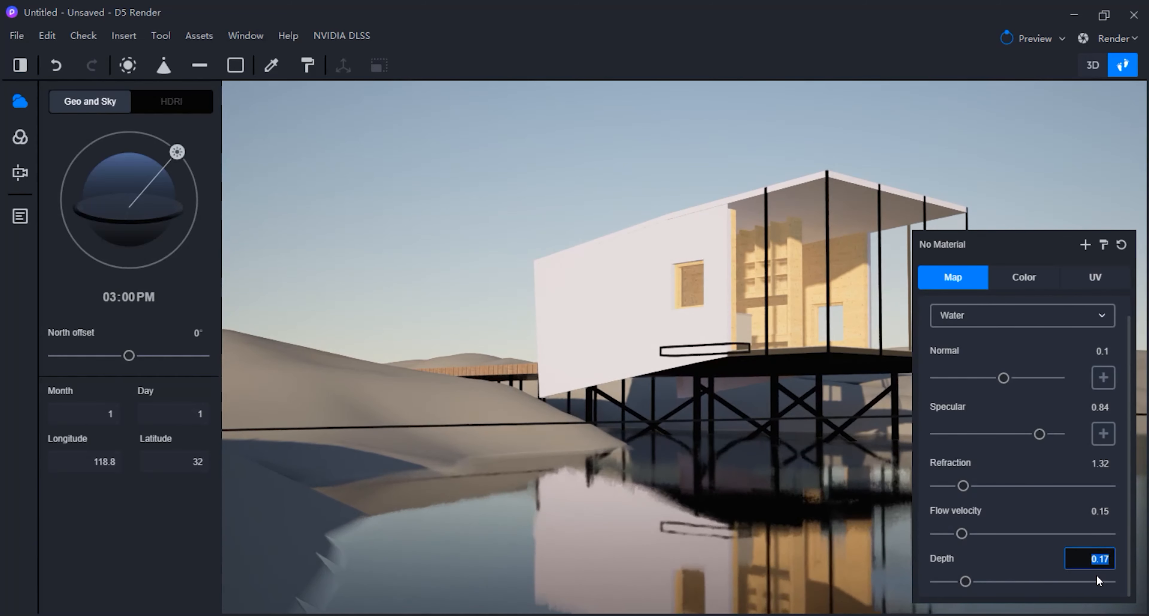
text(0.2)
key(Return)
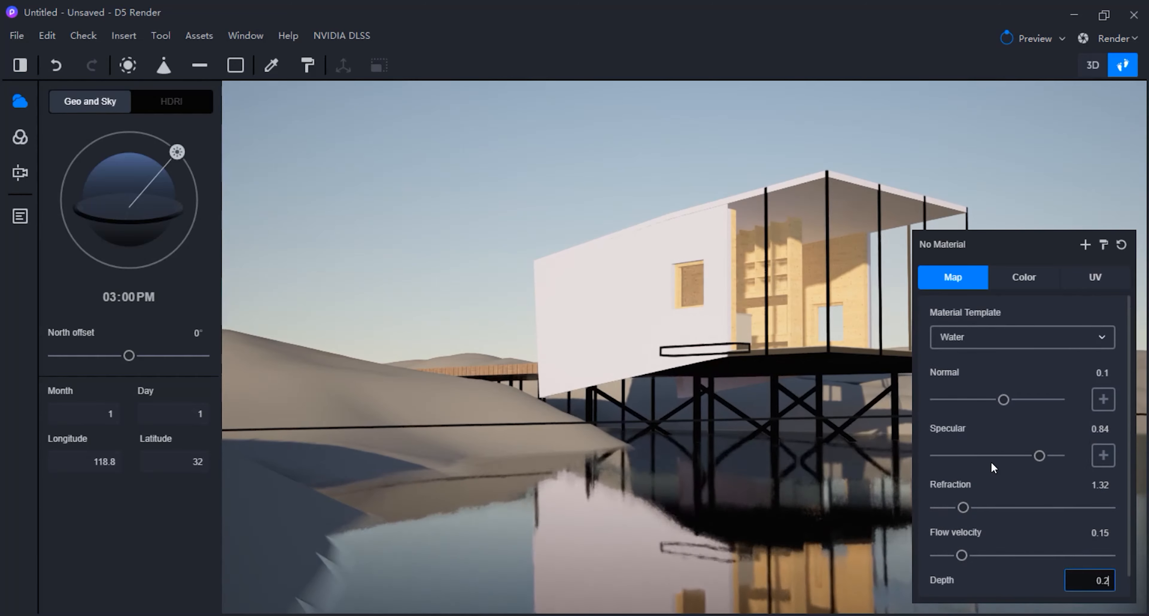
Set the water material's UV stretch to 3 on both axes and its flow velocity to 0.1
click(1089, 279)
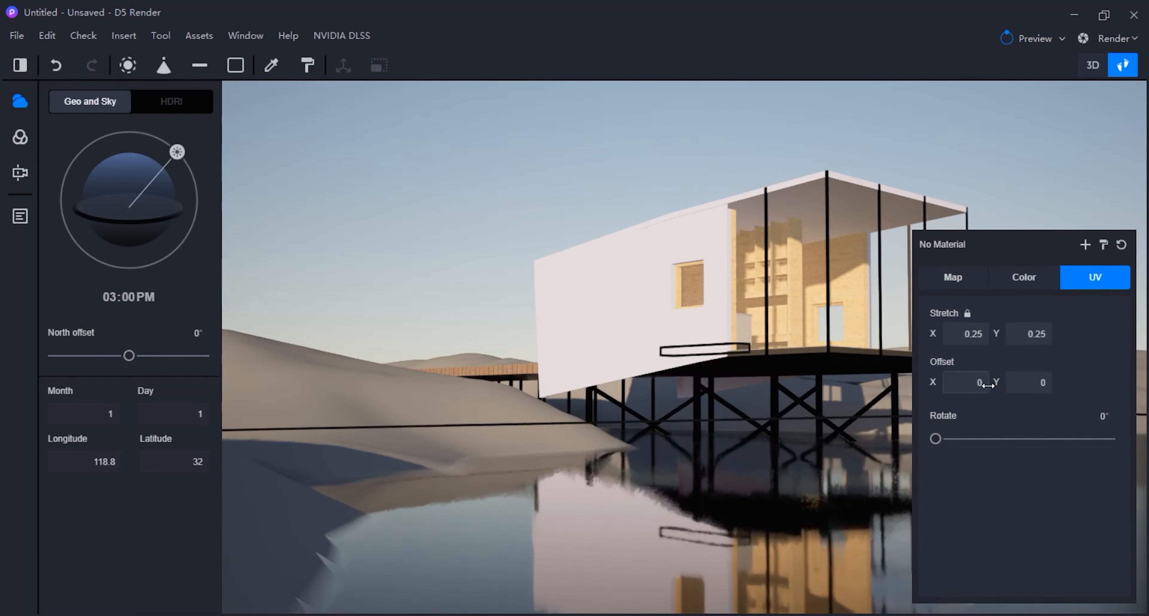
mouse_move(974, 335)
mouse_down()
mouse_move(756, 357)
mouse_move(983, 352)
mouse_up()
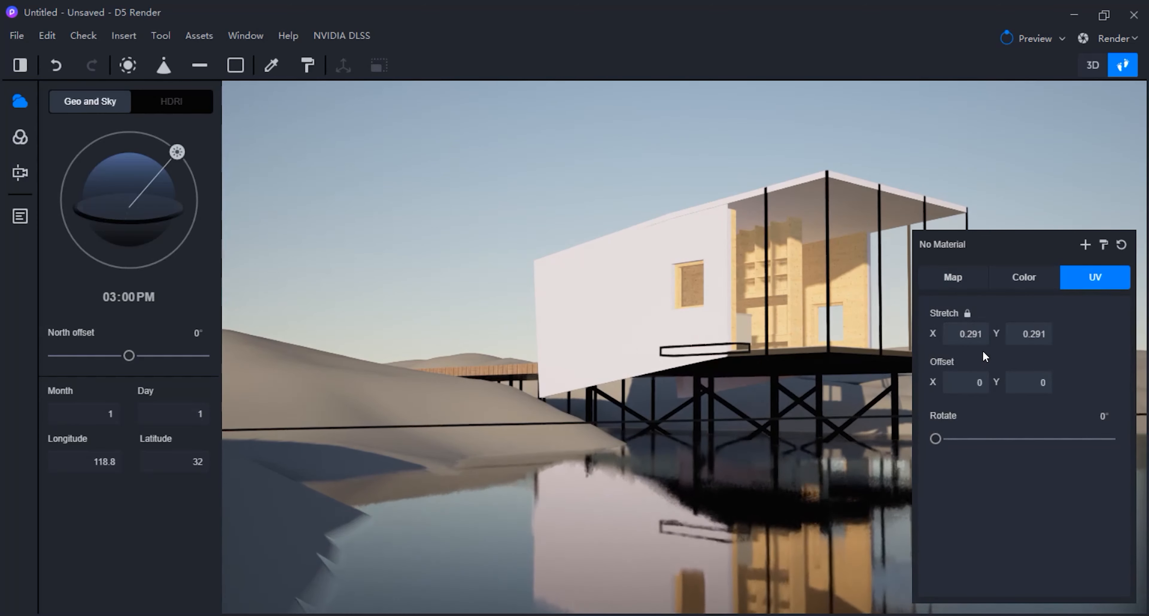
click(982, 344)
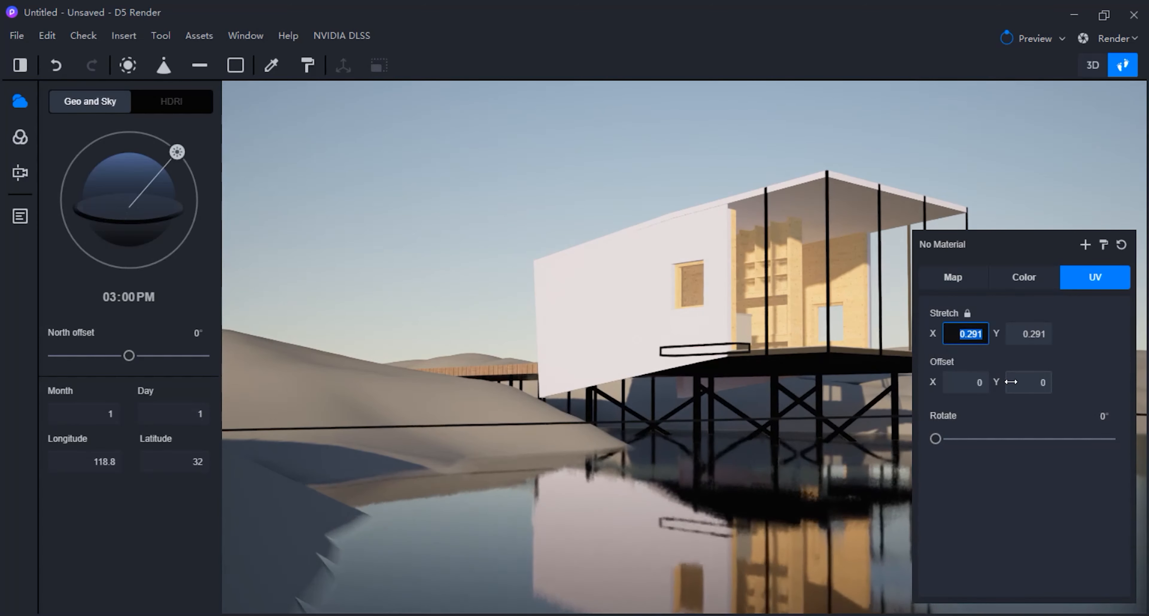
text(1)
key(Return)
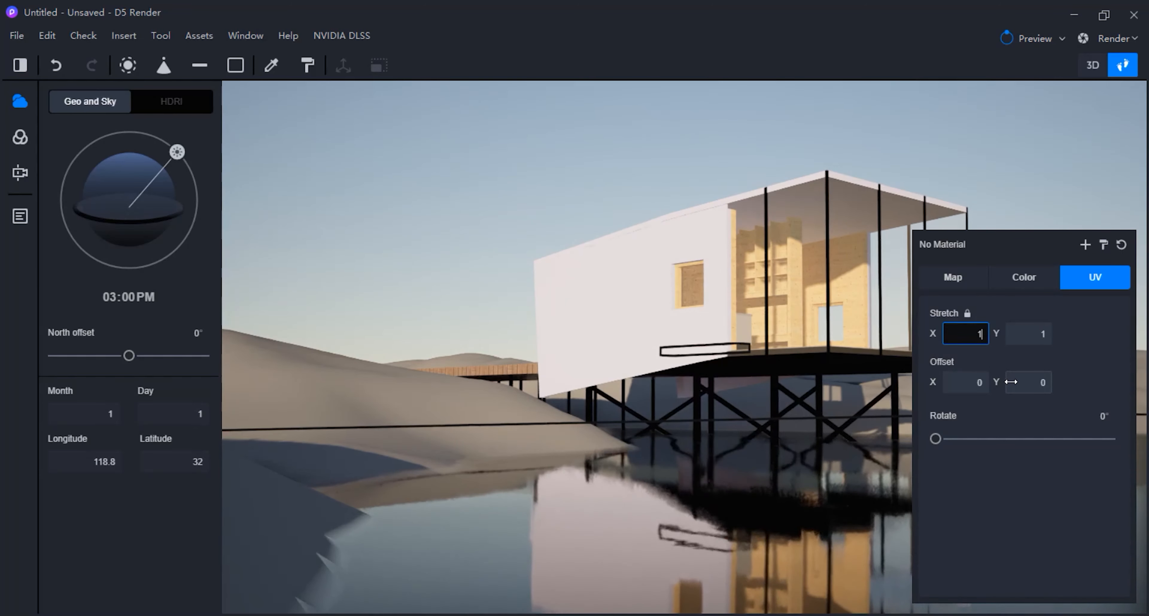
click(982, 335)
text(3)
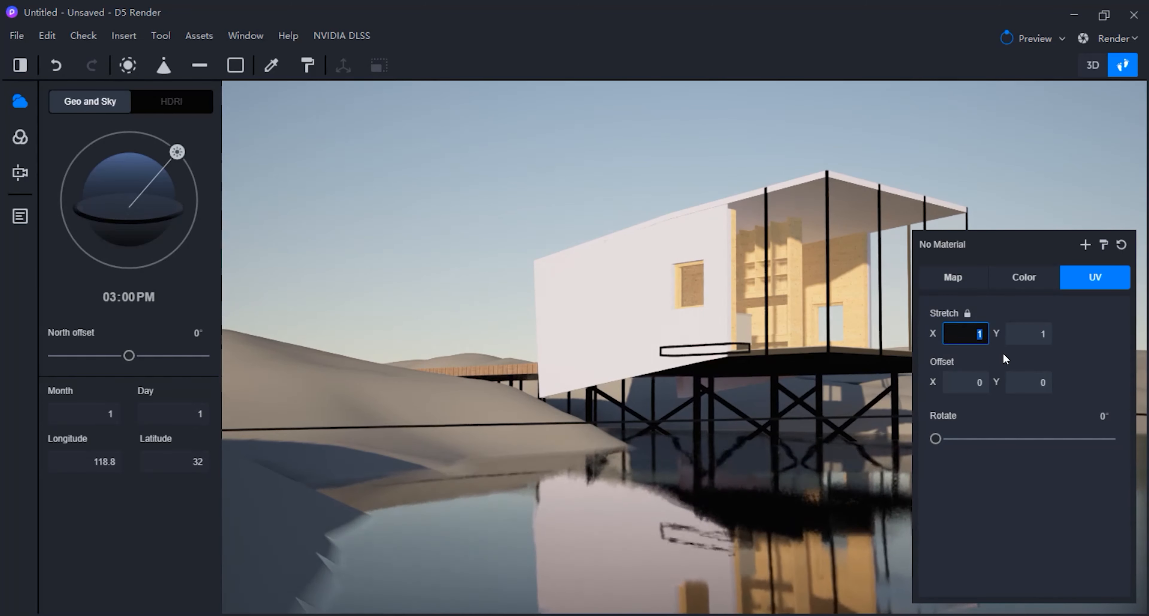
key(Return)
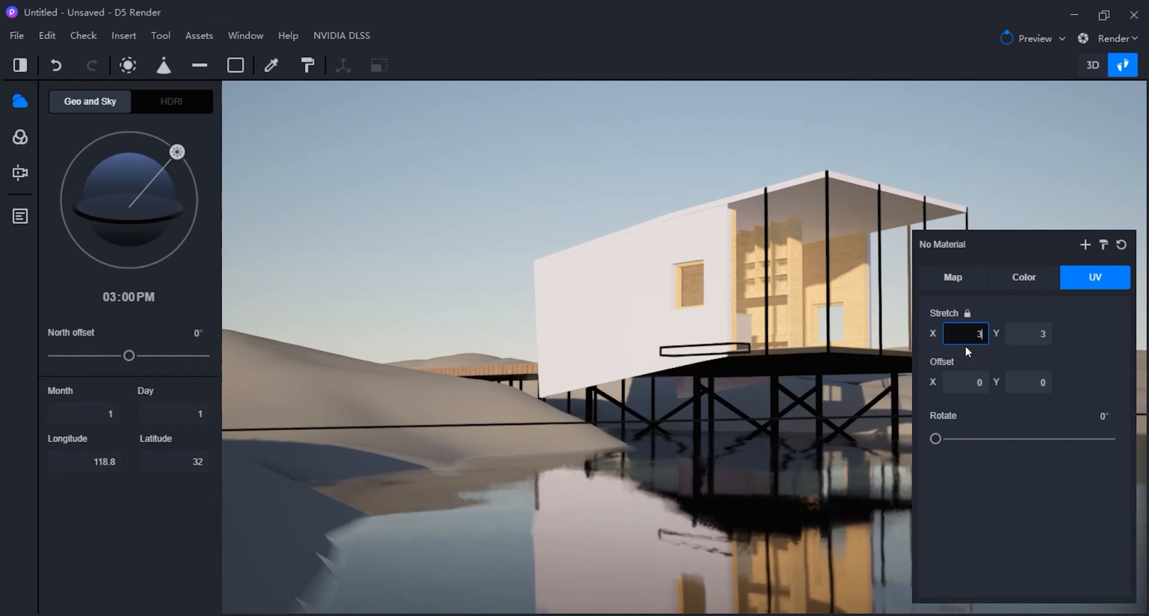
click(962, 281)
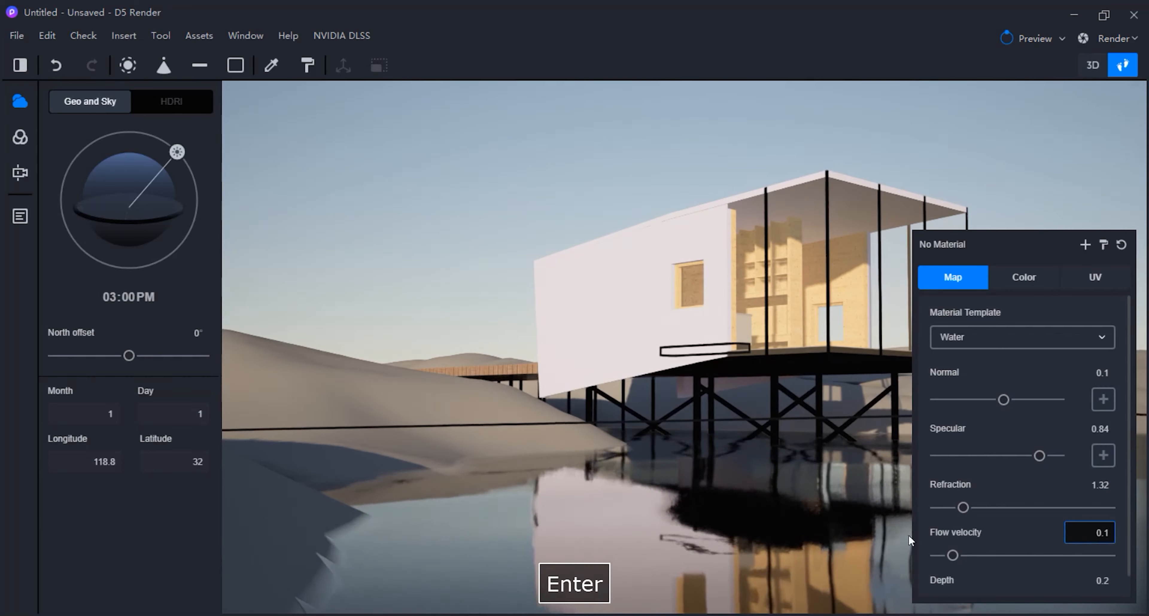
click(430, 397)
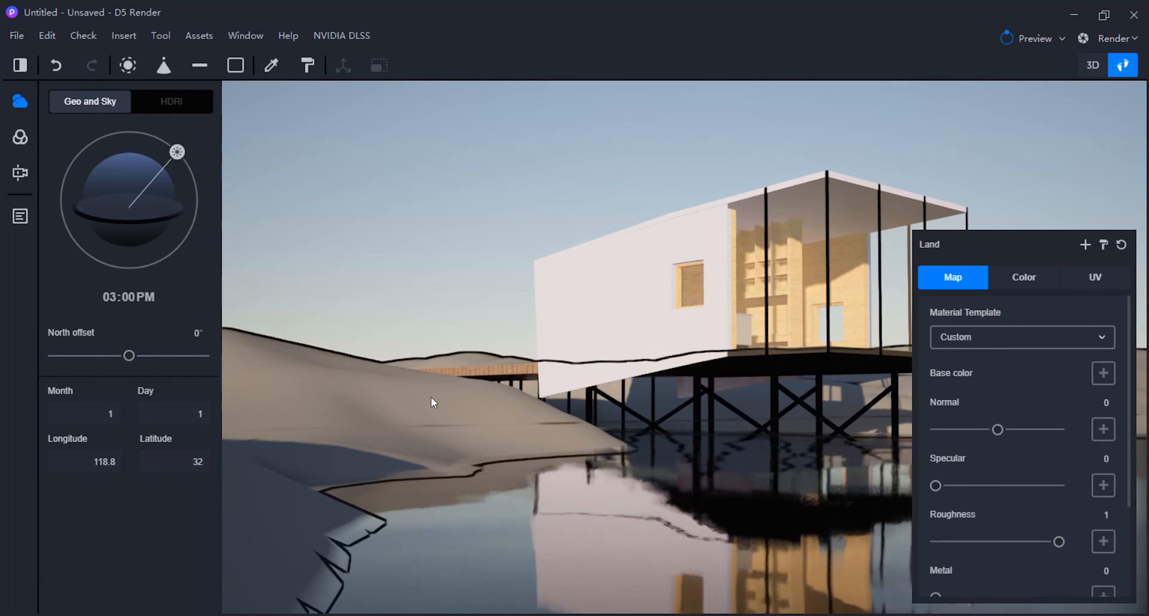
click(1059, 196)
click(366, 426)
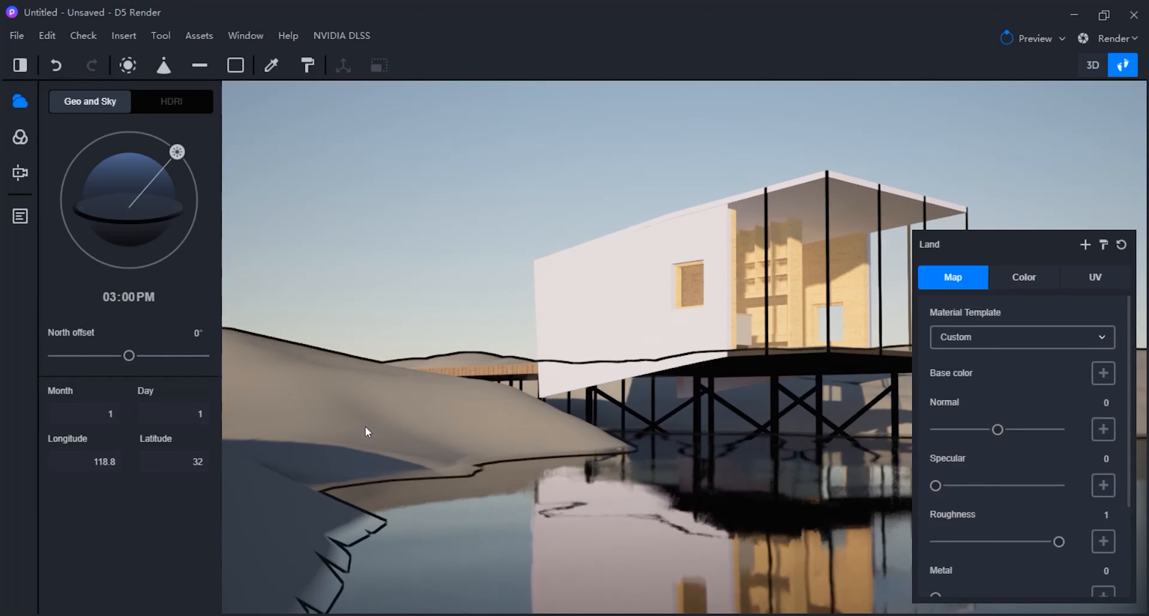
click(1003, 135)
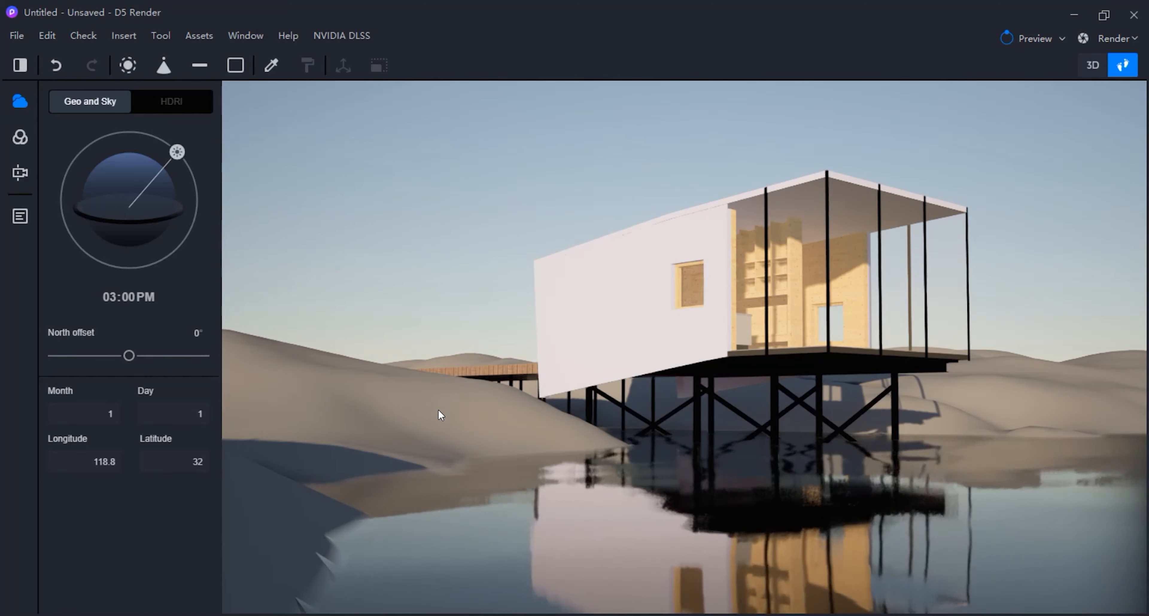
Select the land surface and show the Ground materials in the online asset library
click(450, 419)
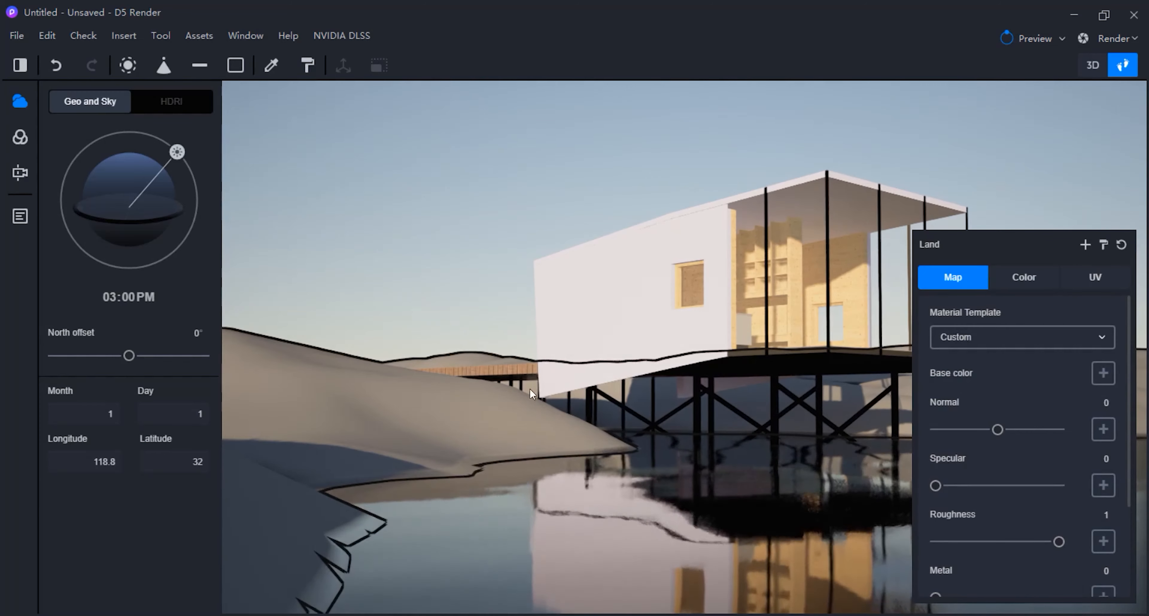
click(203, 35)
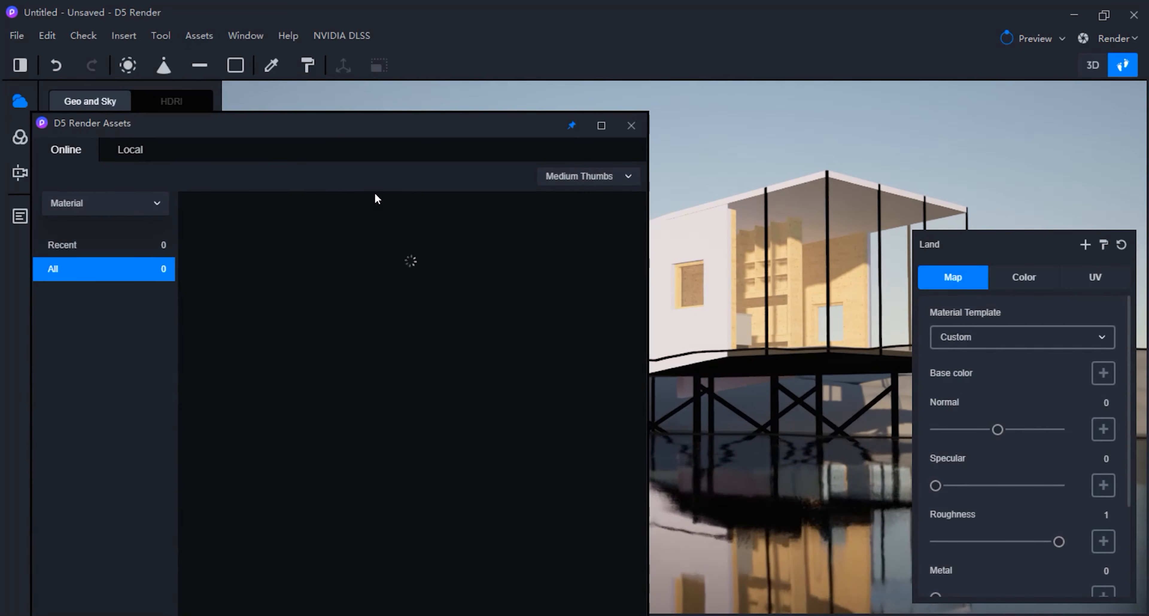
drag(330, 136, 374, 10)
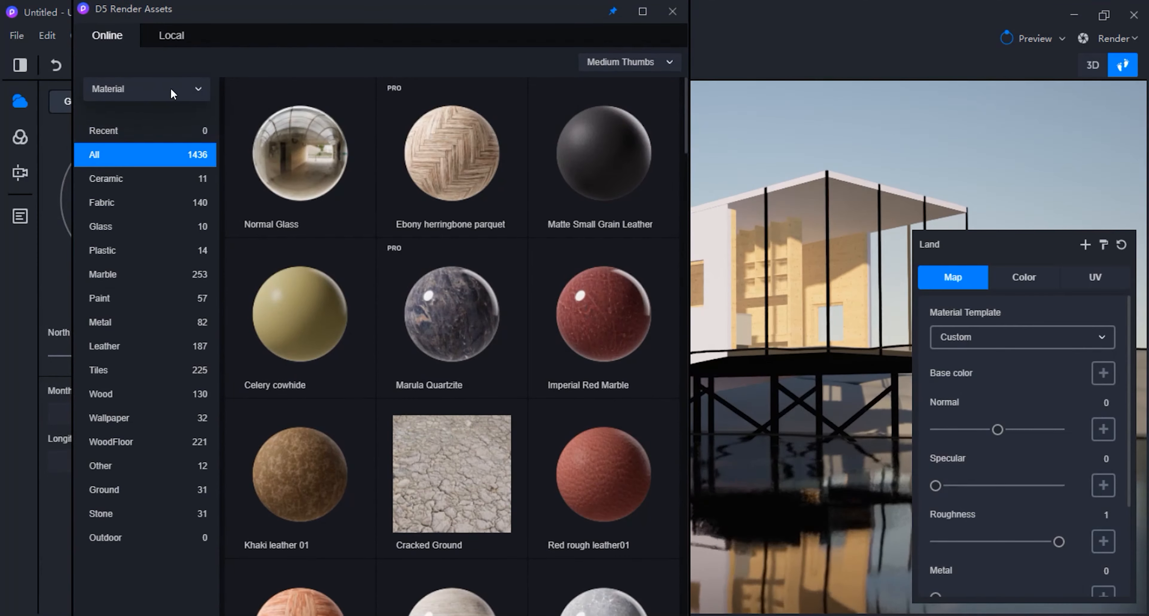
click(118, 489)
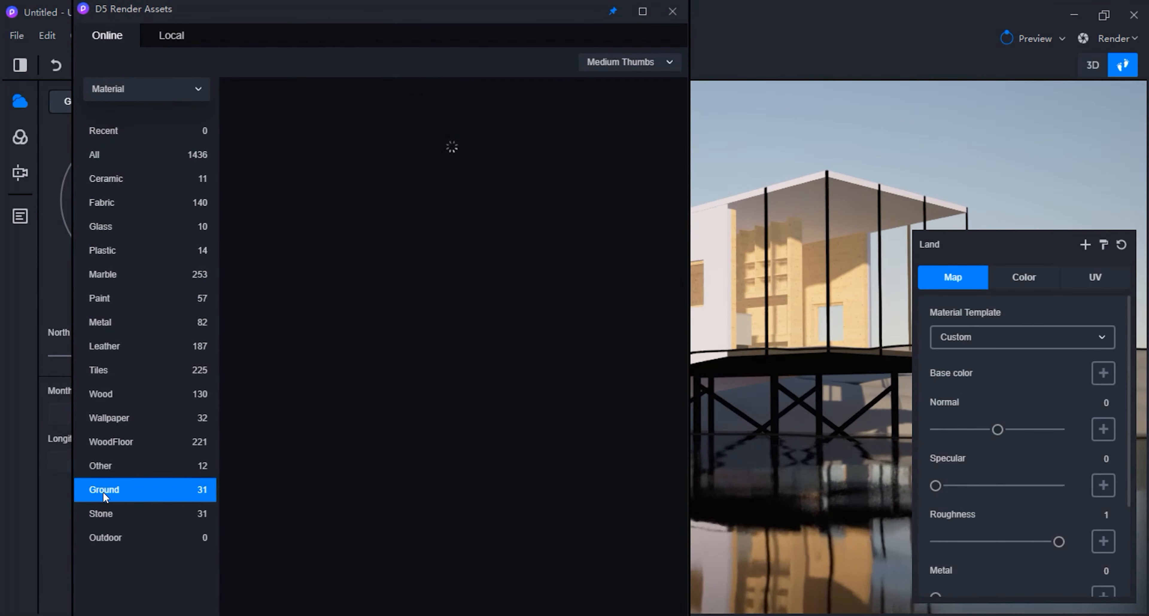
Apply the Green Mossy Woodland material to the land and close the asset library
scroll(477, 451, down, 10)
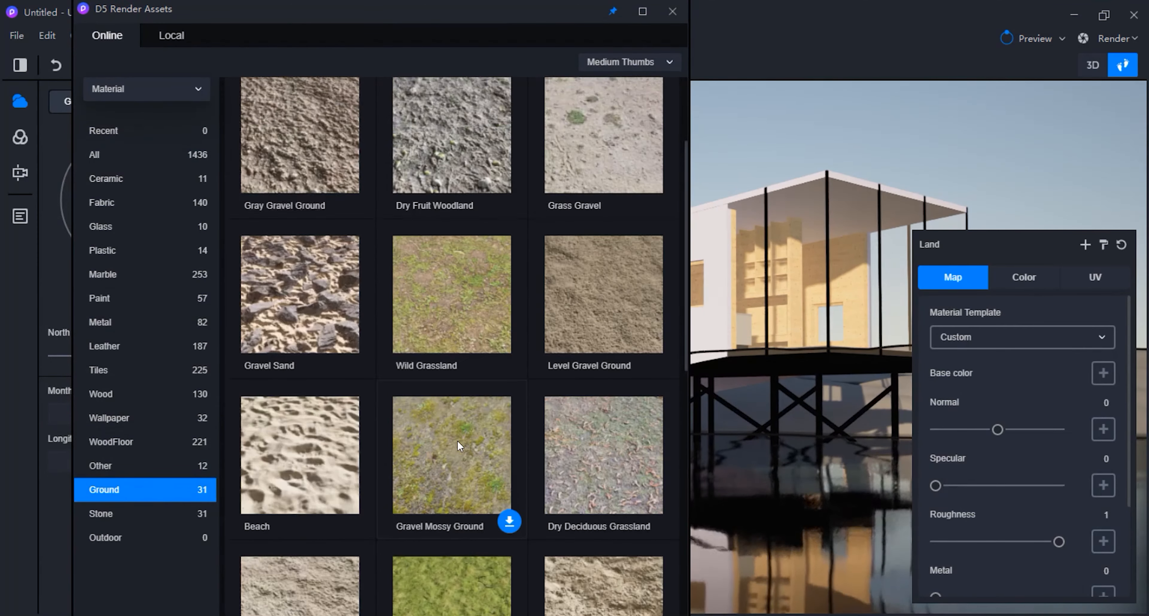
scroll(441, 439, down, 10)
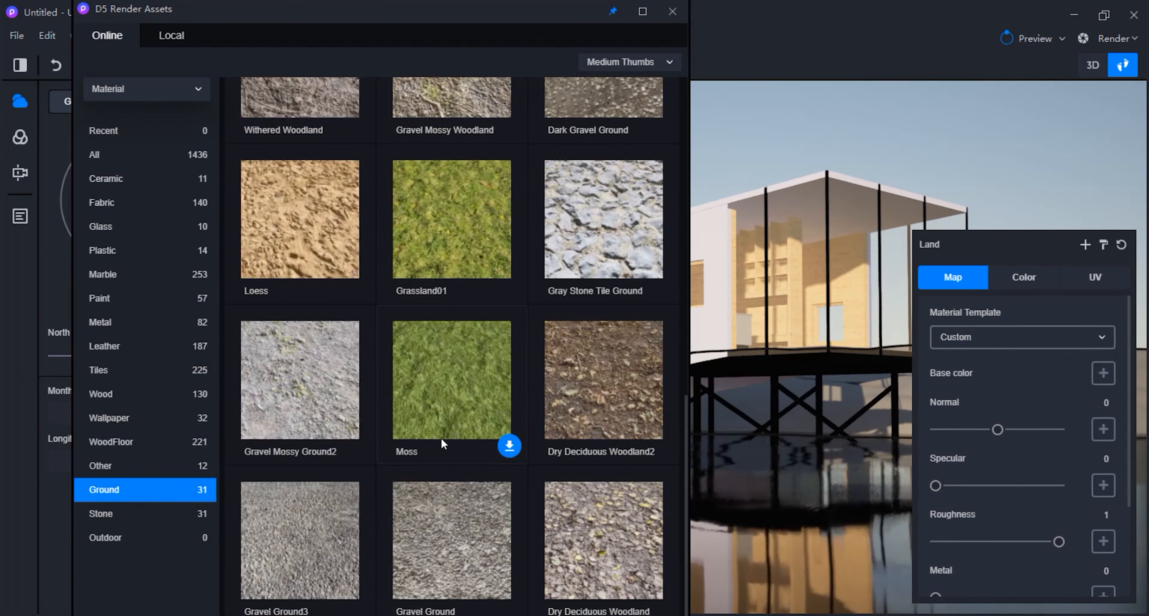
scroll(440, 440, down, 2)
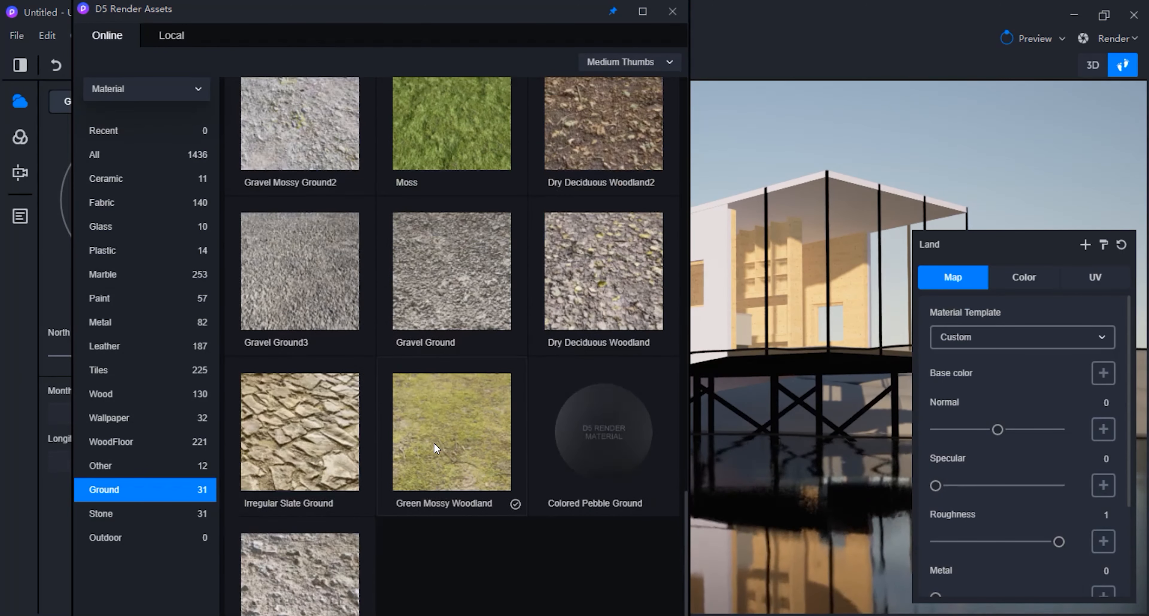
click(462, 434)
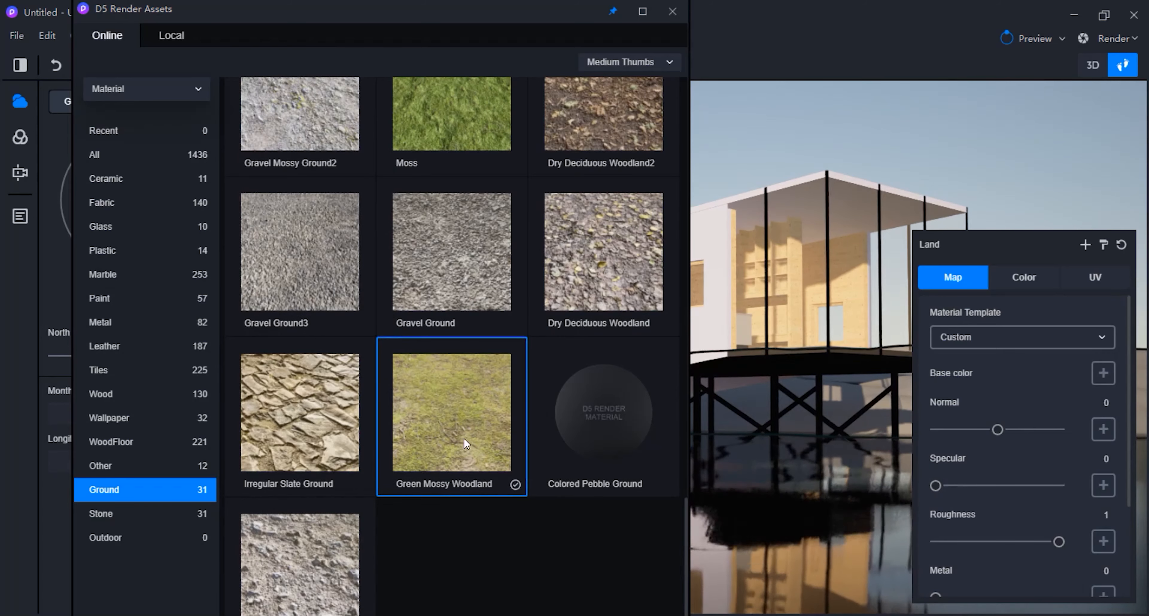
drag(498, 11, 219, 50)
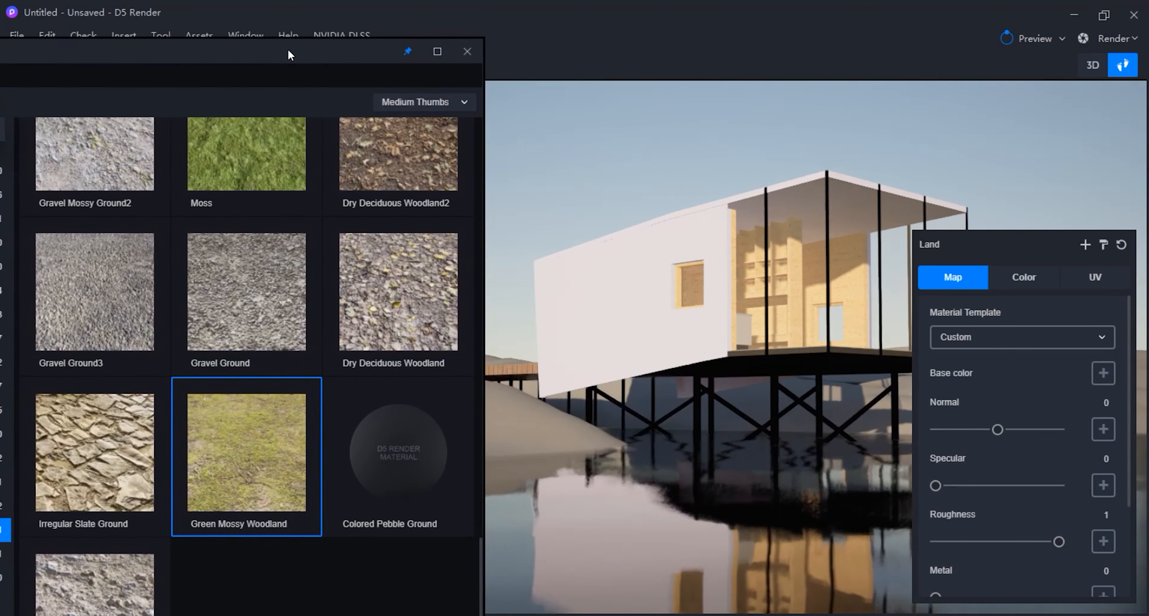
drag(169, 464, 410, 112)
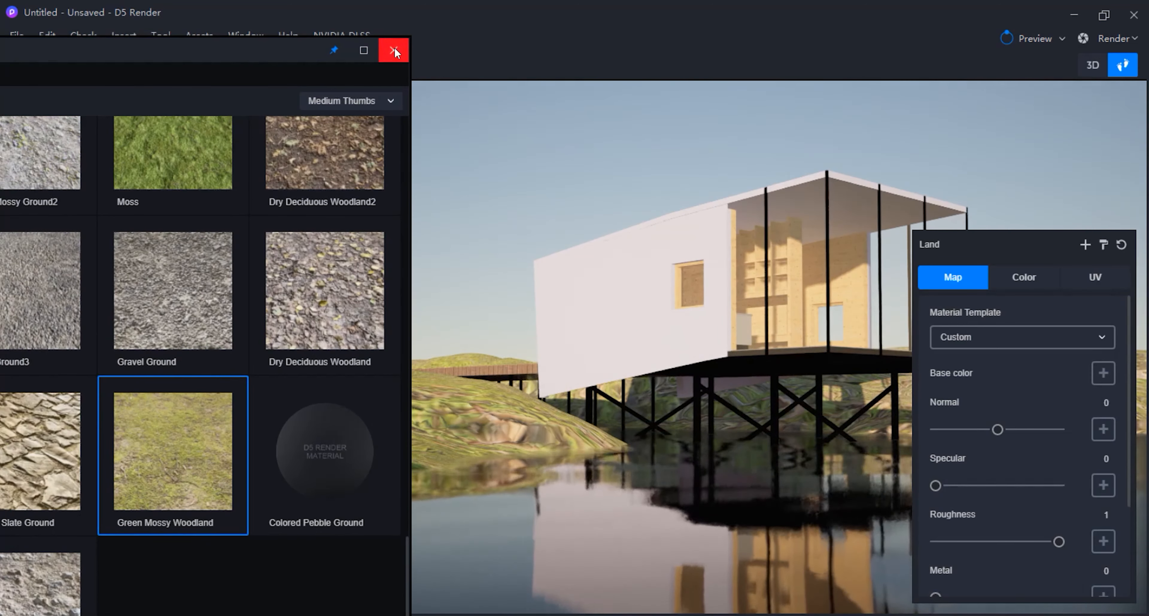
click(393, 50)
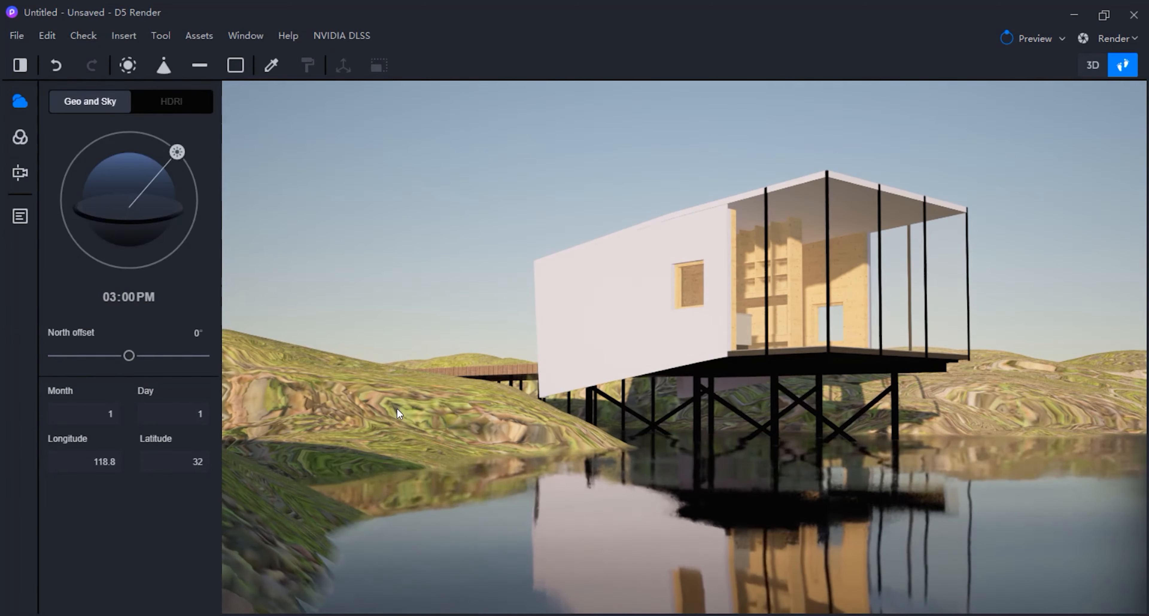
Set the UV stretch of the land's Green Mossy Woodland material to 16 on both axes
click(431, 401)
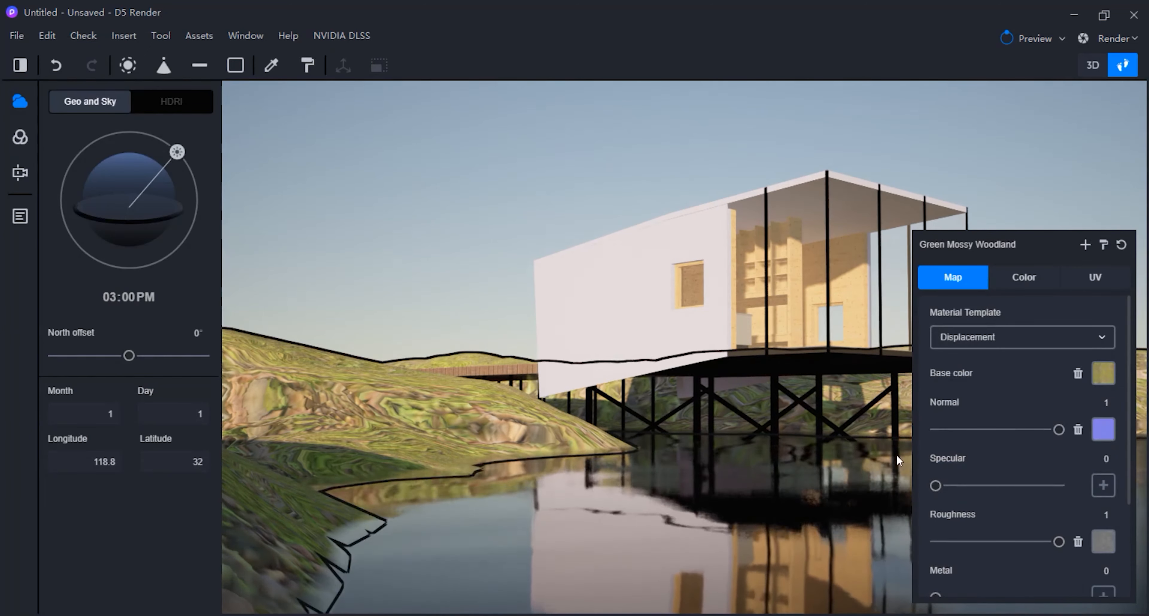
scroll(982, 511, down, 3)
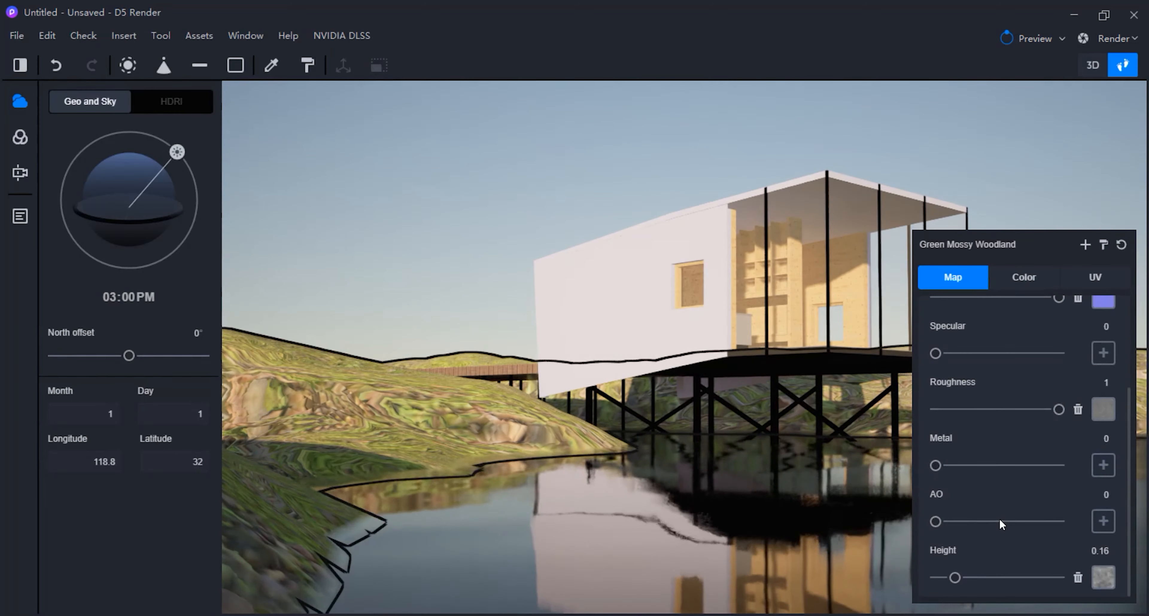
scroll(994, 519, up, 3)
scroll(994, 480, down, 2)
click(1088, 286)
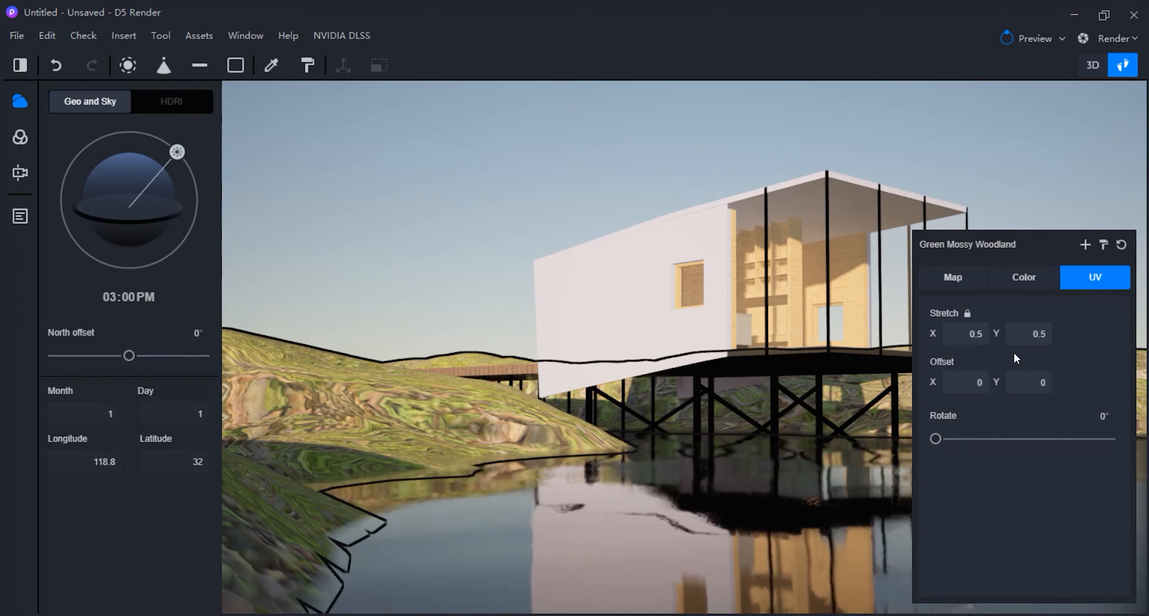
click(974, 334)
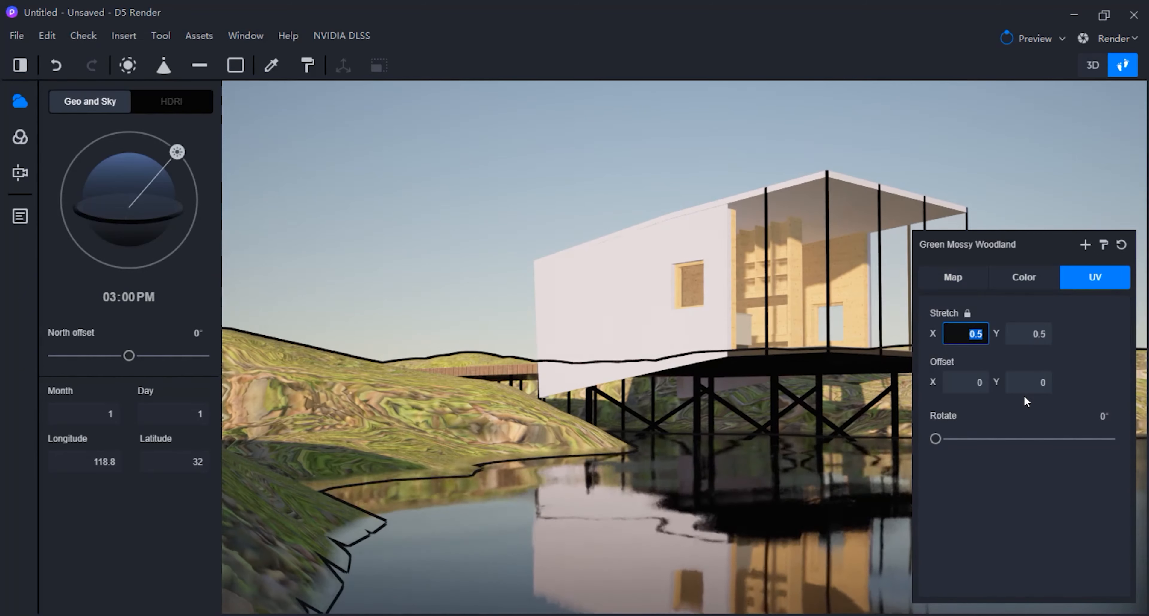
text(16)
key(Return)
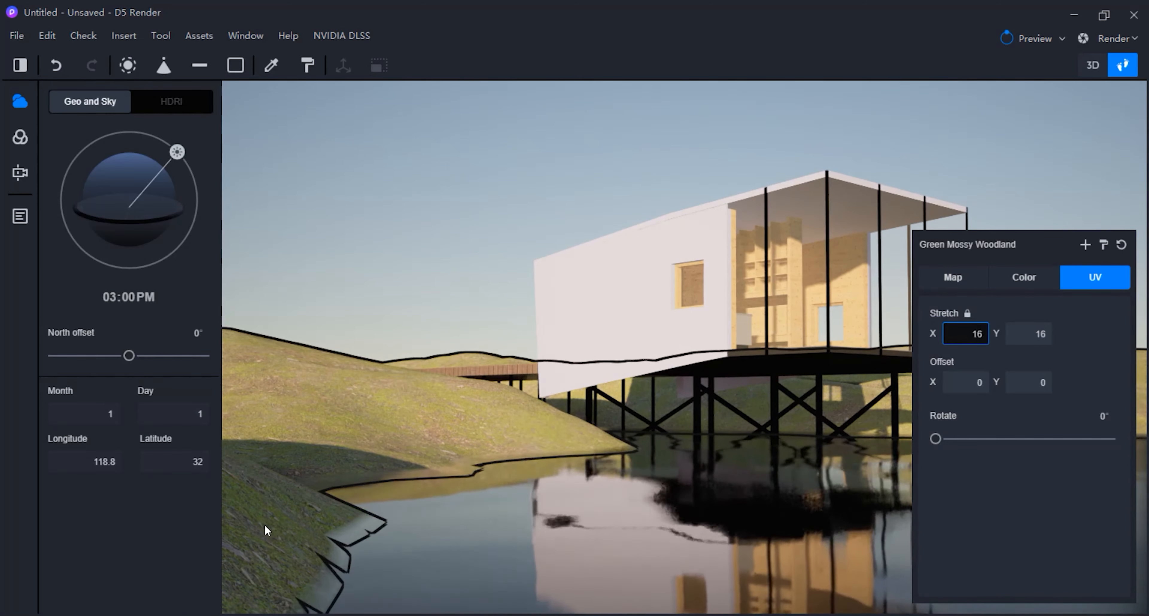
Try adjusting the displacement height of the land's Green Mossy Woodland material and undo the change
click(963, 281)
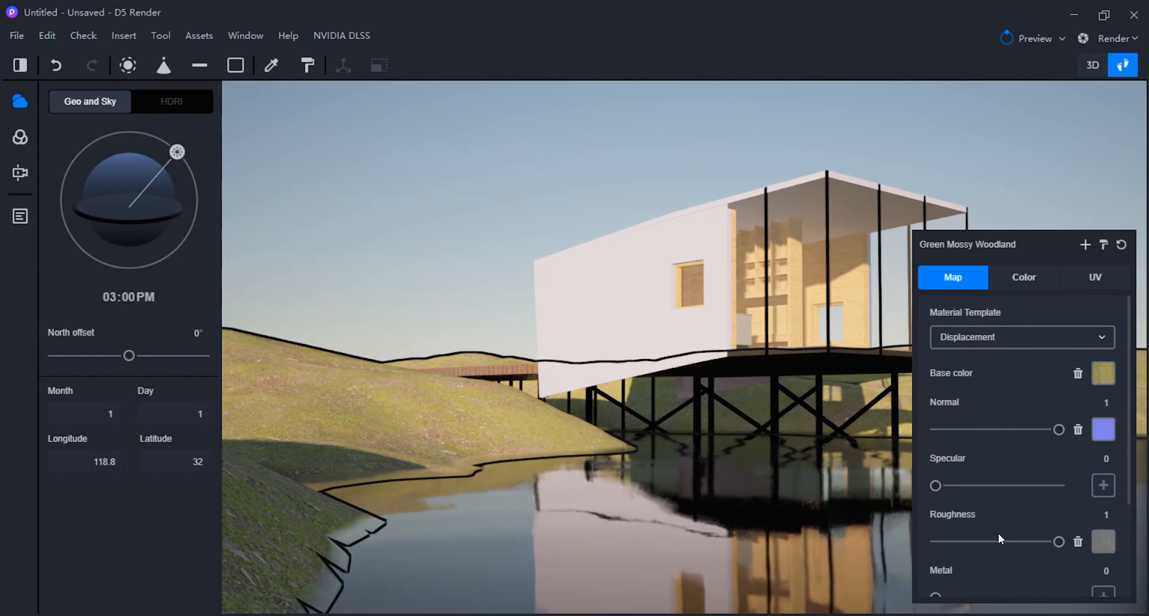
scroll(991, 563, down, 5)
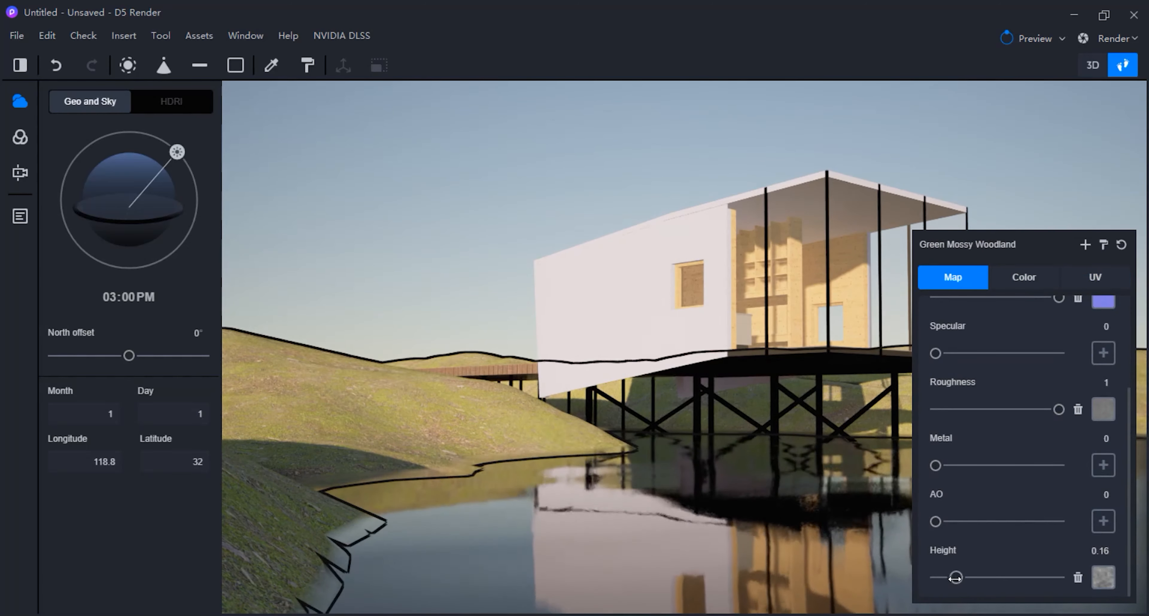
drag(956, 578, 957, 578)
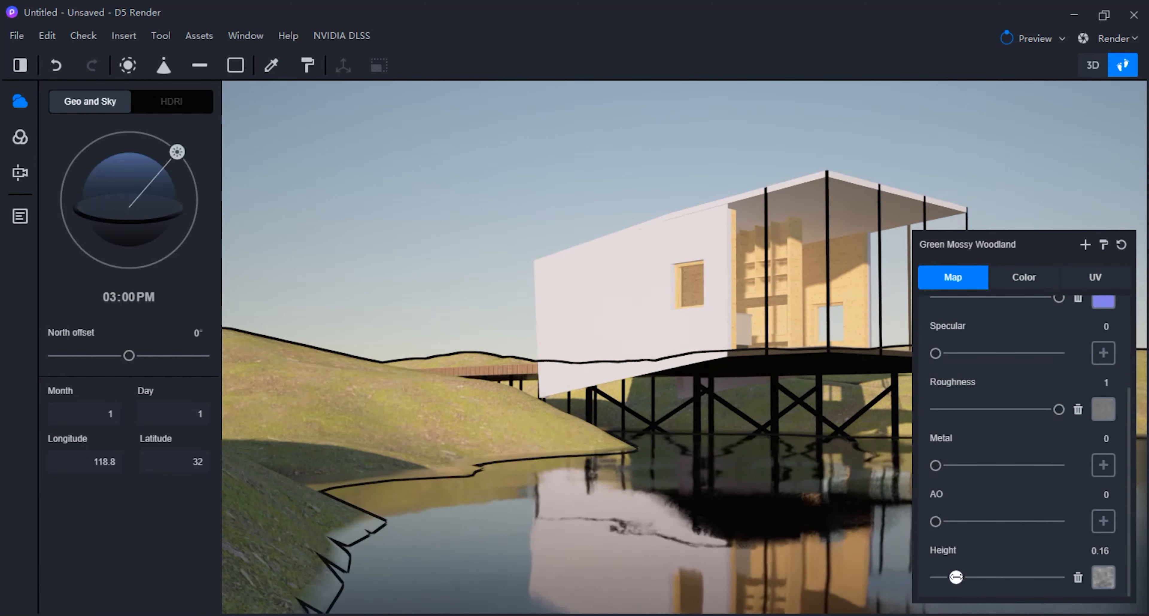
key(ctrl+z)
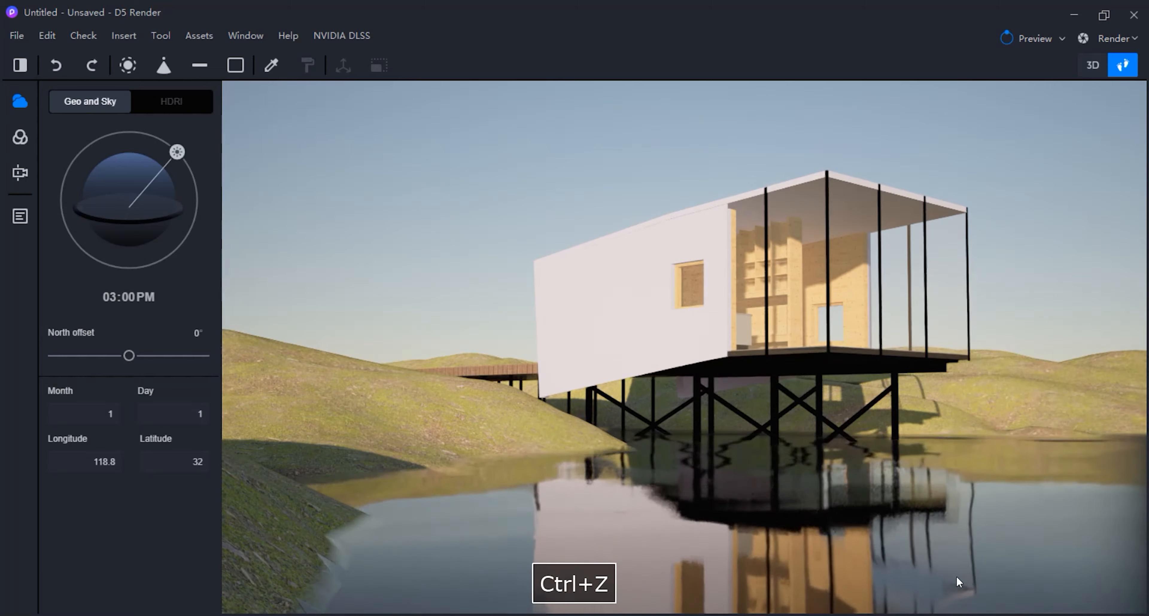
Set the displacement height of the land's Green Mossy Woodland material to 0.15
click(417, 425)
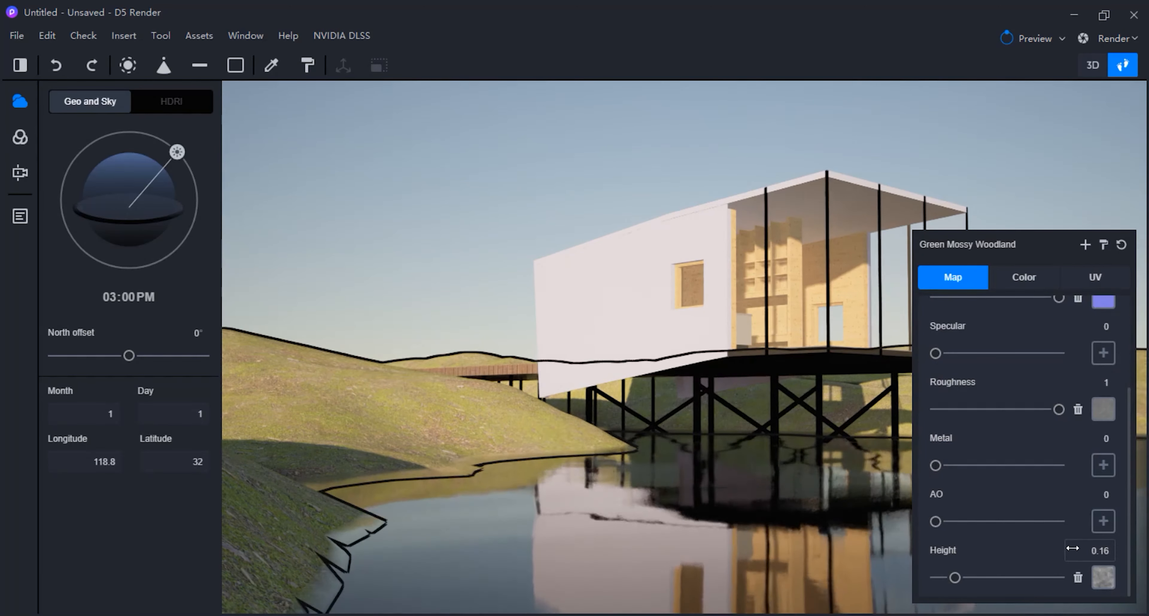
text(0.)
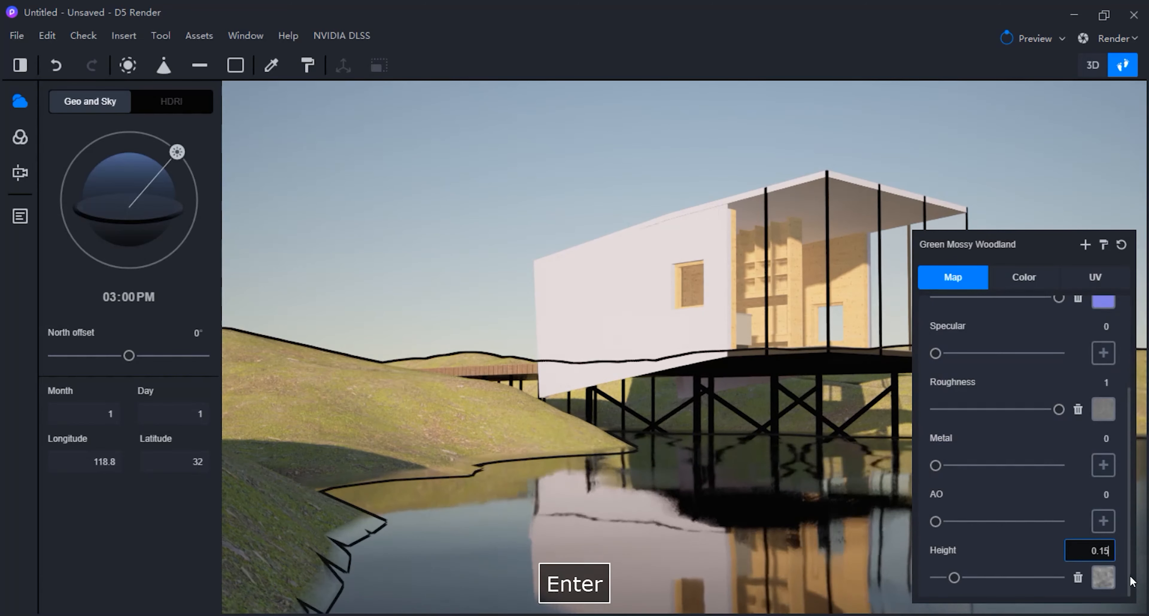
scroll(979, 433, up, 1)
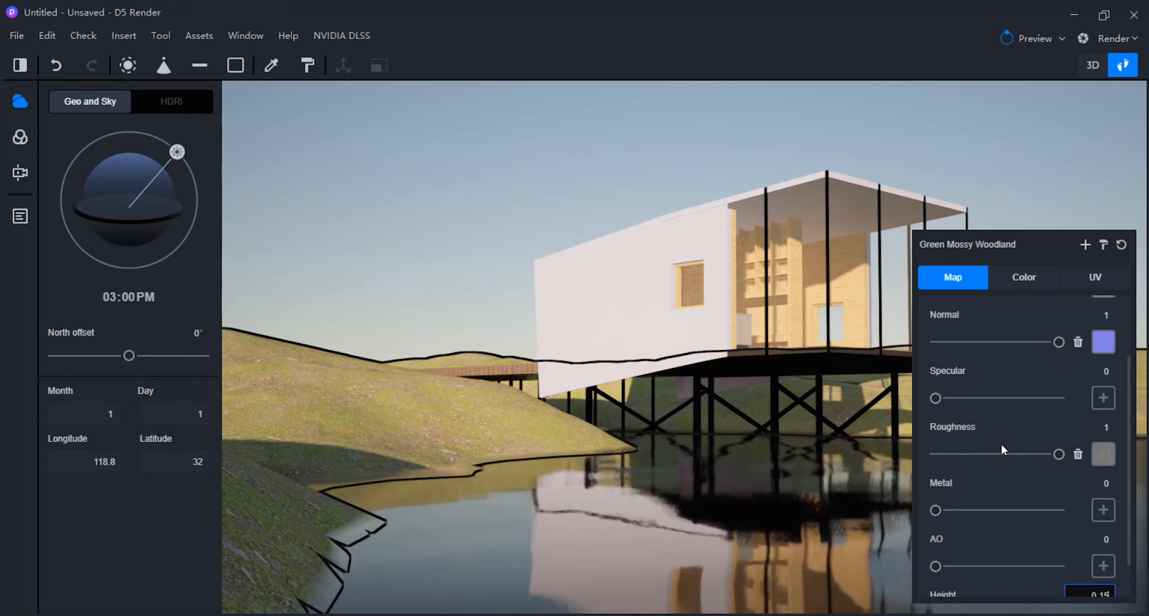
scroll(979, 432, up, 2)
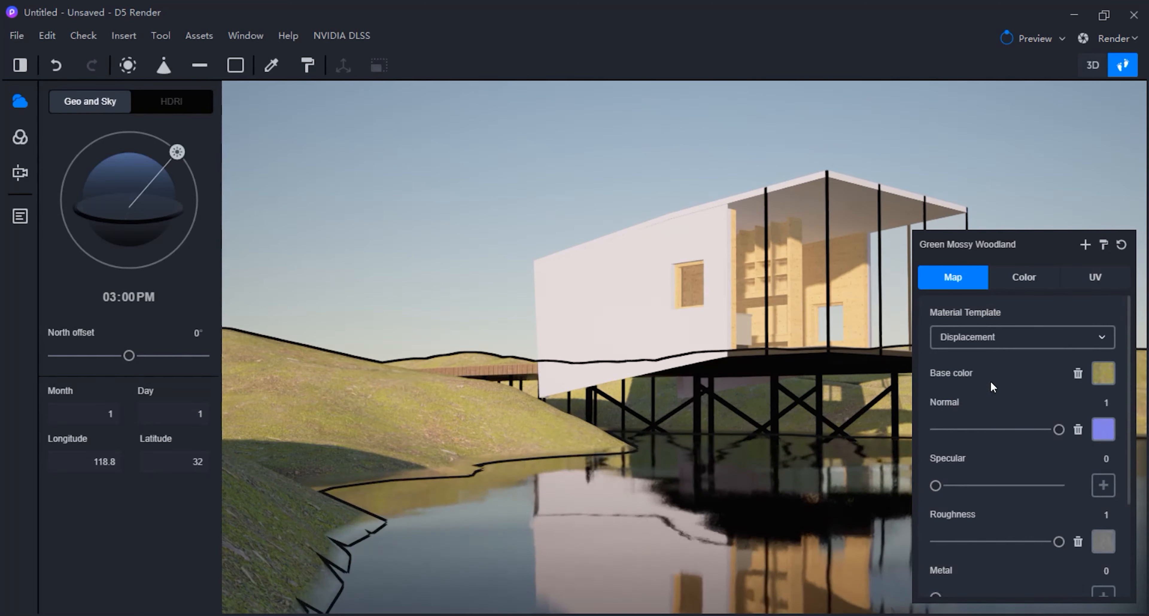
Apply the Blue-black metal material from the online Metal category to the black steel support structure beneath the house
click(633, 291)
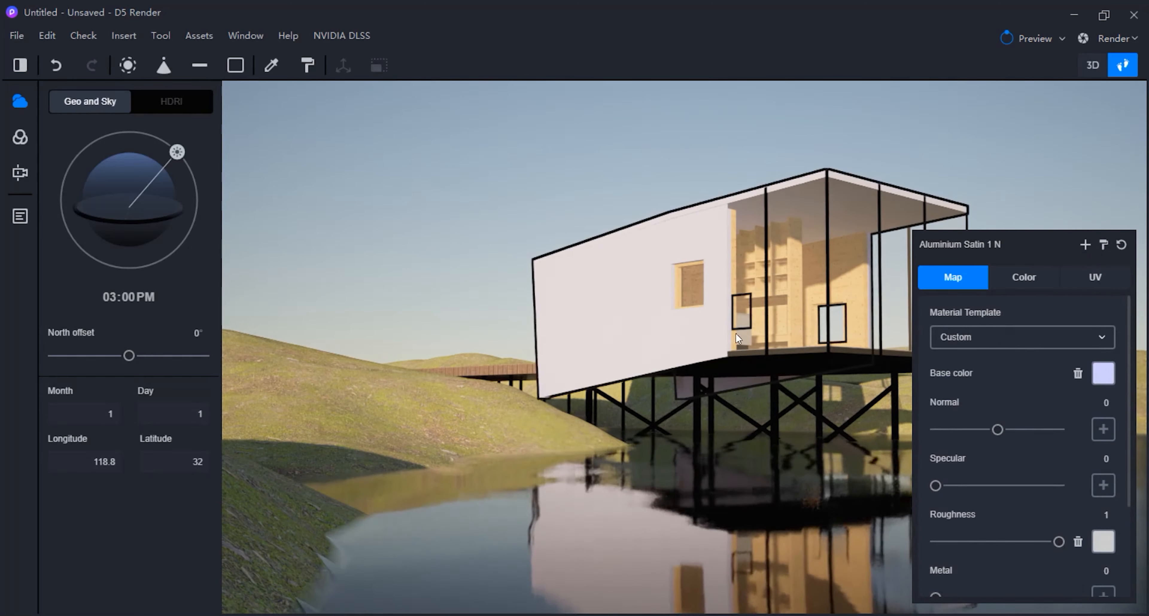
click(774, 359)
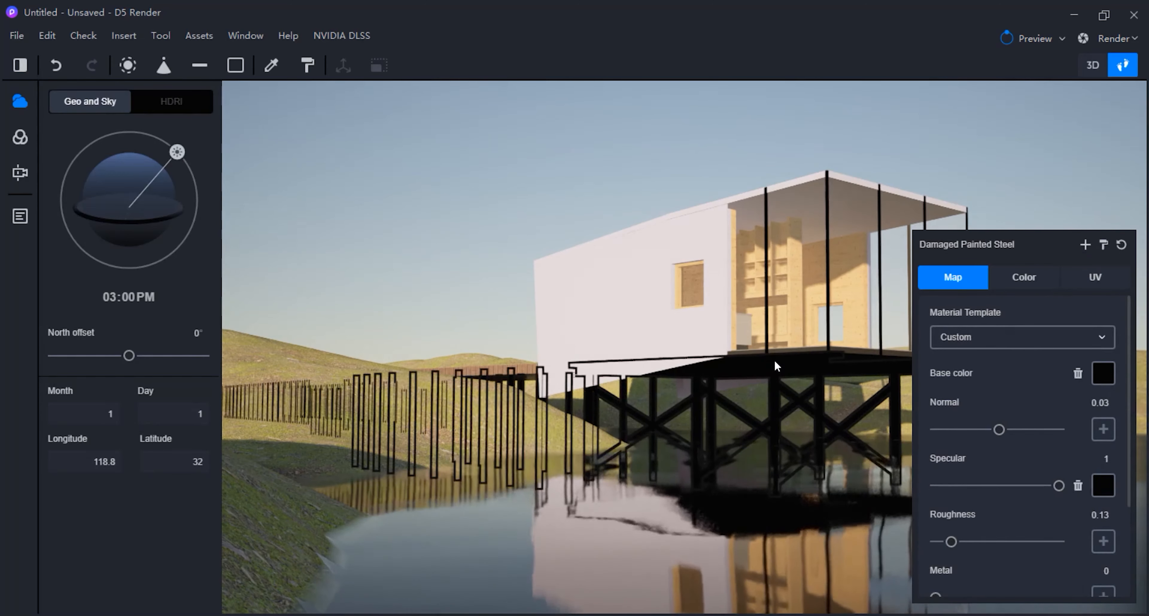
click(199, 35)
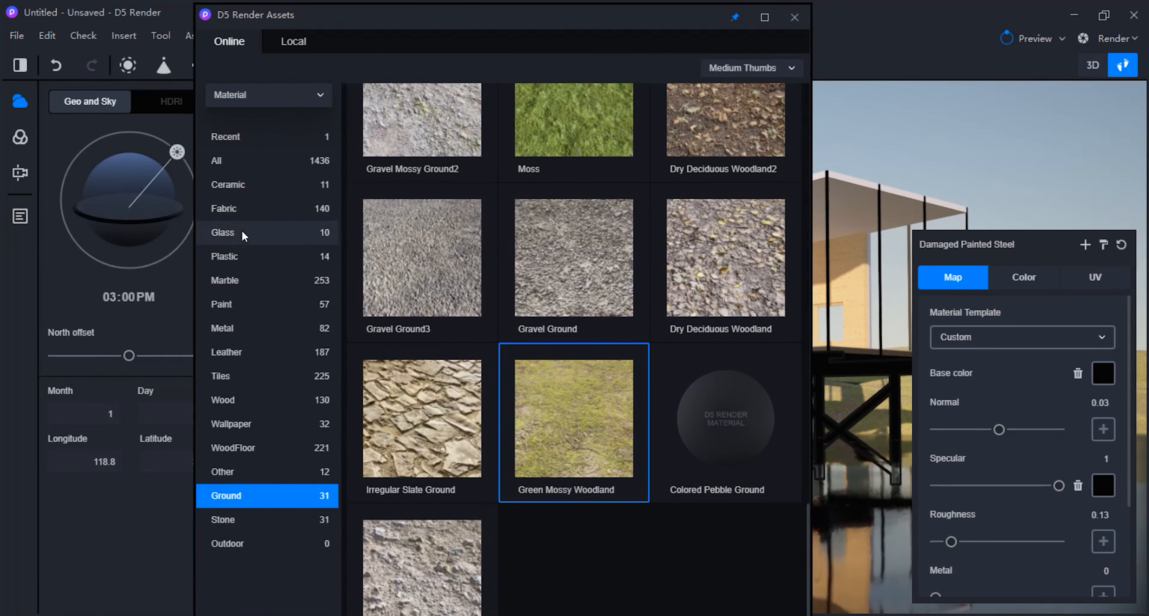
click(241, 328)
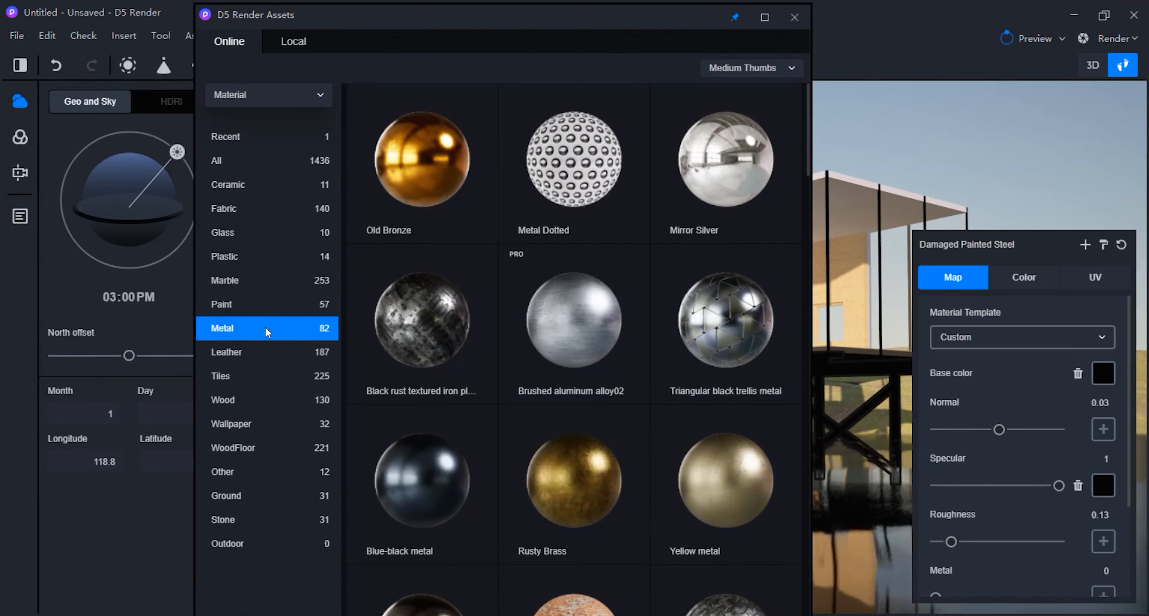
click(419, 476)
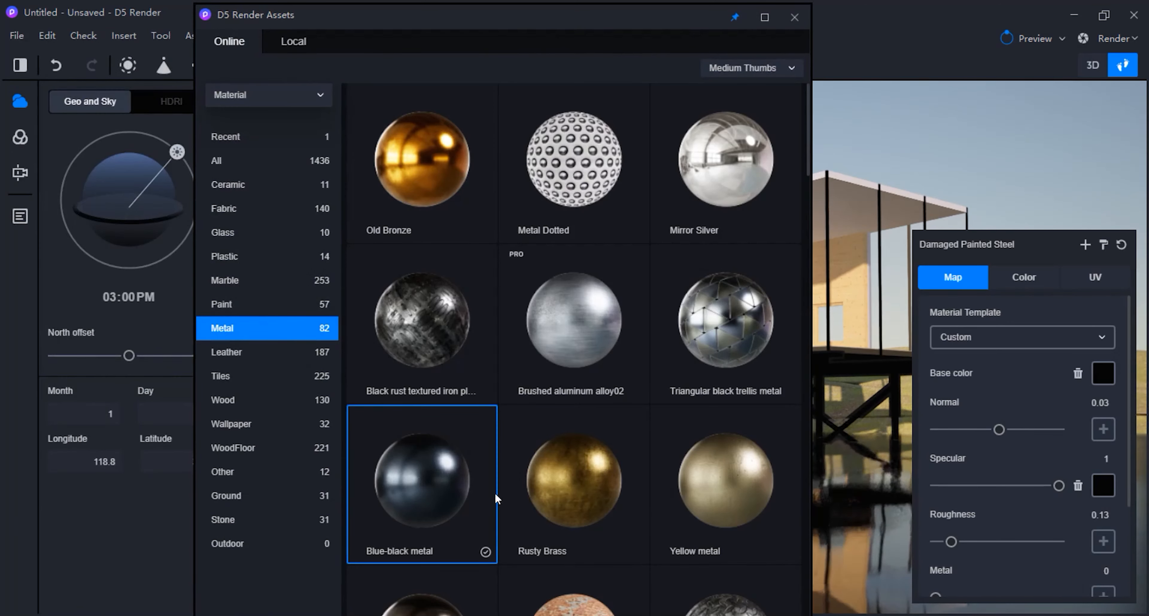
drag(542, 68, 303, 73)
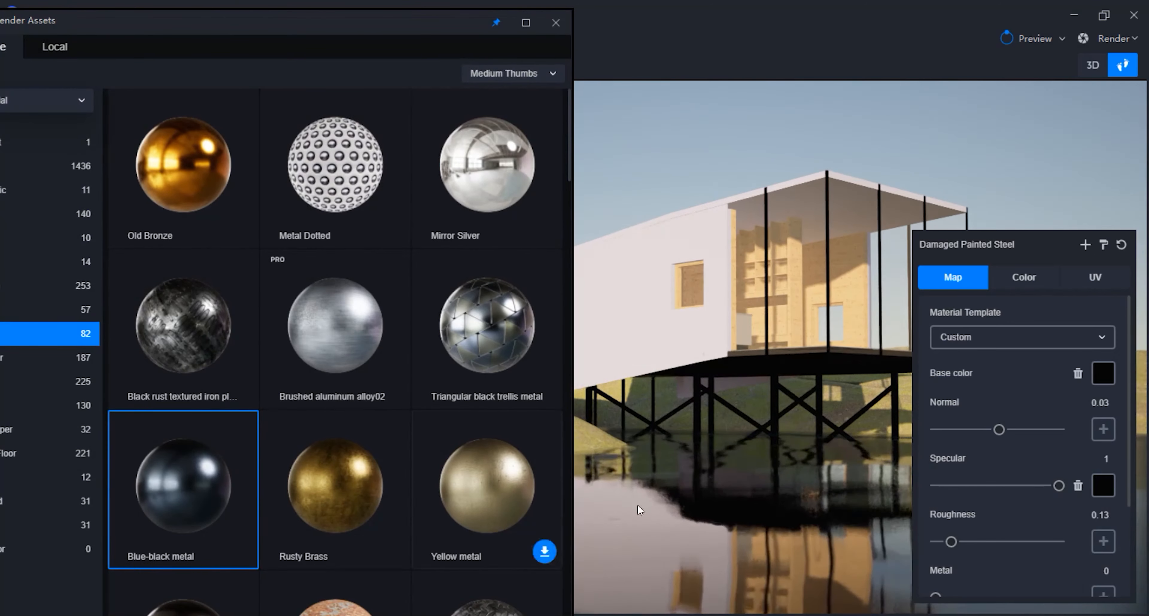
drag(640, 510, 798, 362)
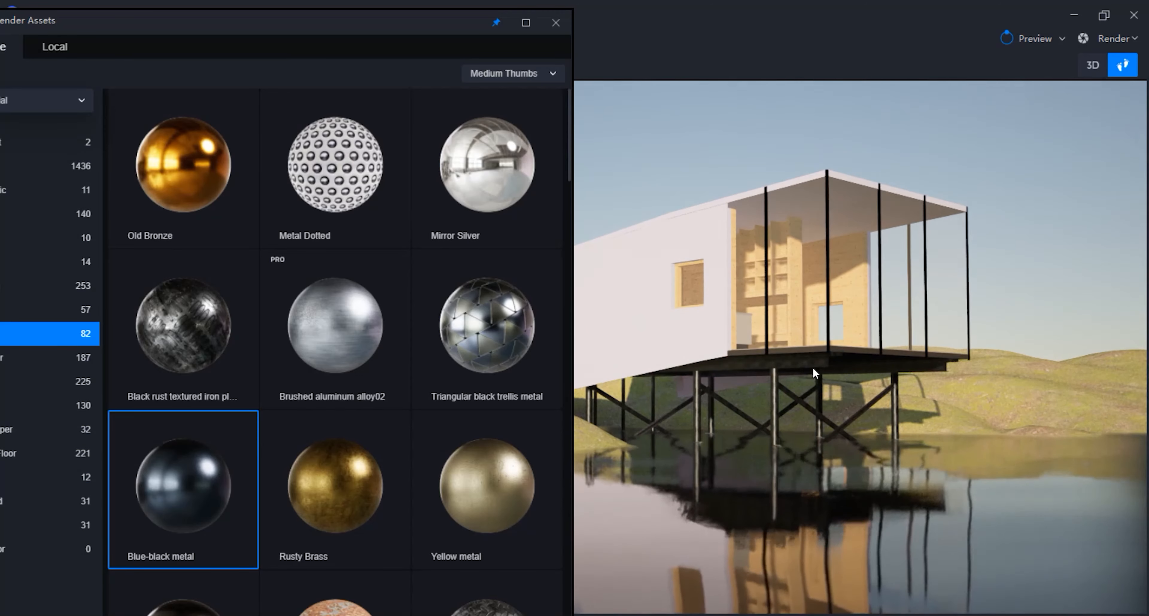
Set the UV stretch of the support structure's Blue-black metal material to 0.2 on both axes
click(806, 365)
key(w)
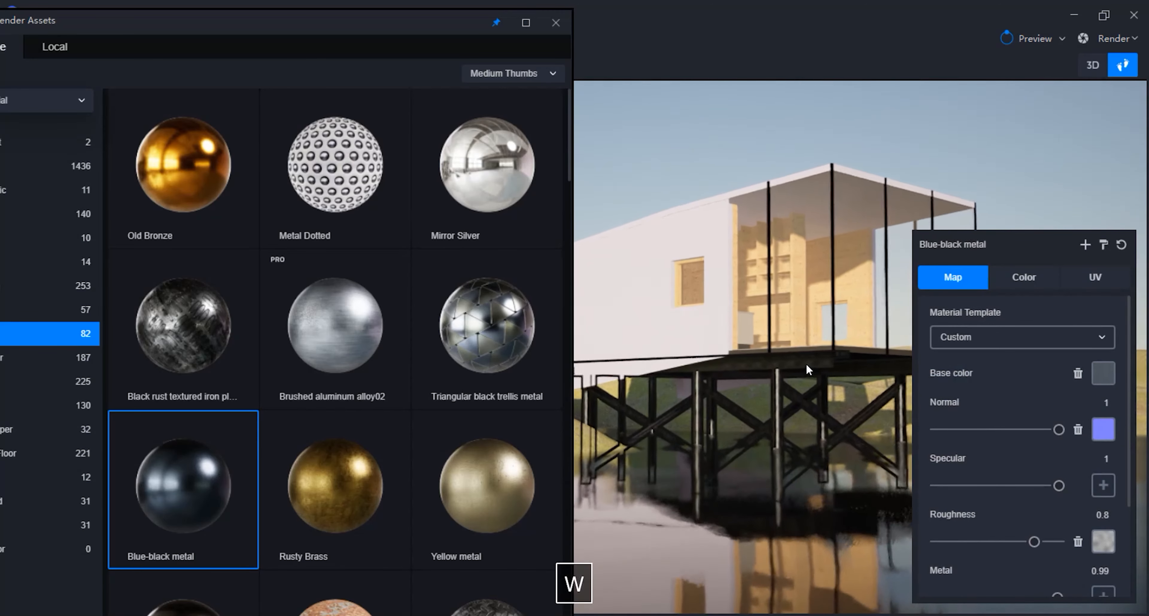
key(d)
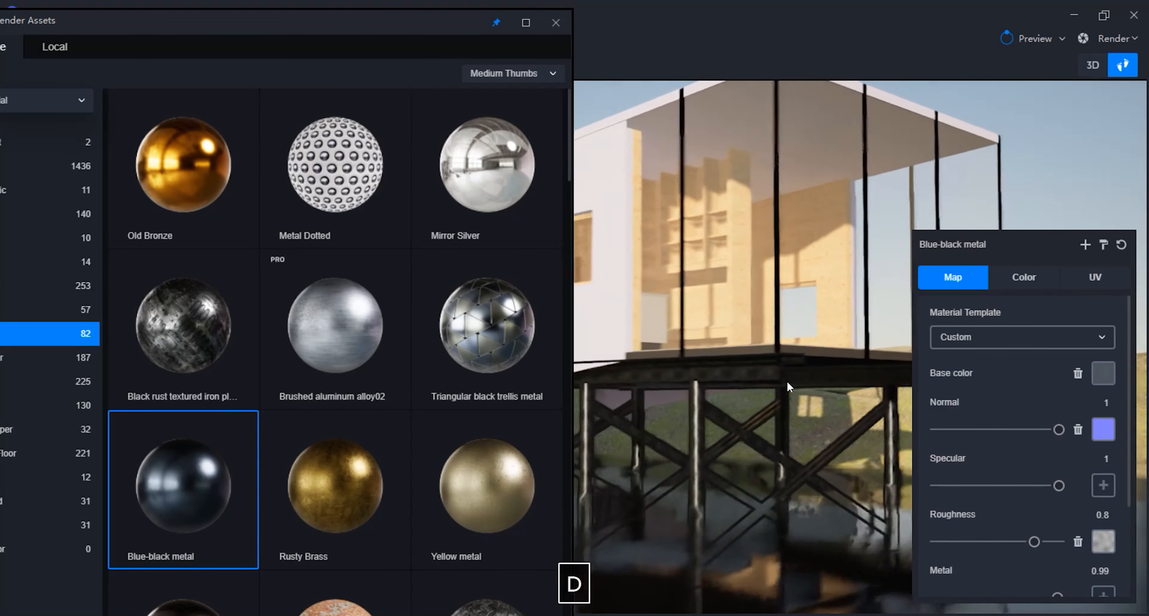
key(a)
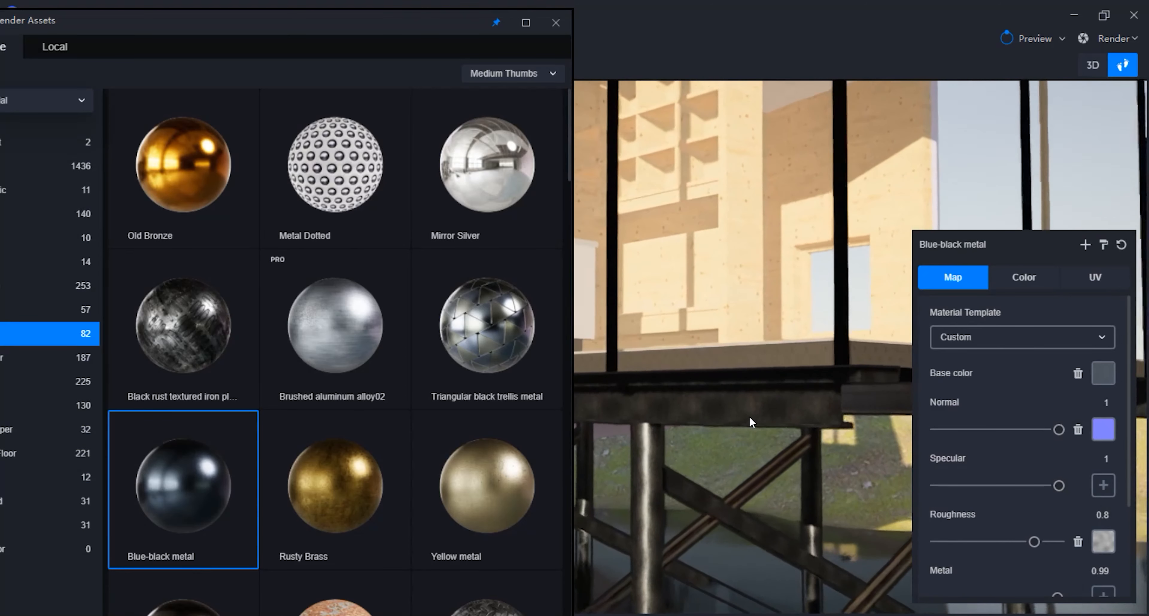
key(w)
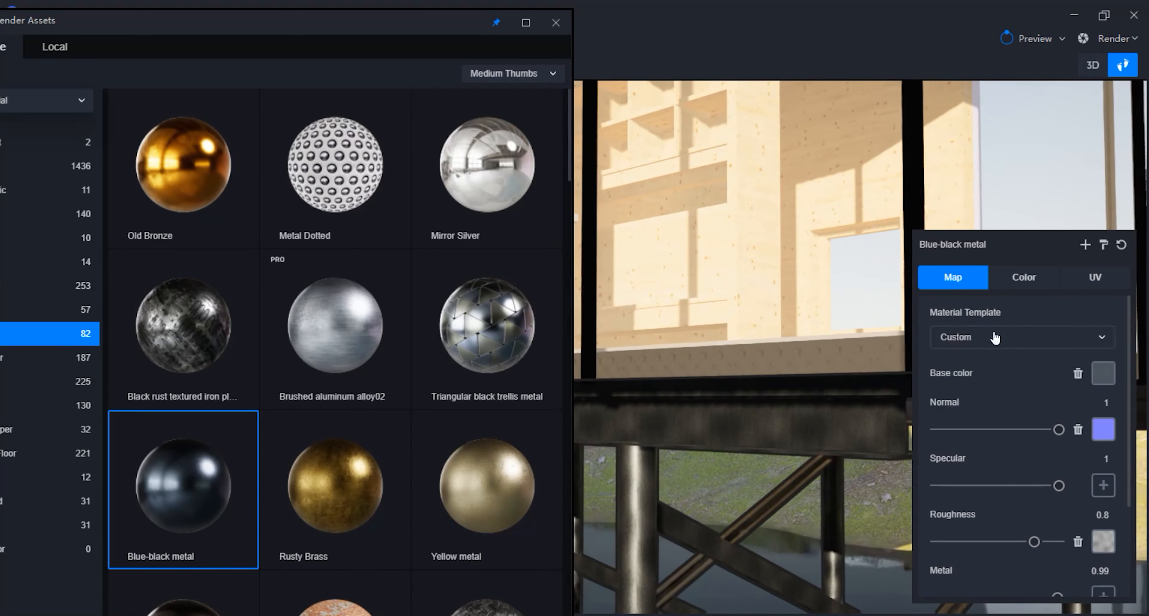
click(1095, 278)
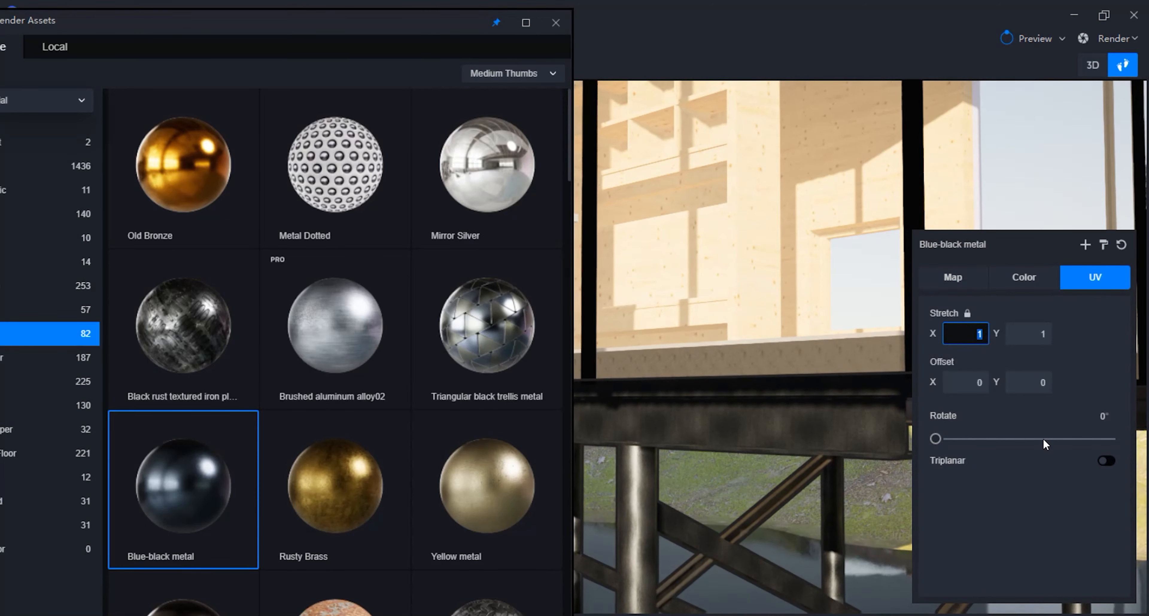
text(0.2)
key(Return)
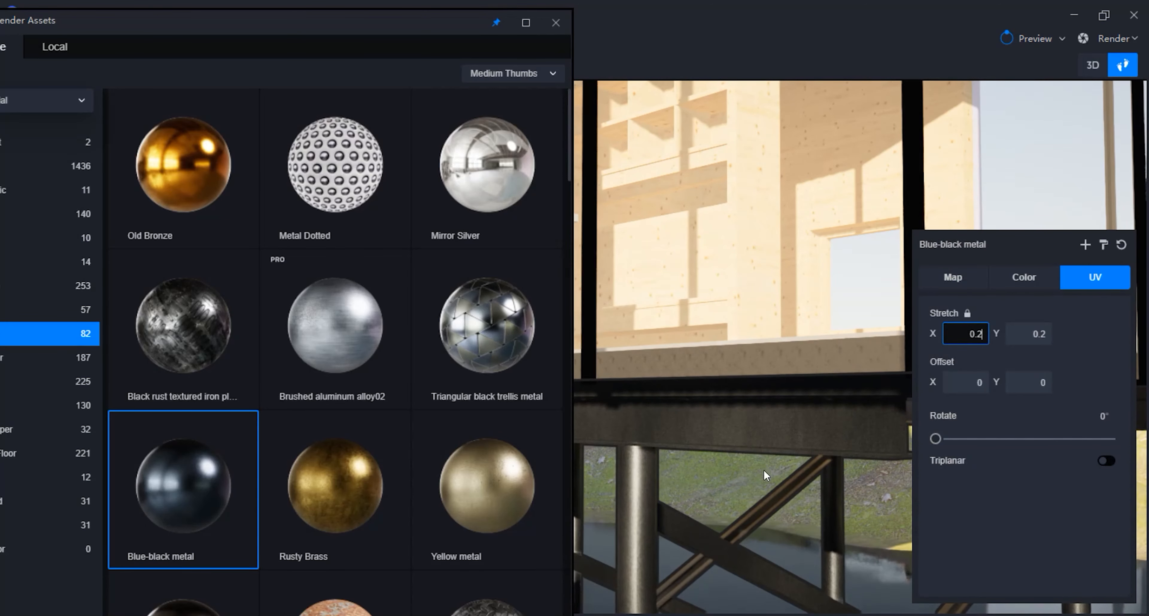
Examine the metal texture on the support columns, beams and braces from several distances and angles
right_drag(760, 438, 734, 438)
key(s)
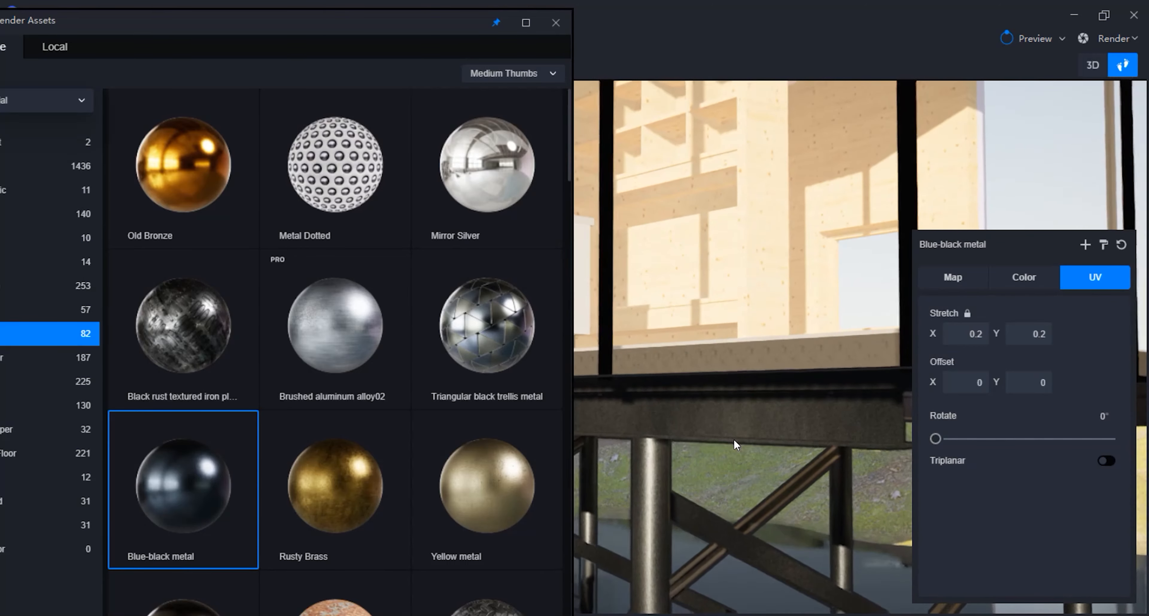
key(s)
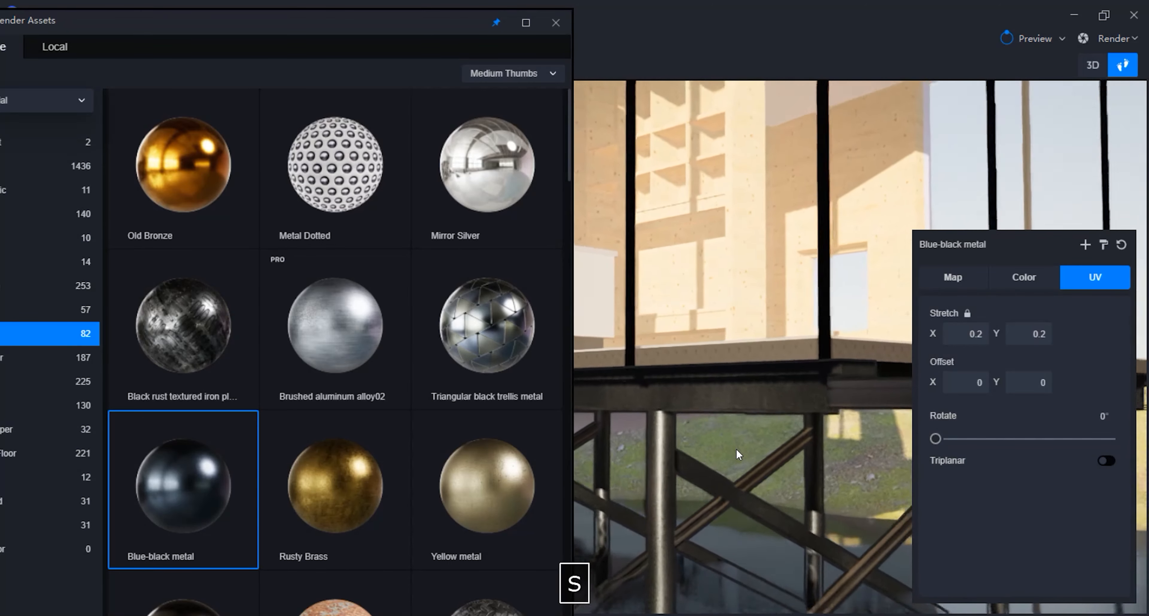
key(a)
key(s)
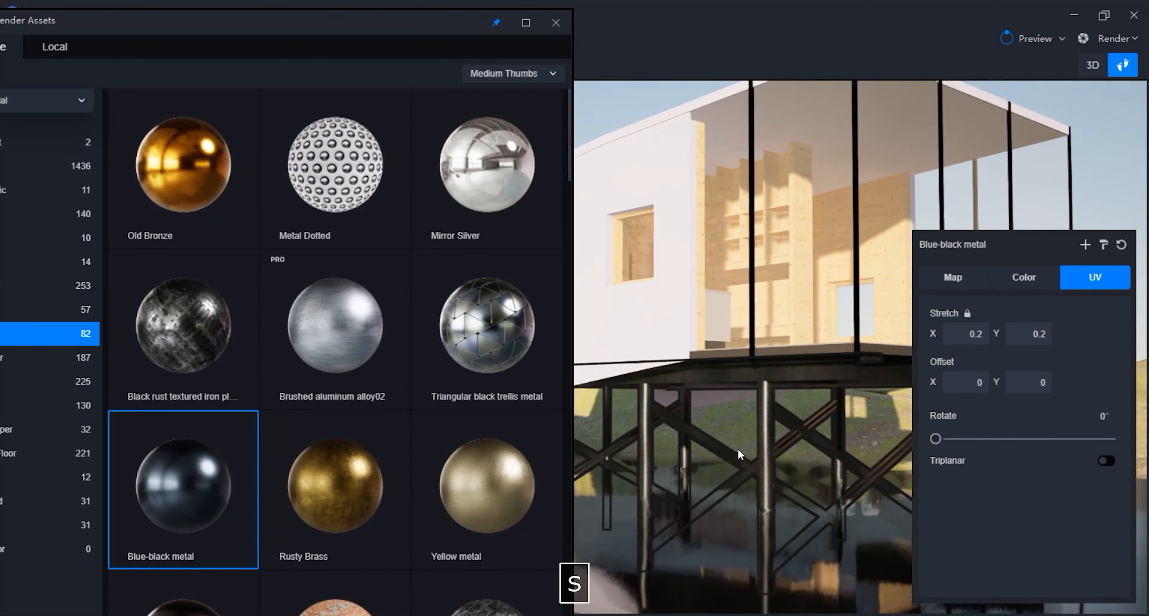
key(d)
key(a)
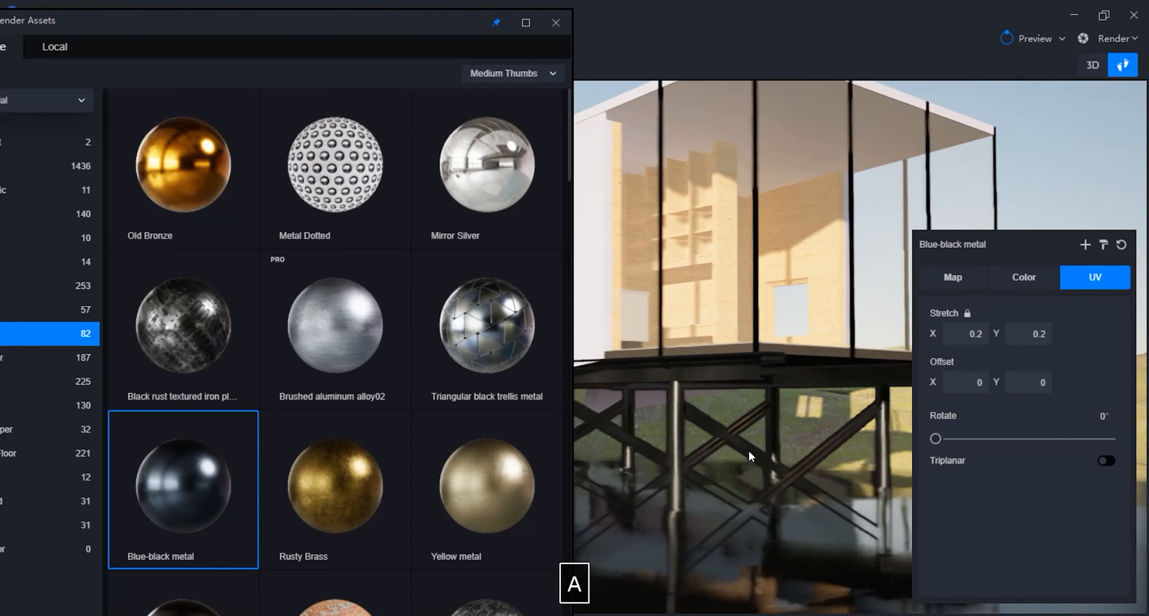
key(w)
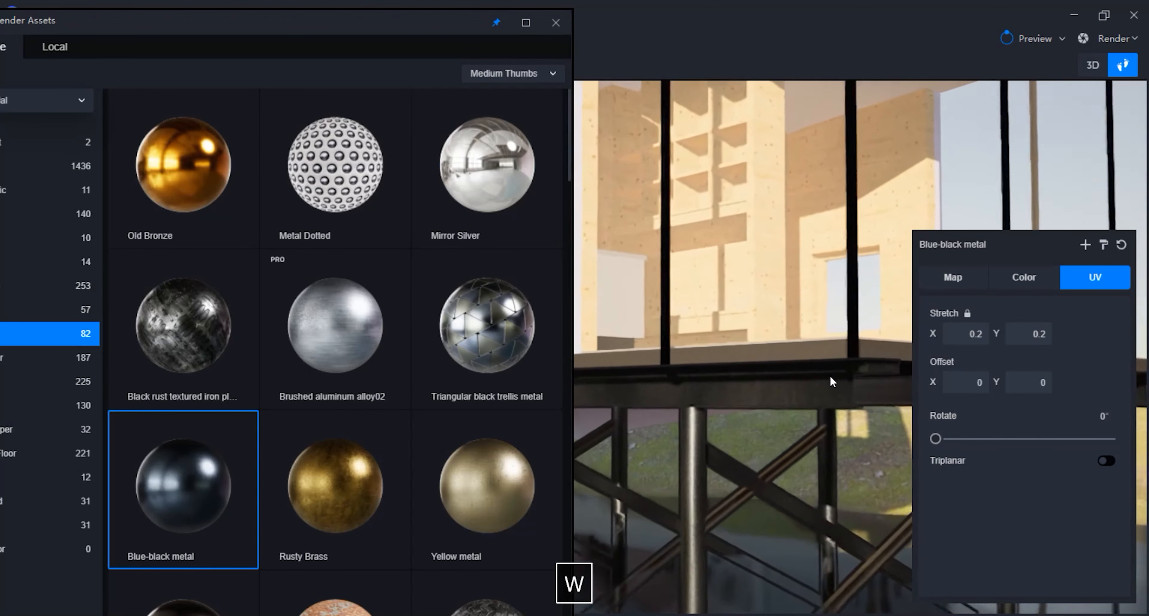
key(d)
key(w)
right_drag(812, 384, 798, 385)
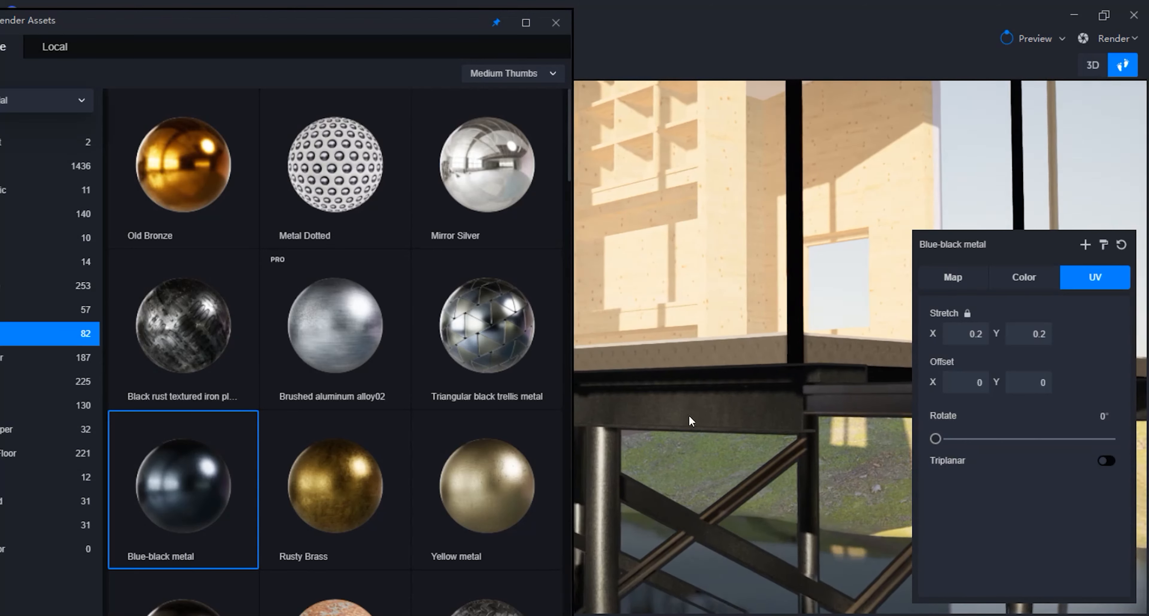
Apply the Blue-black metal material to the slim vertical posts of the glazed facade
click(793, 333)
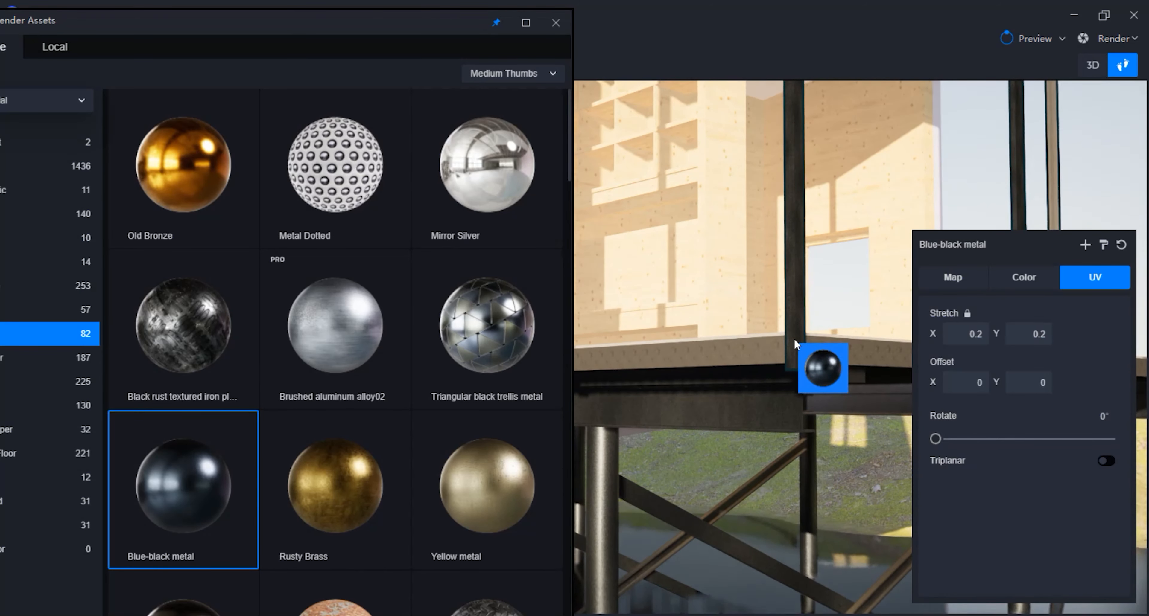
right_click(795, 339)
scroll(724, 379, down, 2)
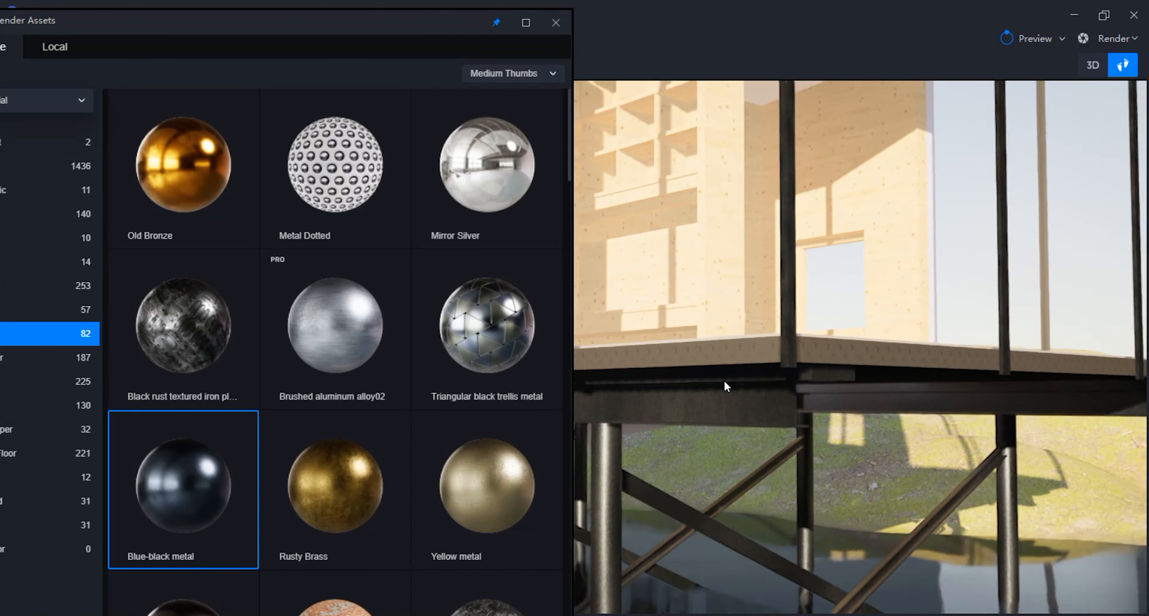
scroll(727, 387, down, 5)
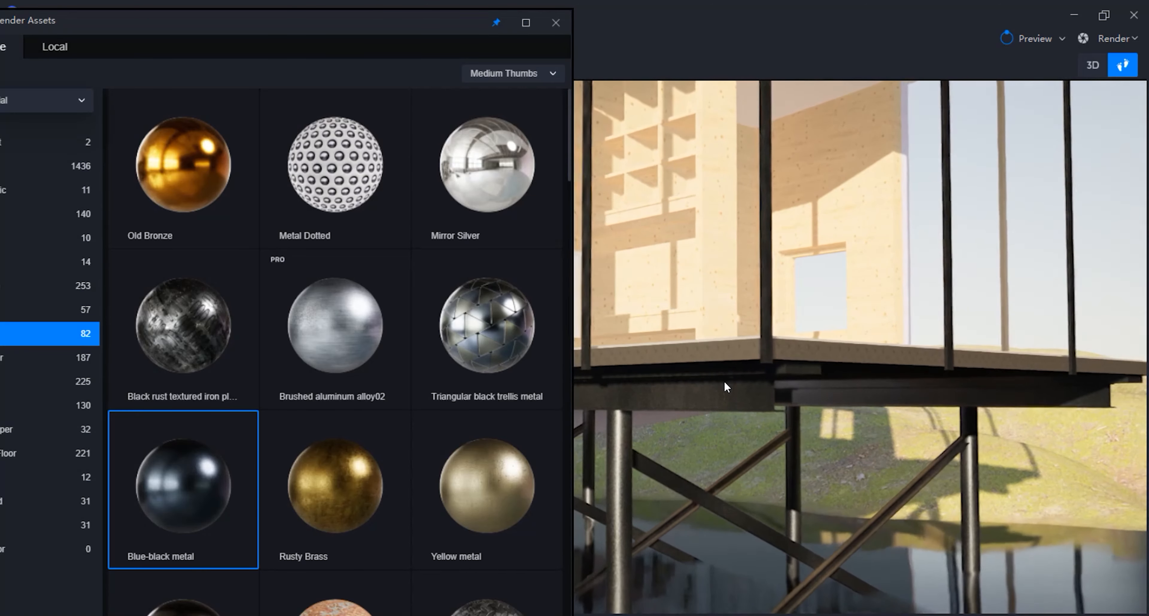
scroll(725, 384, down, 4)
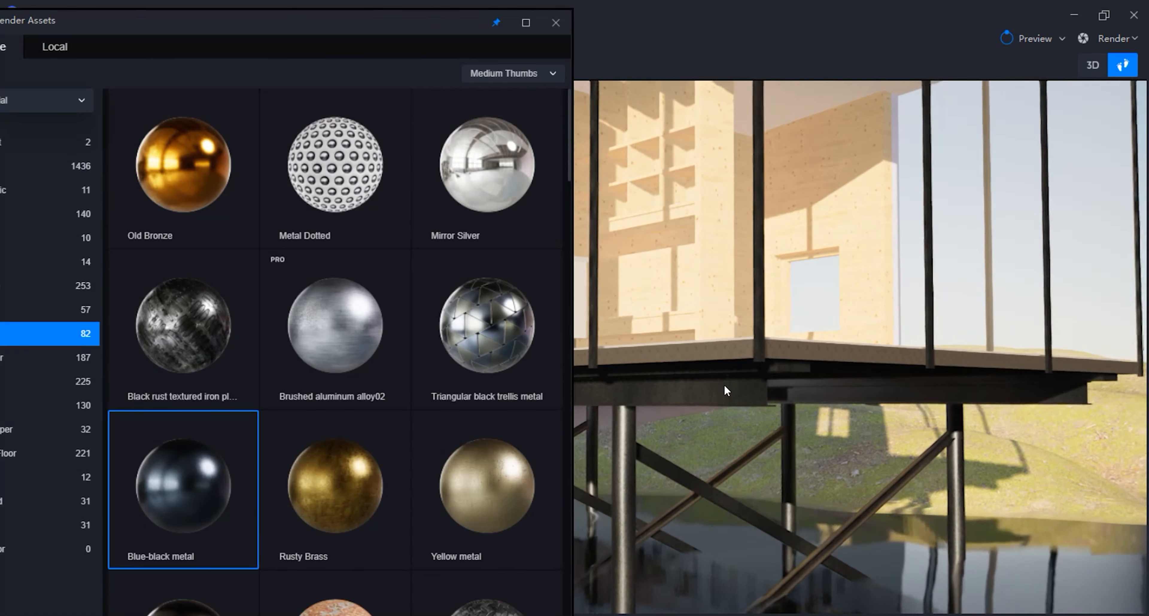
Select the Dark Iron floor edge of the house and open the online WoodFloor materials
click(832, 356)
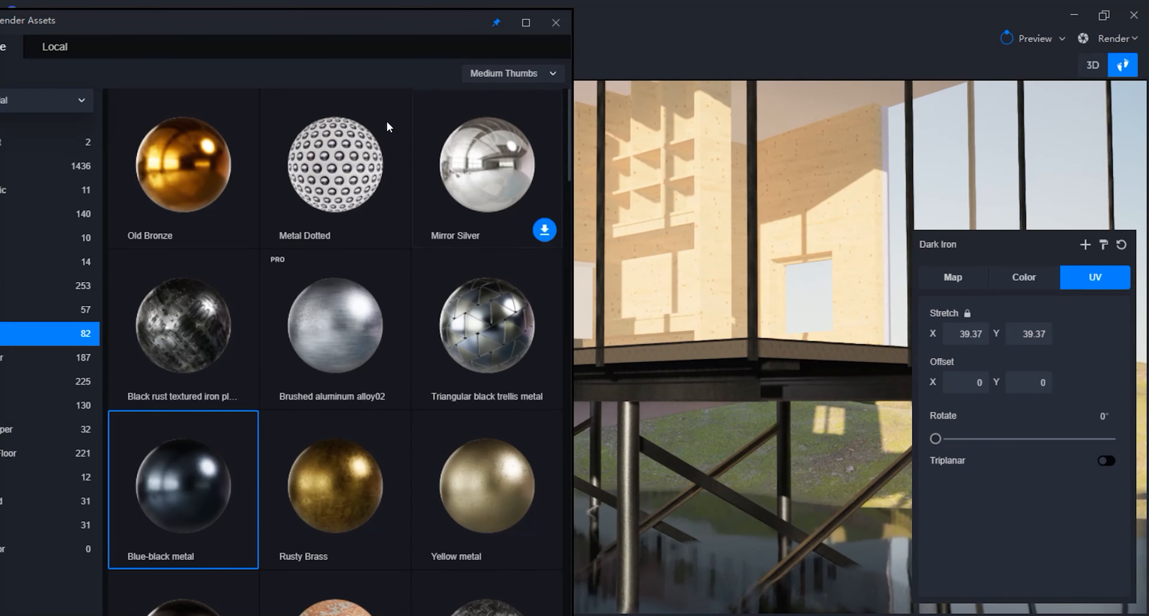
drag(350, 32, 562, 33)
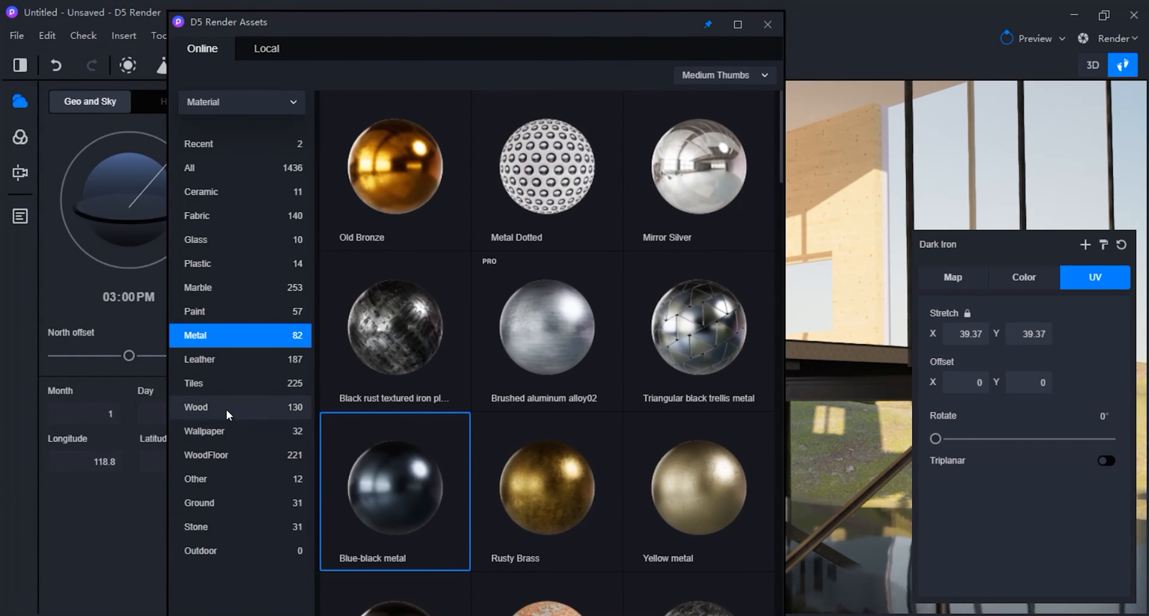
click(226, 408)
click(229, 458)
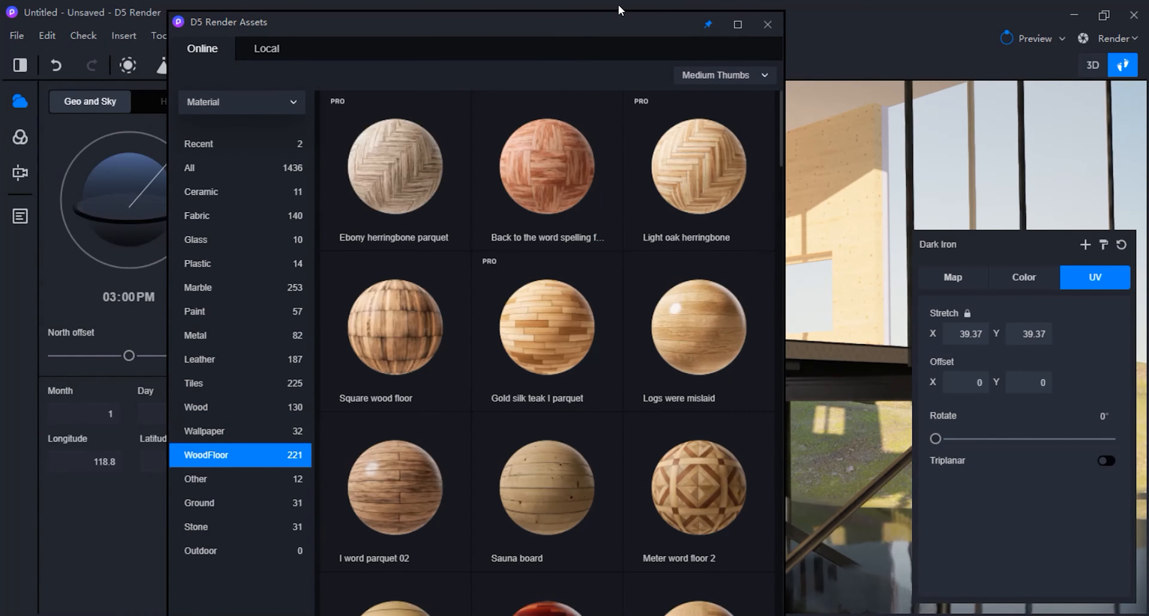
drag(584, 24, 381, 31)
Download the Log misspelled flooring01 material and apply it to the floor edge beneath the glazed facade
scroll(381, 287, down, 3)
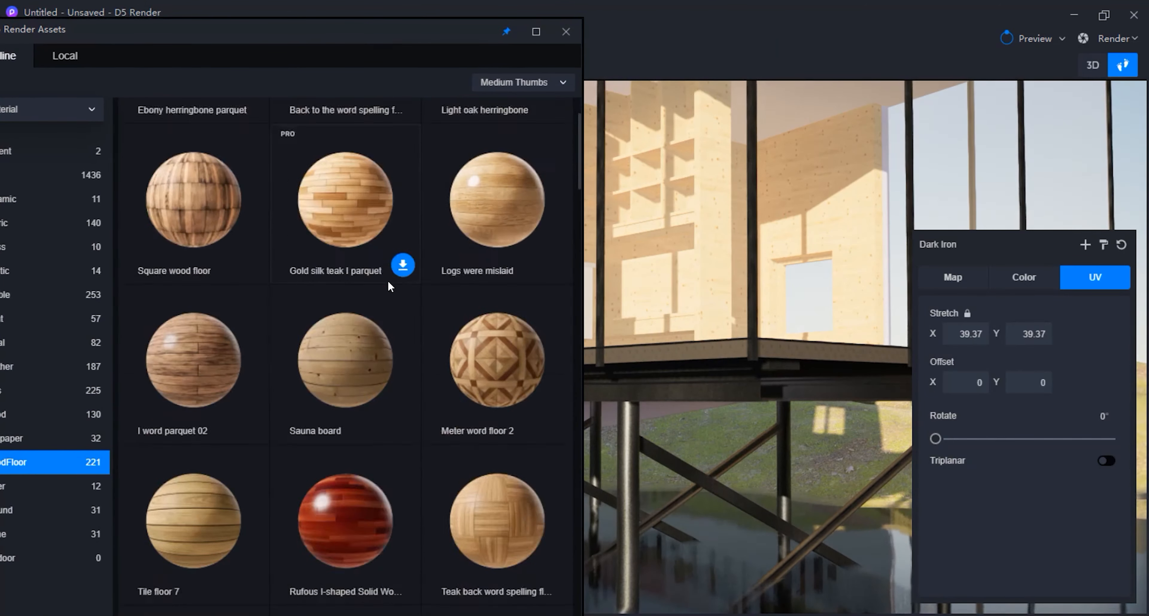
scroll(355, 302, down, 3)
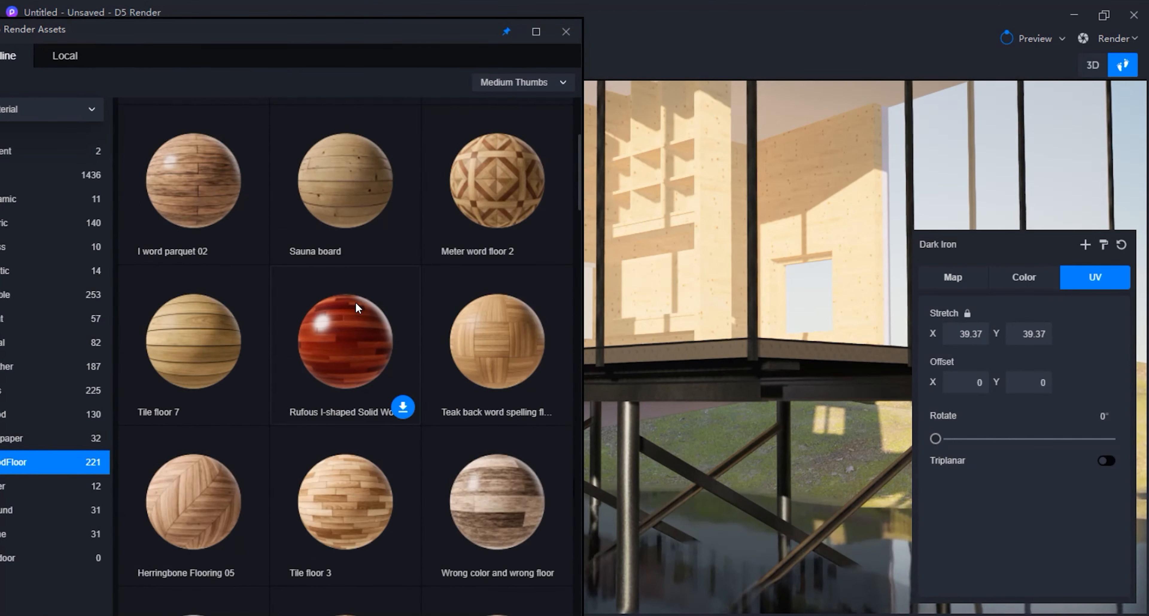
scroll(357, 310, down, 1)
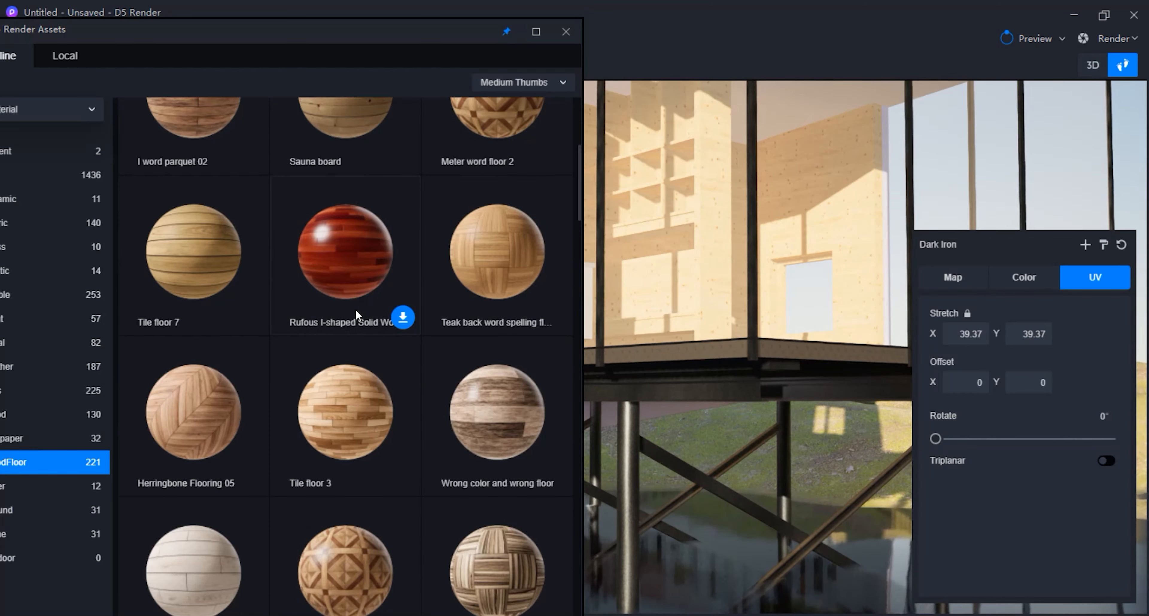
scroll(348, 325, down, 6)
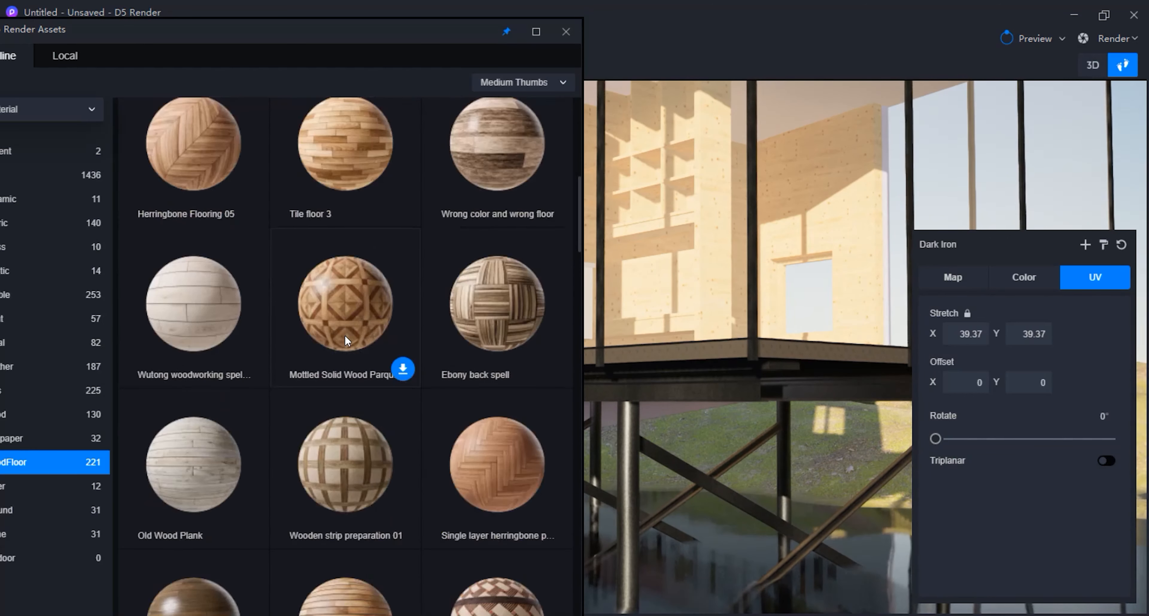
scroll(344, 335, down, 4)
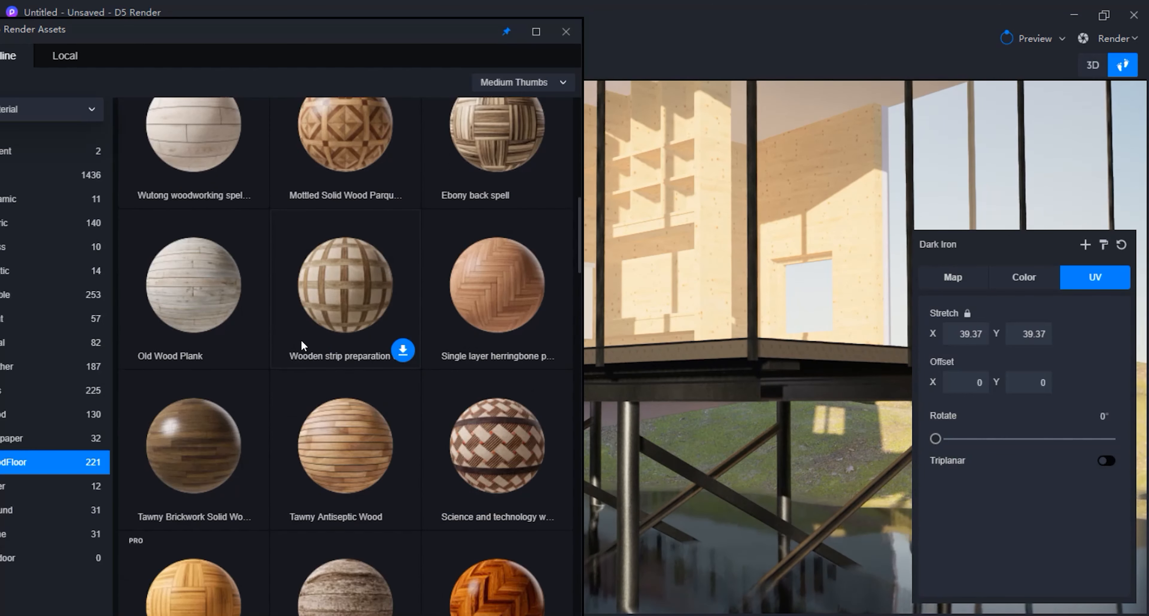
scroll(301, 340, down, 2)
scroll(338, 353, down, 8)
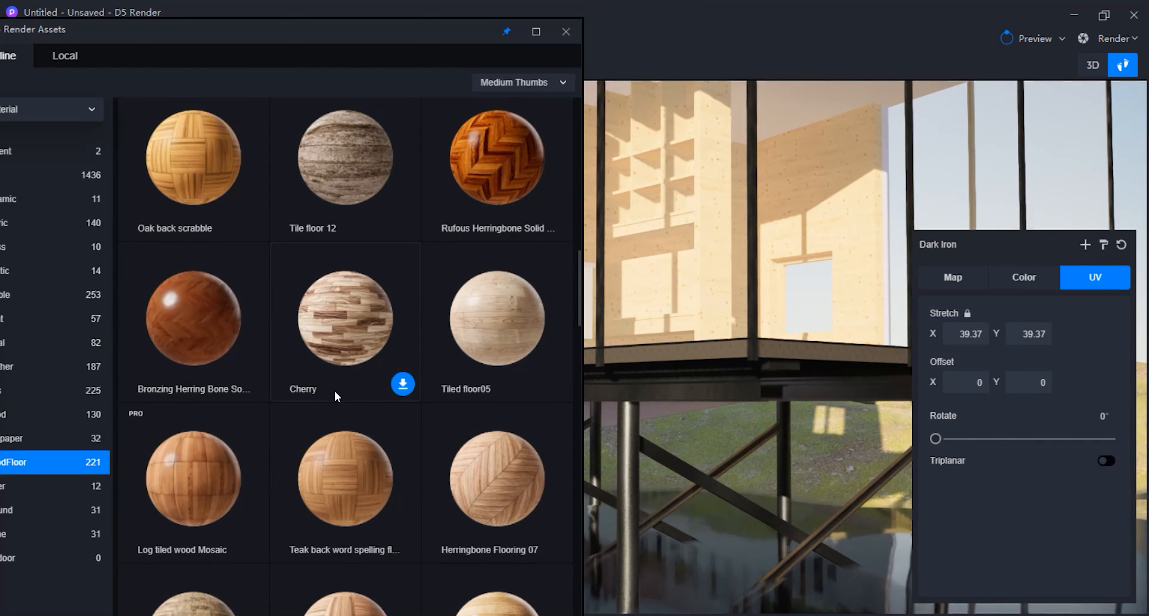
scroll(335, 390, down, 4)
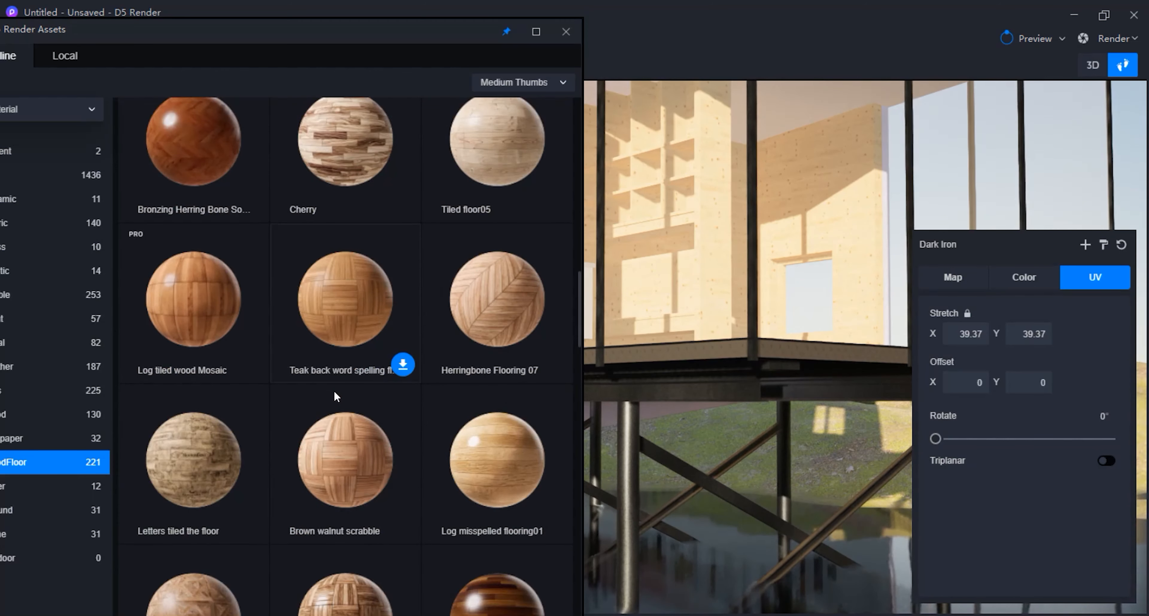
click(486, 475)
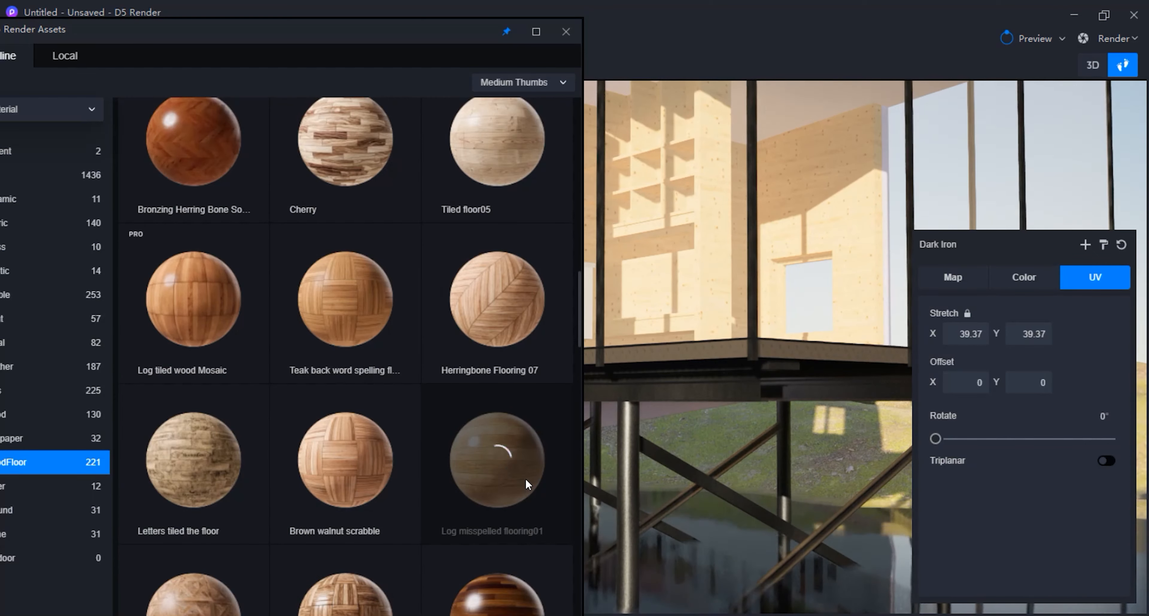
key(F8)
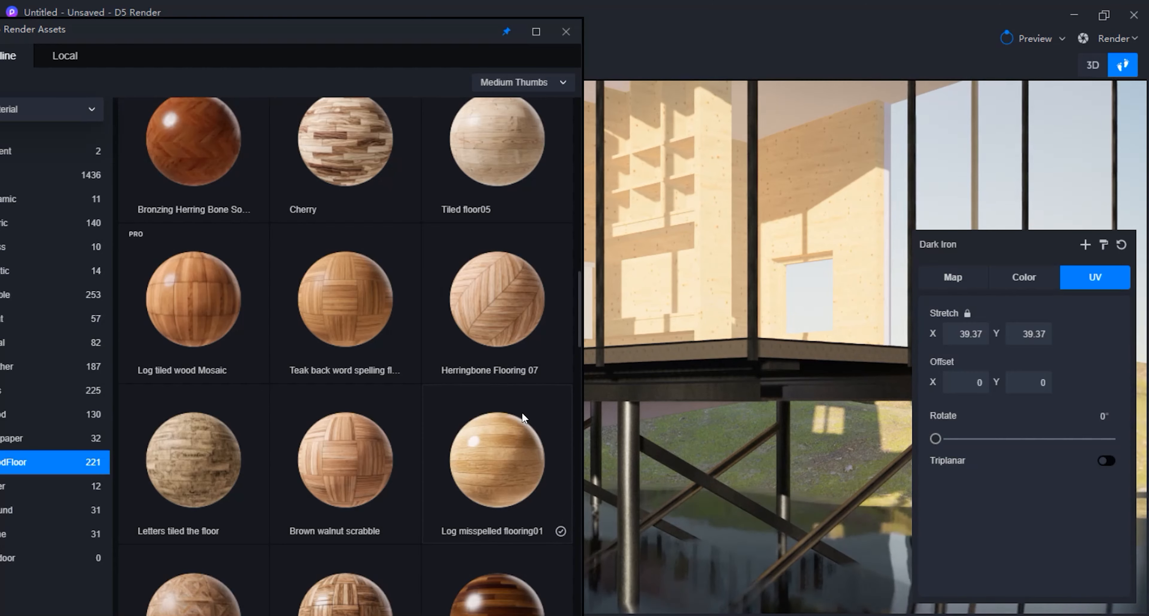
drag(521, 412, 793, 355)
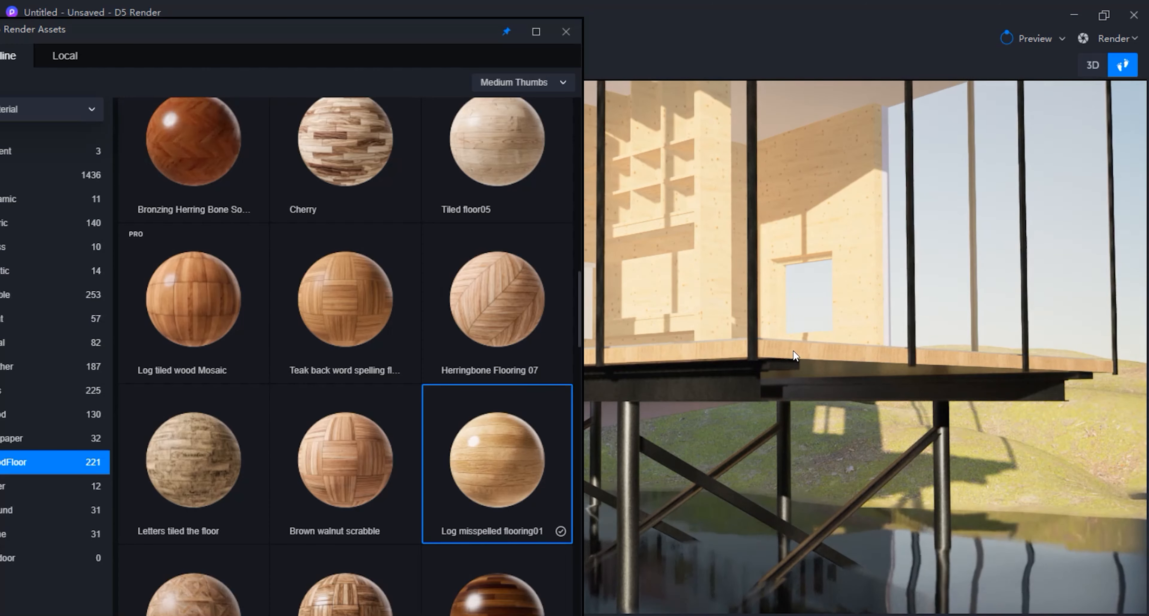
Try a UV stretch of 3 on the floor's wood material and restore it to 1 on both axes
click(791, 351)
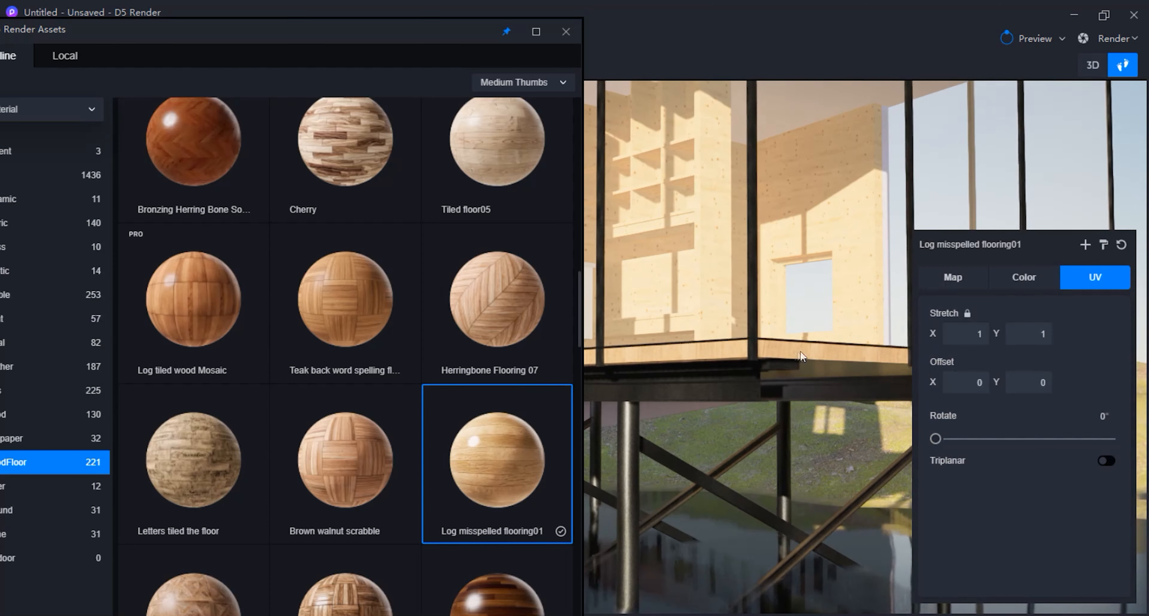
click(972, 337)
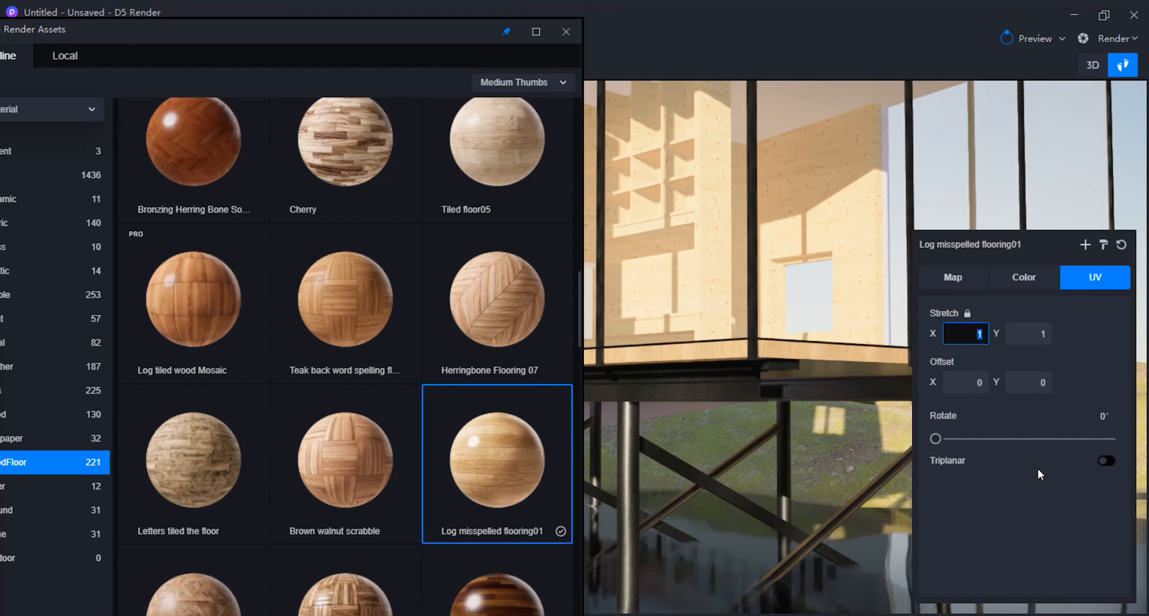
text(3)
key(Return)
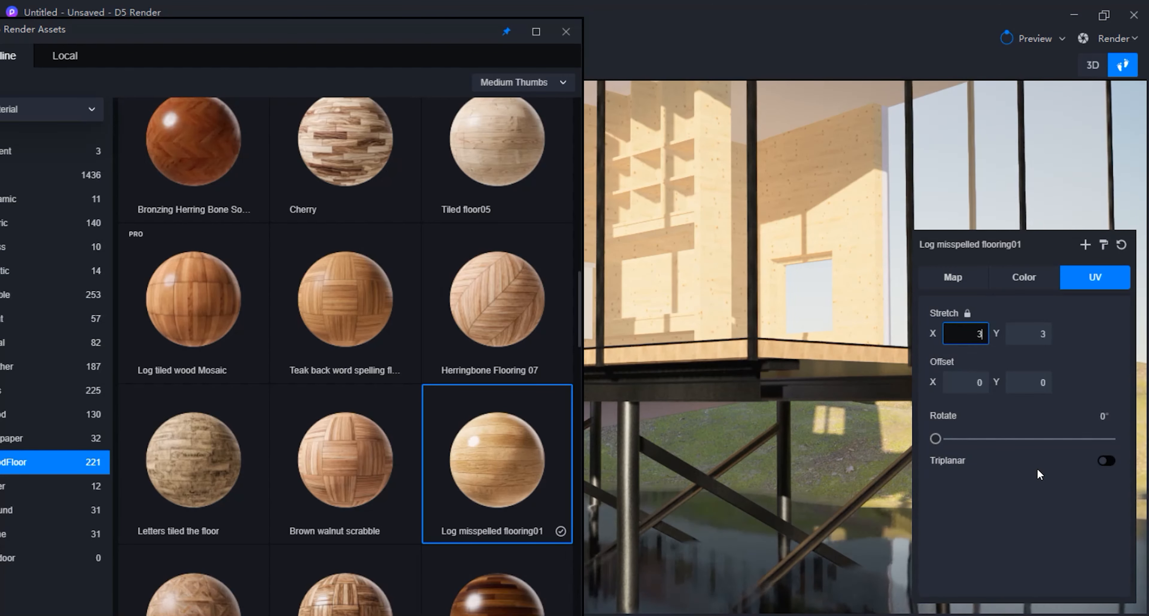
text(1)
key(Return)
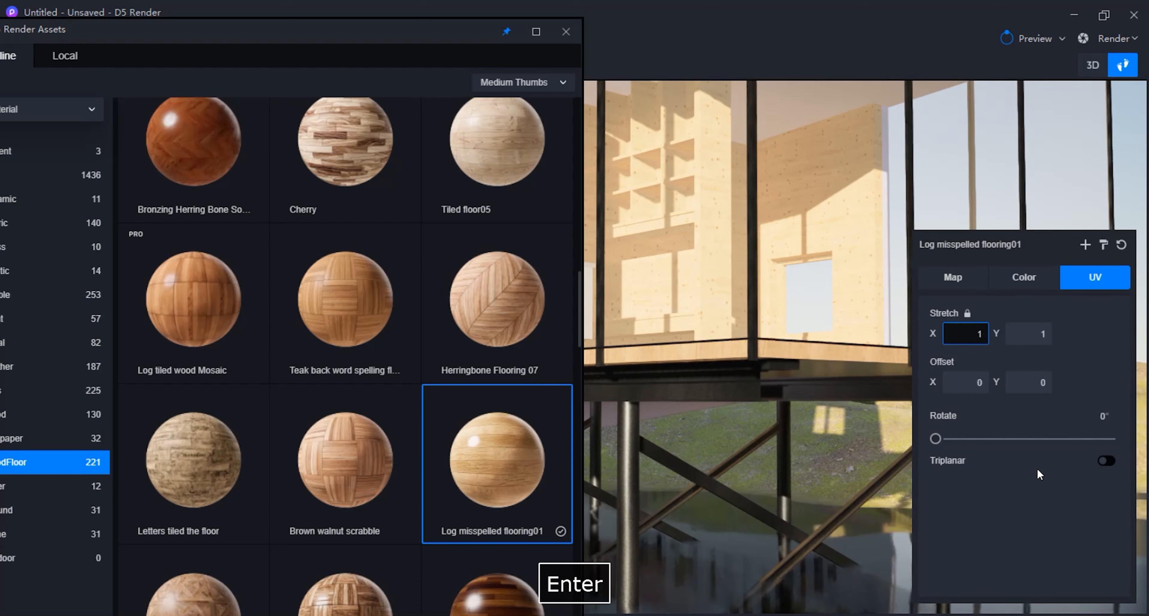
scroll(755, 367, down, 3)
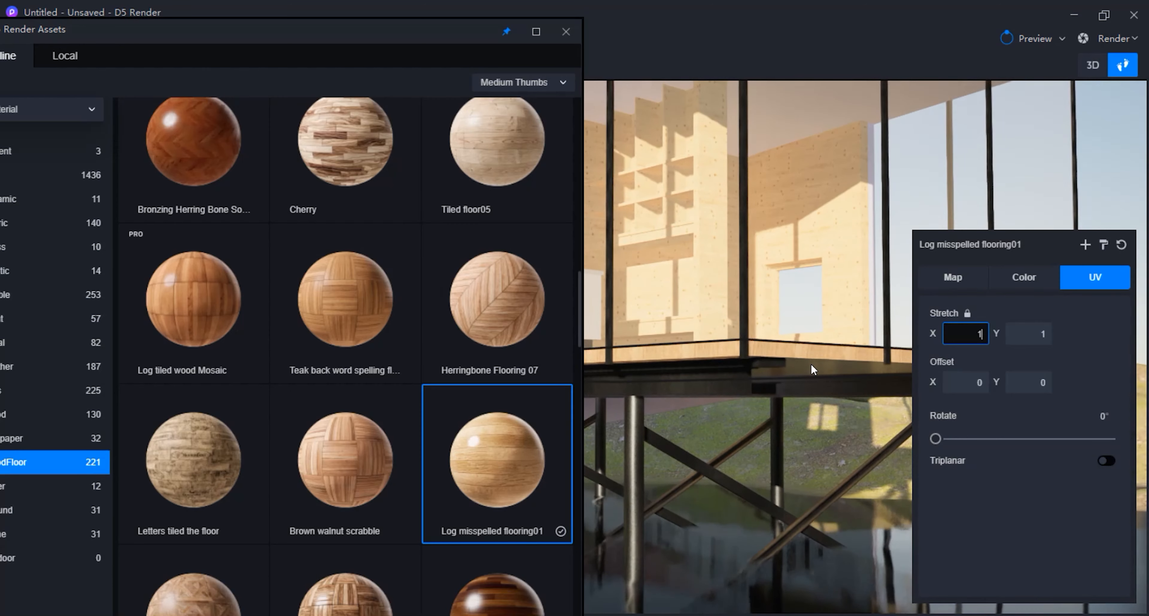
key(F8)
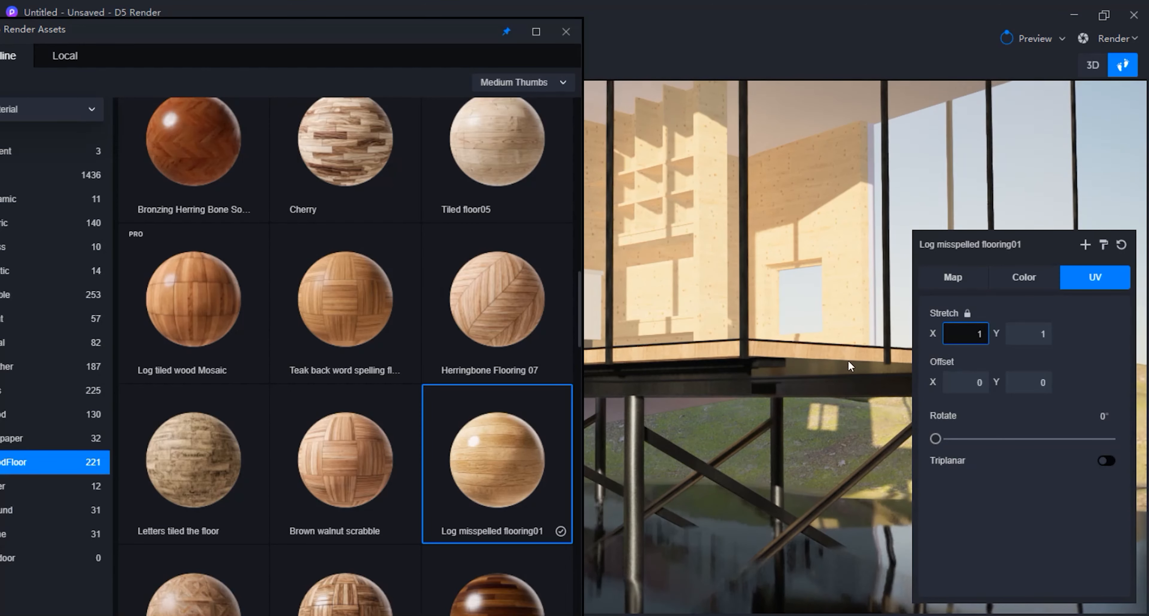
click(807, 358)
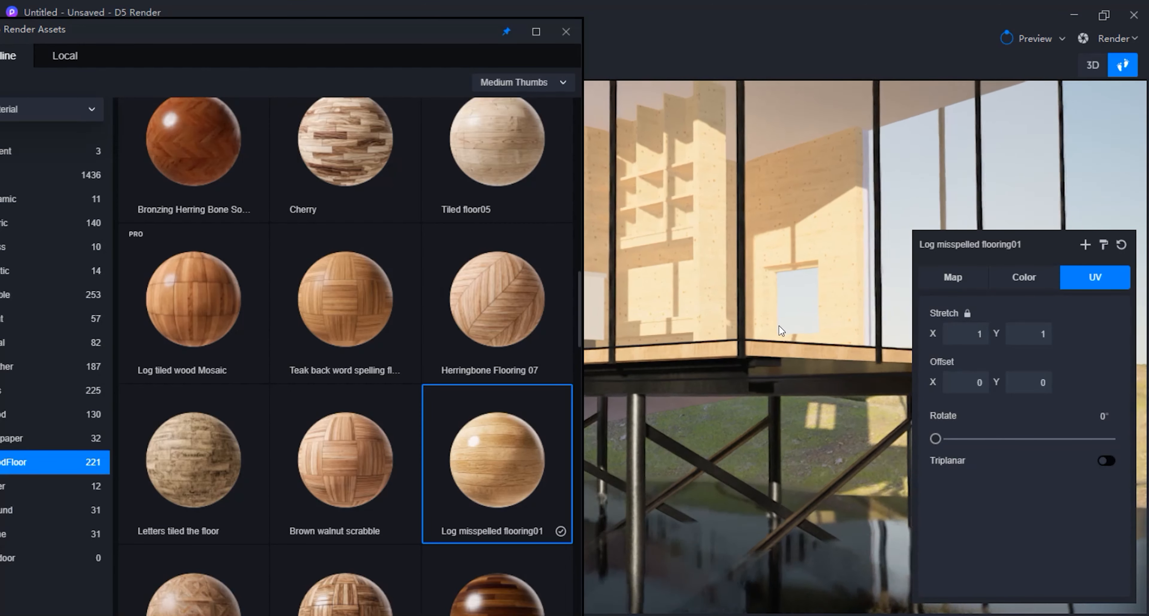
Apply the Brushed aluminum alloy02 material from the online Metal category to the white outer shell of the house
key(s)
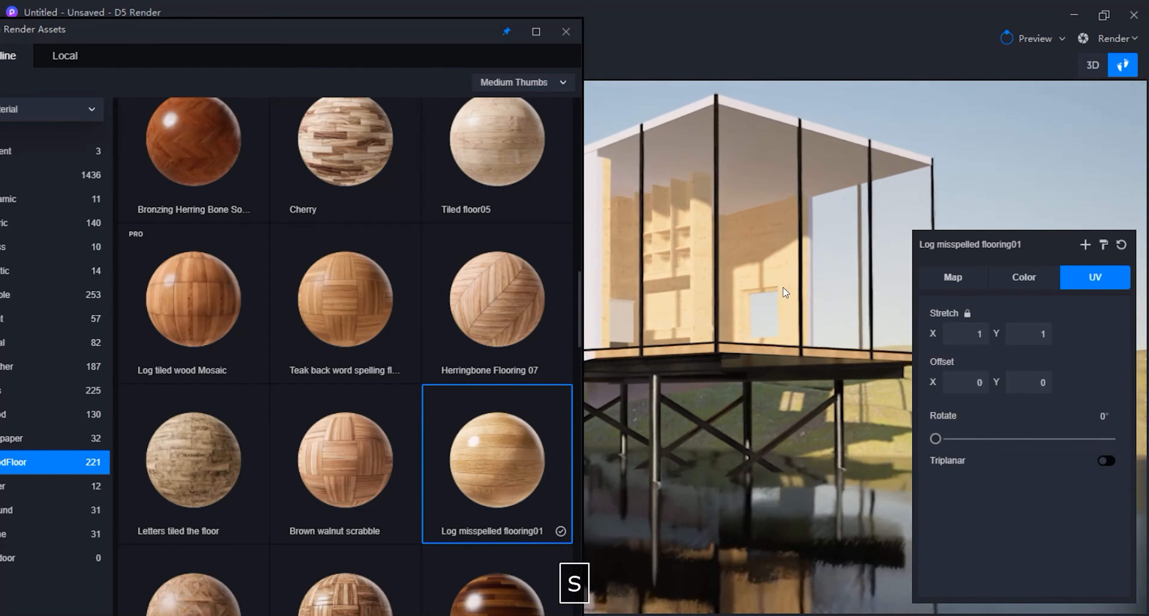
key(a)
key(w)
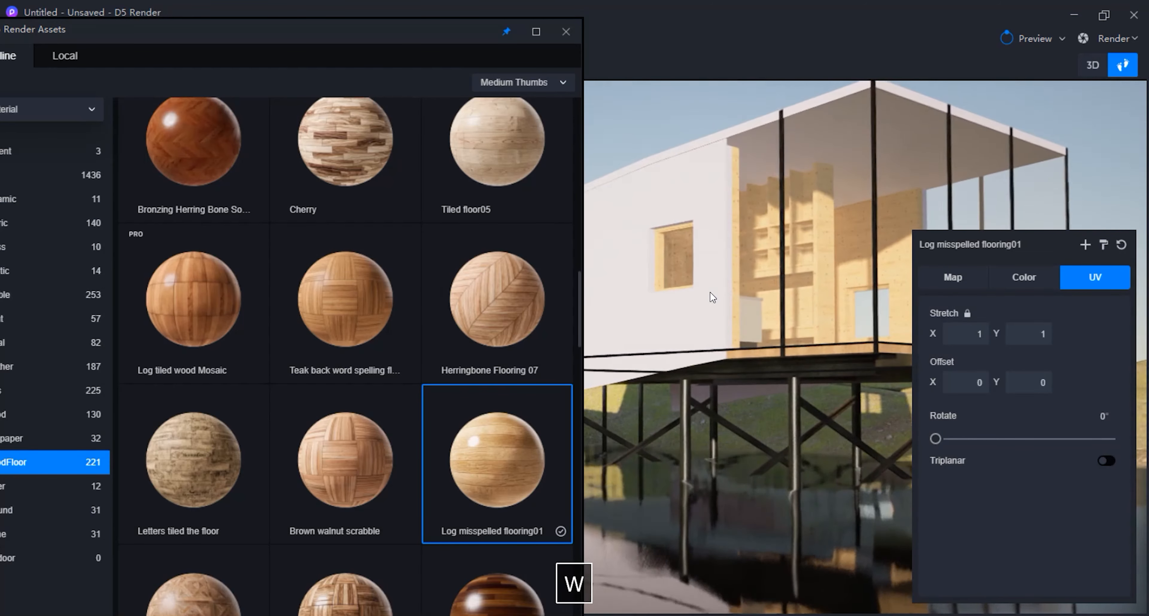
click(770, 111)
drag(447, 40, 686, 52)
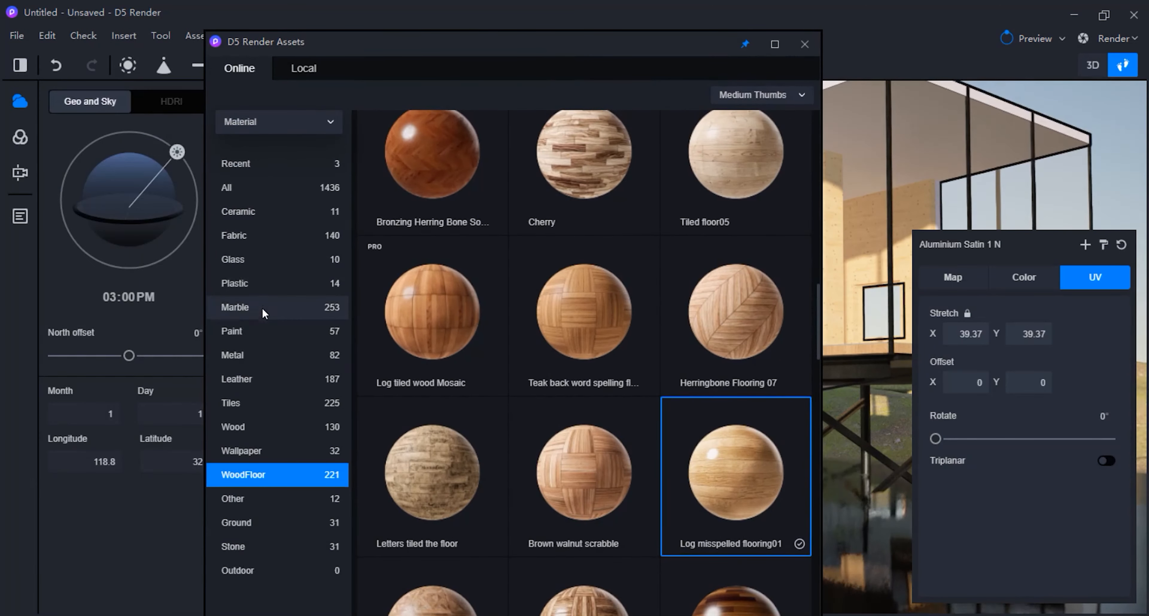
click(269, 354)
click(590, 373)
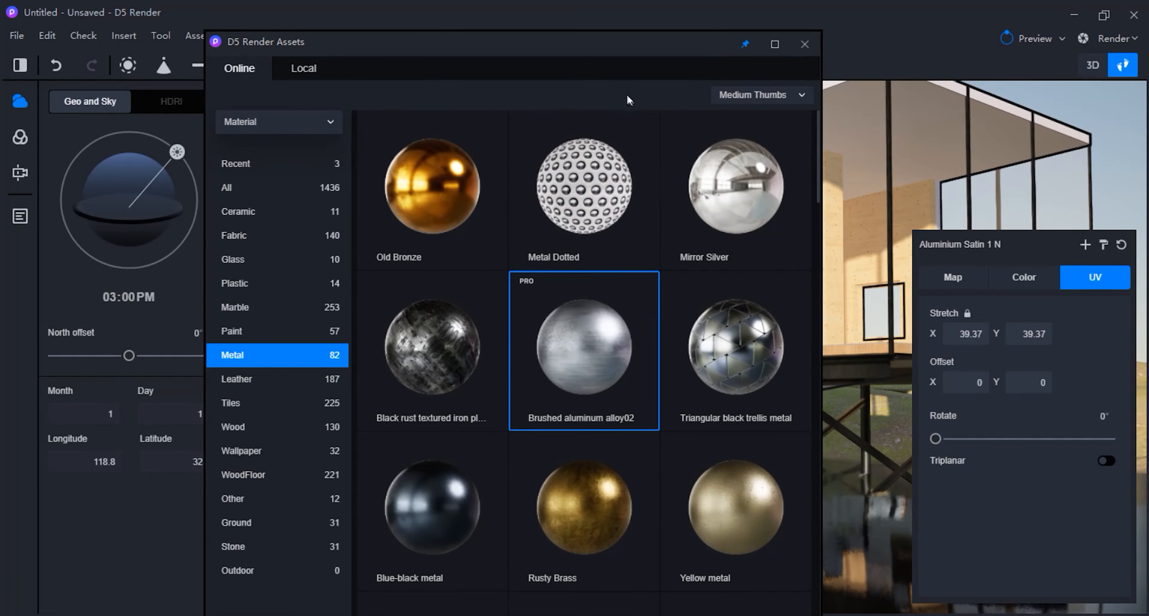
mouse_move(531, 44)
mouse_down()
mouse_move(268, 58)
mouse_move(100, 47)
mouse_up()
mouse_move(142, 339)
mouse_down()
mouse_move(576, 253)
mouse_move(562, 267)
mouse_up()
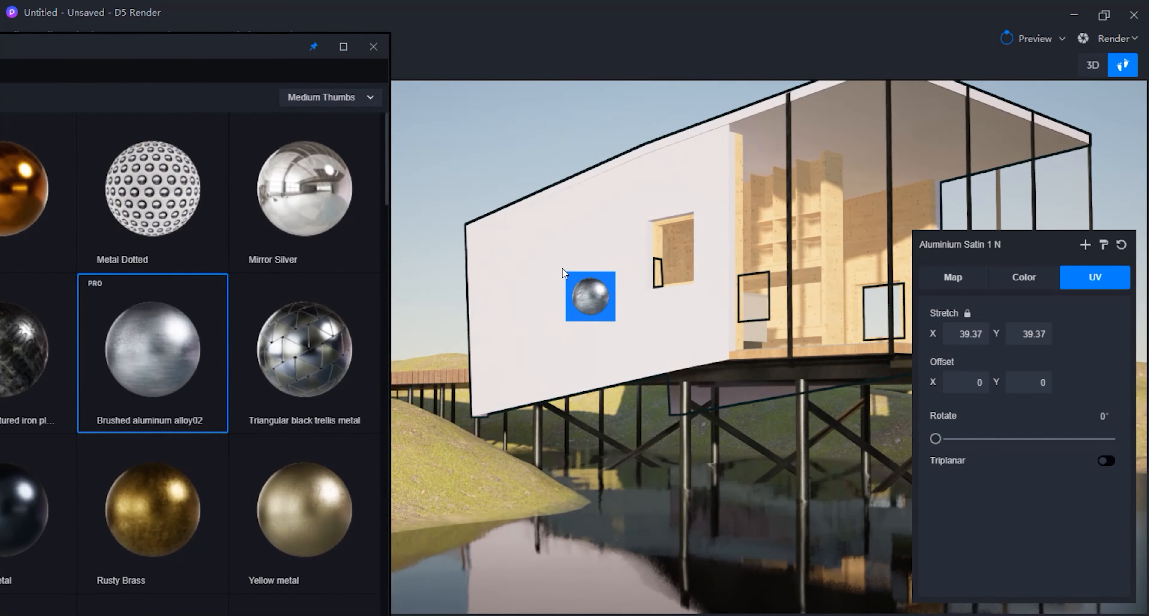
mouse_move(553, 402)
mouse_down()
mouse_move(614, 224)
mouse_move(525, 289)
mouse_move(560, 283)
mouse_up()
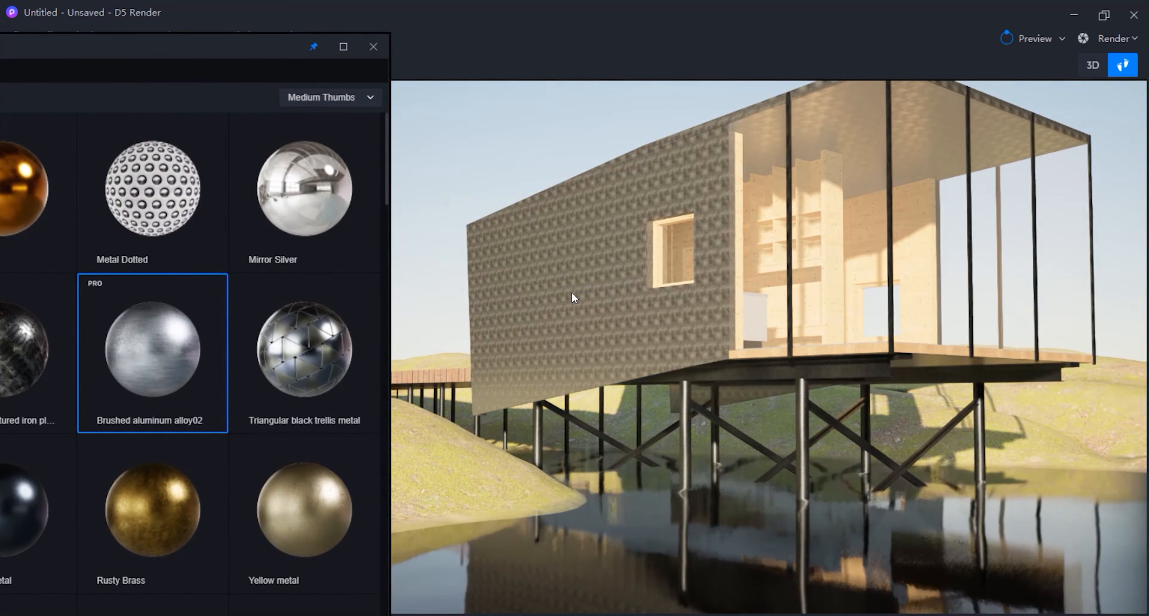
Set the shell's brushed aluminum UV stretch to 0.1 on both axes and its UV rotation to 6°
click(584, 314)
click(978, 334)
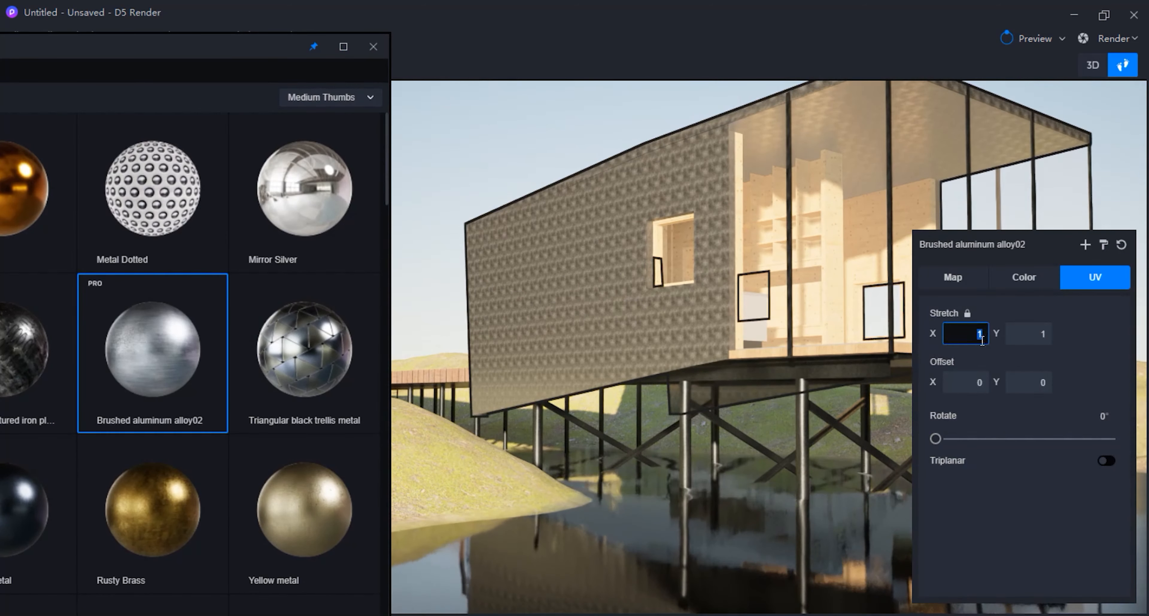
text(0.2)
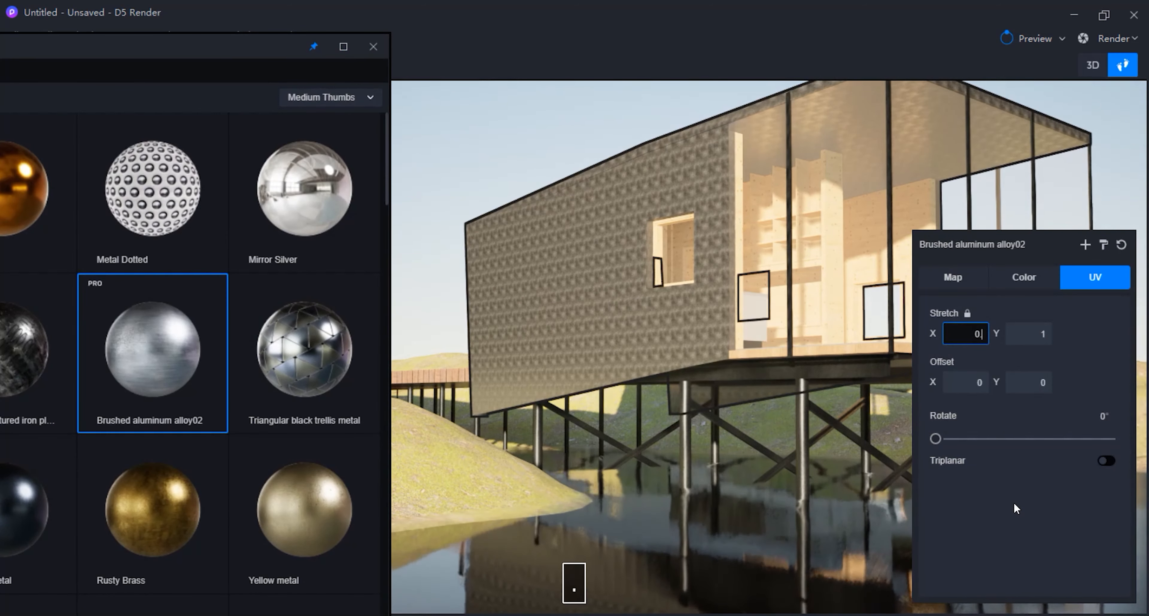
key(Return)
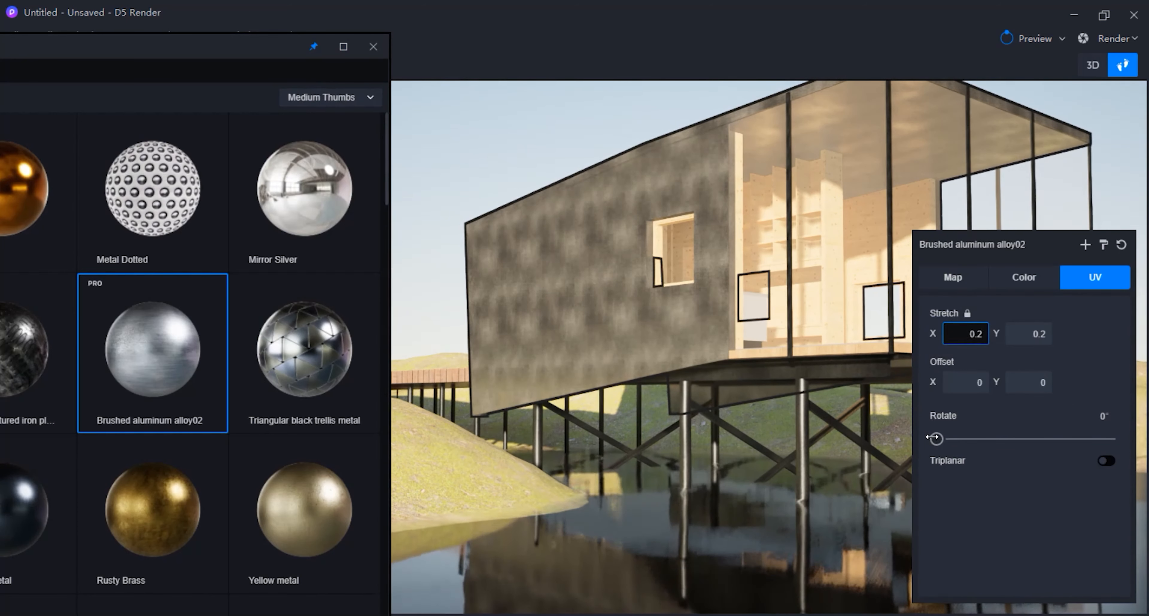
drag(933, 438, 939, 439)
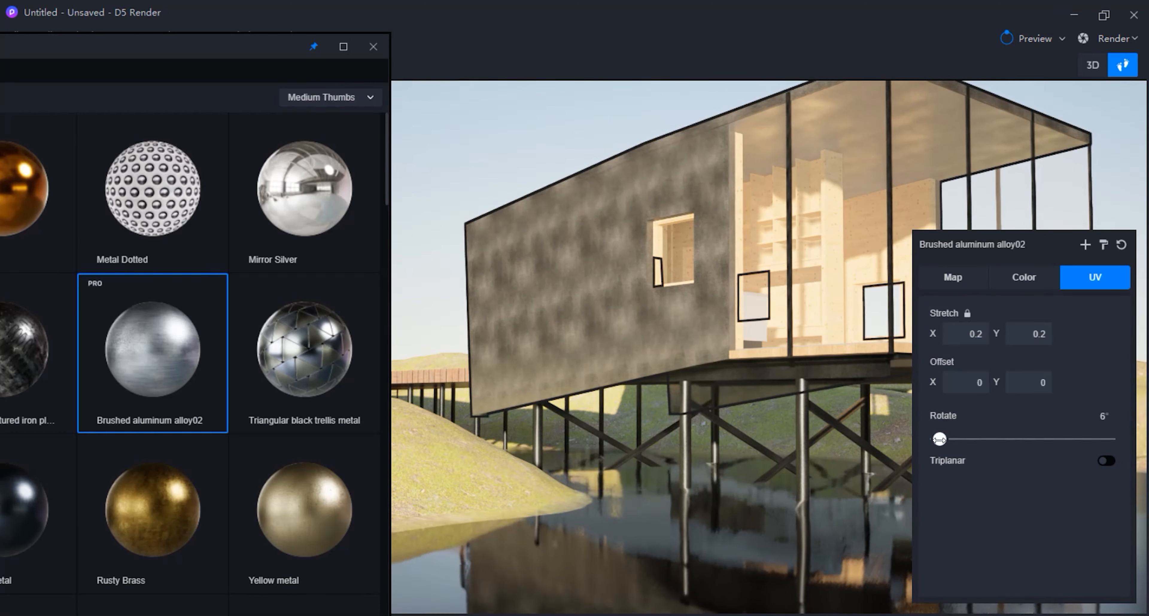
click(966, 333)
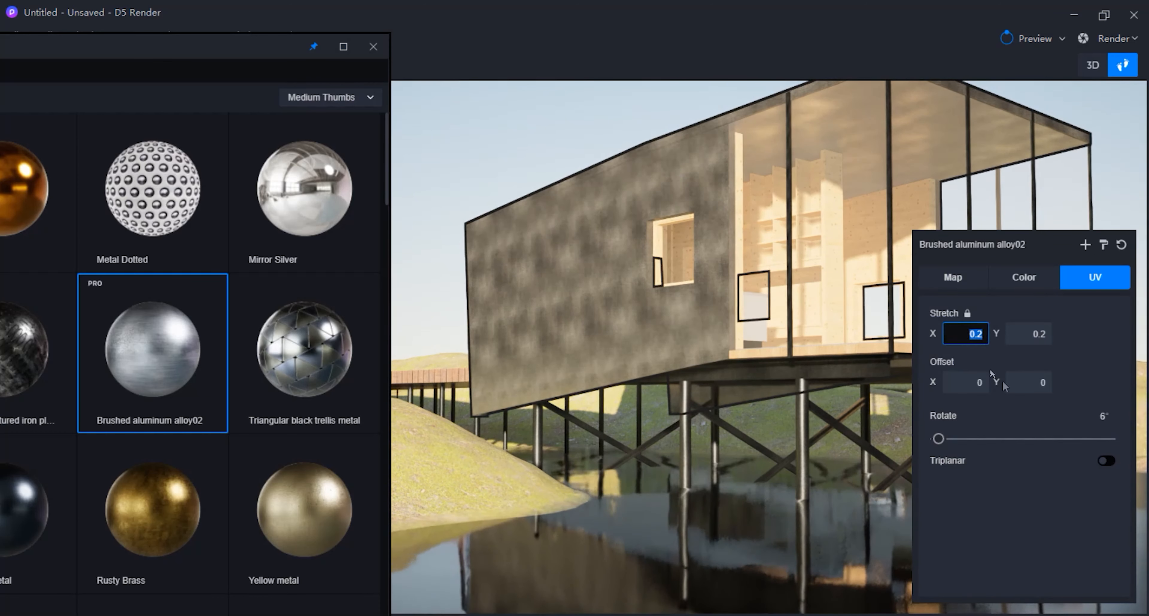
text(0.1)
key(Return)
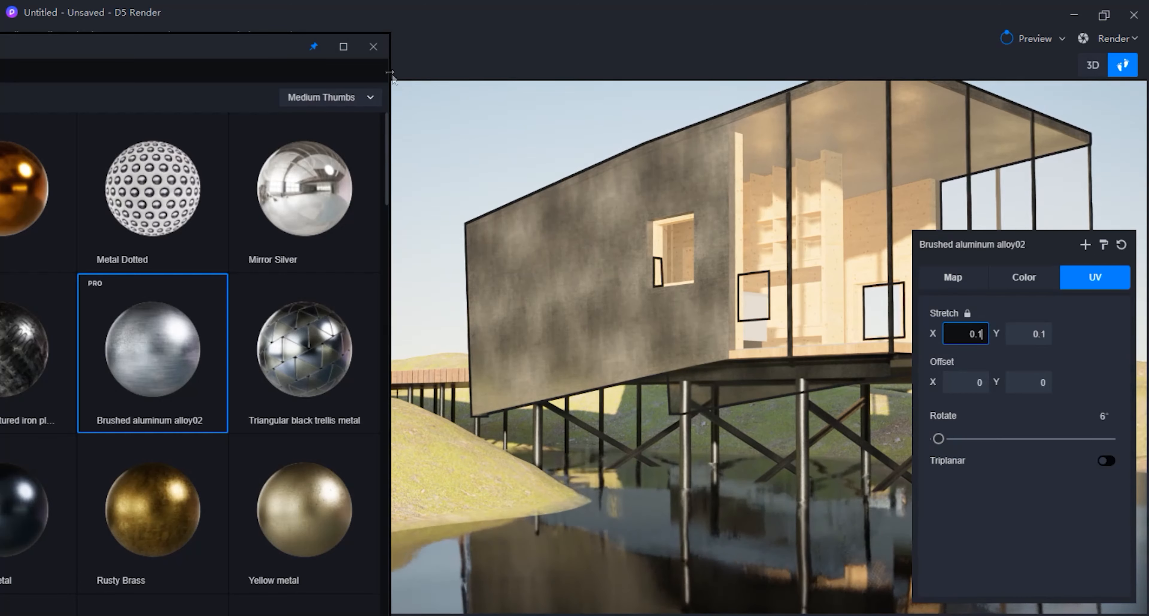
Apply the Normal Glass material from the online Glass category to the glazed facade and the side wall's window
drag(269, 47, 616, 53)
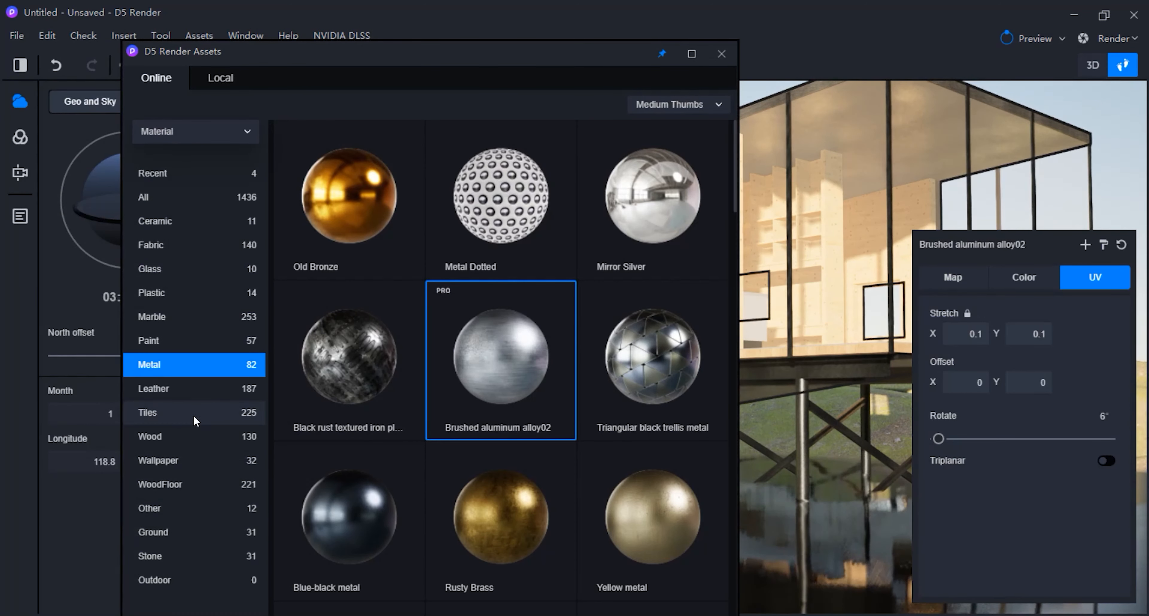
click(177, 270)
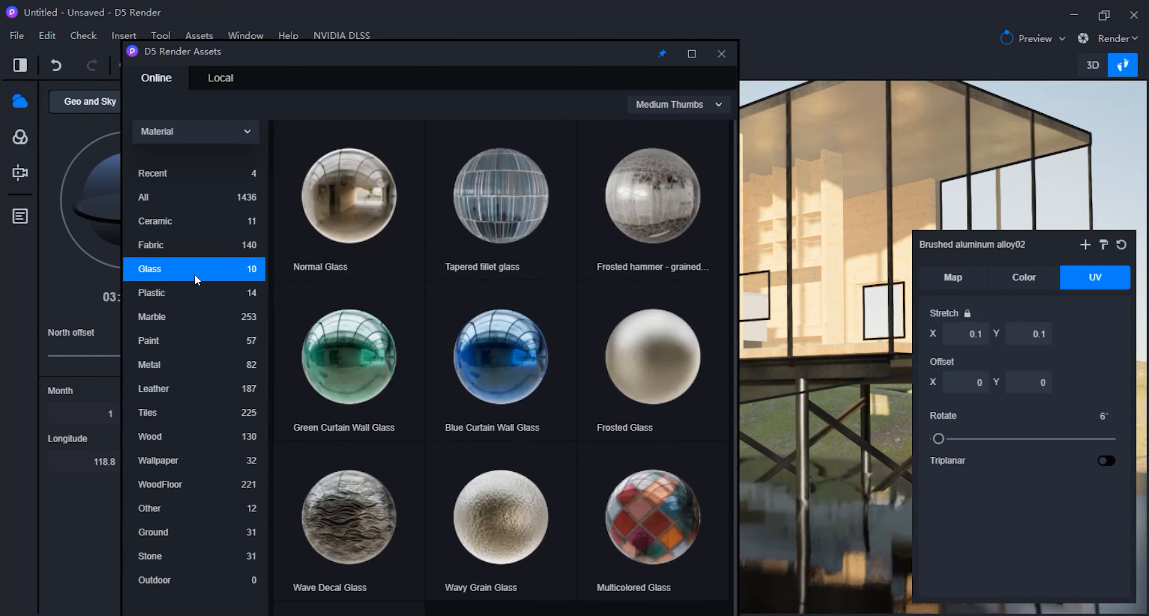
drag(447, 56, 291, 74)
click(214, 210)
drag(215, 210, 825, 218)
mouse_move(210, 223)
mouse_down()
mouse_move(634, 258)
mouse_move(670, 247)
mouse_move(669, 264)
mouse_move(700, 233)
mouse_move(670, 228)
mouse_move(677, 253)
mouse_move(667, 251)
mouse_up()
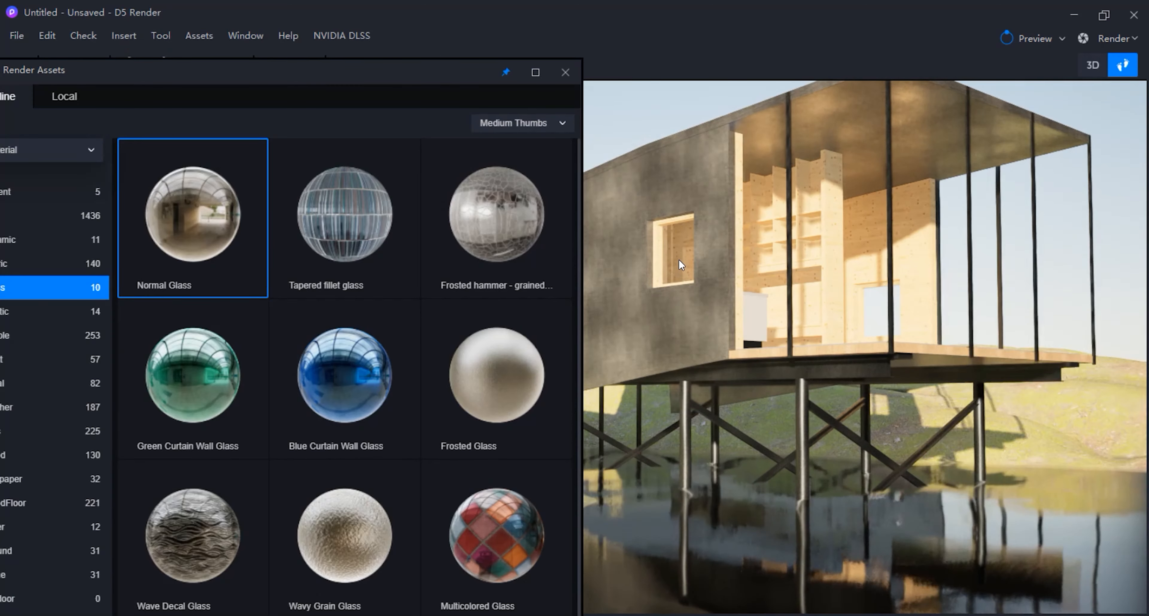
Examine the house's applied materials and their reflections from farther back across the lake, with the asset library closed
key(s)
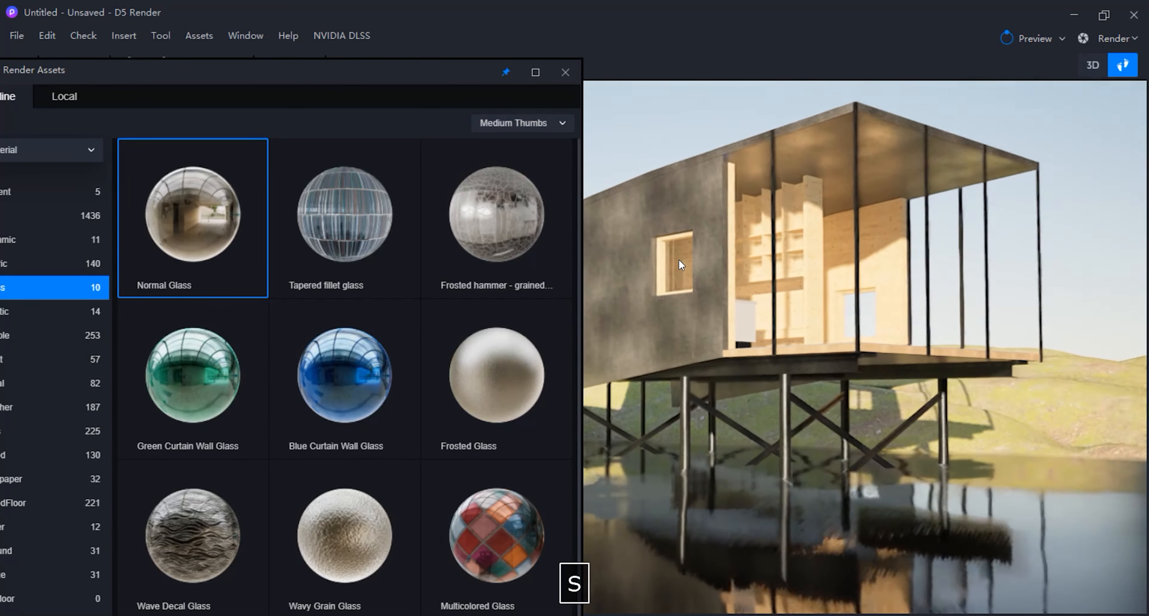
key(a)
key(d)
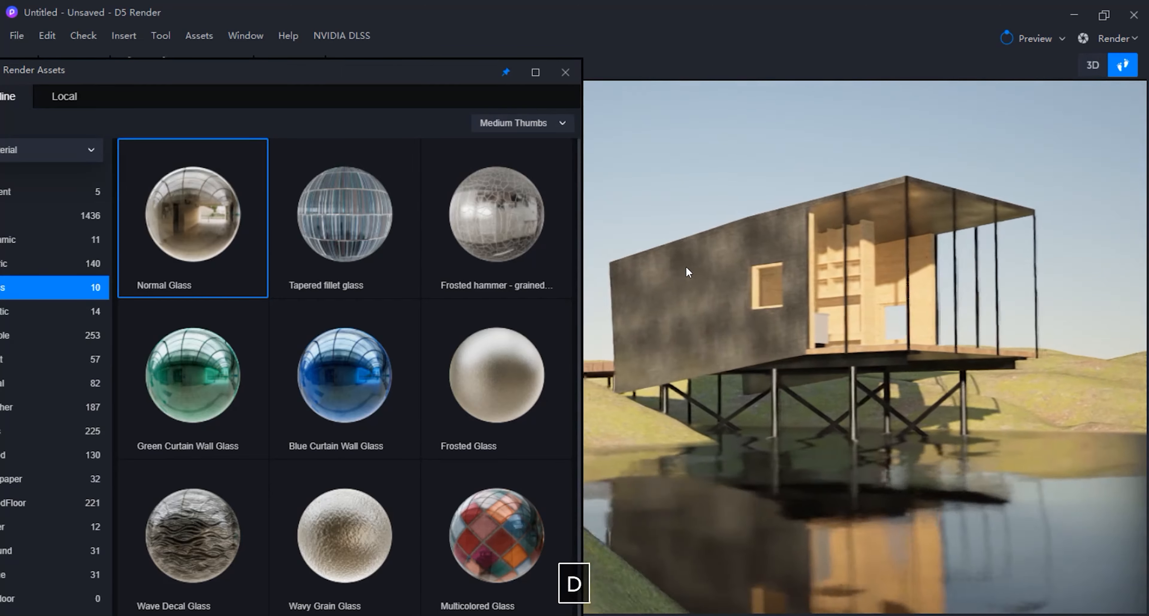
key(s)
key(a)
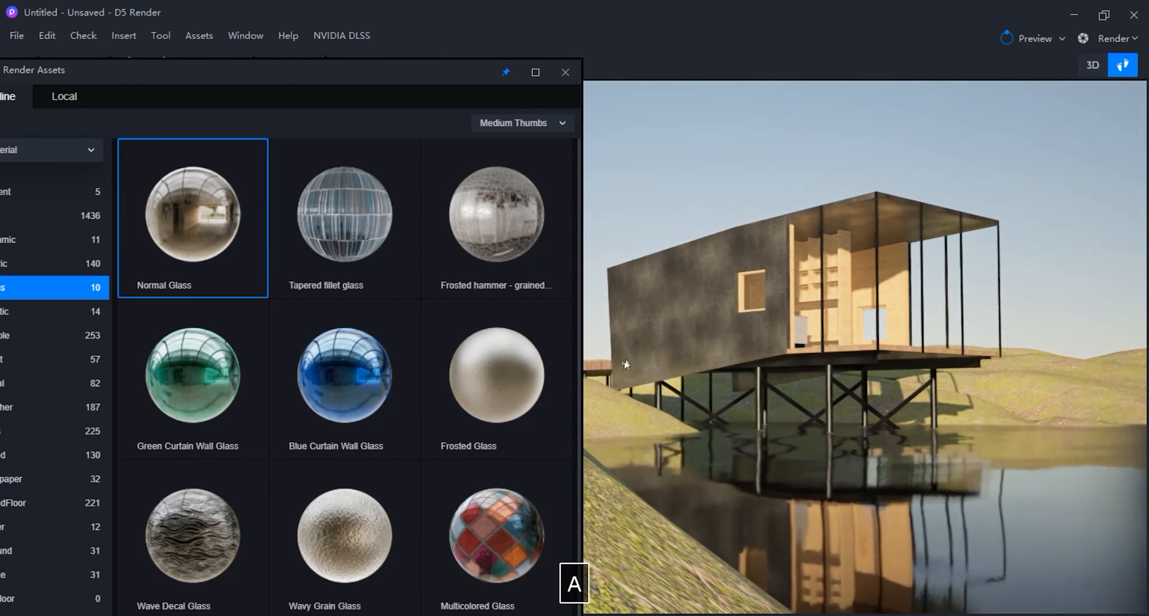
key(d)
click(565, 72)
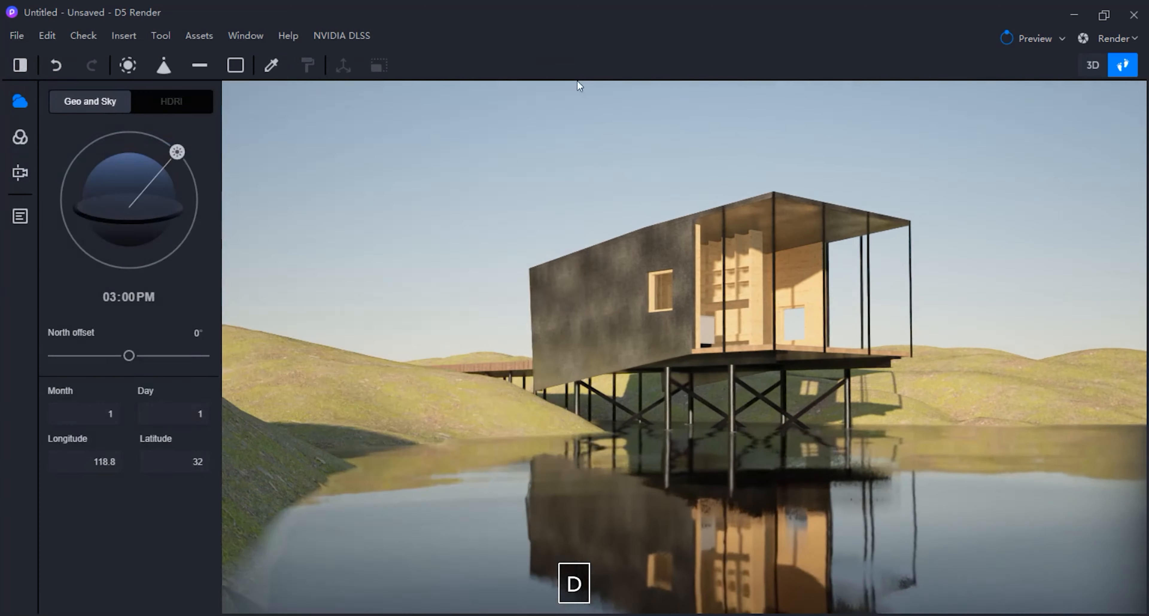
key(s)
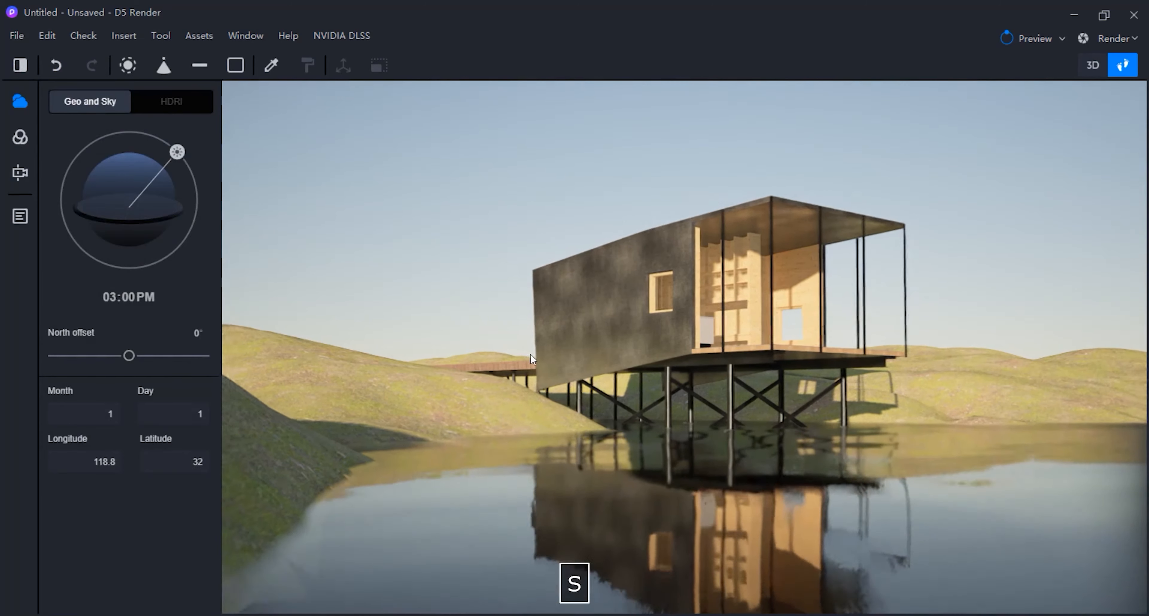
key(w)
key(d)
key(w)
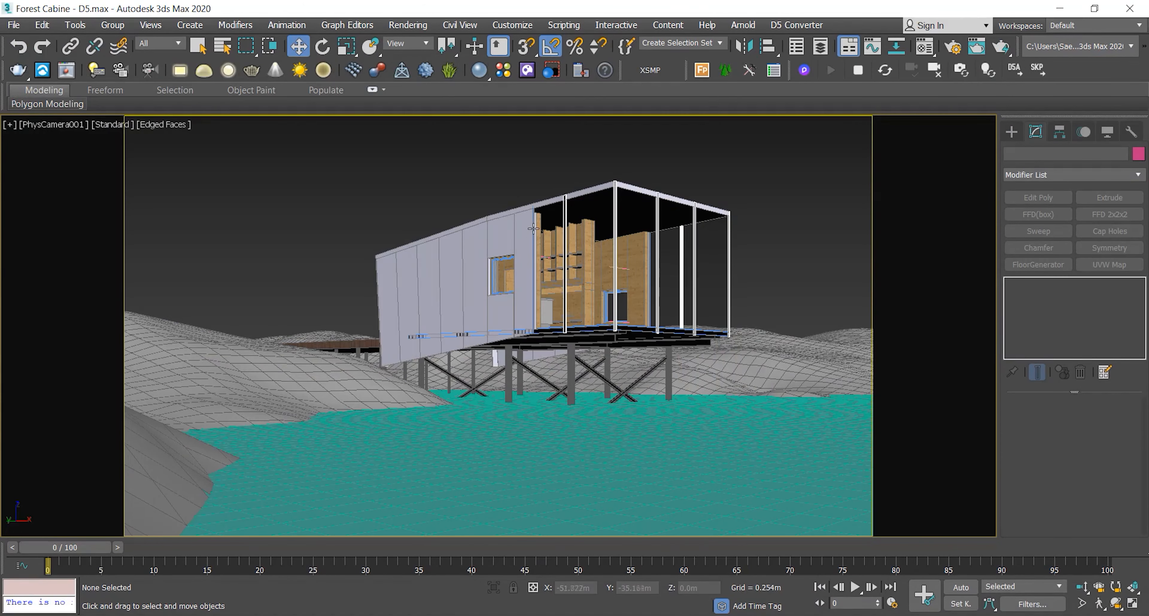
In 3ds Max, limit selection to Geometry in a perspective view and hide the house together with its walkway and supports
key(p)
alt+middle_drag(496, 216, 466, 255)
scroll(486, 268, up, 4)
alt+middle_drag(513, 336, 498, 317)
click(146, 44)
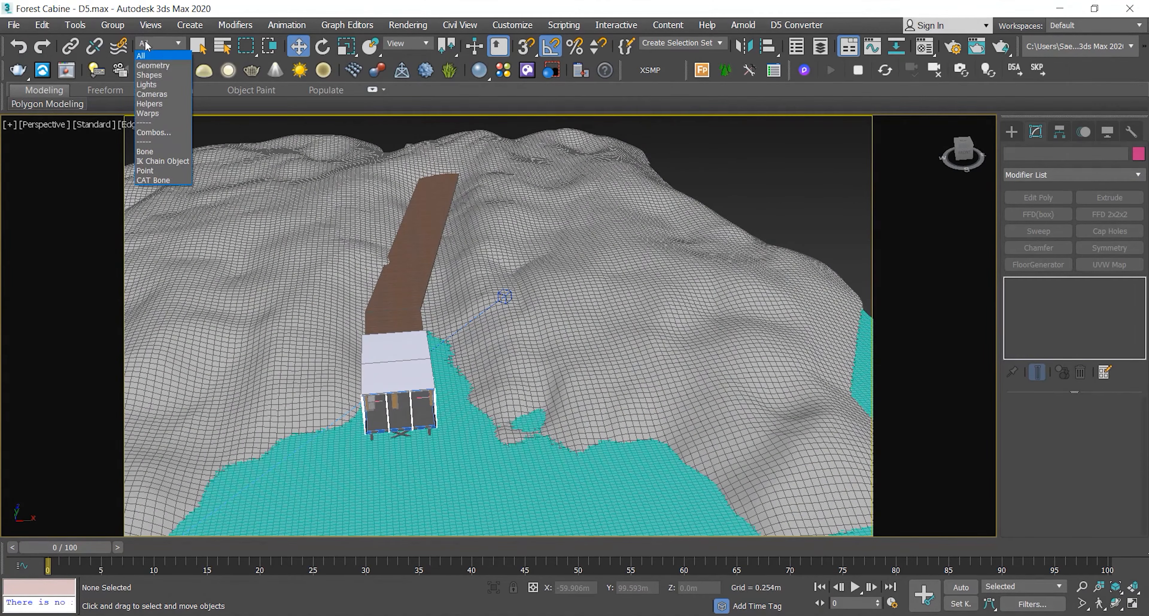
click(153, 65)
scroll(430, 216, down, 4)
drag(371, 133, 474, 383)
alt+click(589, 379)
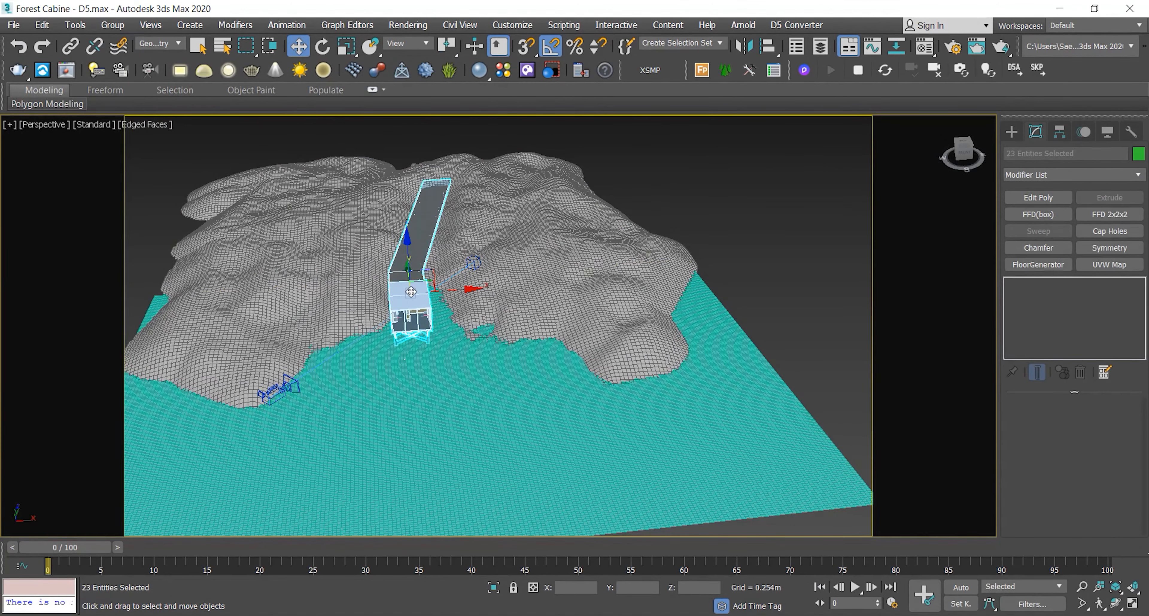
right_click(411, 292)
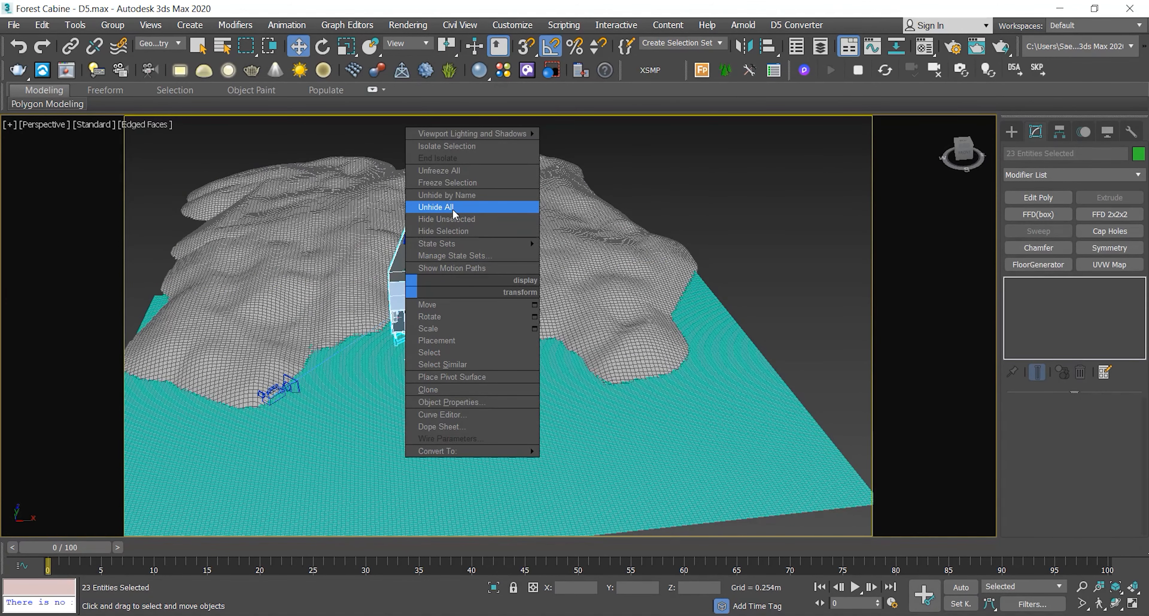
click(462, 231)
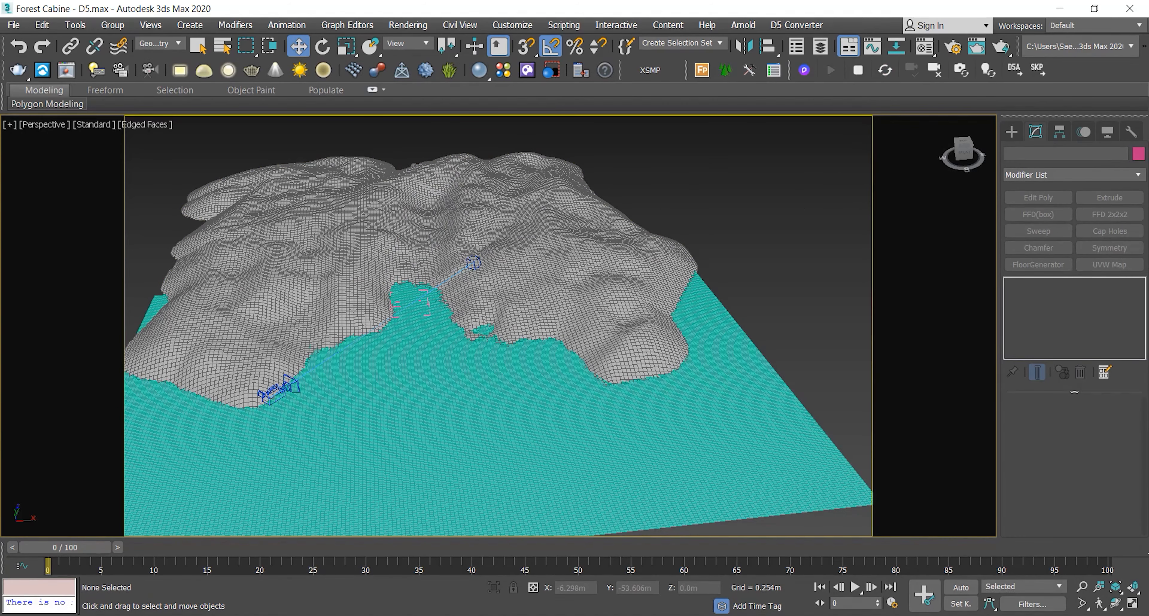
Switch back to D5 Render, approach the bare terrain and change the camera navigation to 3D mode
mouse_move(459, 615)
click(460, 578)
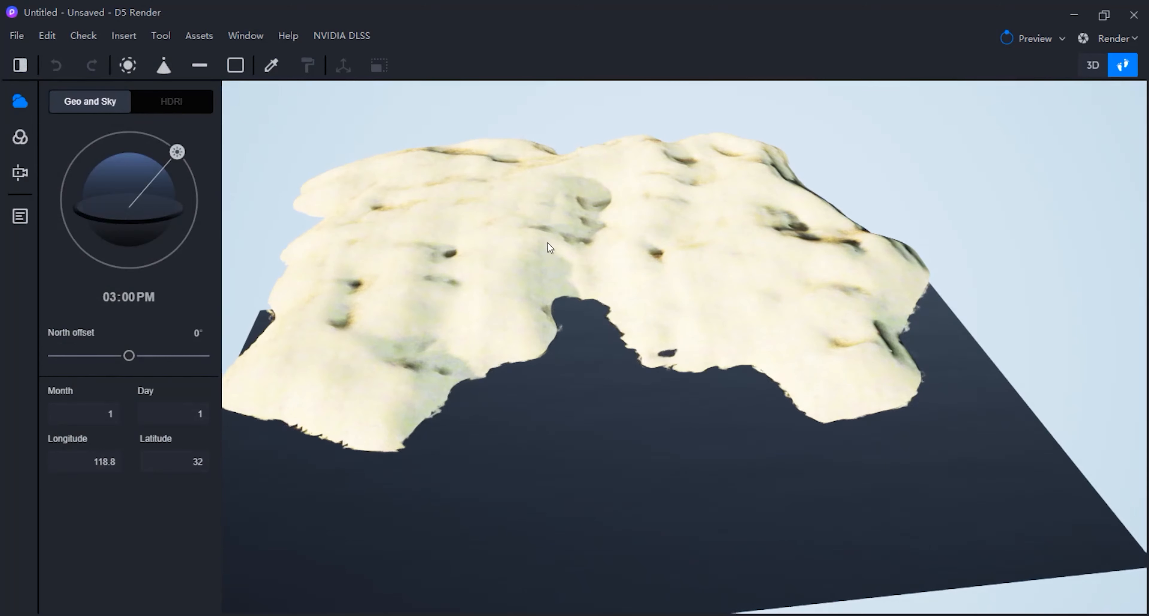
click(527, 279)
key(w)
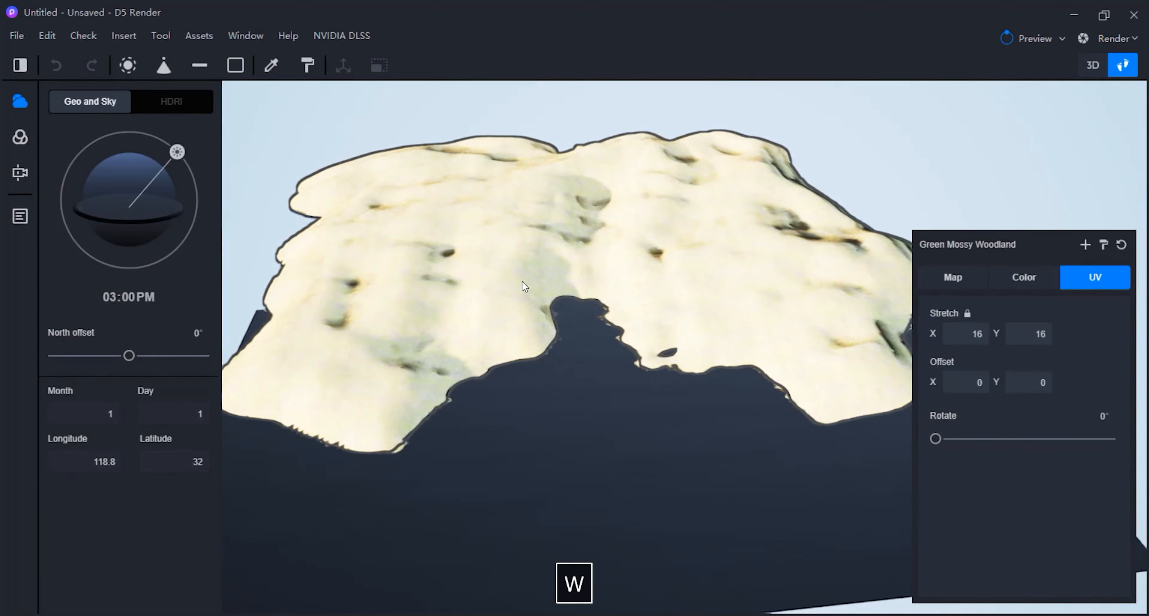
key(a)
key(w)
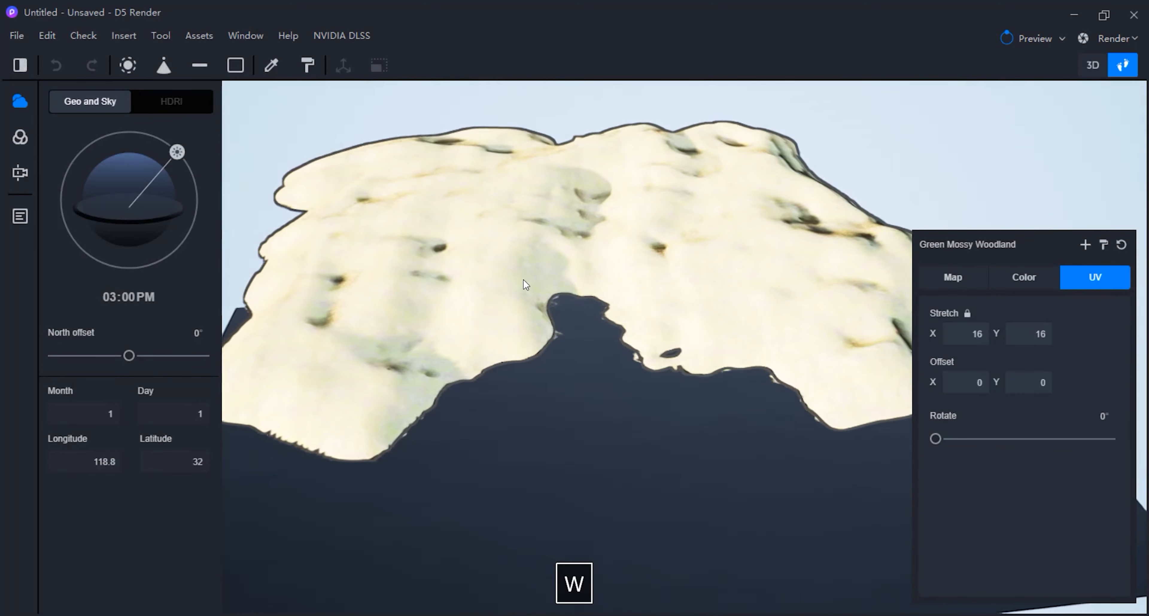
key(w)
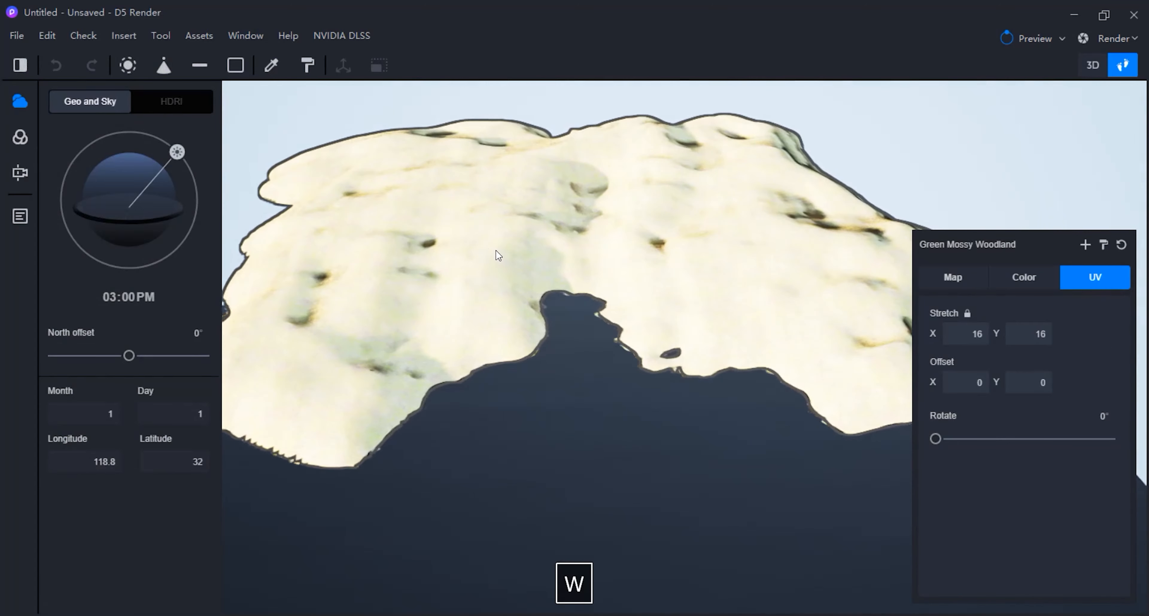
click(1092, 66)
key(w)
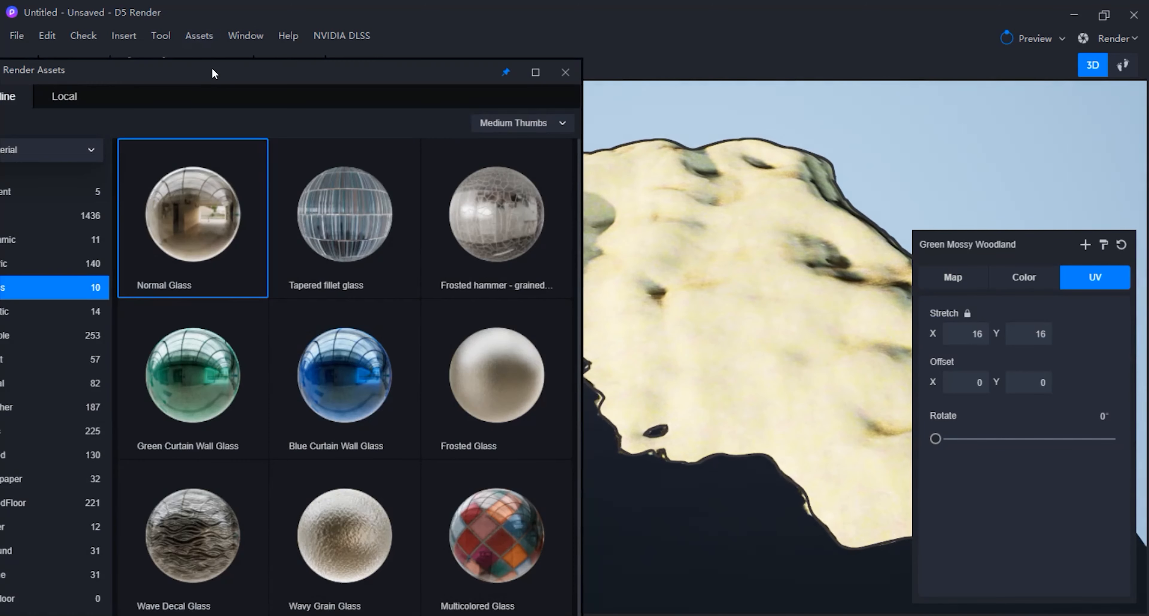
Switch the online asset library from materials to models and show its Grass category
drag(213, 72, 360, 27)
click(159, 95)
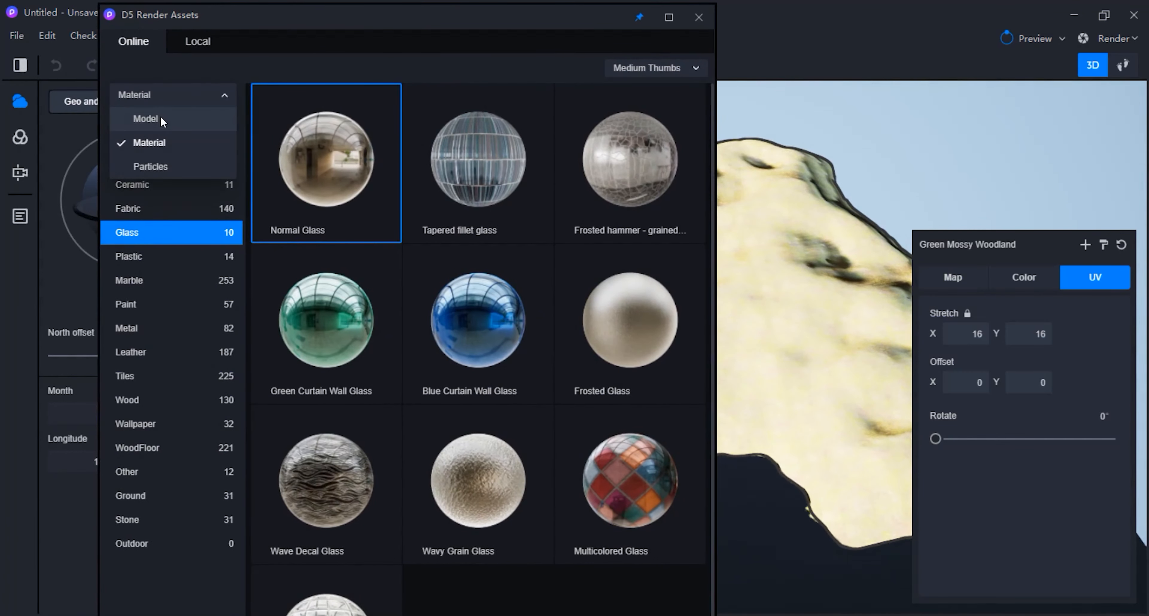
click(161, 118)
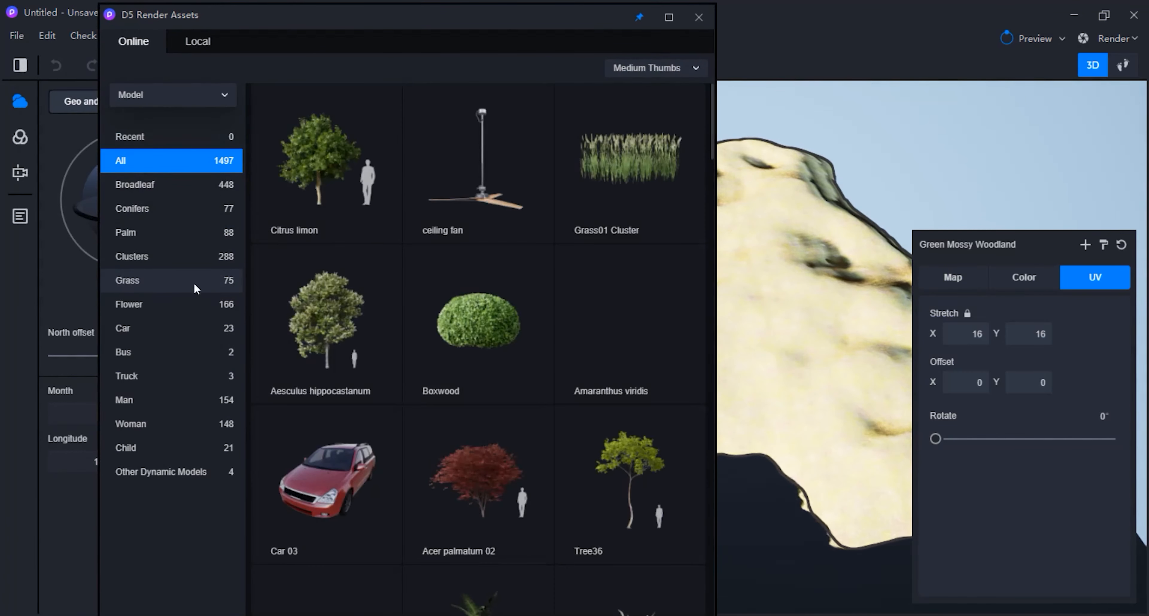
click(157, 236)
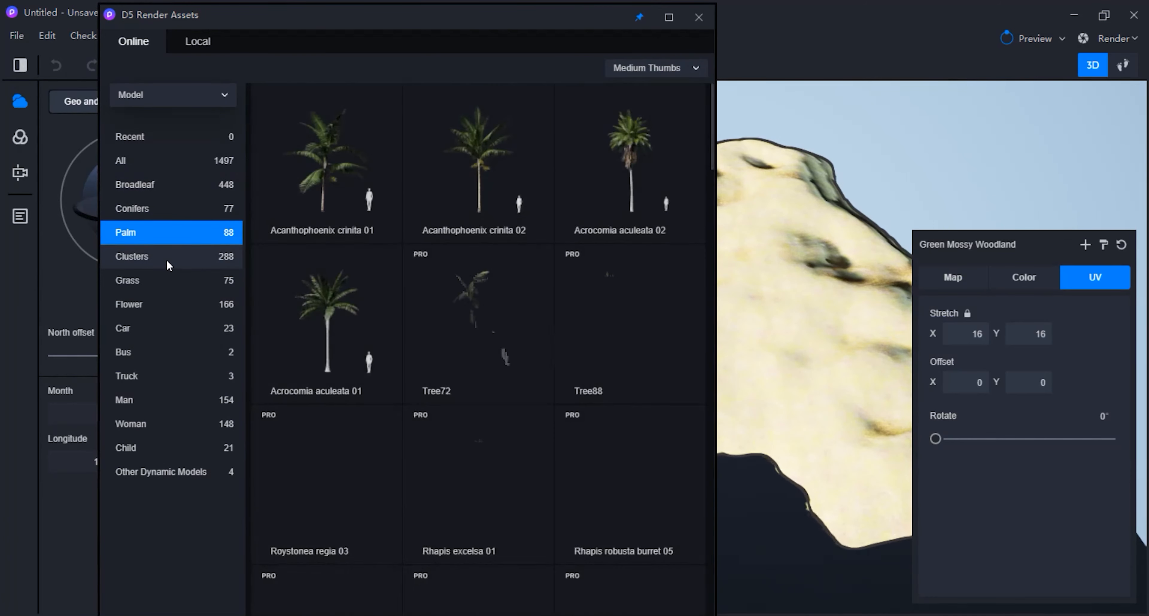
click(166, 262)
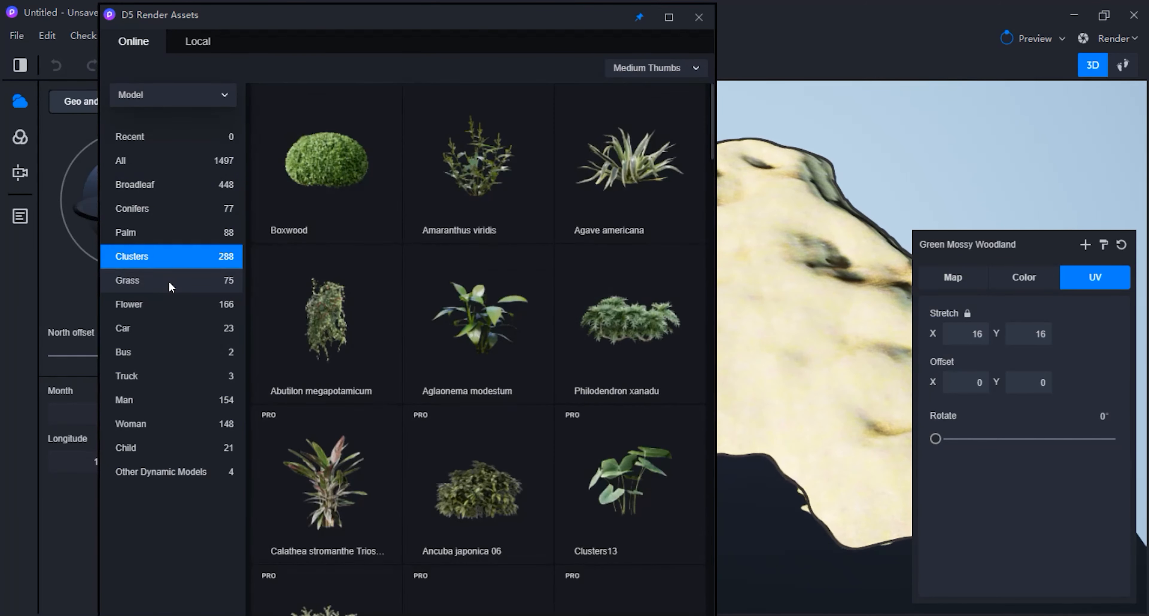
click(169, 281)
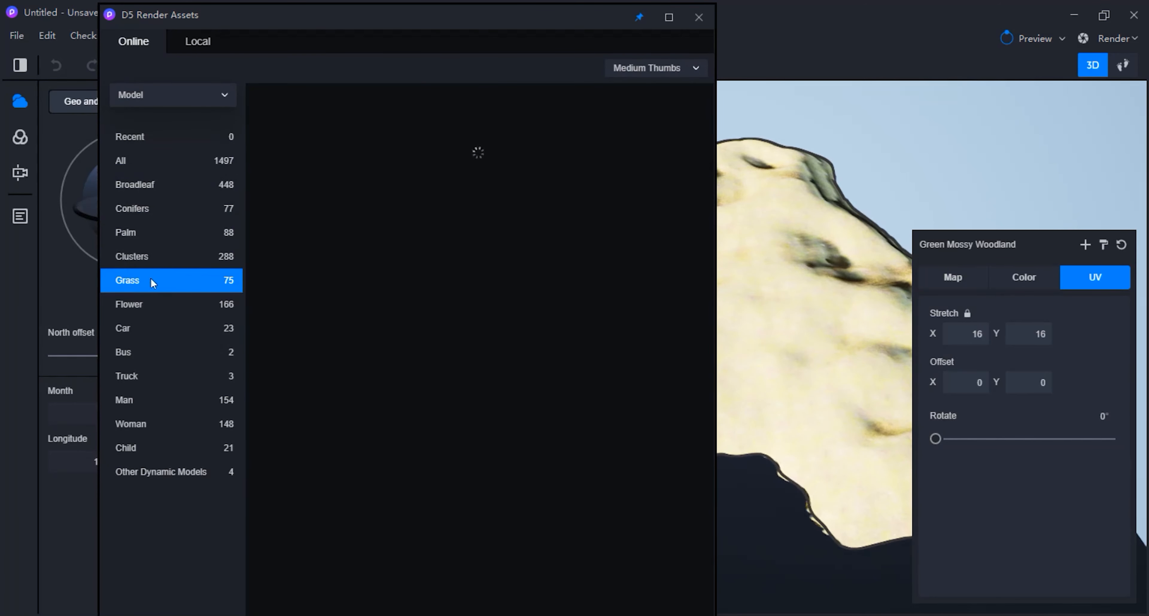
drag(434, 20, 499, 8)
Pick the Grass04 Cluster model in the Grass category and try to add Grass06 Cluster to the selection
scroll(411, 247, down, 2)
click(415, 389)
scroll(501, 350, down, 3)
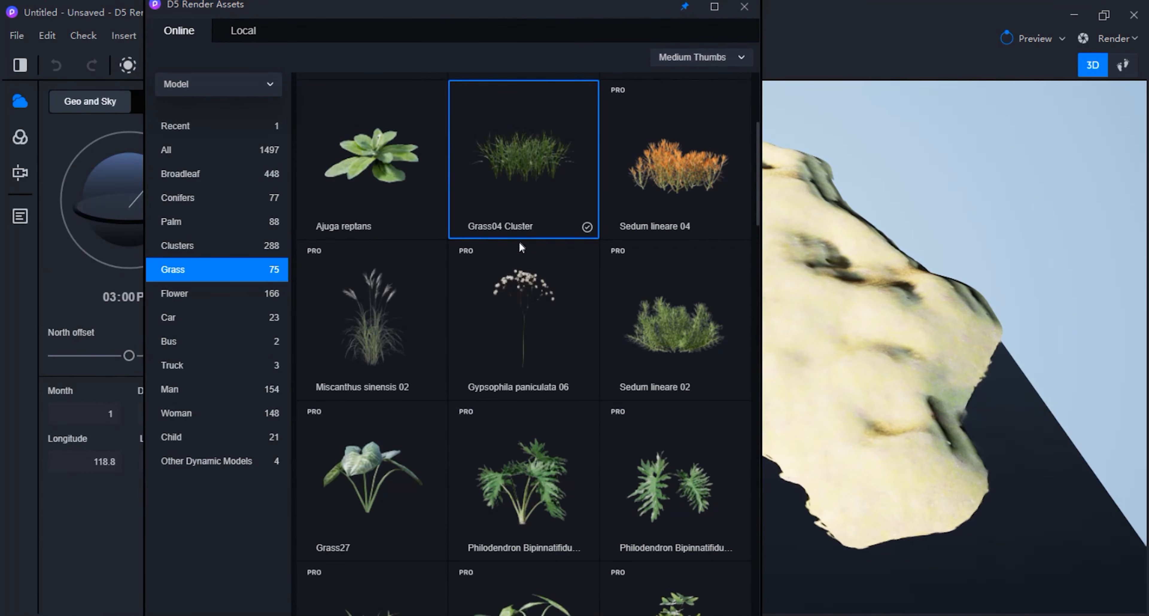
scroll(522, 269, down, 2)
scroll(522, 269, up, 1)
scroll(521, 258, down, 10)
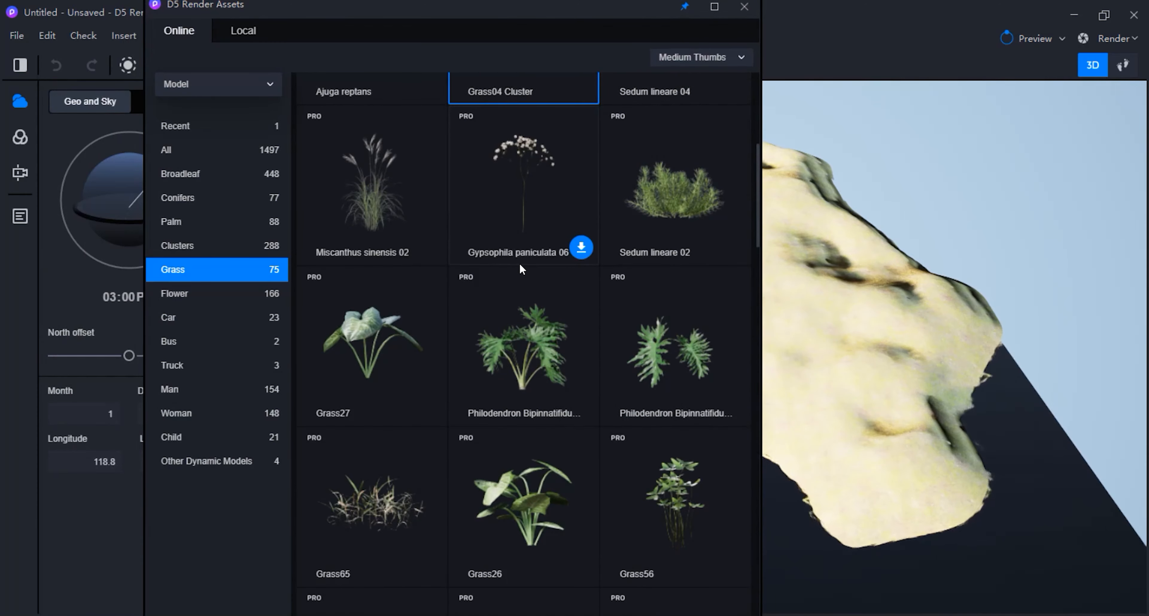
scroll(504, 321, down, 5)
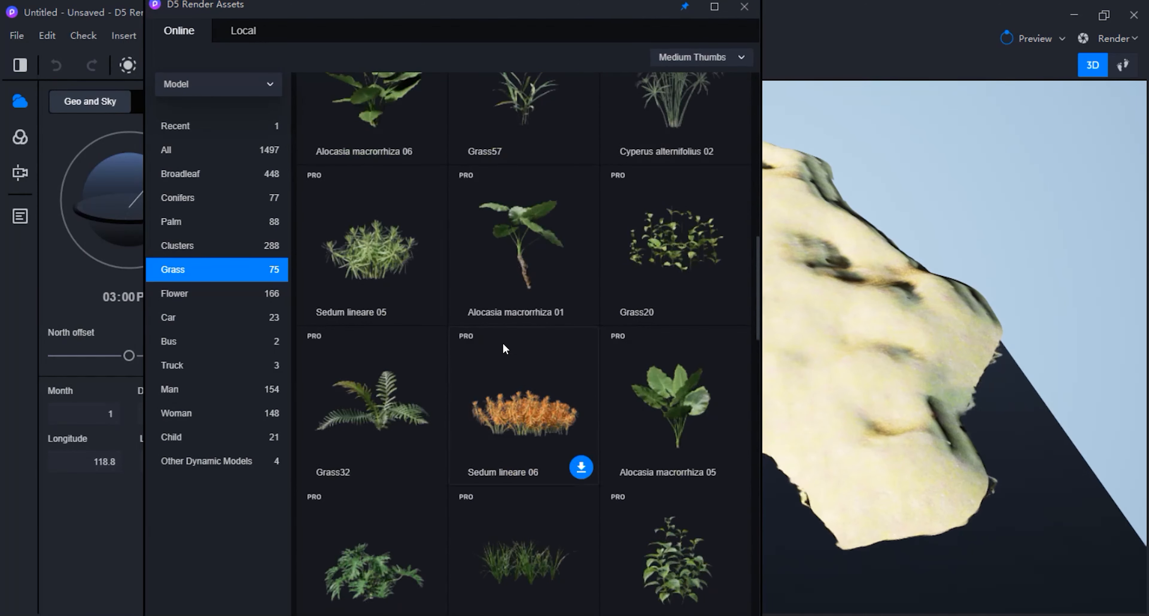
scroll(502, 342, down, 4)
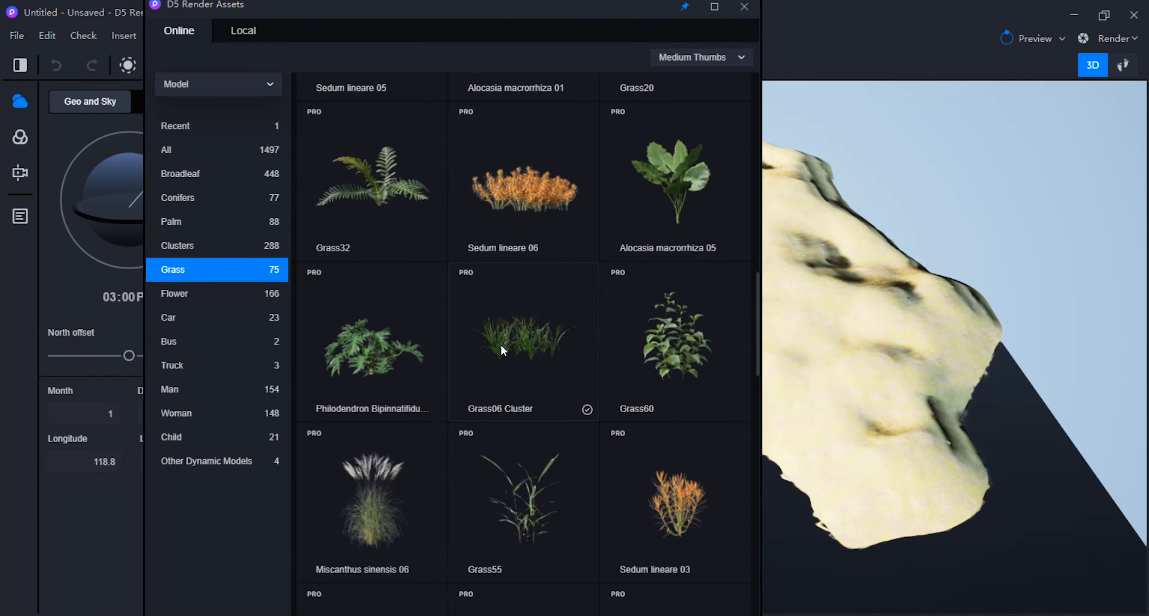
ctrl+click(528, 339)
scroll(531, 341, up, 10)
scroll(532, 341, up, 4)
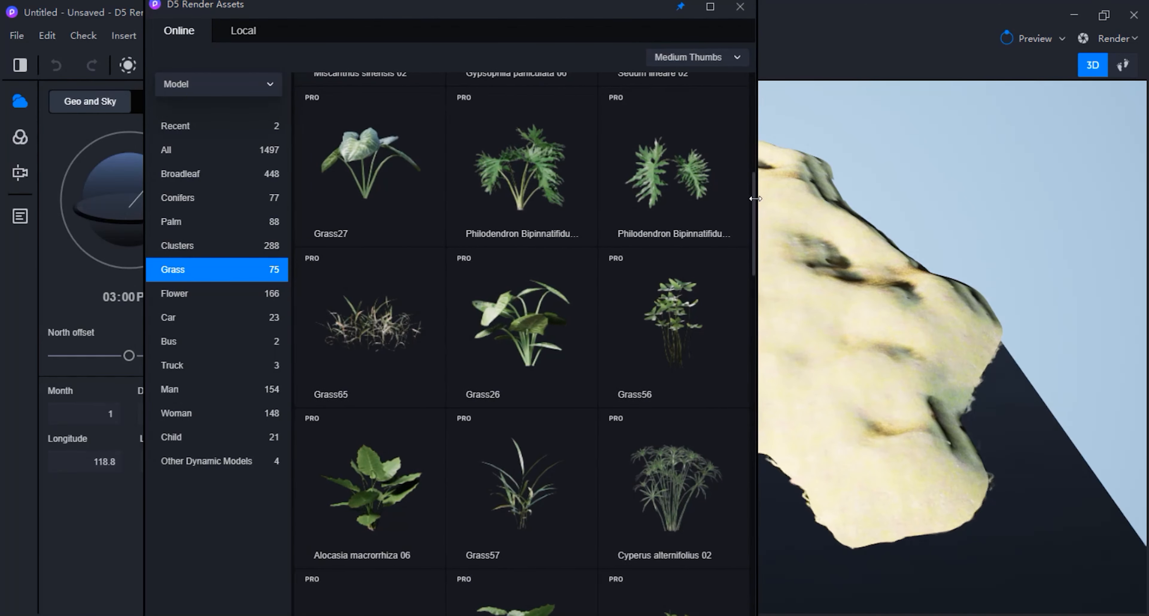
scroll(530, 322, up, 10)
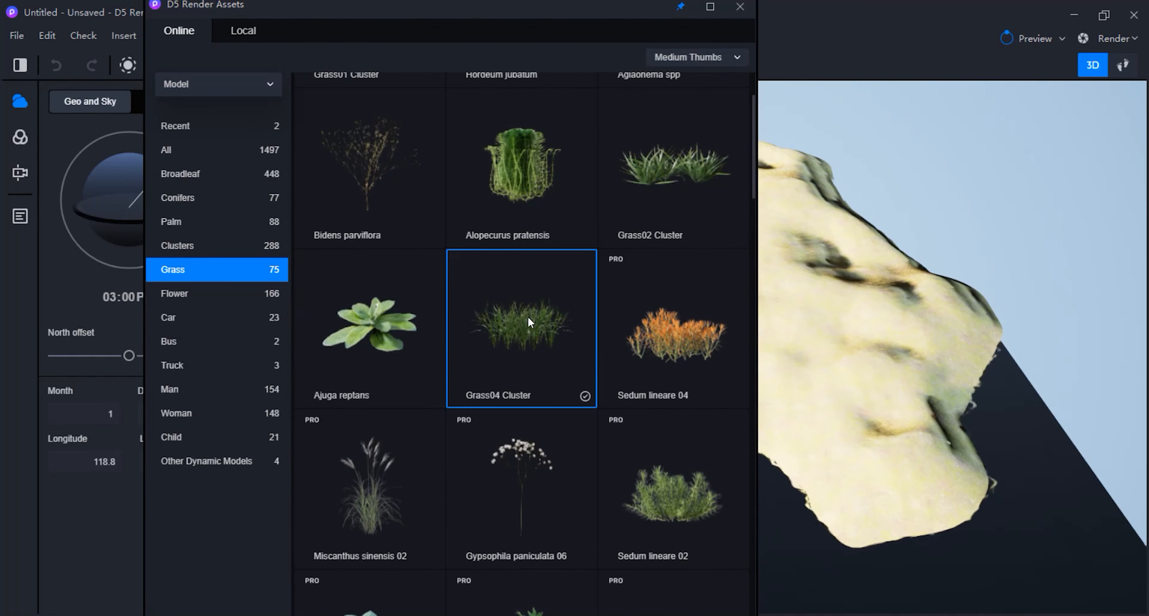
Maximize the asset library and mark Grass06 Cluster along with Grass04 Cluster as brush models
click(713, 9)
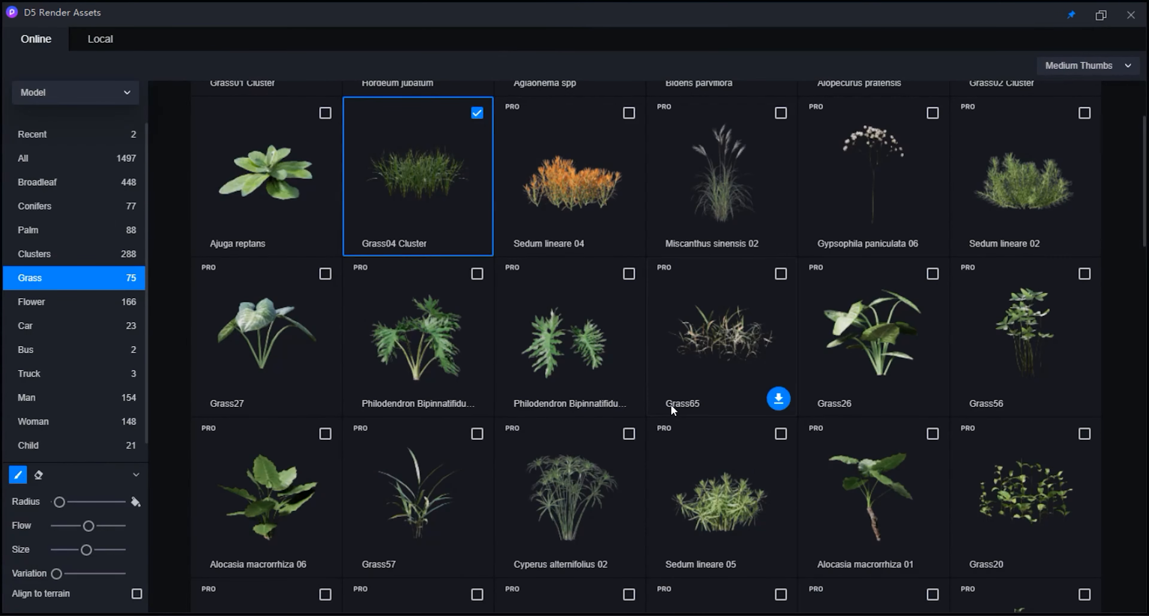
scroll(670, 405, down, 5)
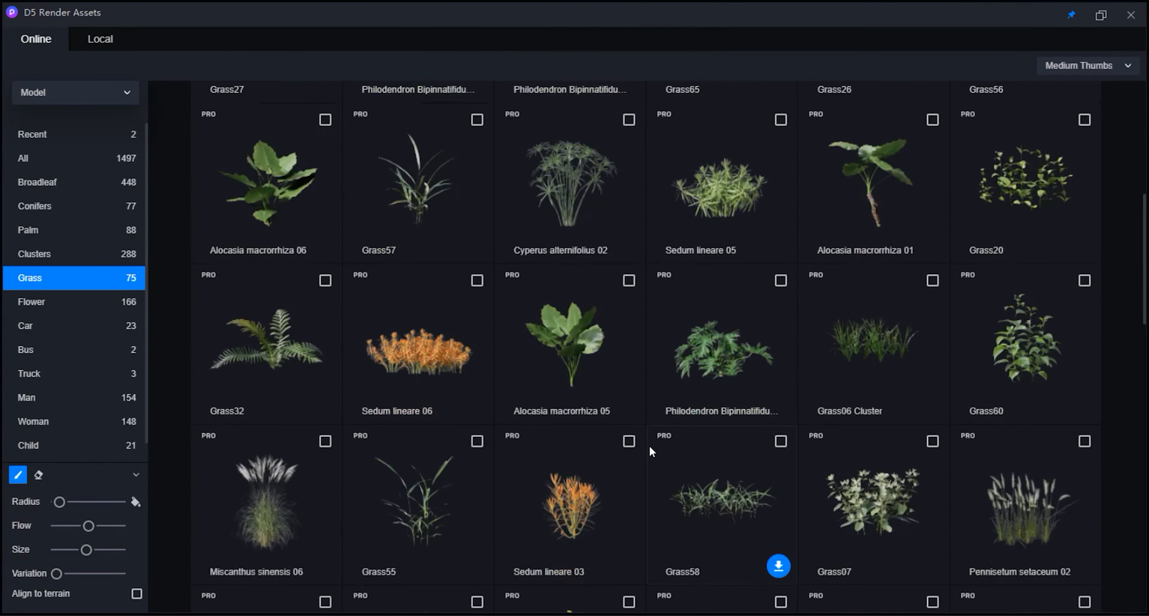
scroll(649, 447, down, 6)
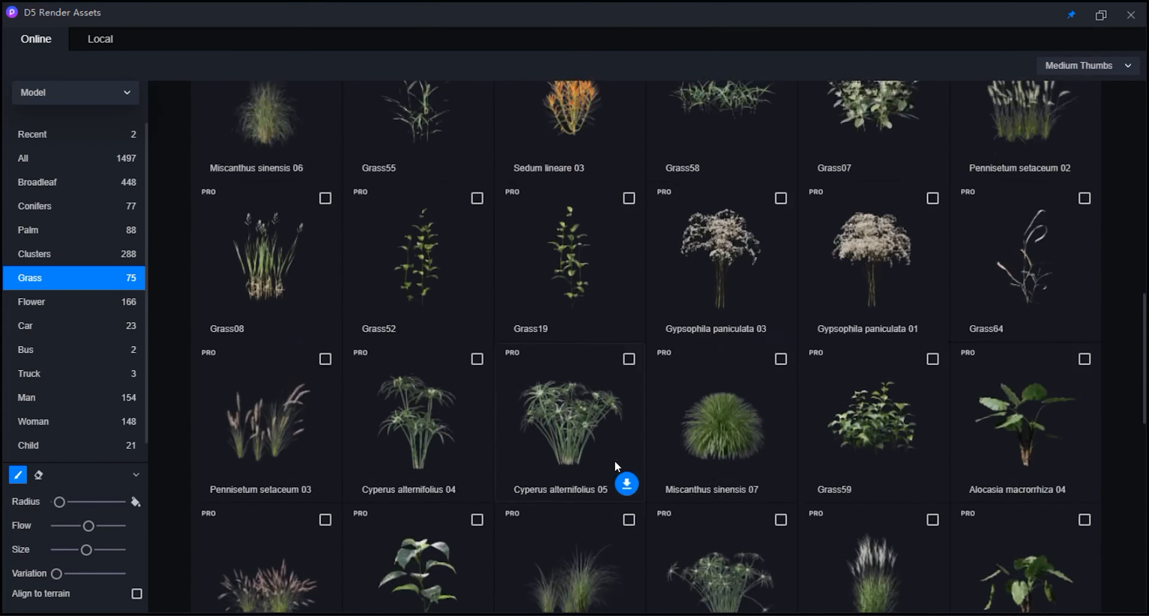
scroll(614, 459, down, 2)
scroll(600, 466, down, 2)
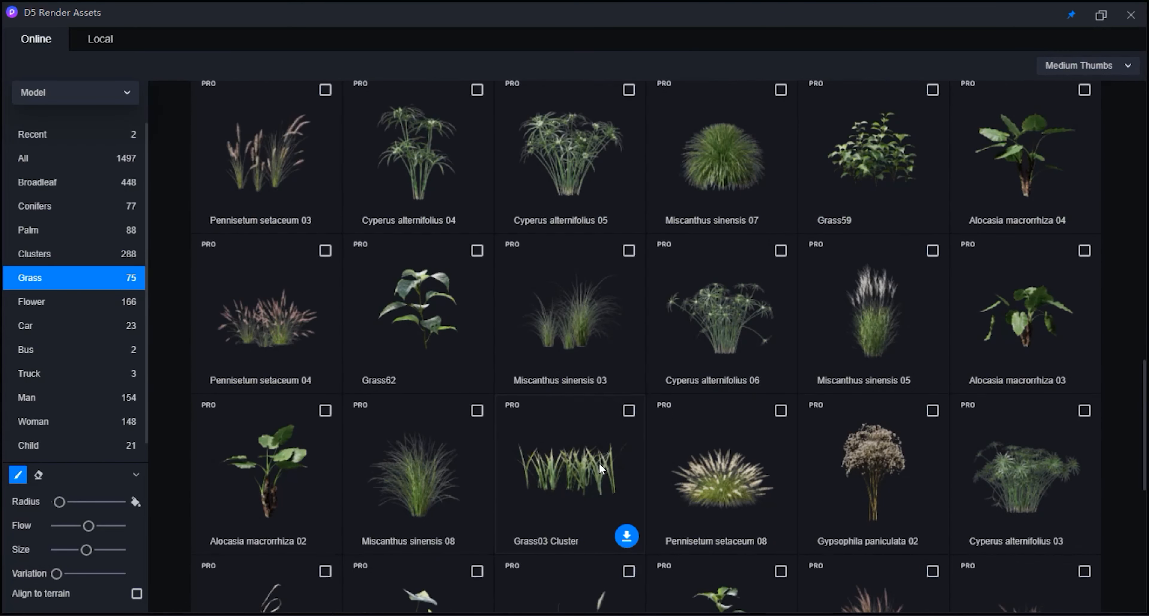
scroll(602, 441, up, 9)
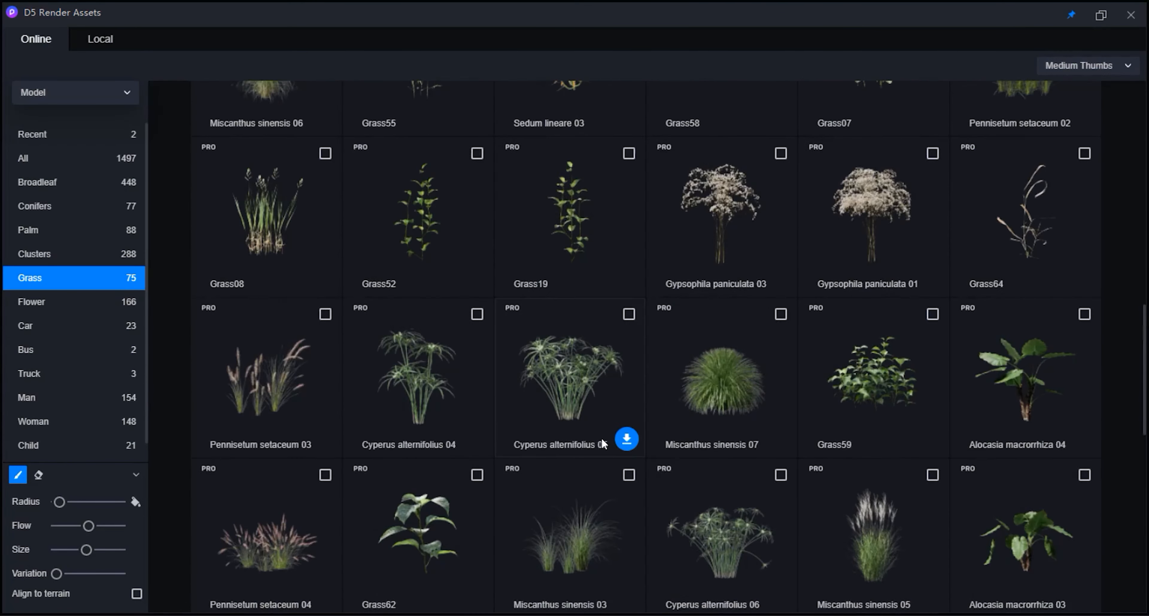
scroll(600, 437, up, 3)
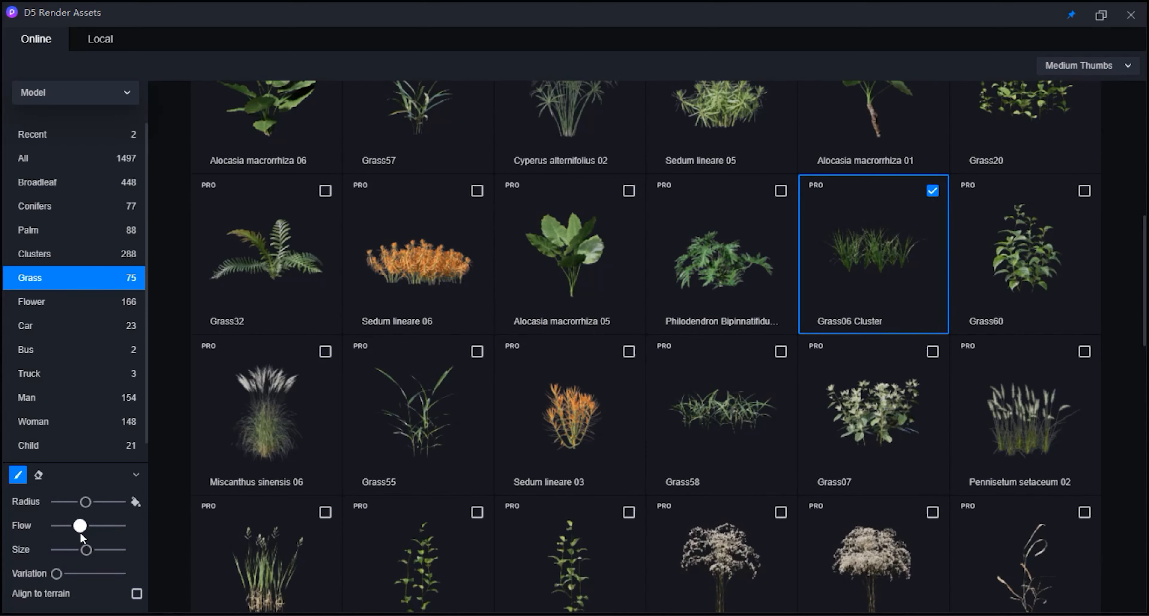
Raise the grass brush's radius to about mid-range, lower its flow slightly and close the asset library
drag(81, 530, 75, 530)
click(1102, 16)
click(739, 7)
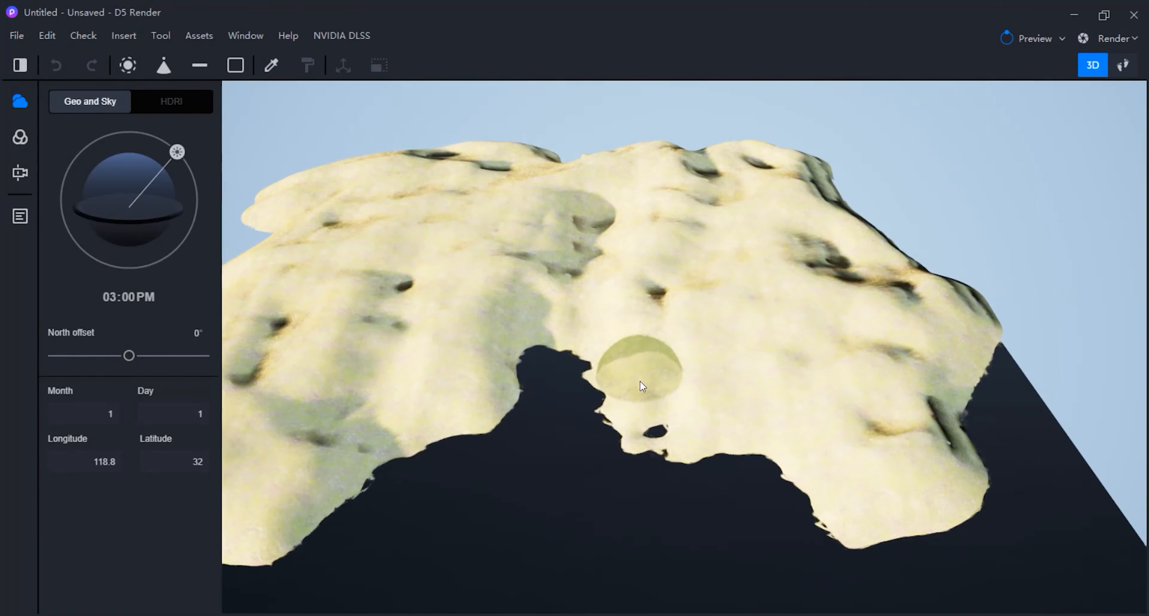
Brush grass clusters over the shoreline slope beside the narrow inlet and small water hole, extending them uphill and along the adjacent slope
scroll(640, 380, up, 4)
mouse_move(641, 401)
mouse_down()
mouse_move(646, 428)
mouse_move(614, 361)
mouse_move(642, 450)
mouse_move(874, 460)
mouse_move(821, 402)
mouse_move(809, 332)
mouse_move(601, 313)
mouse_move(646, 353)
mouse_move(721, 326)
mouse_up()
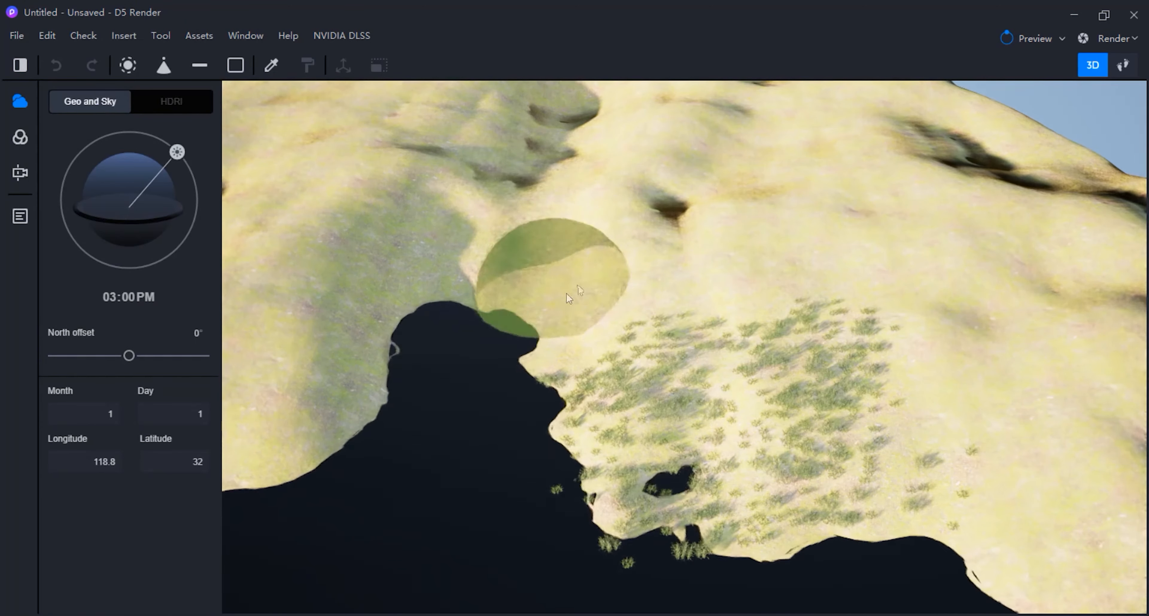
scroll(594, 288, up, 3)
mouse_move(594, 288)
mouse_down()
mouse_move(853, 280)
mouse_move(524, 189)
mouse_move(548, 142)
mouse_up()
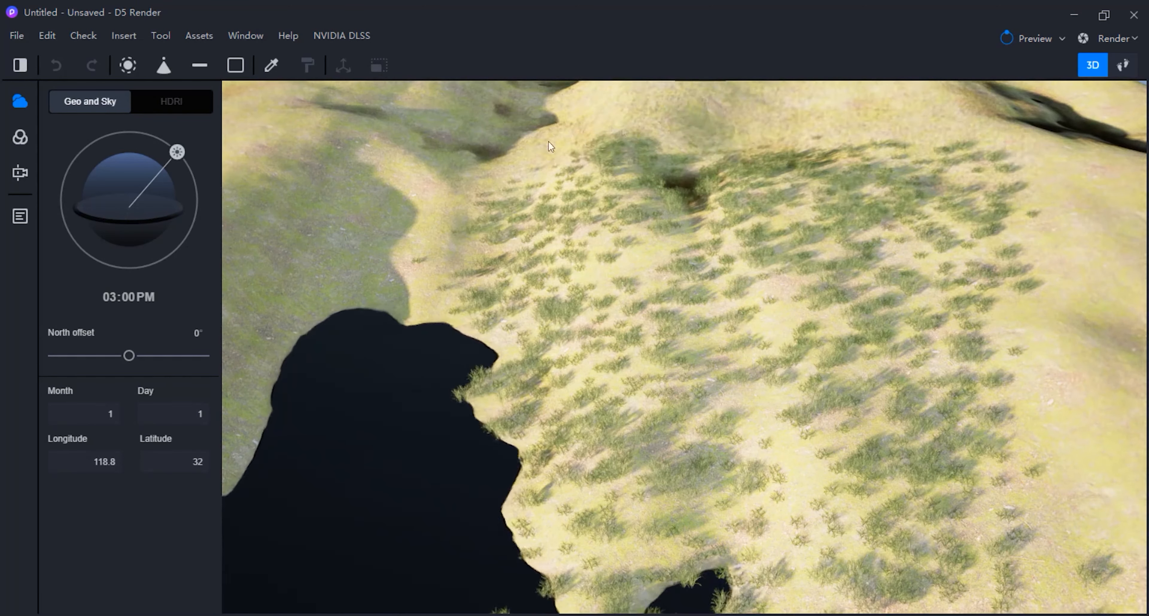
scroll(680, 286, down, 5)
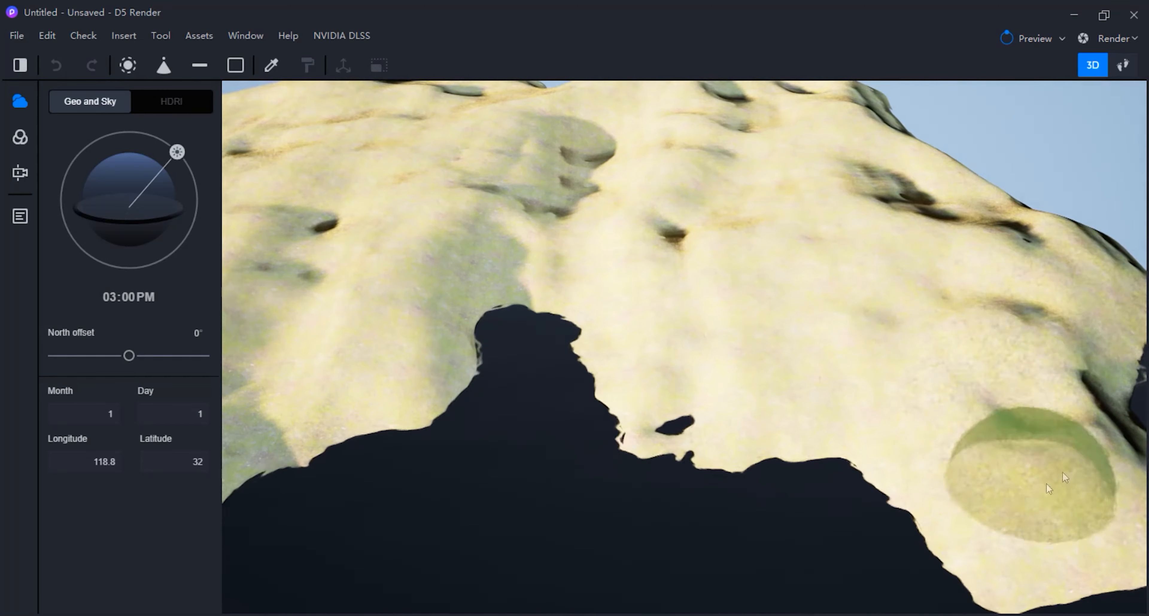
drag(650, 423, 972, 385)
scroll(972, 385, up, 5)
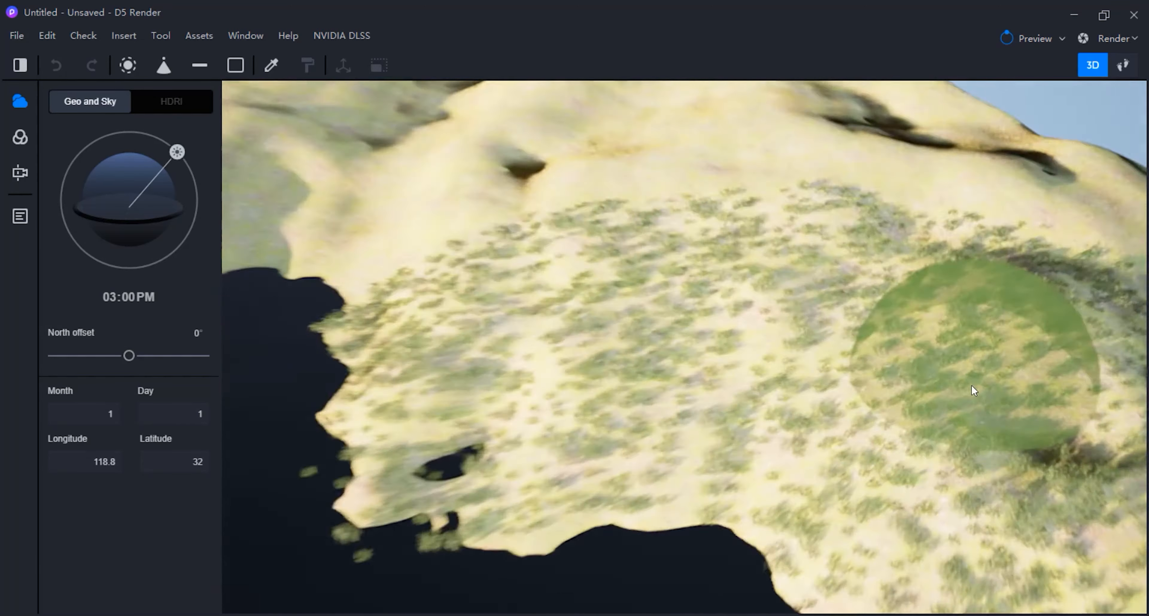
Paint grass clusters across the outer headland and up the hillside behind it, filling toward its inland side
key(d)
key(s)
scroll(481, 370, down, 8)
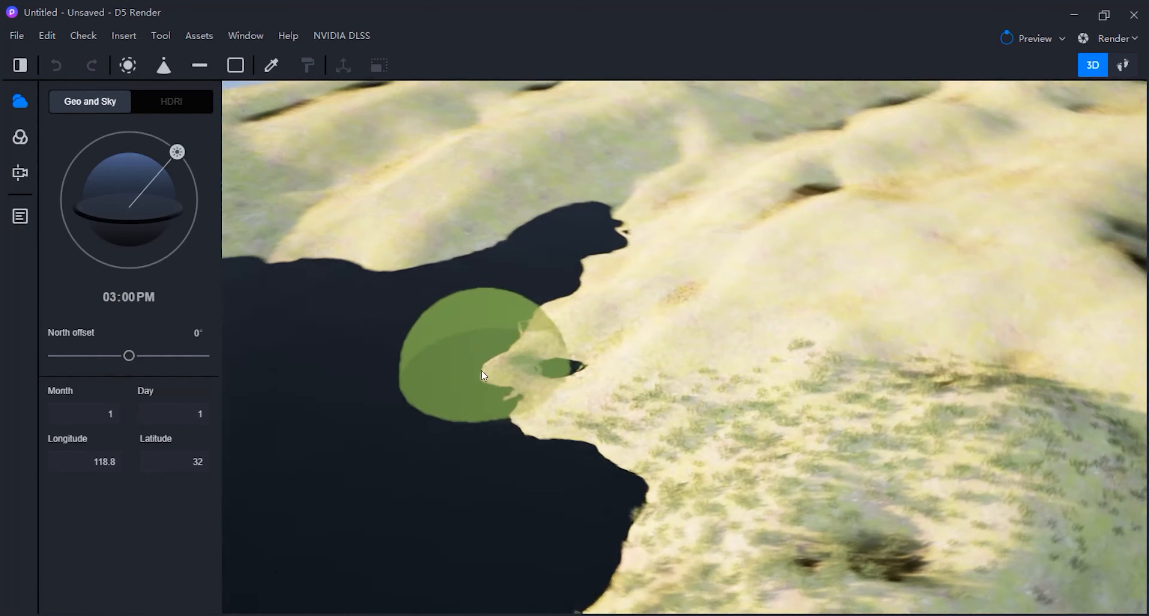
scroll(749, 542, up, 3)
mouse_move(905, 537)
mouse_down()
mouse_move(551, 572)
mouse_move(678, 549)
mouse_move(1003, 441)
mouse_move(1026, 487)
mouse_up()
right_drag(803, 460, 702, 445)
drag(702, 445, 1070, 455)
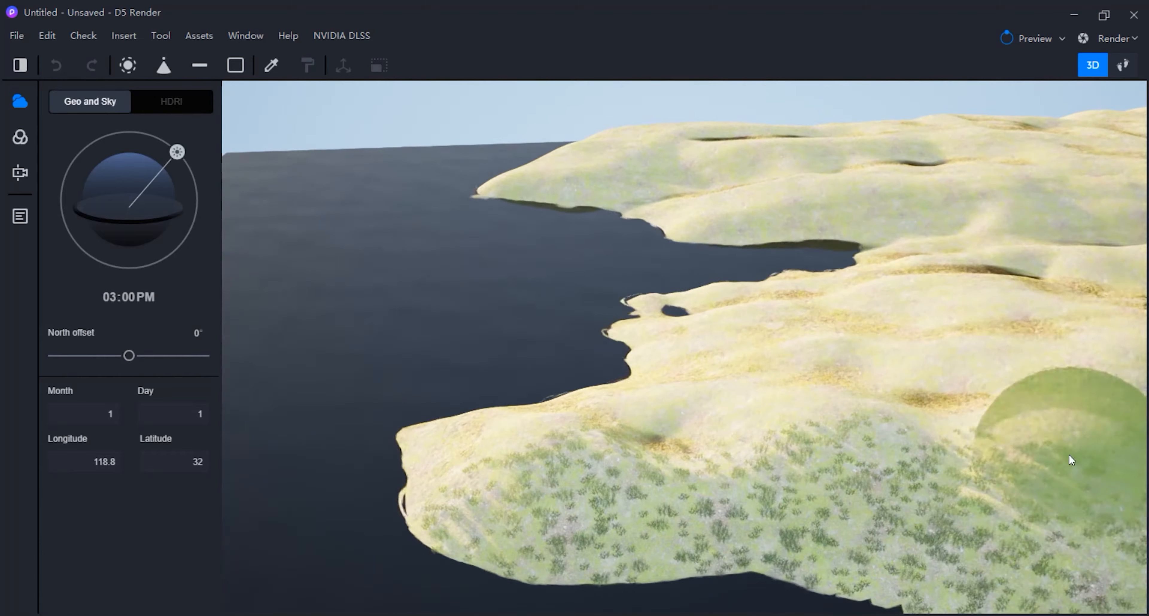
scroll(1069, 455, up, 5)
drag(821, 297, 998, 600)
scroll(706, 429, down, 5)
drag(706, 429, 1086, 393)
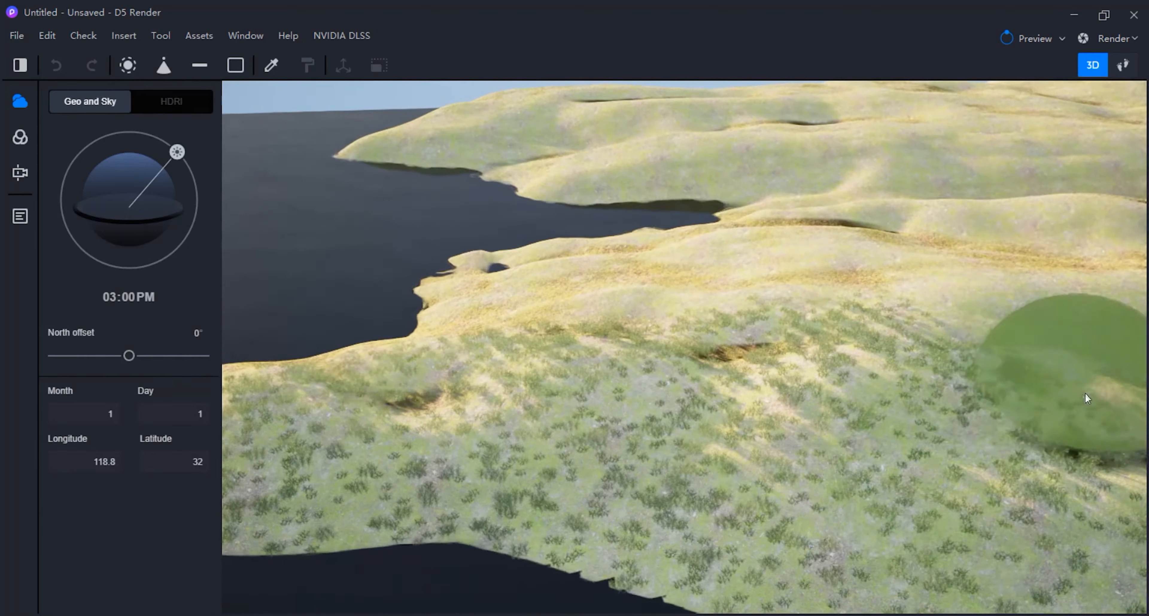
View the terrain from above and brush grass clusters over the central slope beyond the inlet
scroll(803, 400, down, 5)
scroll(803, 400, up, 6)
scroll(809, 369, down, 5)
scroll(809, 369, down, 5)
mouse_move(643, 348)
right_down()
mouse_move(661, 389)
mouse_move(1131, 539)
right_up()
scroll(516, 408, up, 3)
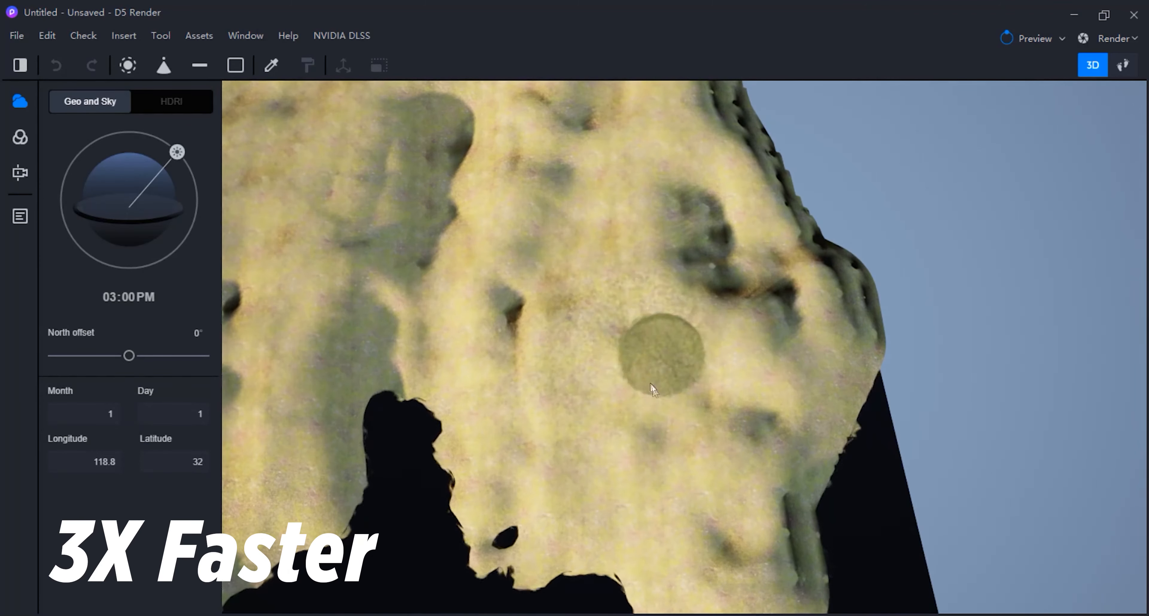
scroll(598, 249, up, 3)
scroll(598, 249, up, 2)
mouse_move(598, 249)
mouse_down()
mouse_move(796, 234)
mouse_move(698, 278)
mouse_up()
scroll(697, 279, up, 2)
scroll(299, 451, down, 3)
middle_drag(299, 452, 419, 366)
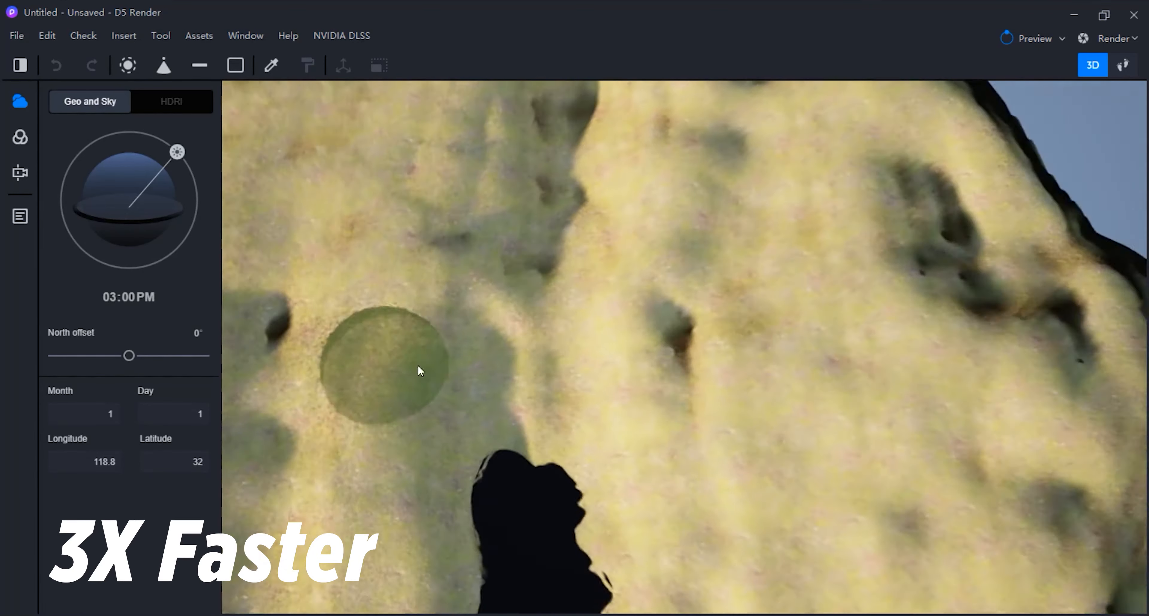
Scatter grass clusters around the inlet's head and over the ridge on its opposite bank
scroll(420, 366, up, 3)
drag(610, 272, 431, 418)
scroll(696, 136, down, 4)
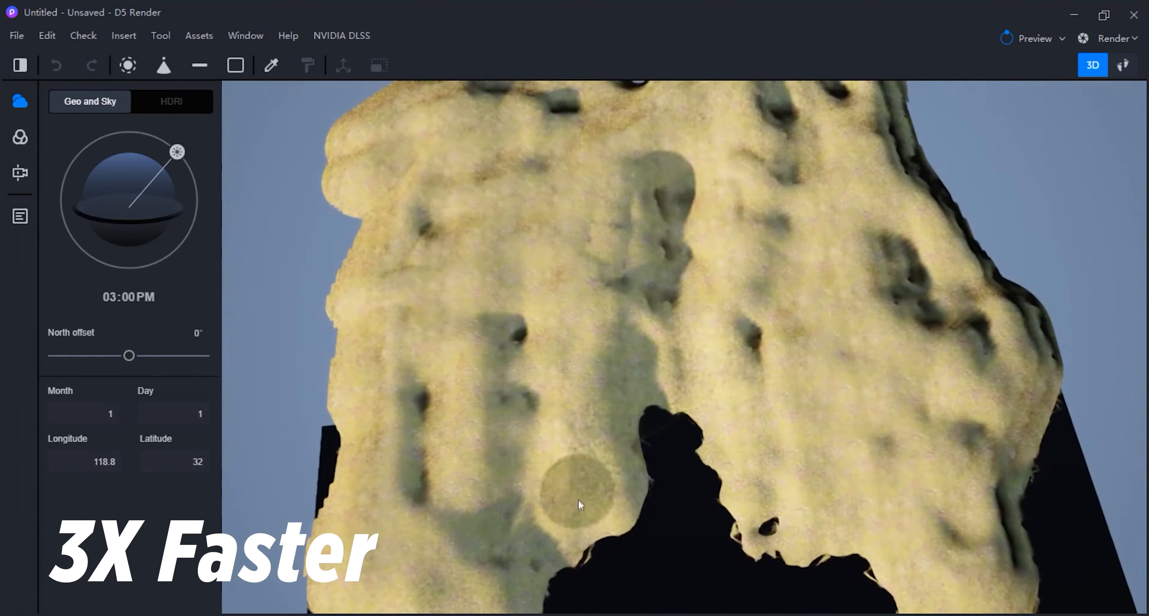
scroll(580, 503, up, 4)
mouse_move(613, 497)
mouse_down()
mouse_move(609, 433)
mouse_move(468, 278)
mouse_move(479, 322)
mouse_up()
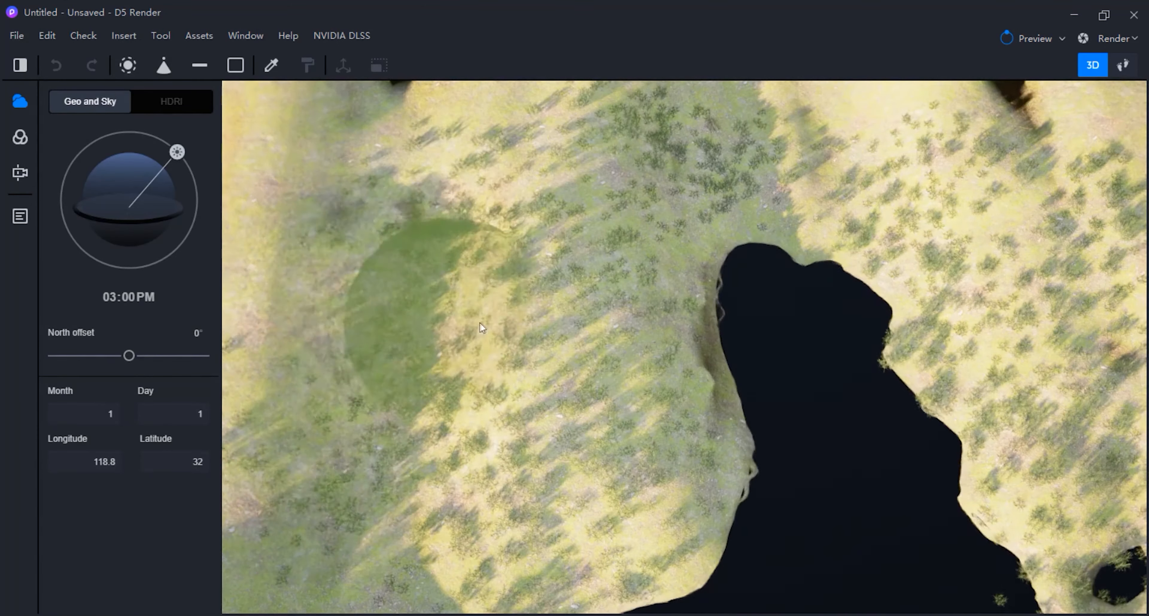
Paint grass clusters down the opposite bank and onto the peninsula with the jagged edge
scroll(479, 322, down, 4)
scroll(367, 541, up, 4)
mouse_move(366, 541)
mouse_down()
mouse_move(587, 409)
mouse_move(431, 173)
mouse_up()
scroll(431, 178, down, 4)
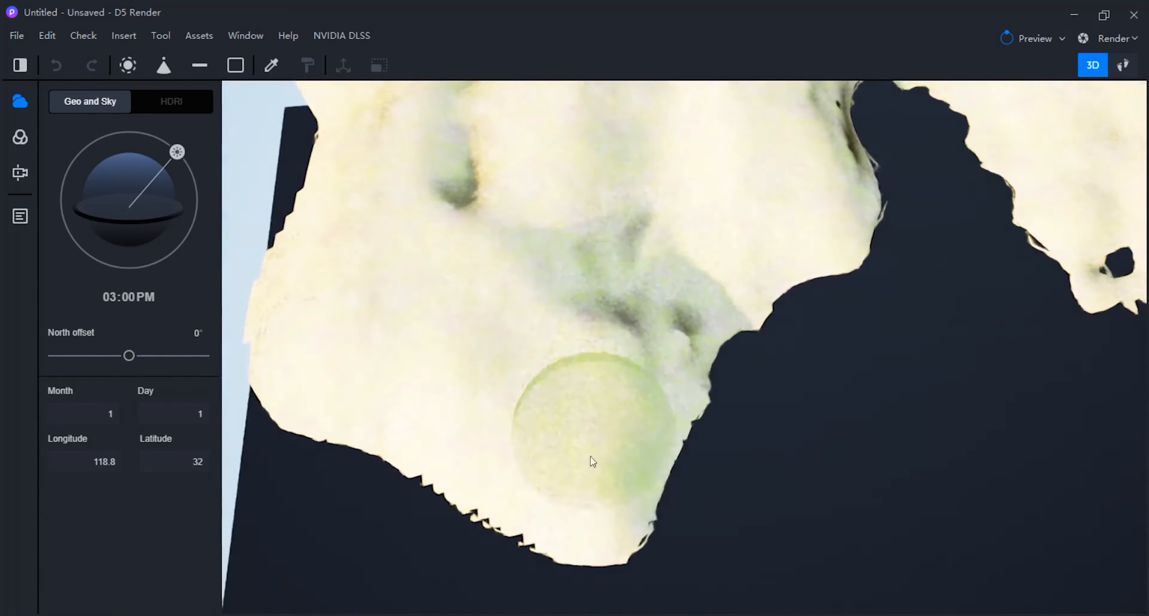
scroll(564, 429, up, 4)
middle_drag(311, 255, 408, 250)
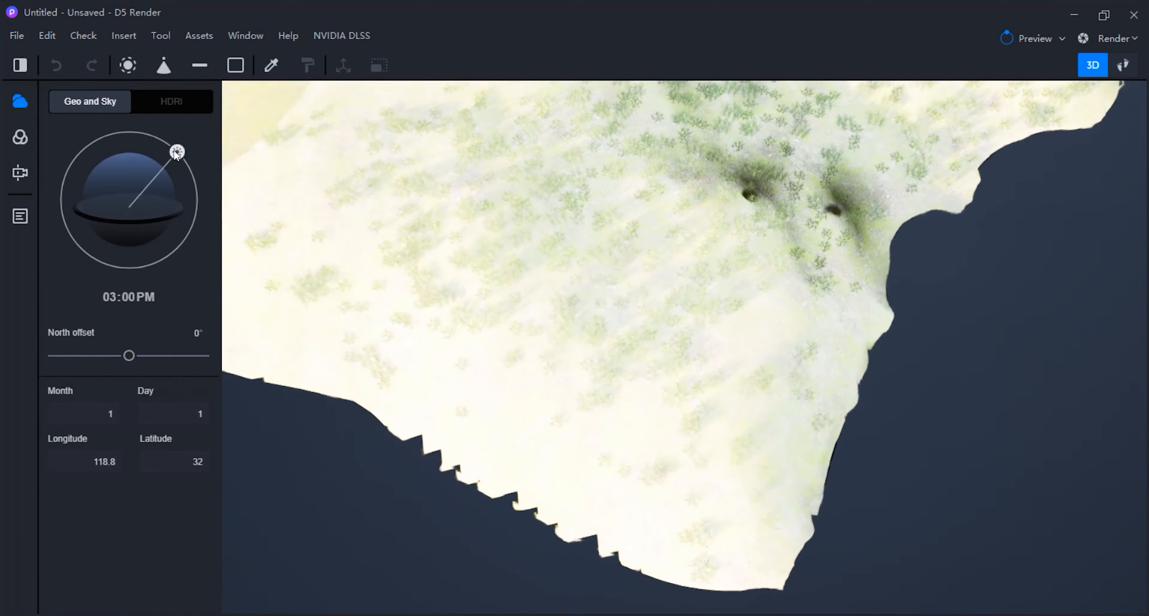
Lower the sun so that the scene's time is 04:10 PM
mouse_move(176, 153)
mouse_down()
mouse_move(194, 211)
mouse_move(196, 155)
mouse_move(188, 169)
mouse_up()
scroll(565, 285, up, 5)
scroll(535, 272, down, 3)
scroll(821, 209, down, 4)
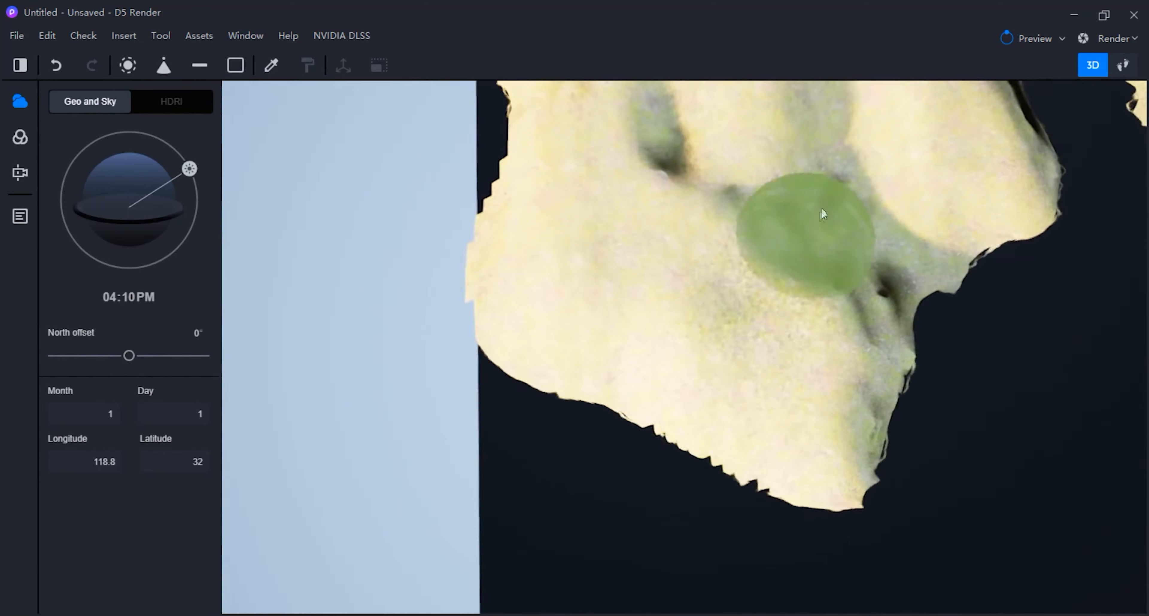
Brush grass clusters over the slopes above the jagged peninsula, toward the terrain's straight outer edge
scroll(821, 208, up, 3)
scroll(749, 280, down, 3)
scroll(738, 292, down, 5)
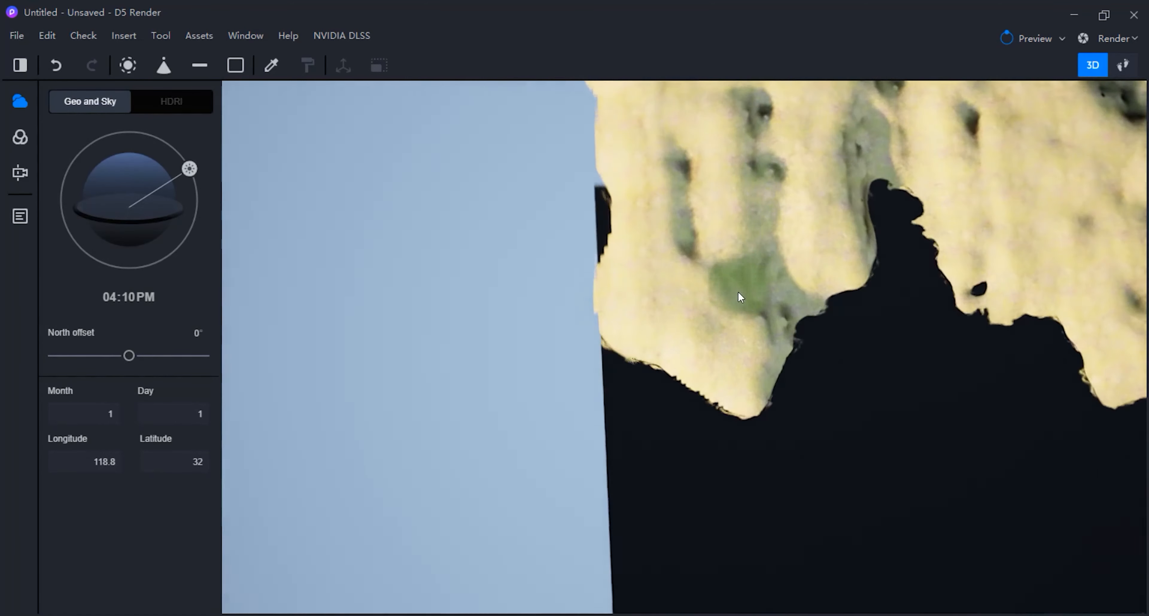
scroll(711, 192, up, 6)
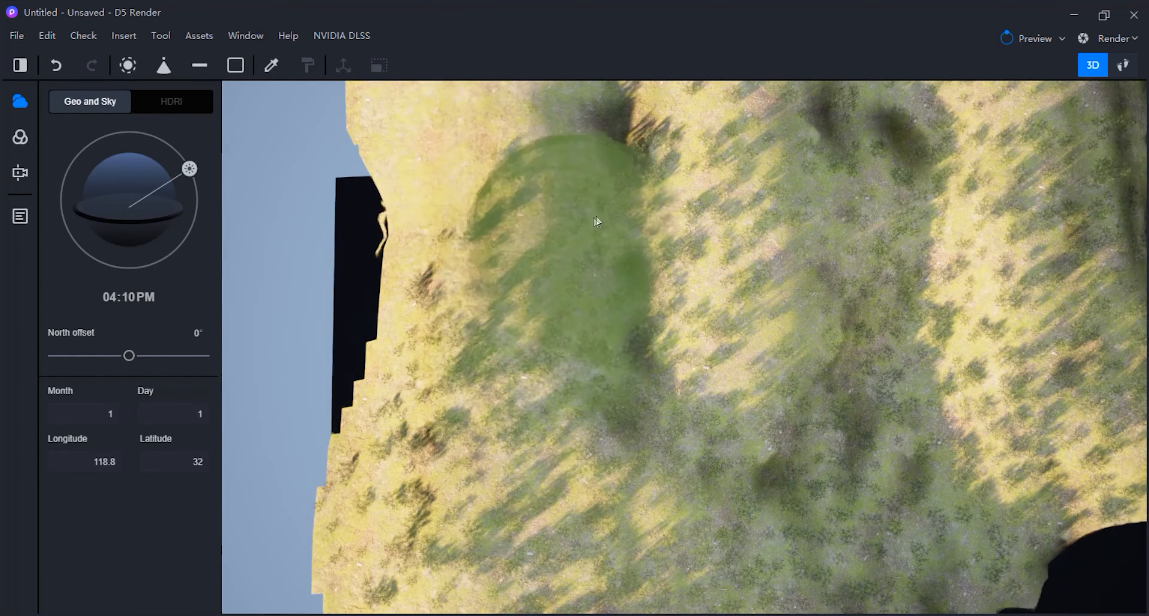
scroll(784, 351, down, 5)
scroll(772, 182, up, 5)
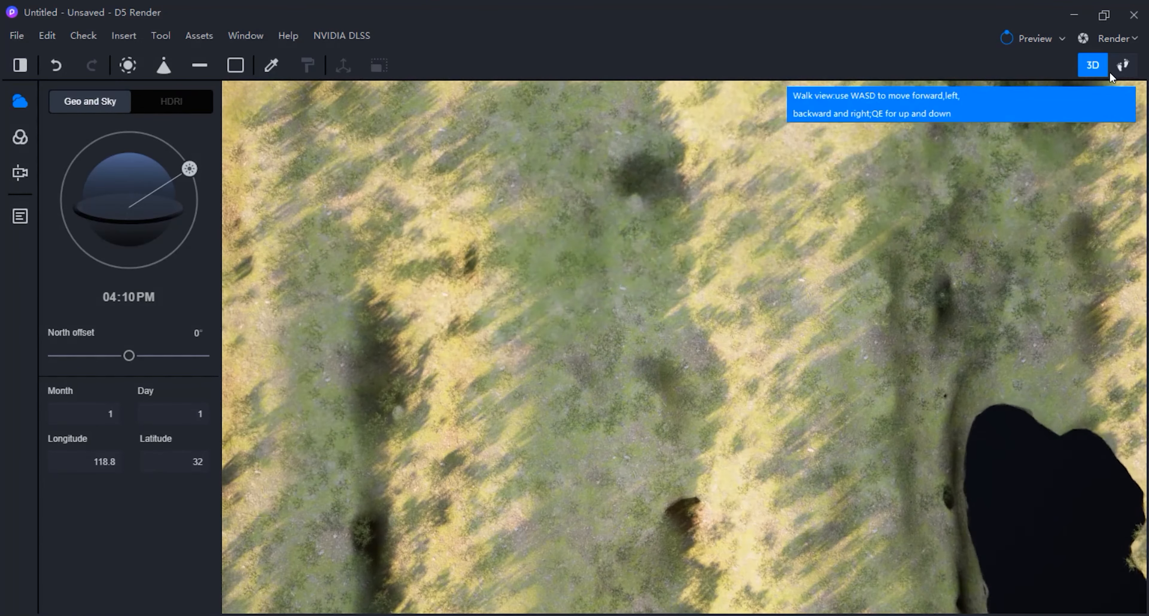
Try moving across the terrain in walk view and return to the 3D view
click(1122, 65)
key(s)
key(d)
key(a)
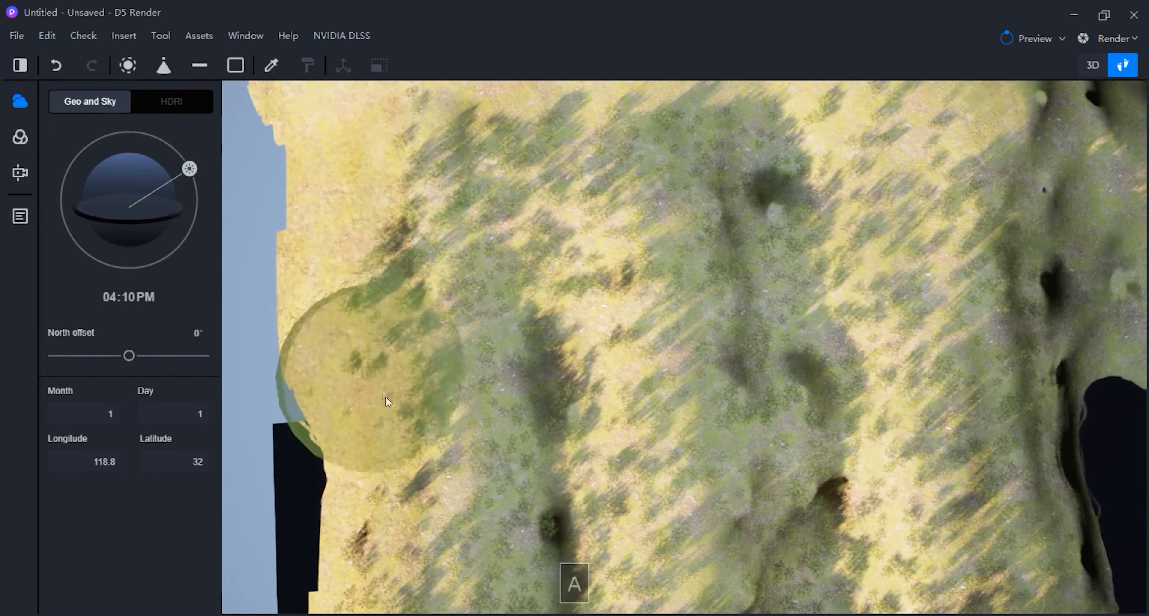
click(1093, 65)
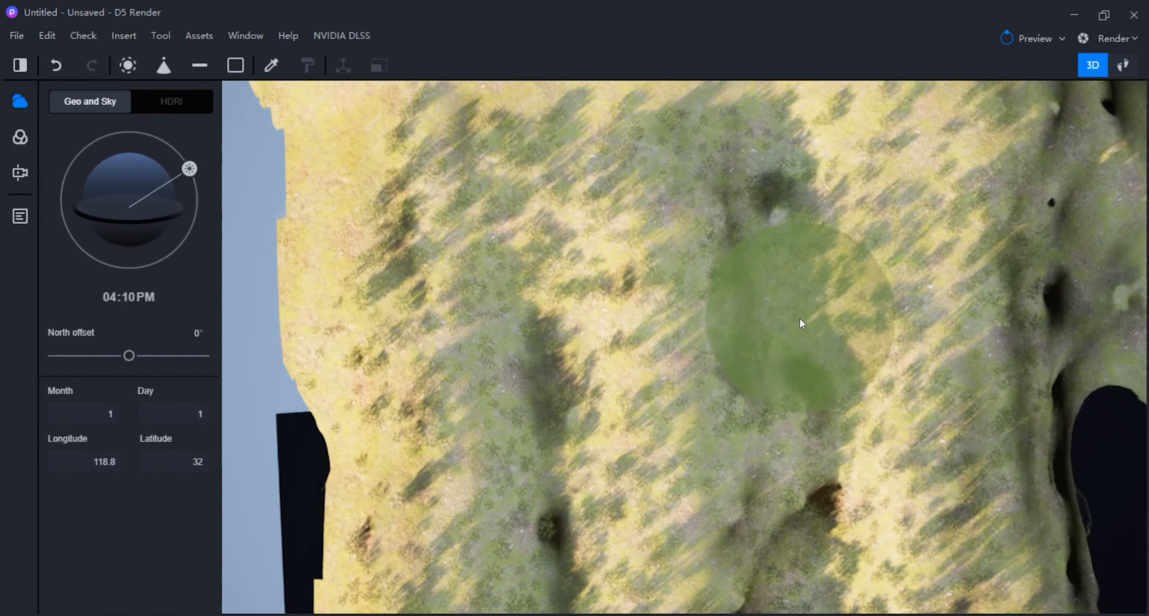
Orbit to the bare far end of the terrain and paint grass clusters across its broad slope
key(s)
key(d)
right_drag(781, 354, 728, 161)
scroll(729, 161, up, 8)
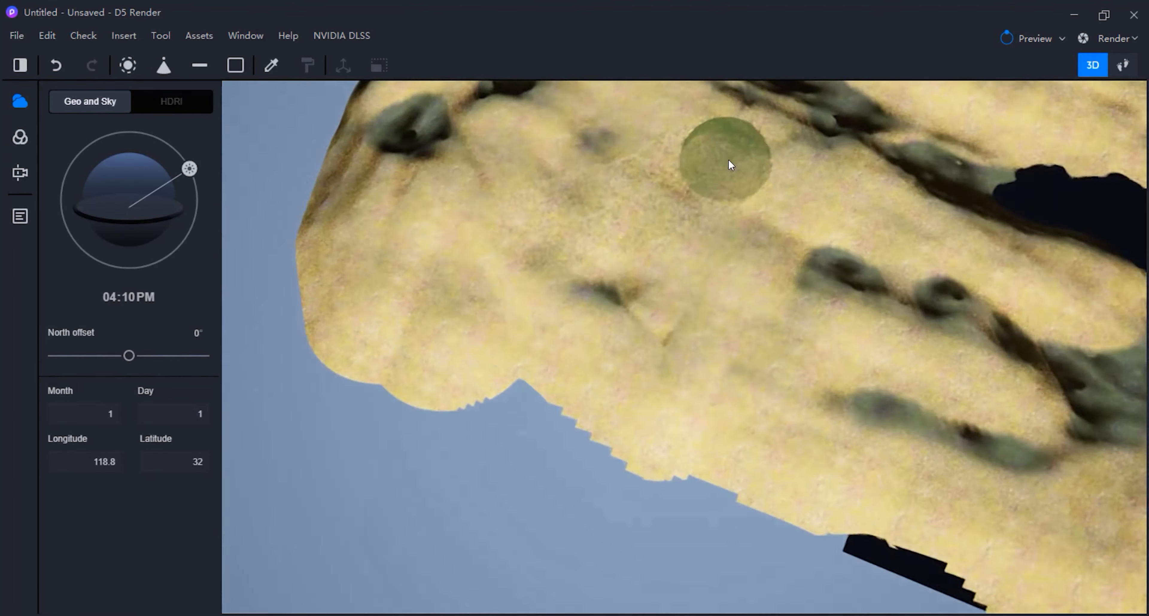
scroll(969, 170, up, 3)
mouse_move(566, 192)
mouse_down()
mouse_move(475, 333)
mouse_move(623, 456)
mouse_up()
scroll(625, 457, down, 5)
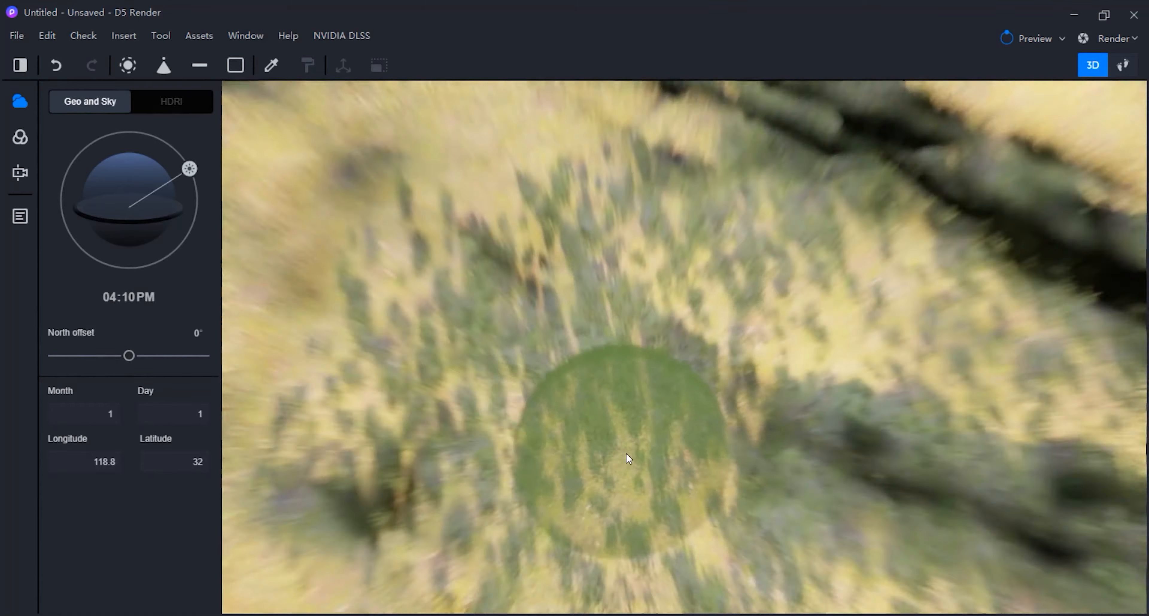
mouse_move(442, 133)
mouse_down()
mouse_move(378, 477)
mouse_move(703, 322)
mouse_up()
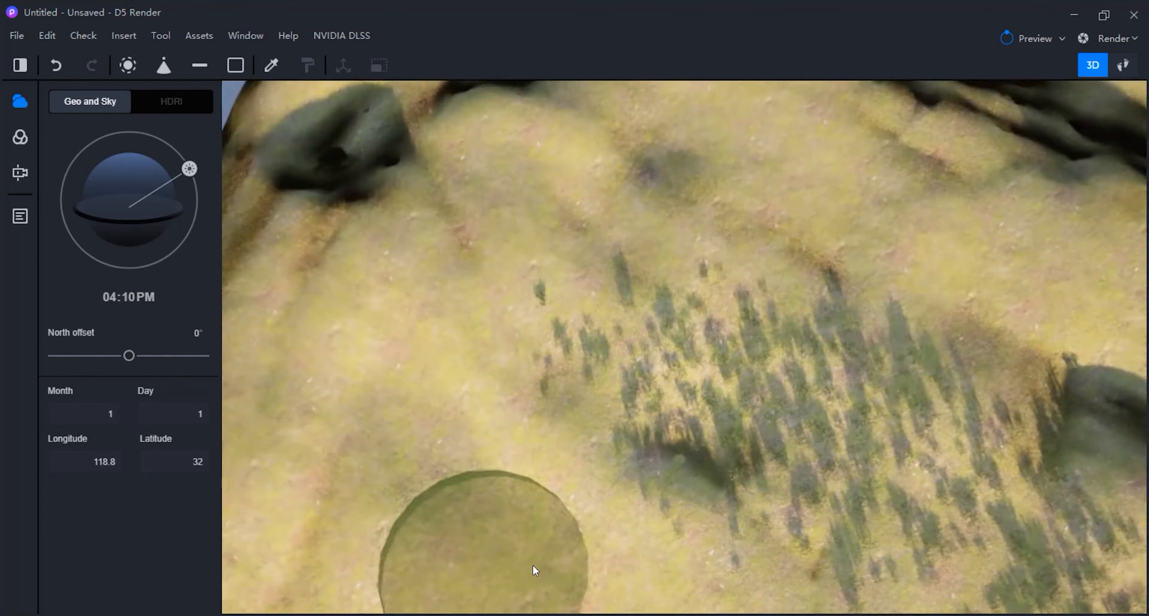
mouse_move(532, 567)
mouse_down()
mouse_move(318, 548)
mouse_move(781, 254)
mouse_up()
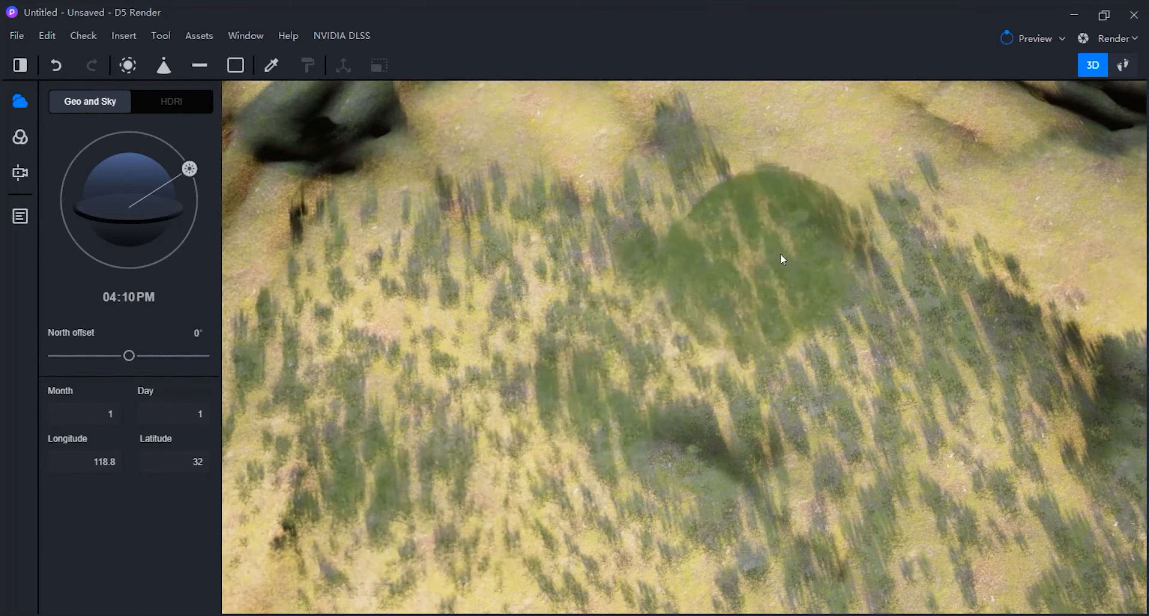
Fill the remaining bare ground around the dark hollows and outer ridge at the terrain's far end with grass clusters
scroll(780, 254, down, 3)
scroll(580, 422, up, 5)
mouse_move(397, 254)
mouse_down()
mouse_move(716, 389)
mouse_move(1129, 515)
mouse_up()
scroll(655, 502, down, 5)
middle_drag(874, 147, 696, 437)
scroll(746, 324, up, 3)
mouse_move(745, 324)
mouse_down()
mouse_move(304, 377)
mouse_move(780, 237)
mouse_up()
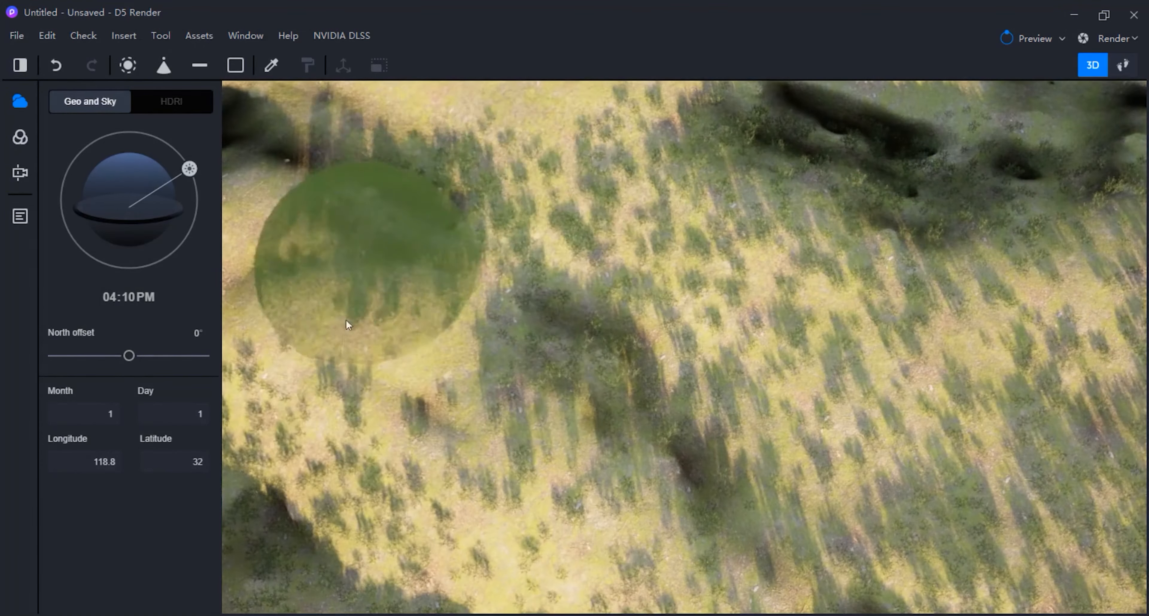
scroll(762, 508, down, 5)
mouse_move(762, 507)
mouse_down()
mouse_move(722, 312)
mouse_move(330, 192)
mouse_move(774, 304)
mouse_up()
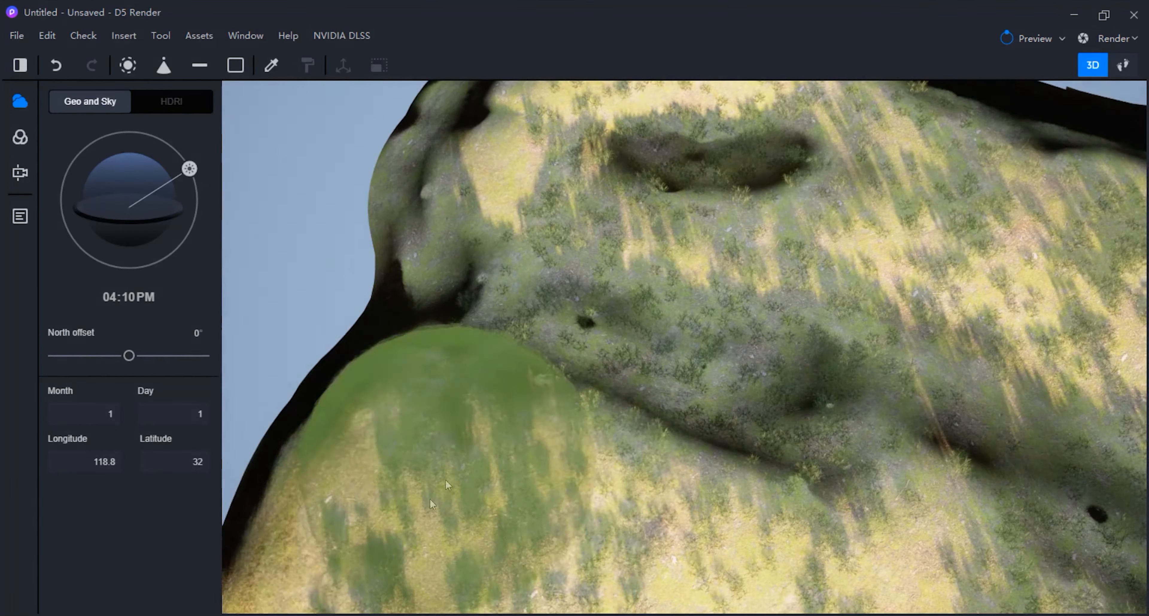
scroll(774, 399, up, 2)
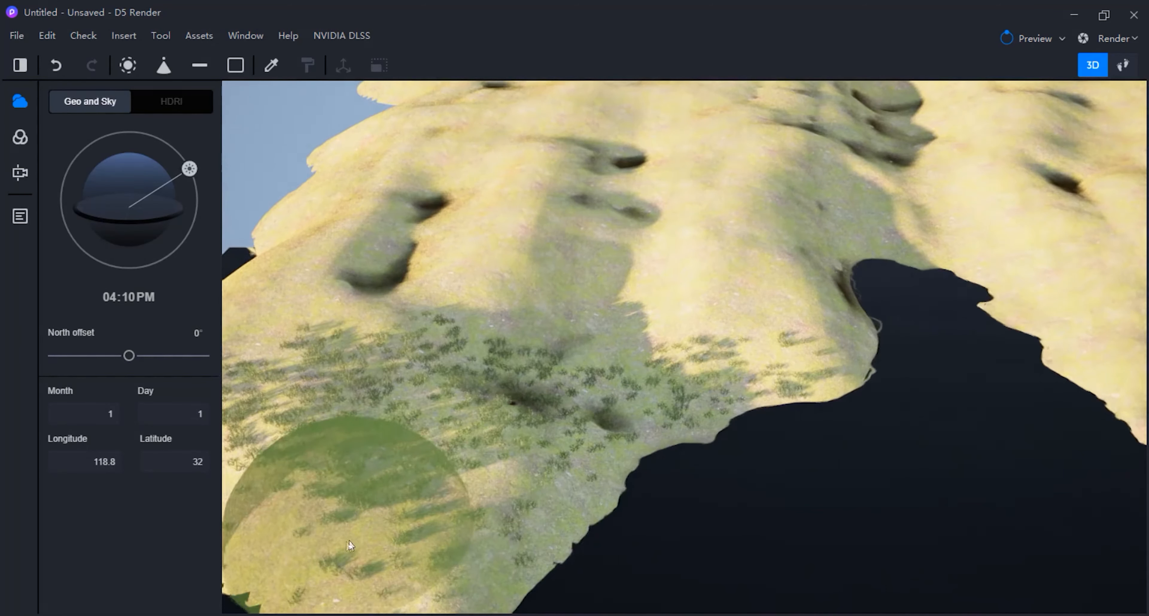
Raise the grass brush's flow to slightly above mid-range and check that Grass06 Cluster and Grass04 Cluster are marked in the asset library
click(207, 36)
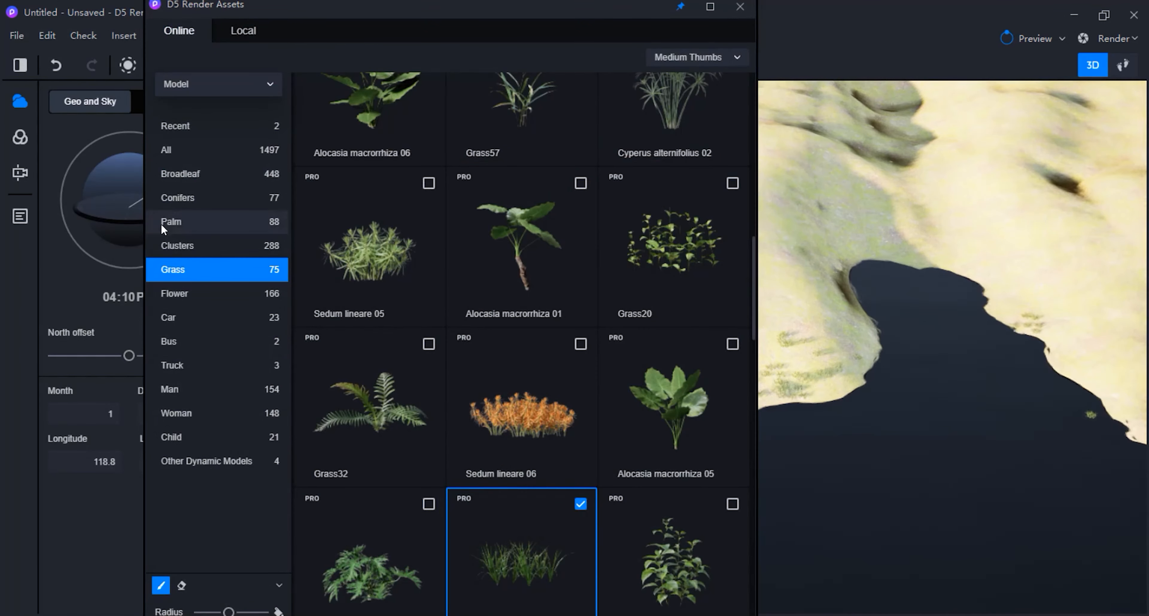
drag(633, 6, 508, 13)
click(585, 14)
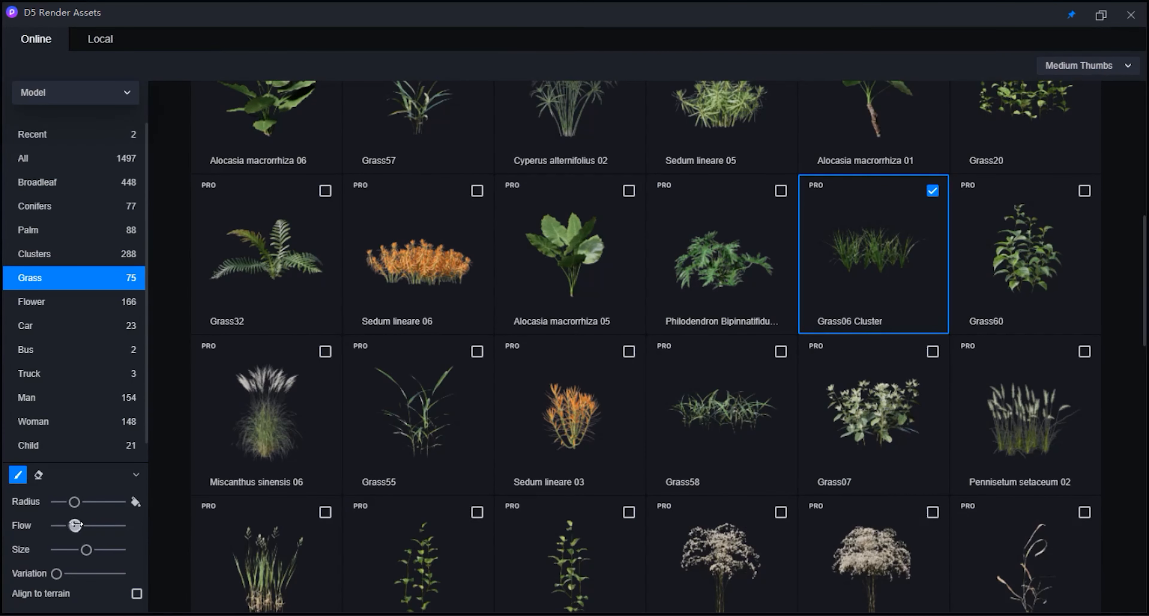
scroll(847, 290, down, 1)
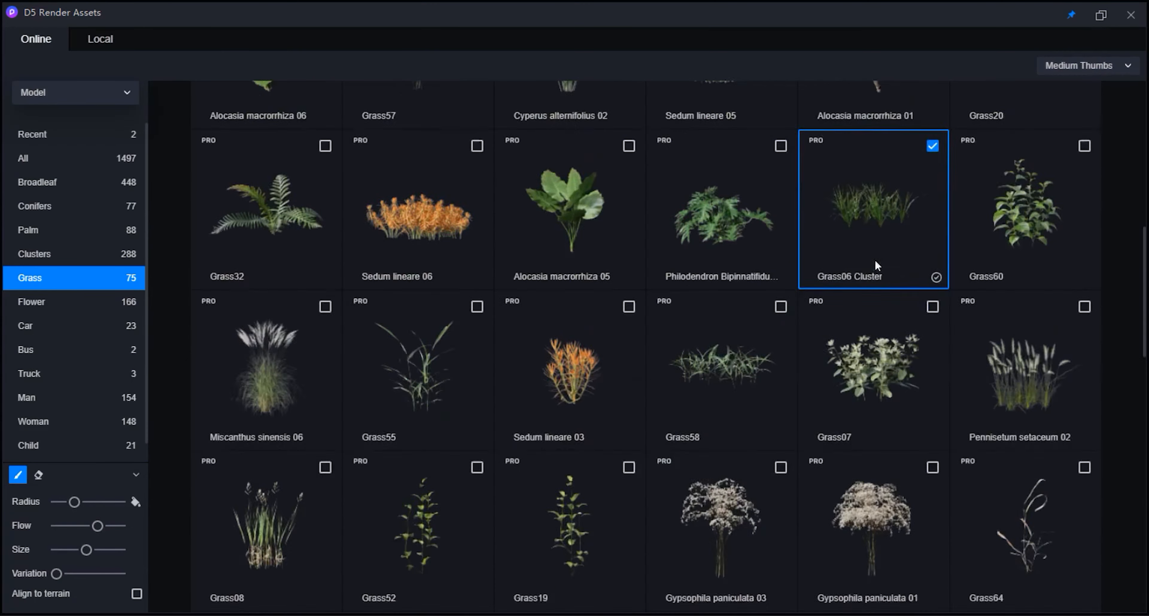
scroll(884, 286, up, 2)
scroll(775, 312, up, 9)
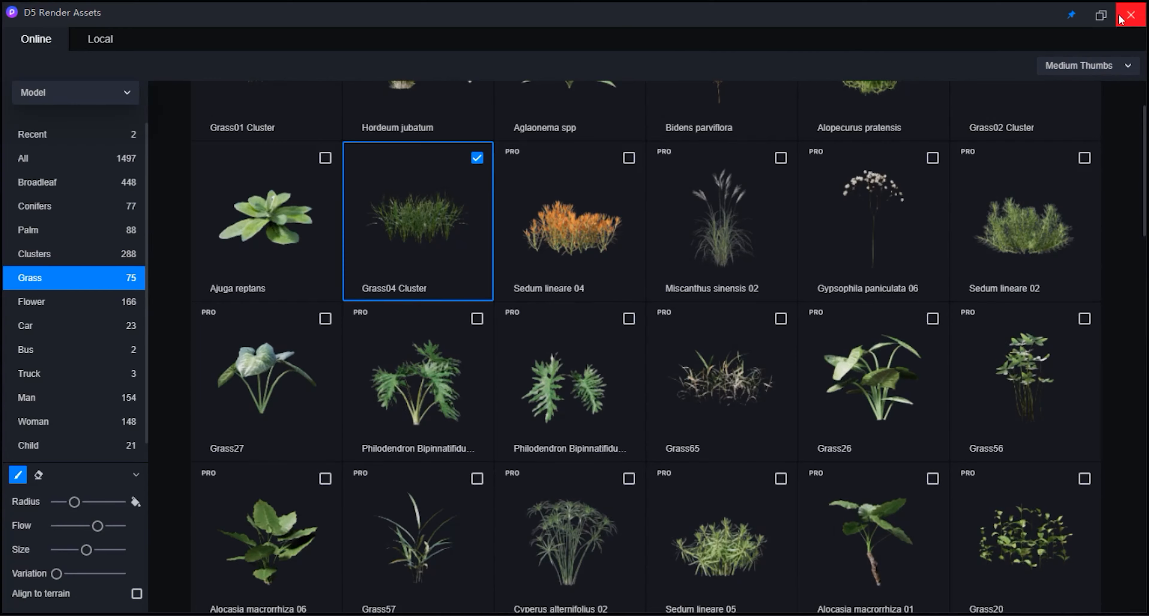
click(1130, 15)
Paint denser grass clusters over the sparse slope beside the water's edge and around its dark hollows
scroll(550, 428, up, 5)
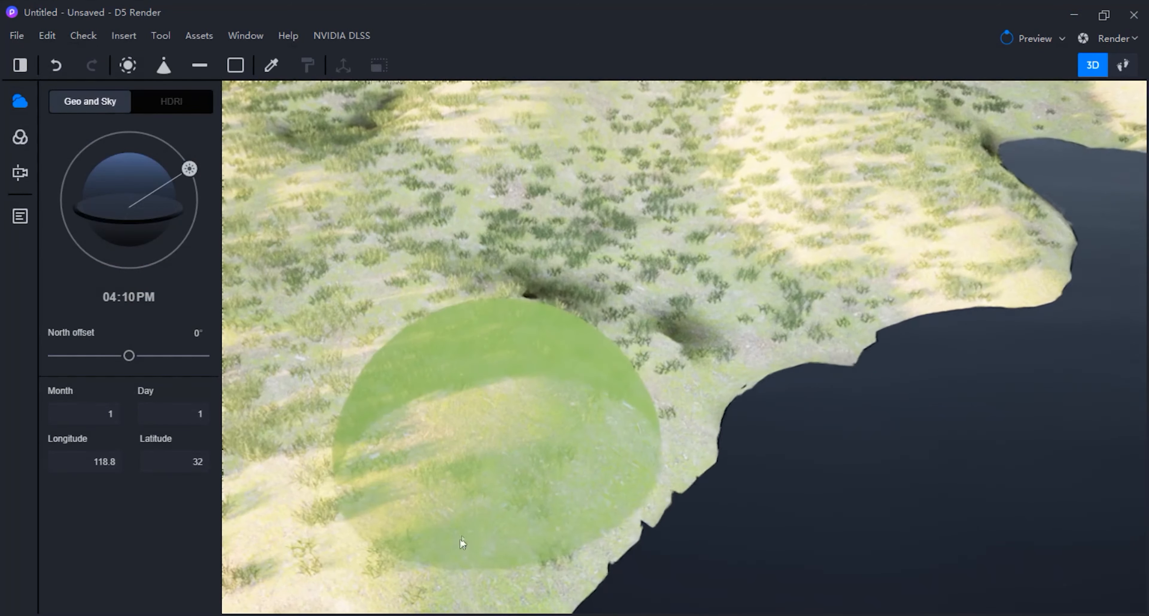
mouse_move(533, 439)
mouse_down()
mouse_move(468, 353)
mouse_move(291, 545)
mouse_up()
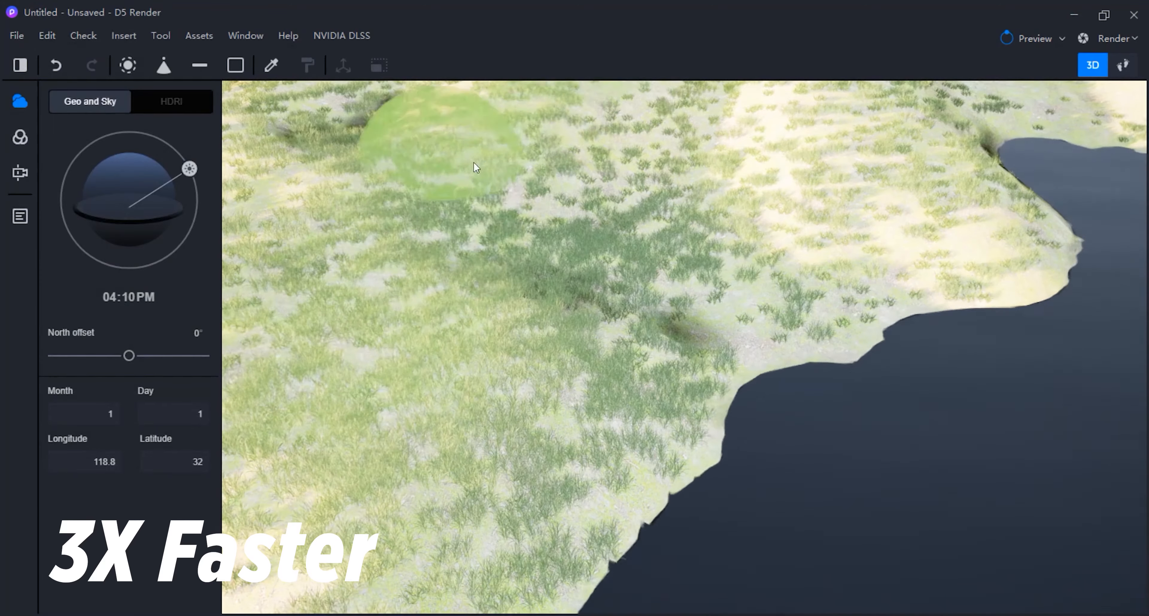
scroll(887, 225, up, 5)
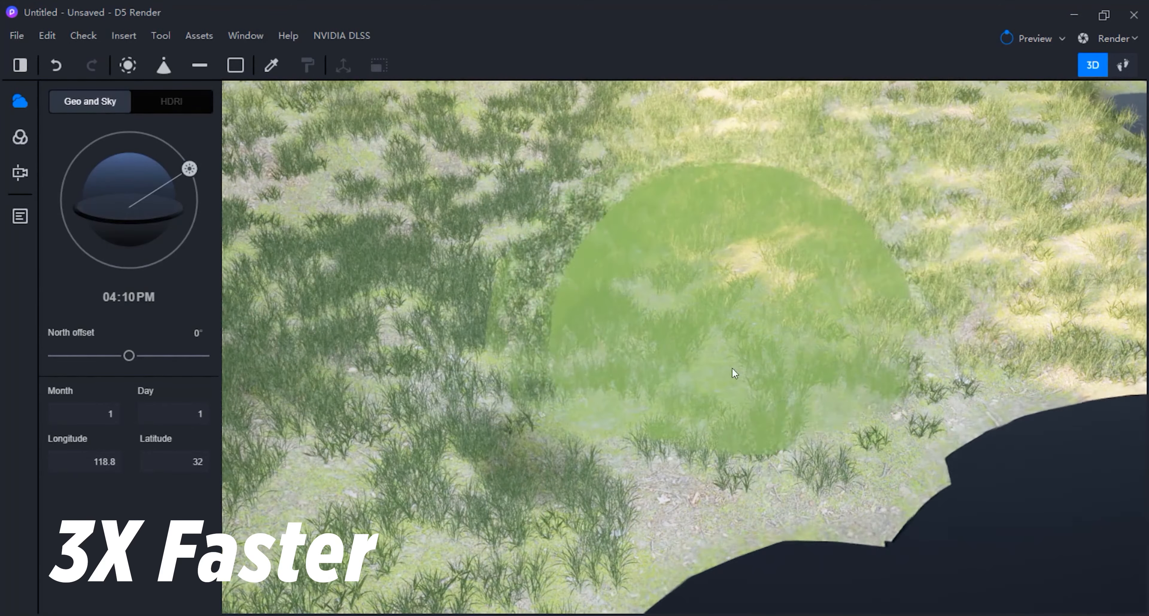
scroll(900, 335, down, 3)
scroll(534, 462, down, 5)
scroll(533, 462, up, 4)
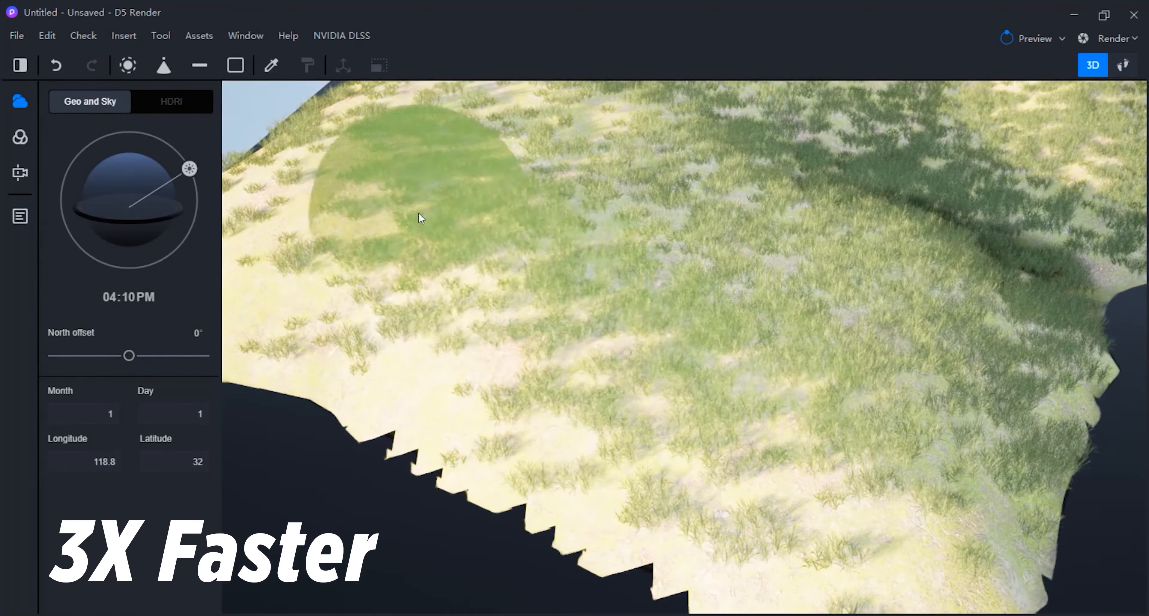
Thicken the grass clusters across the outer slope above the terrain's jagged edge
drag(421, 218, 623, 149)
scroll(657, 264, up, 4)
scroll(683, 518, down, 5)
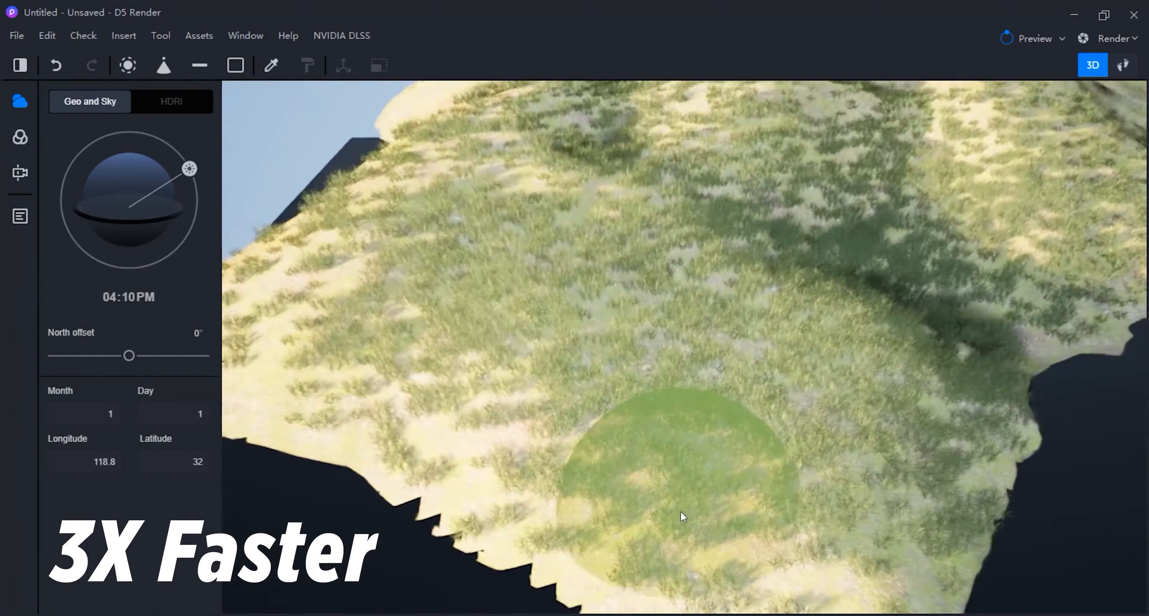
scroll(682, 518, up, 5)
drag(526, 205, 880, 486)
click(647, 339)
scroll(633, 335, down, 5)
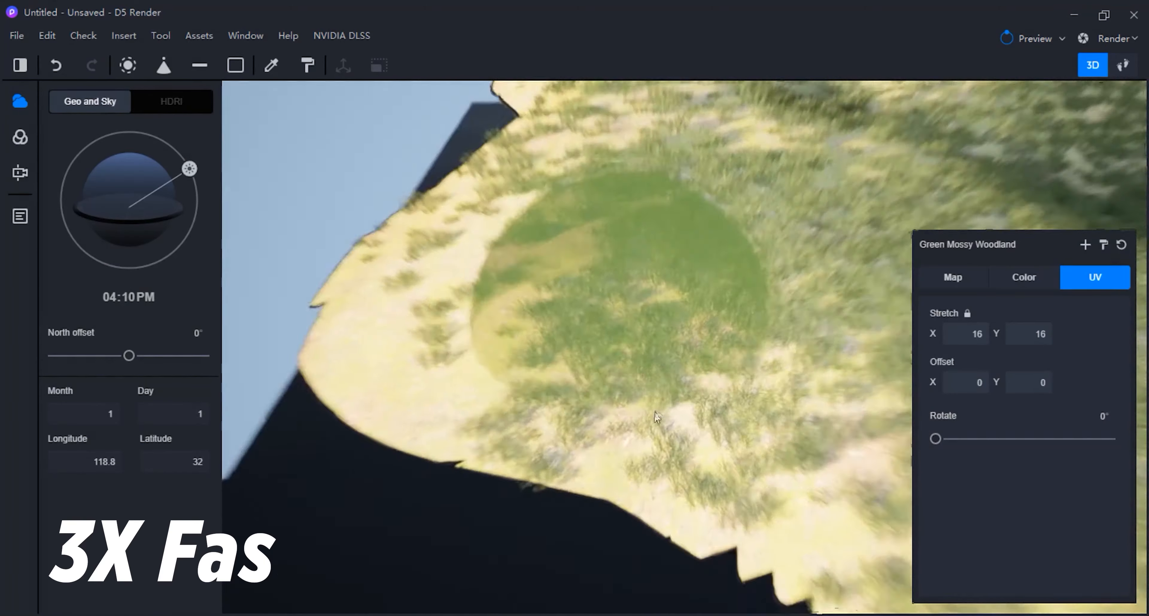
Extend the dense grass clusters along the outer ridge and across the wide slope behind it toward the inlet
scroll(744, 206, up, 6)
scroll(580, 403, down, 5)
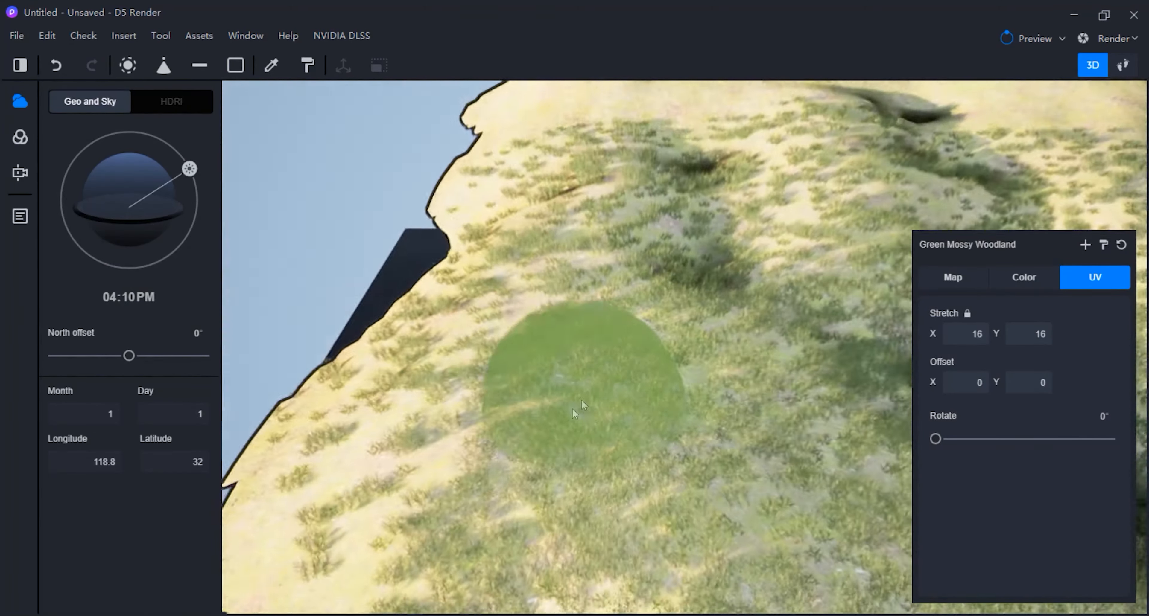
scroll(503, 406, up, 2)
scroll(764, 324, up, 5)
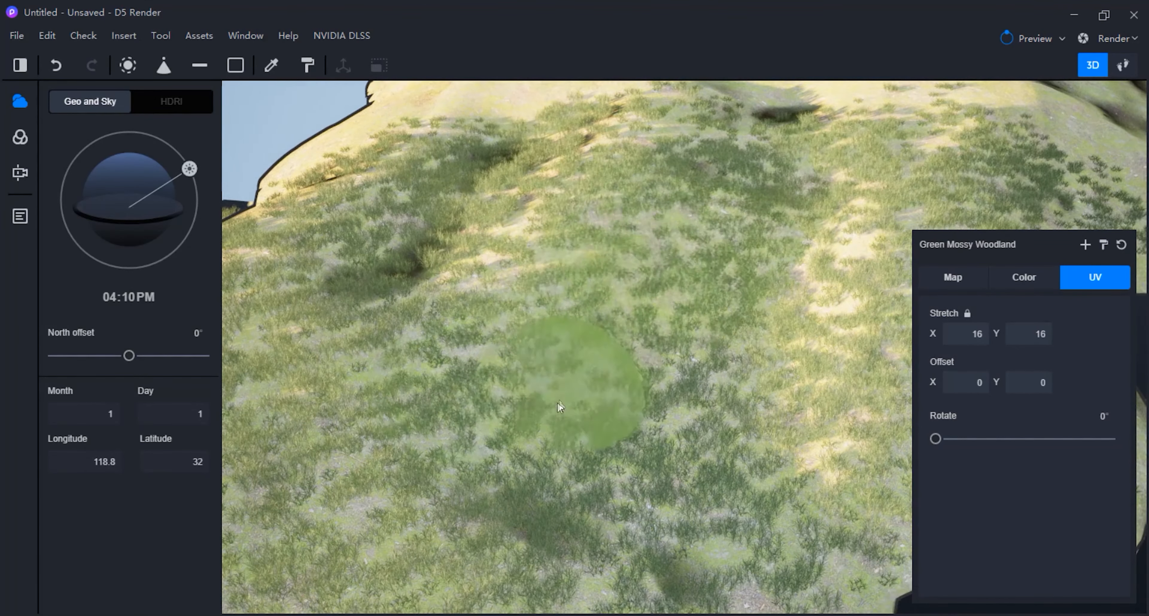
scroll(560, 407, up, 3)
scroll(561, 397, down, 5)
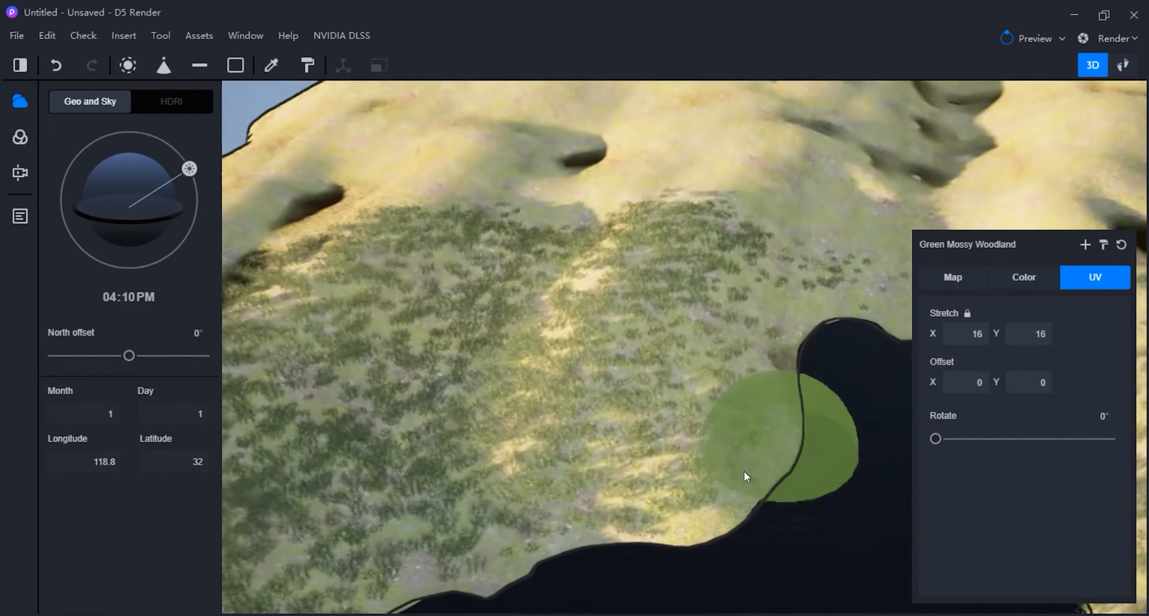
Paint more grass clusters over the ground bordering the narrow water inlet
scroll(531, 163, up, 3)
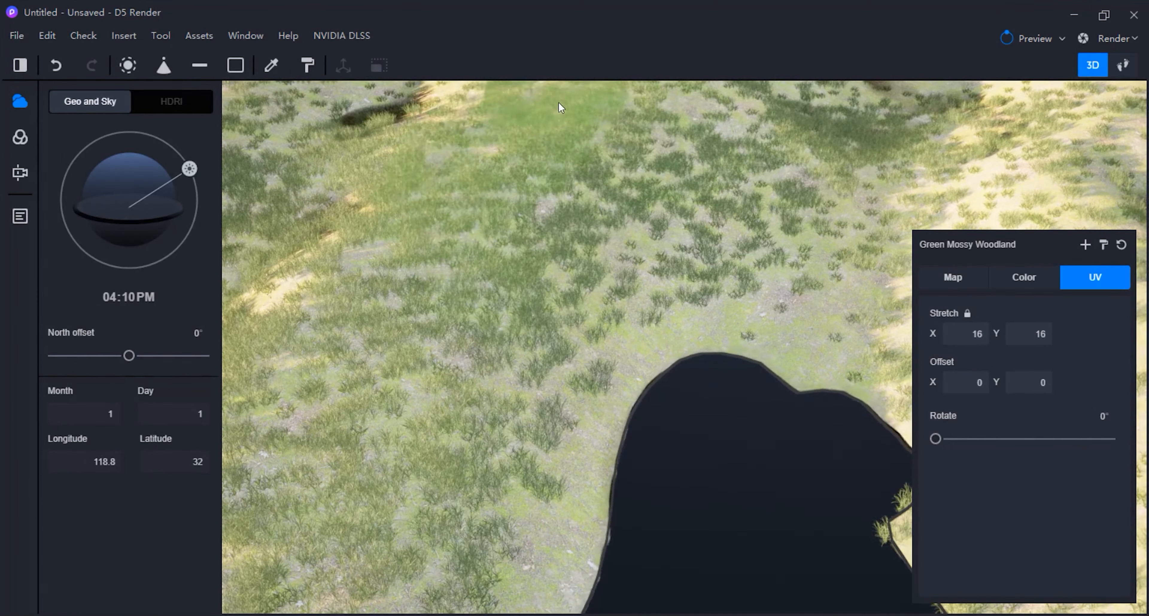
scroll(513, 333, down, 4)
scroll(753, 382, up, 2)
scroll(702, 346, down, 3)
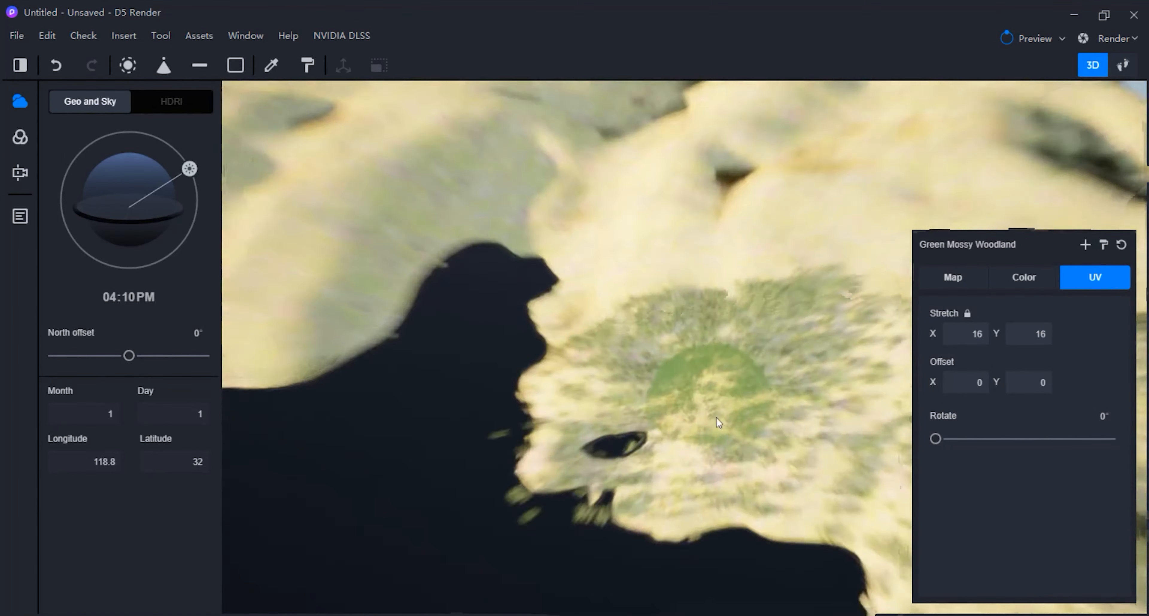
Fill the headland beyond the inlet with denser grass clusters, from the small shoreline hole to the far tip
scroll(762, 252, up, 2)
scroll(577, 198, down, 4)
scroll(854, 428, up, 2)
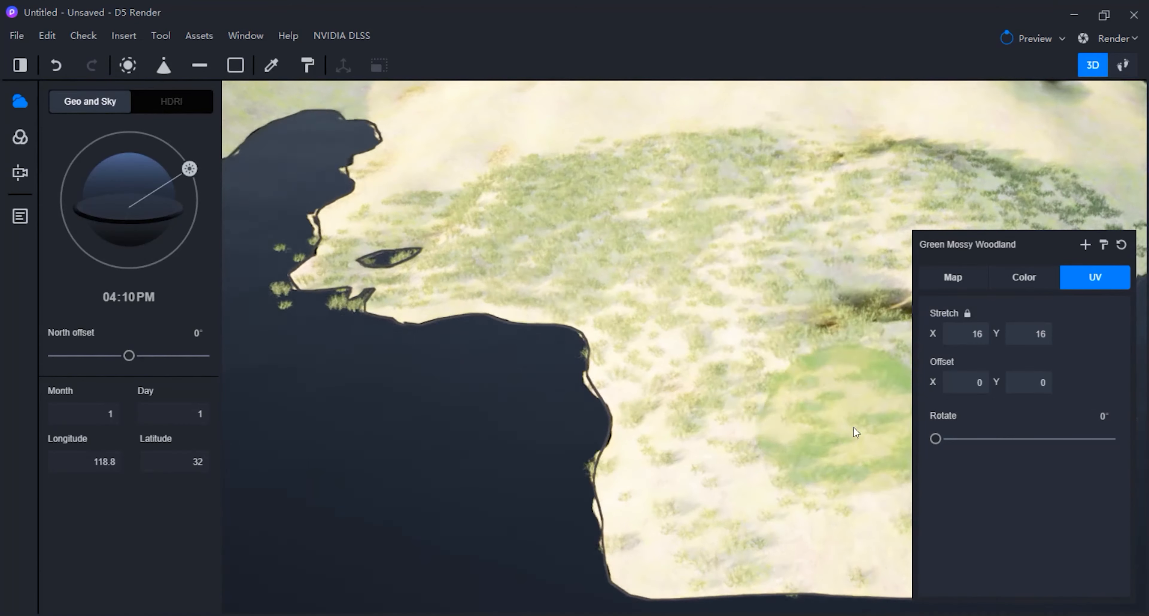
scroll(573, 205, down, 4)
scroll(825, 319, up, 3)
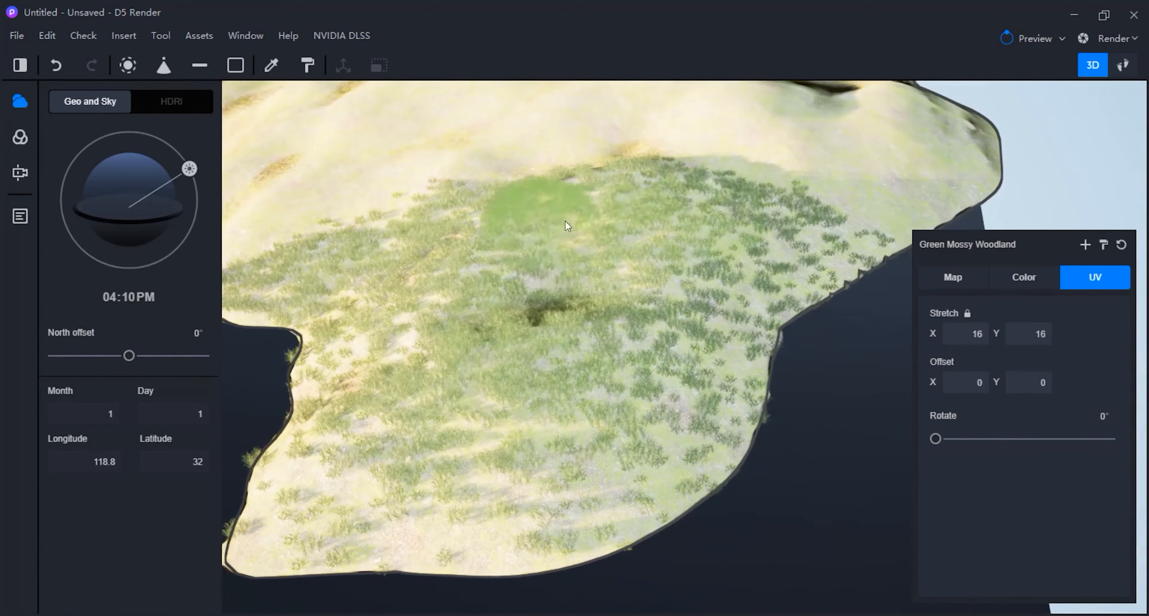
scroll(779, 207, up, 3)
scroll(647, 464, down, 5)
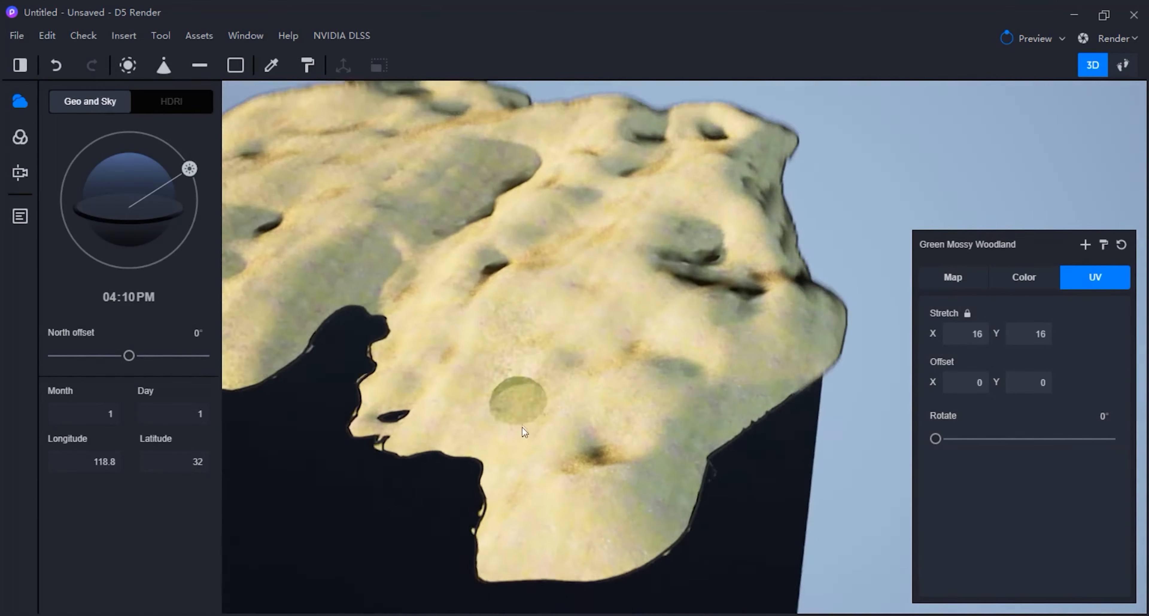
Thicken the grass clusters on the inland slopes and around the dark hollows behind the inlet
scroll(495, 220, up, 5)
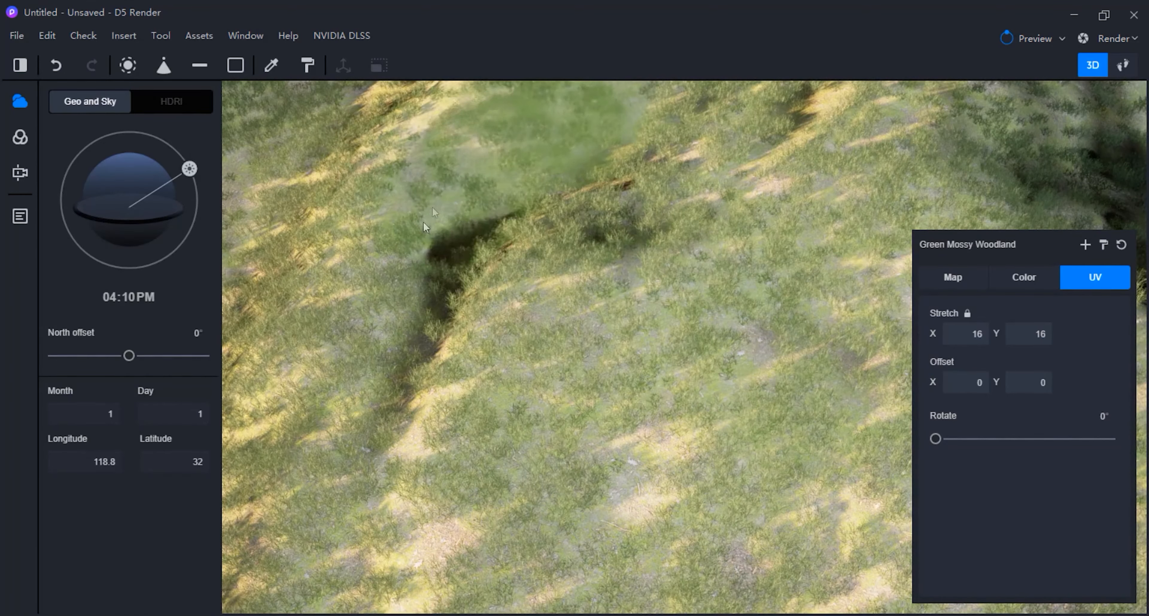
scroll(791, 415, down, 5)
scroll(493, 484, up, 4)
scroll(674, 231, down, 5)
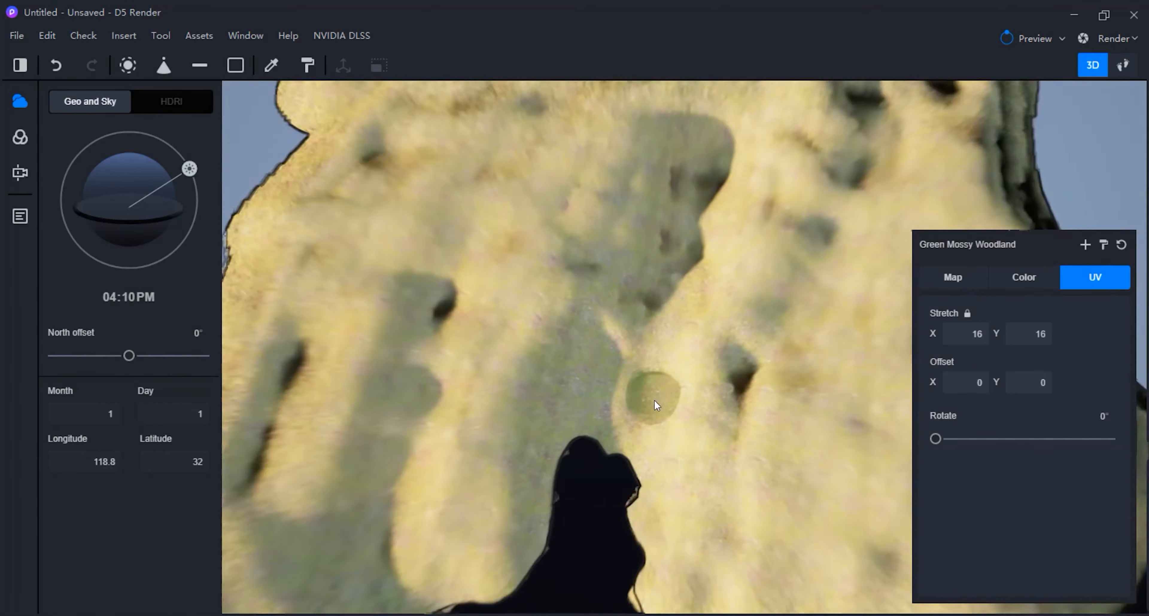
scroll(660, 219, down, 3)
scroll(587, 328, up, 5)
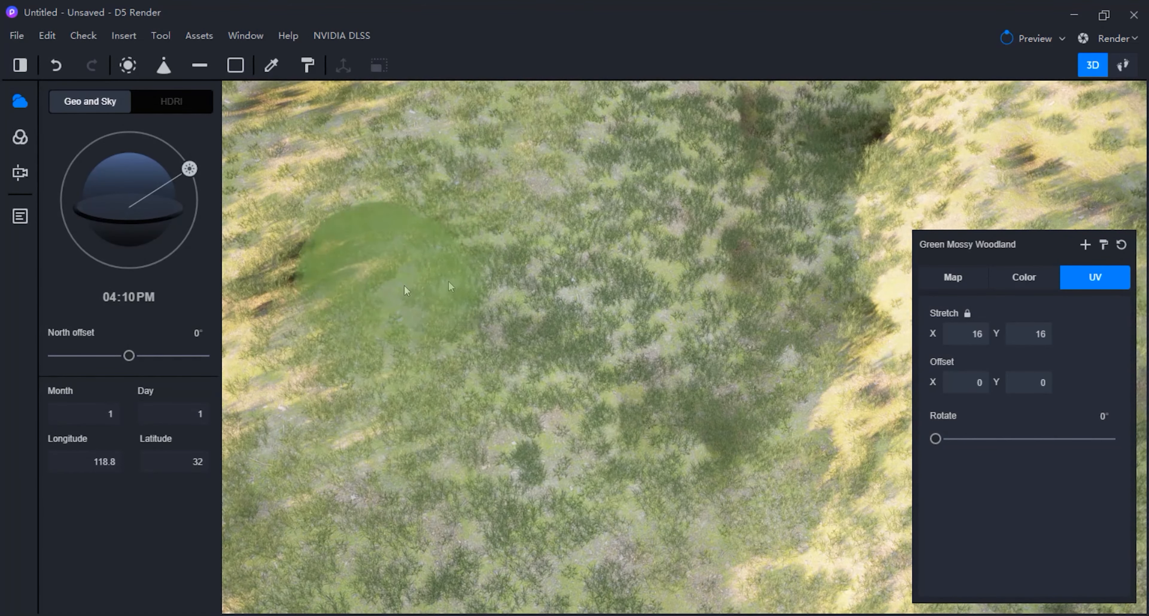
scroll(574, 218, down, 4)
scroll(569, 182, up, 5)
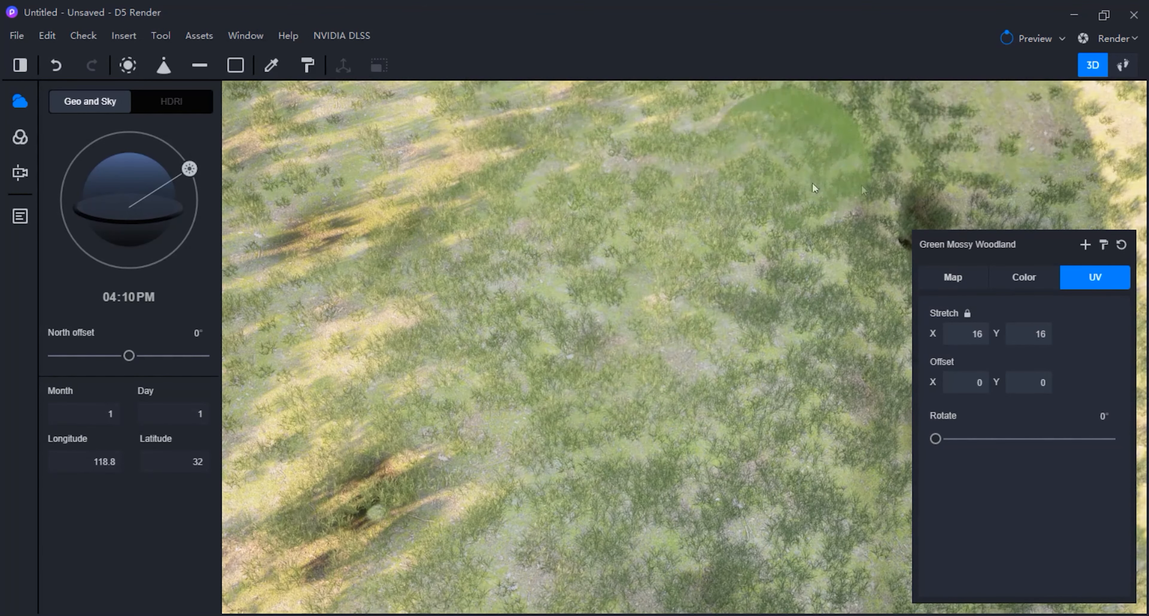
Reduce the grass brush's radius to a small size and raise its flow further in the asset library
middle_drag(546, 339, 555, 529)
click(159, 62)
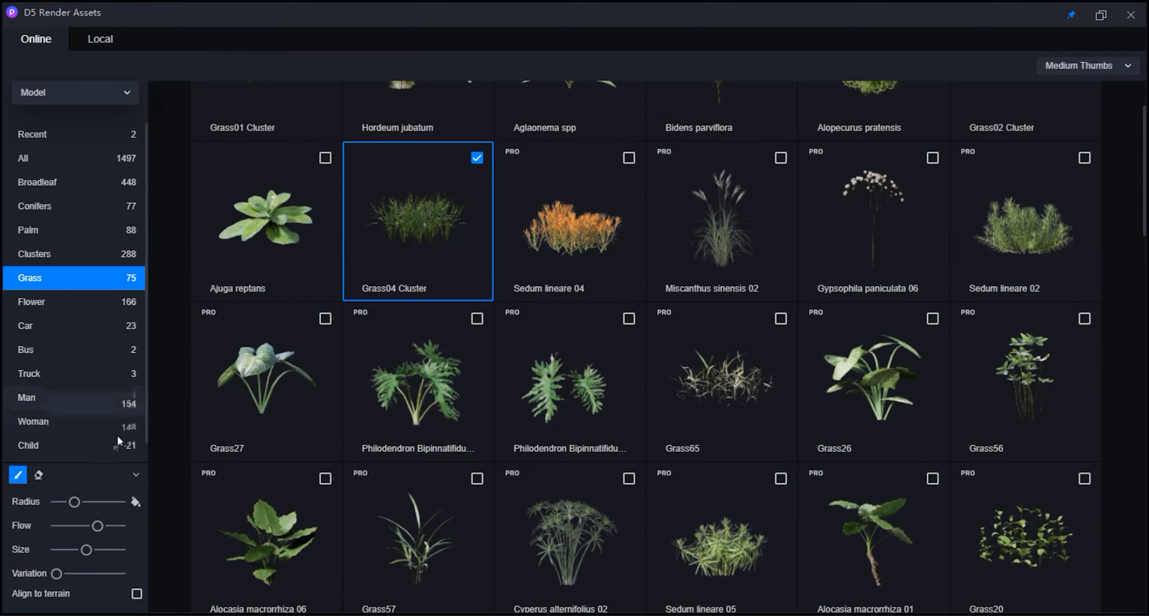
click(1132, 18)
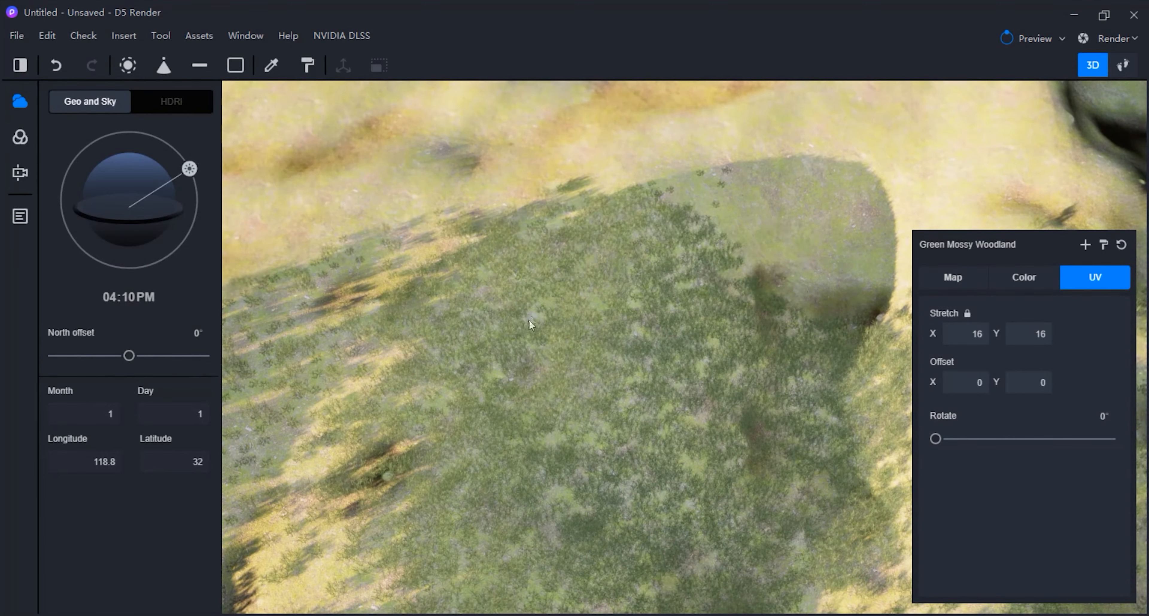
Fill the remaining thin patches on the inland slope beside the dark hollow with the smaller grass brush
scroll(529, 320, up, 3)
right_drag(529, 321, 673, 207)
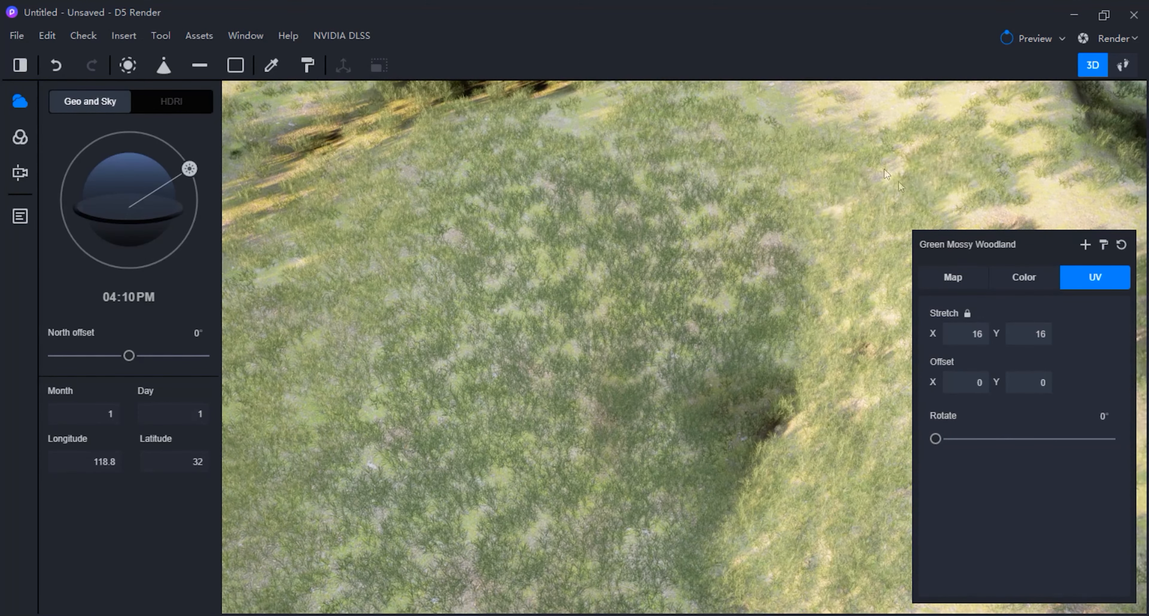
scroll(618, 311, down, 10)
scroll(467, 541, up, 8)
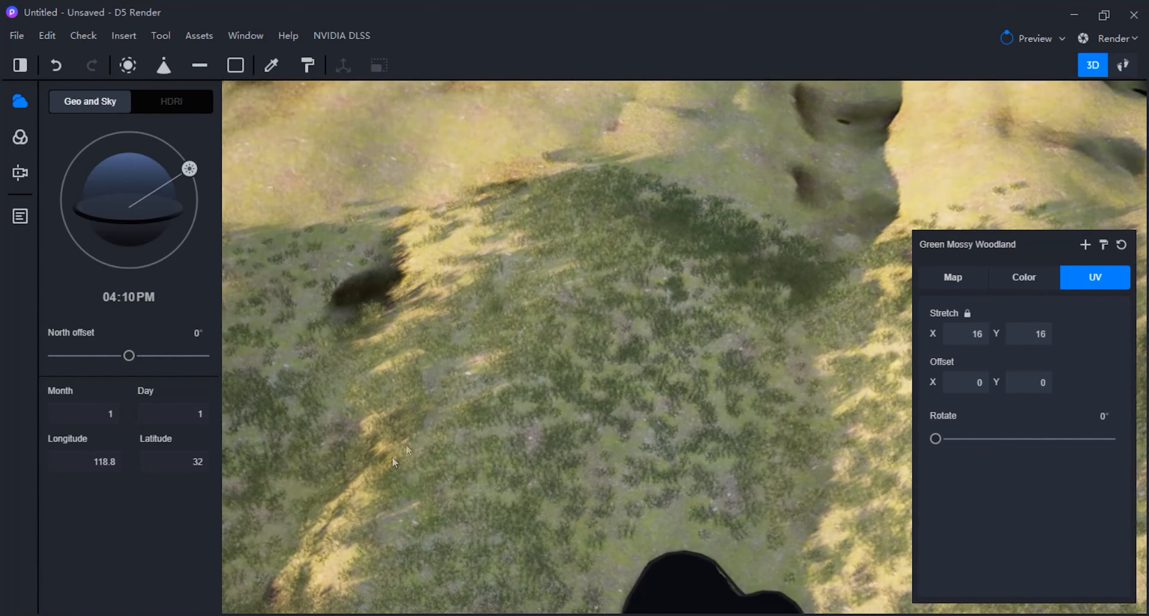
Touch up the sparse grass along the sunlit ridge and down to the shoreline beside the inlet
scroll(451, 450, up, 1)
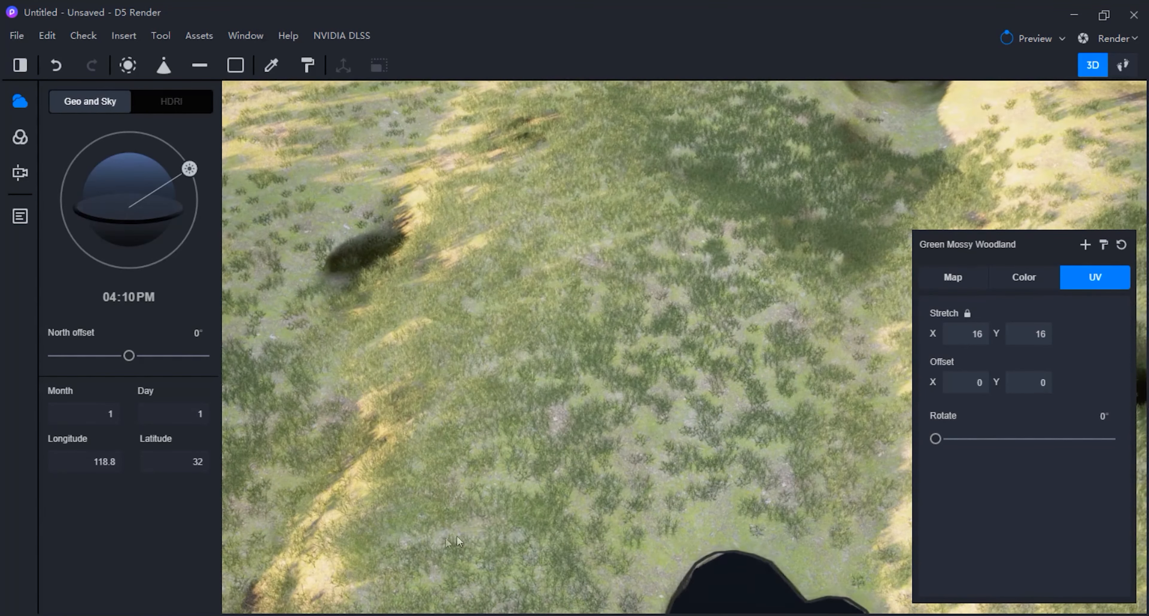
scroll(712, 189, down, 4)
scroll(536, 504, up, 5)
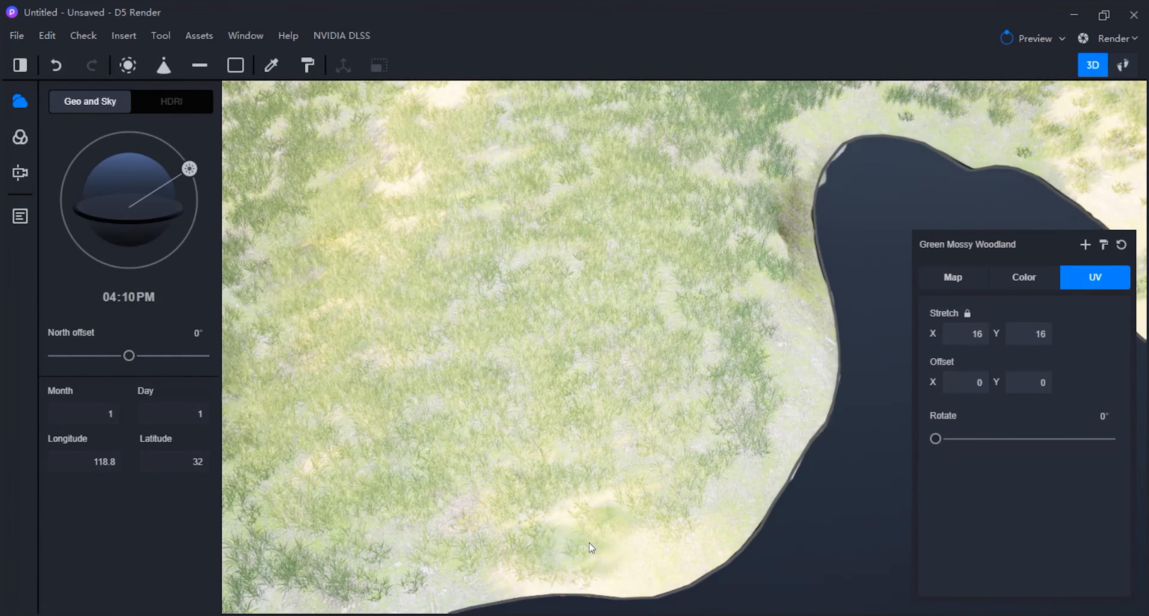
scroll(617, 397, down, 3)
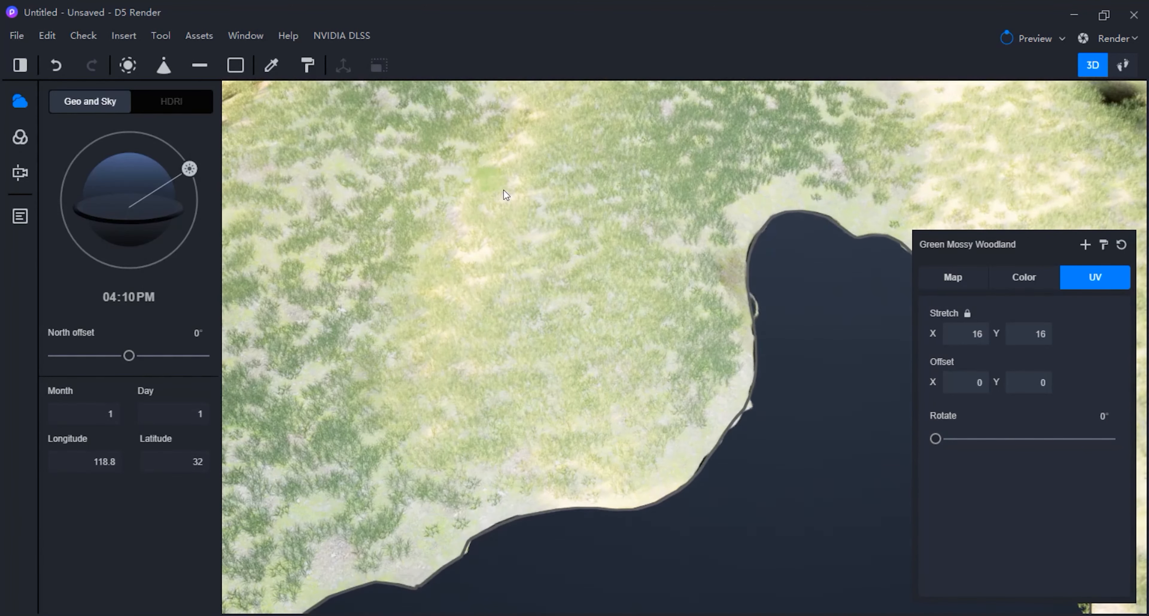
scroll(464, 431, up, 5)
Switch the brush to erasing and remove the grass clusters overhanging the water at the inlet's shore
scroll(739, 344, down, 3)
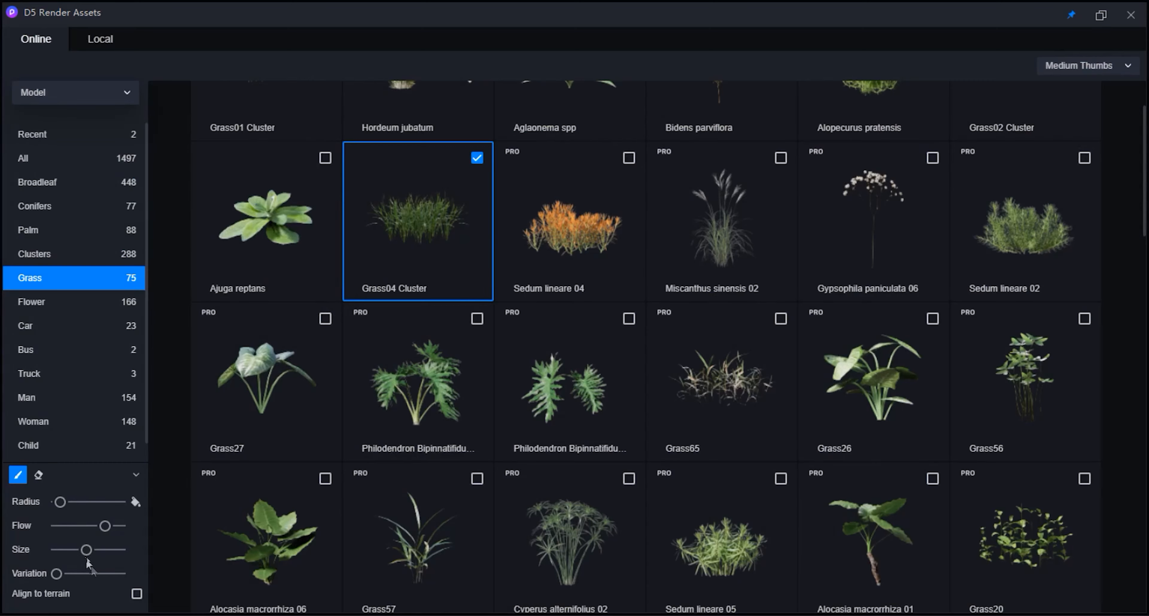
click(47, 477)
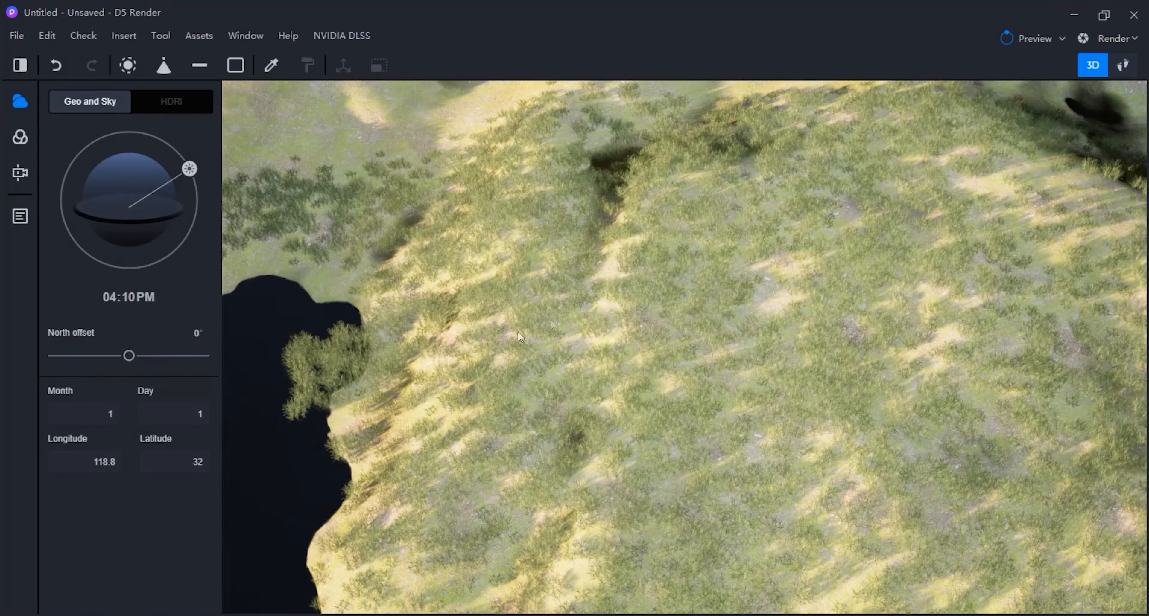
mouse_move(315, 404)
mouse_down()
mouse_move(348, 364)
mouse_move(328, 459)
mouse_move(312, 439)
mouse_move(339, 489)
mouse_up()
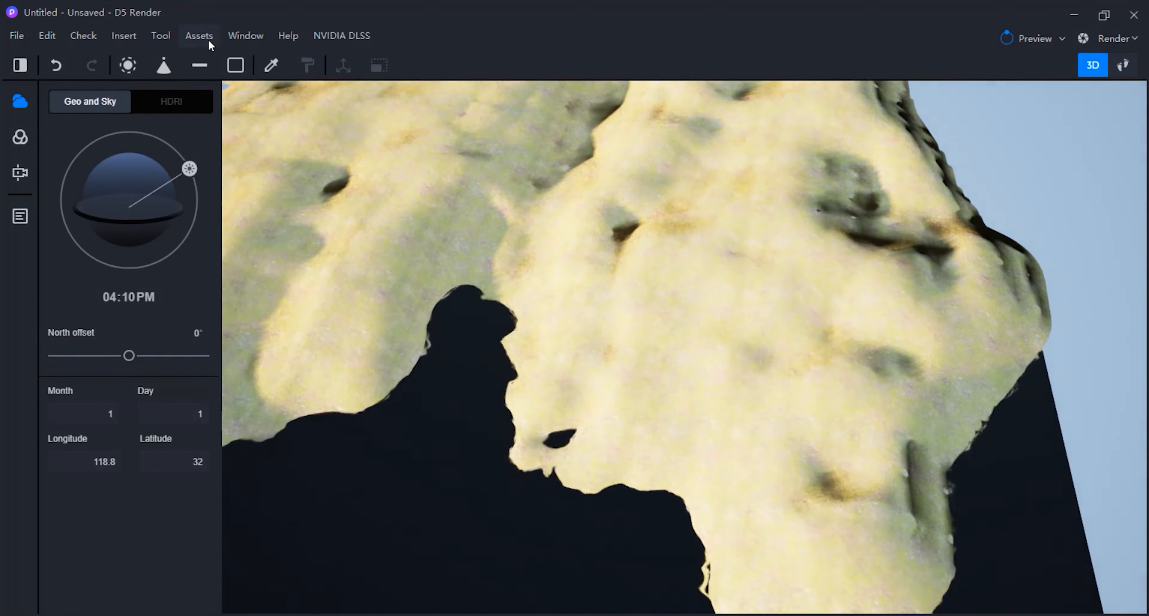
Browse the Grass category of the model library for further plants suitable for the terrain
click(205, 38)
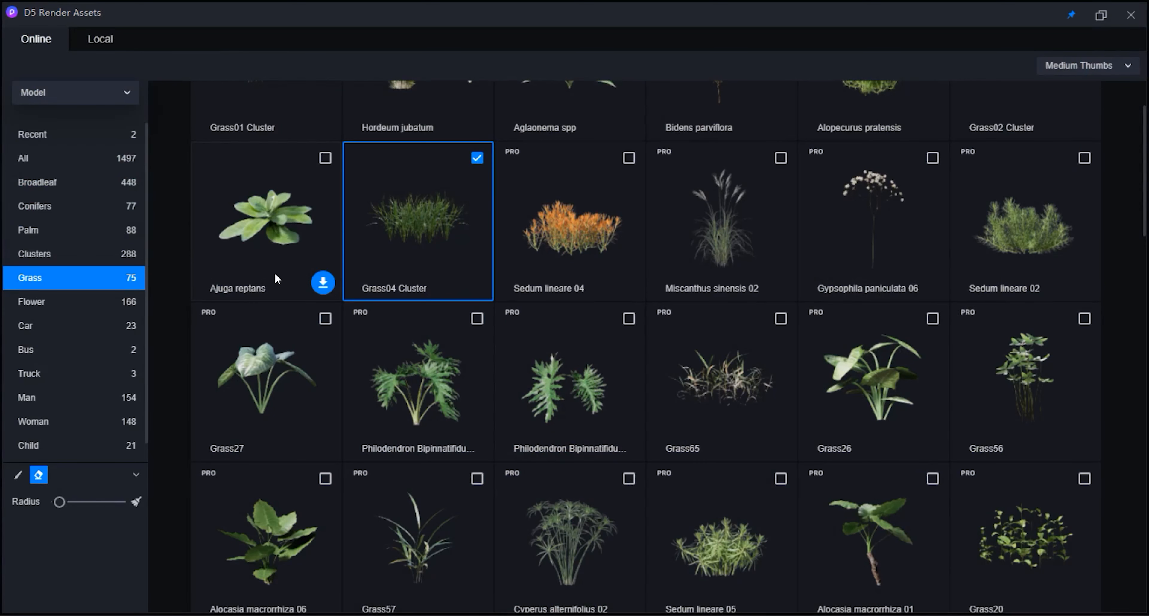
scroll(562, 284, down, 3)
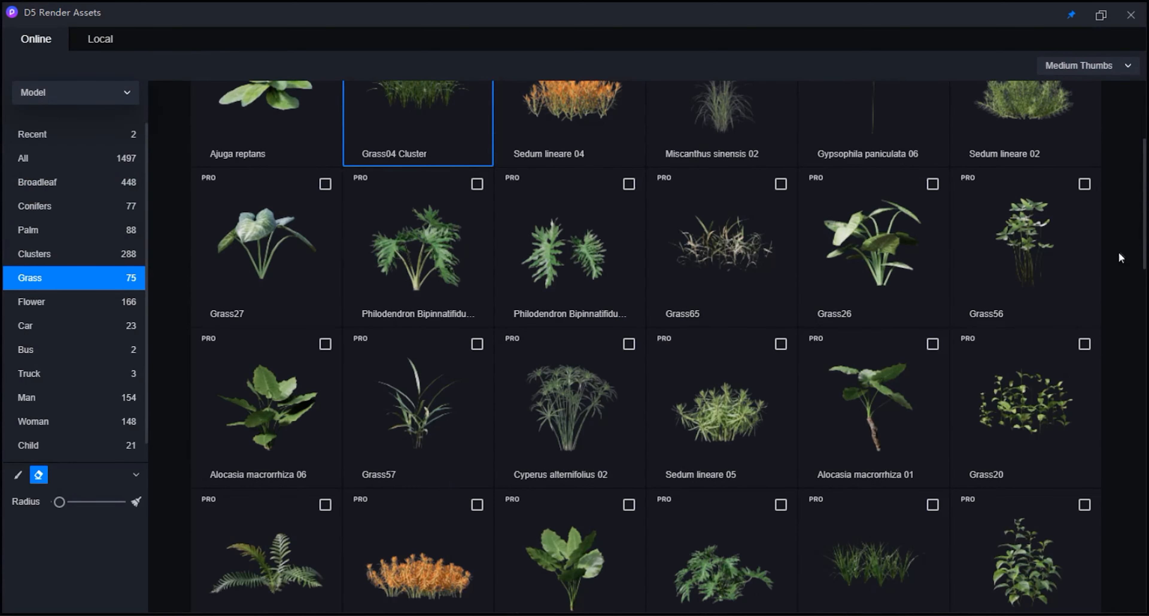
drag(1145, 232, 1142, 153)
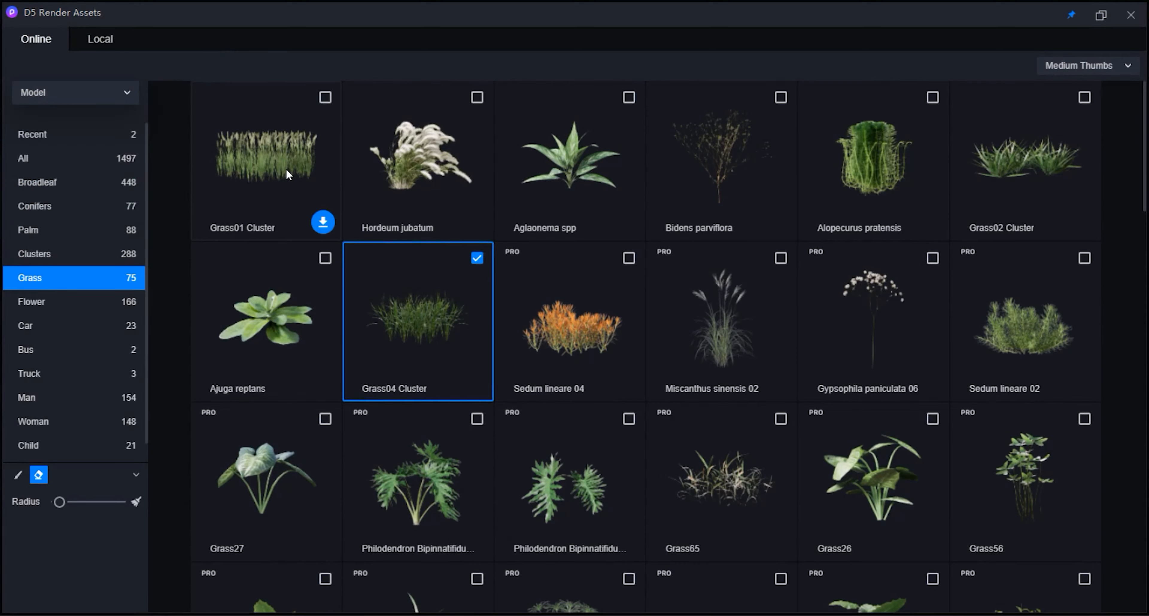
scroll(259, 223, down, 3)
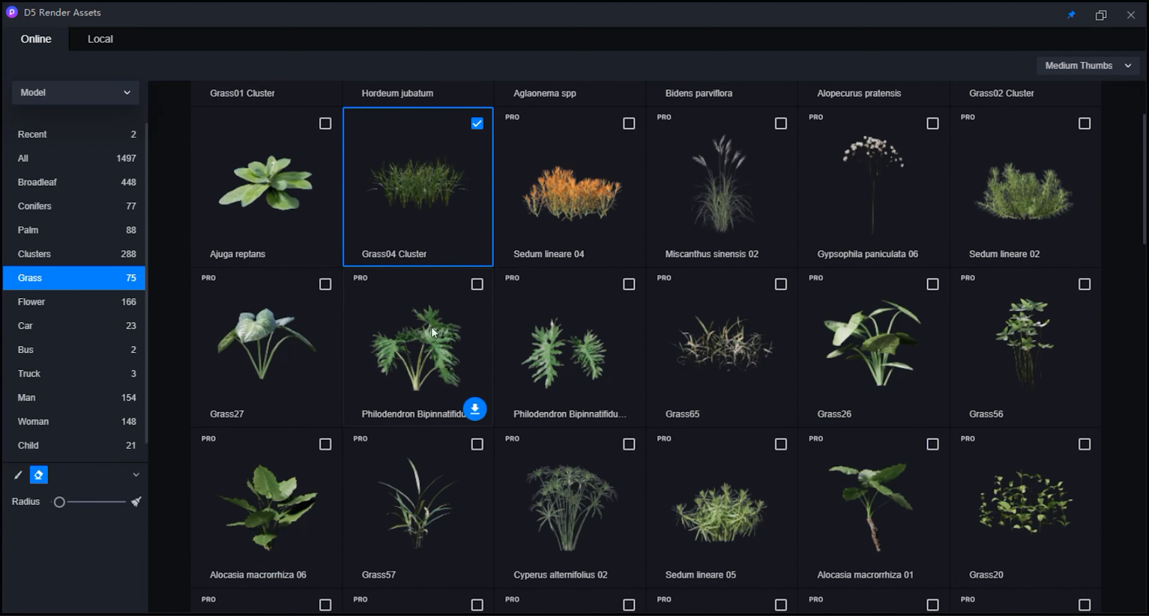
scroll(513, 352, down, 8)
scroll(602, 364, down, 2)
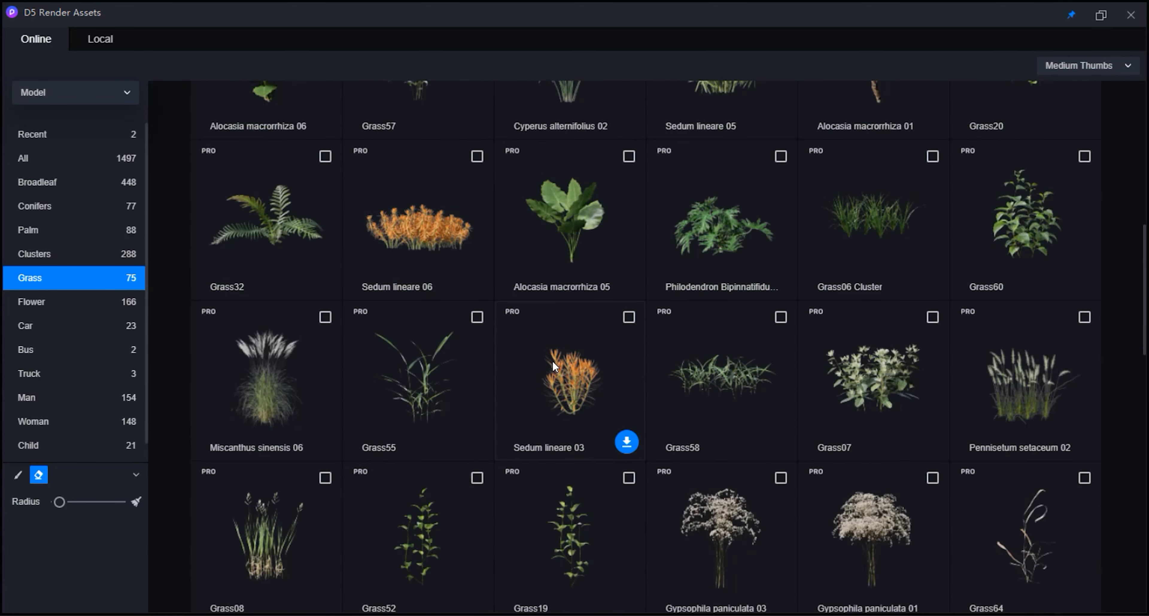
scroll(287, 387, down, 2)
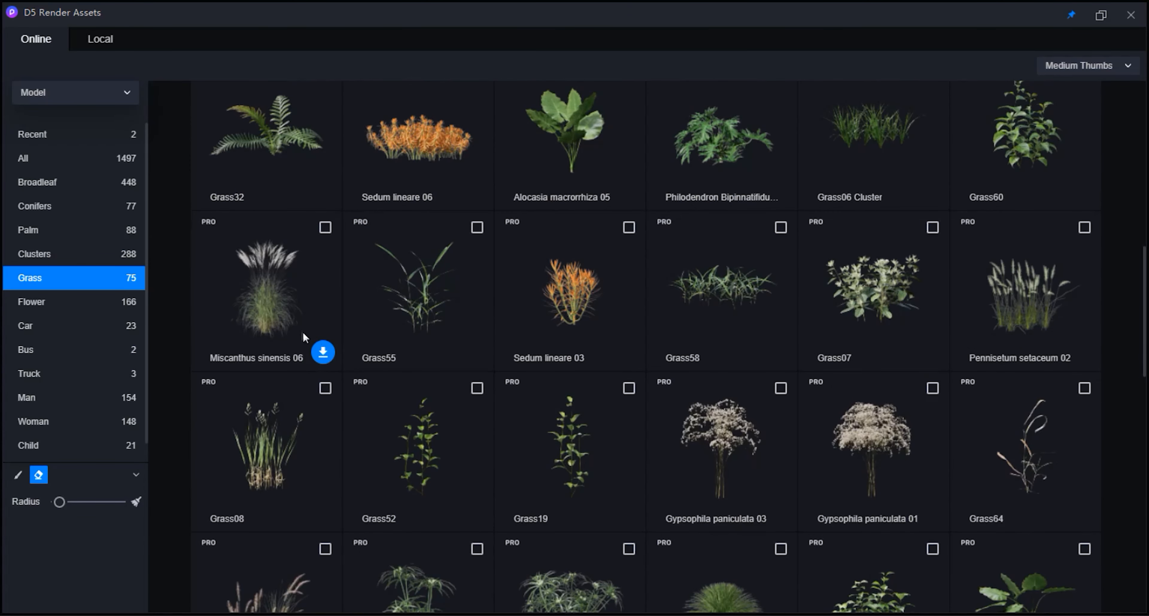
scroll(312, 346, down, 5)
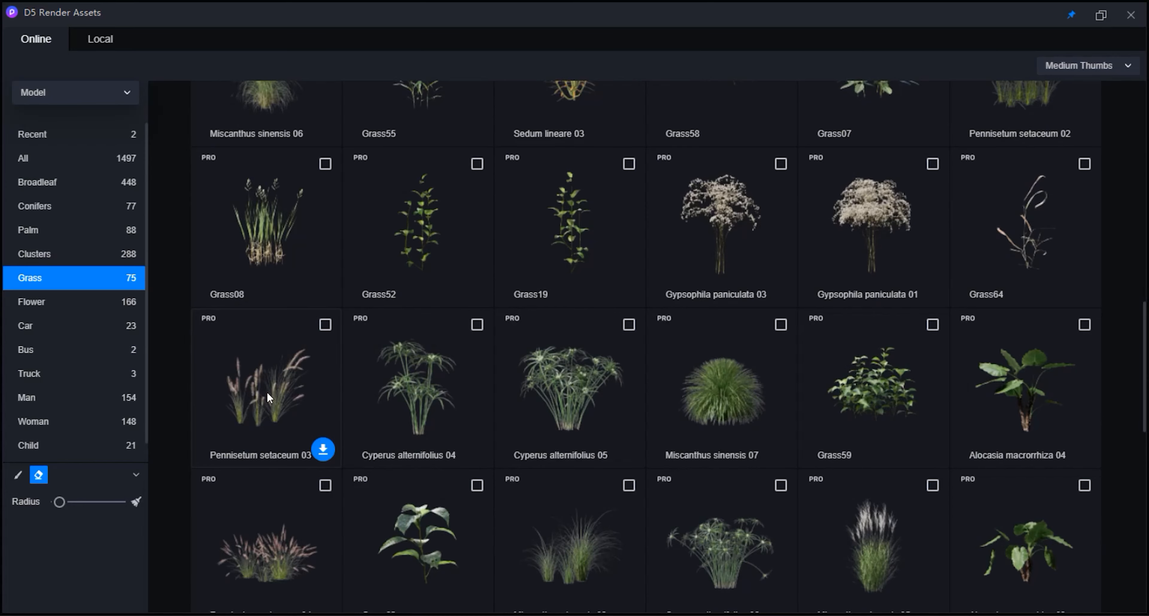
Find the Pennisetum setaceum 06 plant in the model library's Grass category and download it
scroll(258, 386, up, 1)
scroll(259, 390, down, 6)
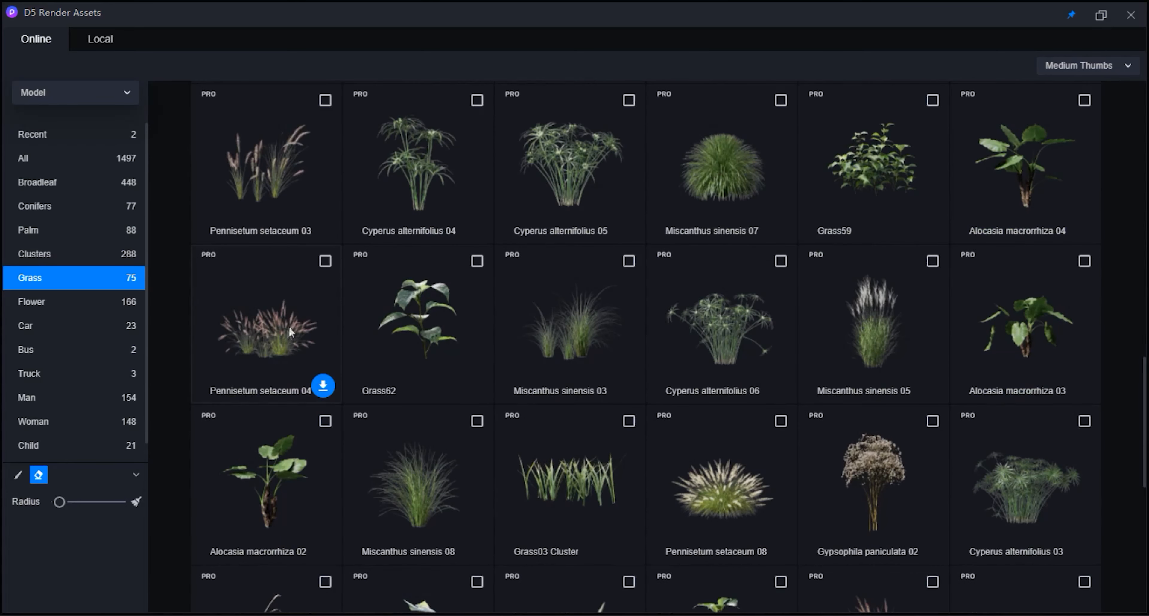
scroll(461, 358, down, 3)
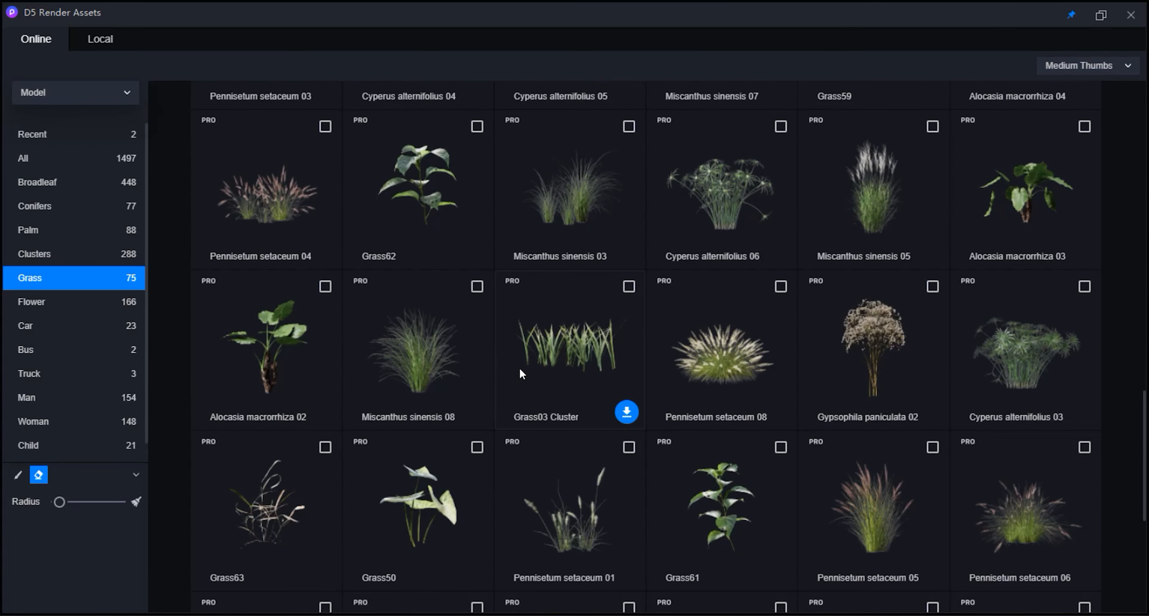
scroll(686, 378, down, 5)
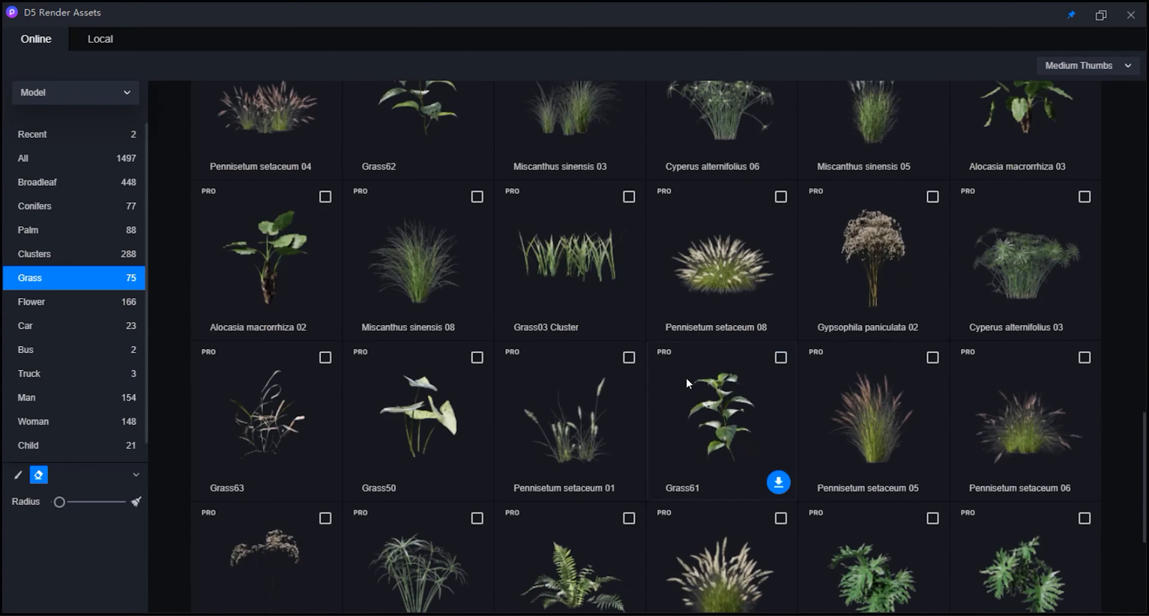
scroll(646, 381, down, 2)
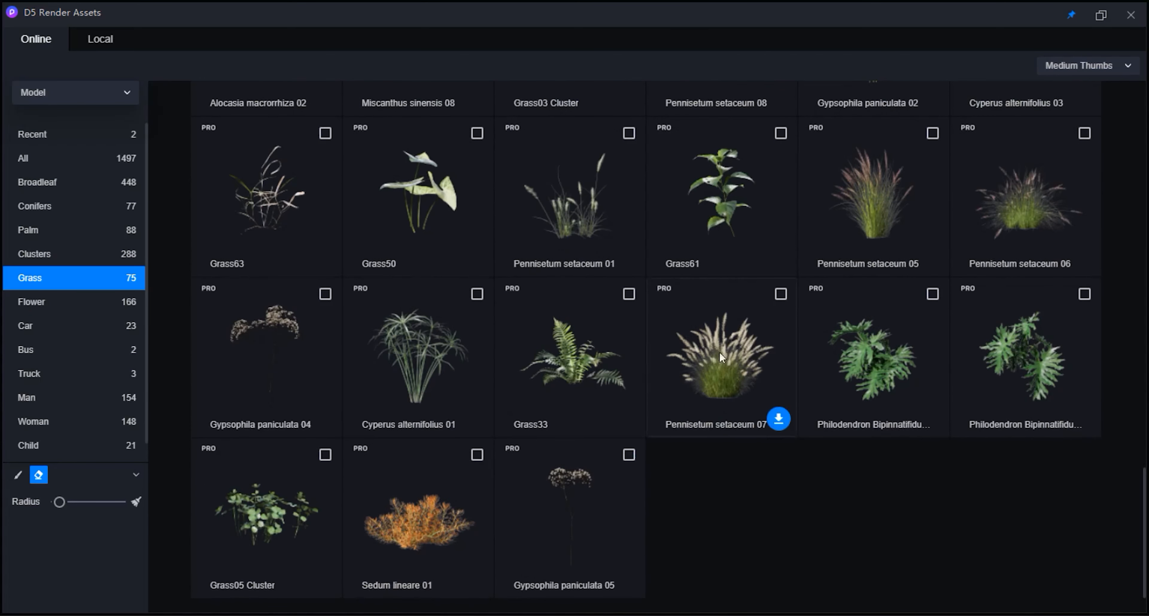
scroll(719, 352, up, 1)
click(1041, 259)
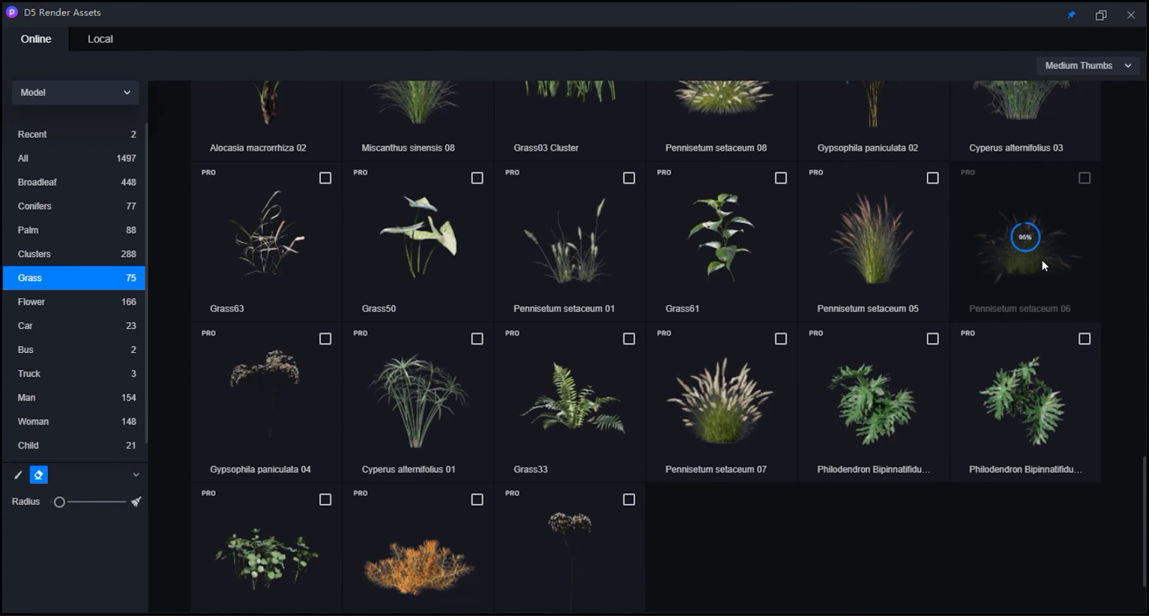
Switch from erasing to painting with Pennisetum setaceum 06 selected, lowering the brush flow and slightly raising the variation
drag(1143, 475, 1138, 81)
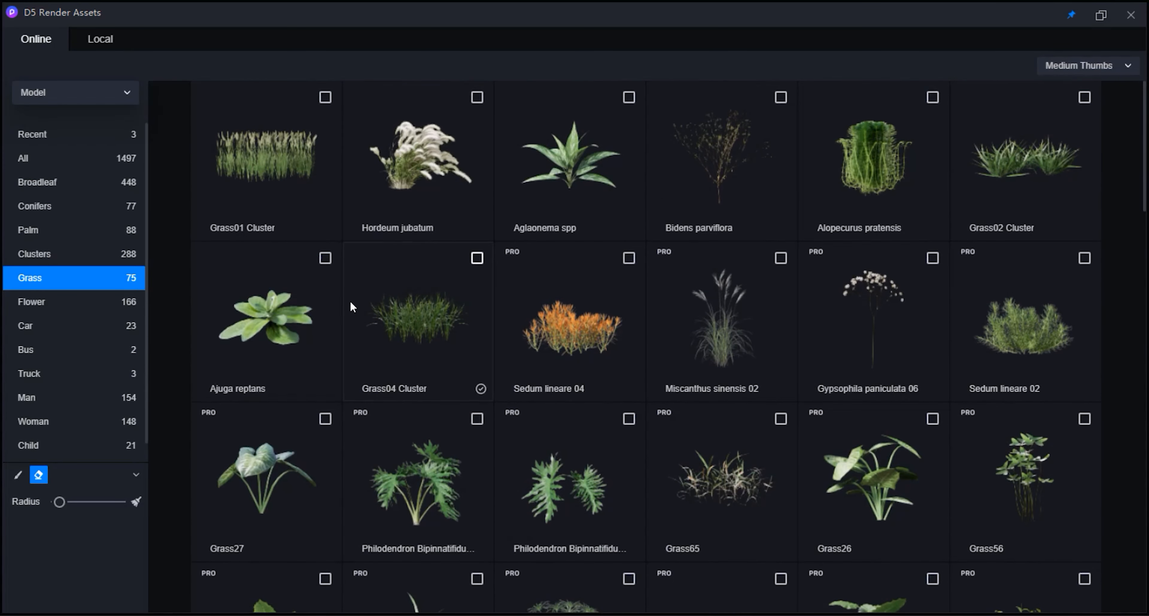
click(18, 475)
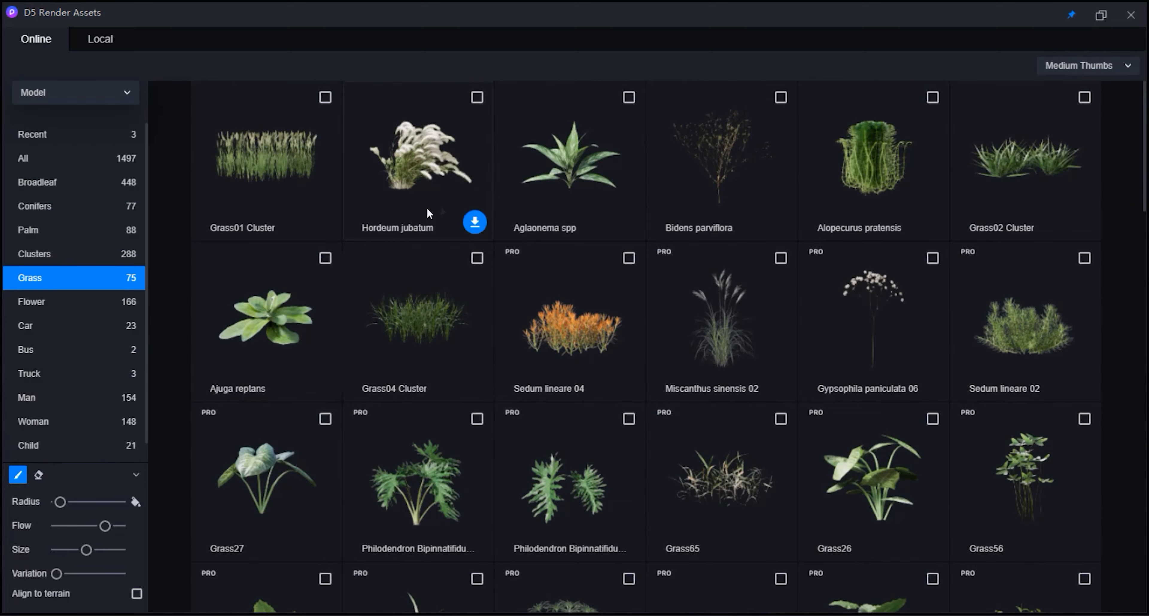
drag(1144, 152, 1123, 516)
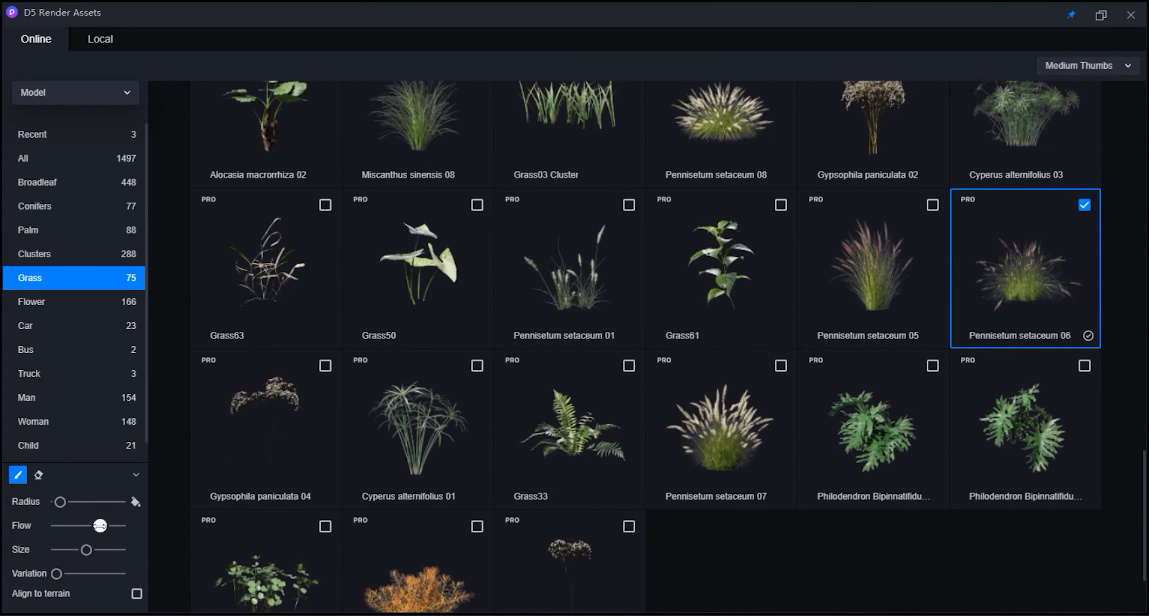
drag(73, 532, 74, 532)
drag(57, 574, 64, 574)
Brush Pennisetum setaceum 06 over the grassy slope beside the shore and enlarge the brush radius
click(1132, 15)
right_drag(761, 303, 300, 444)
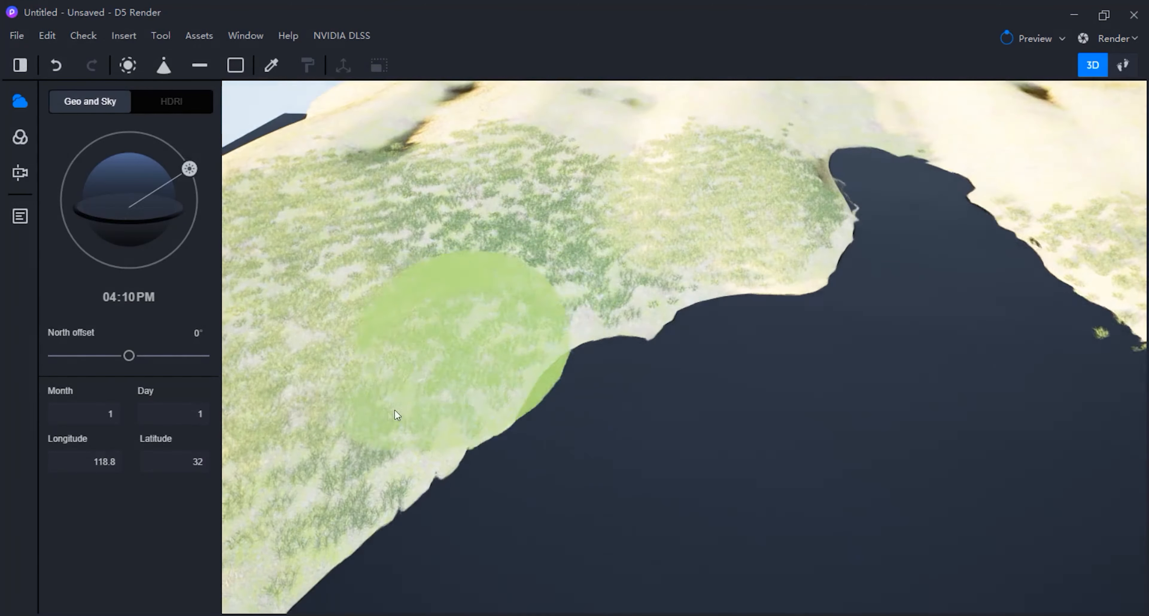
drag(395, 410, 815, 192)
scroll(671, 264, up, 3)
scroll(622, 355, down, 3)
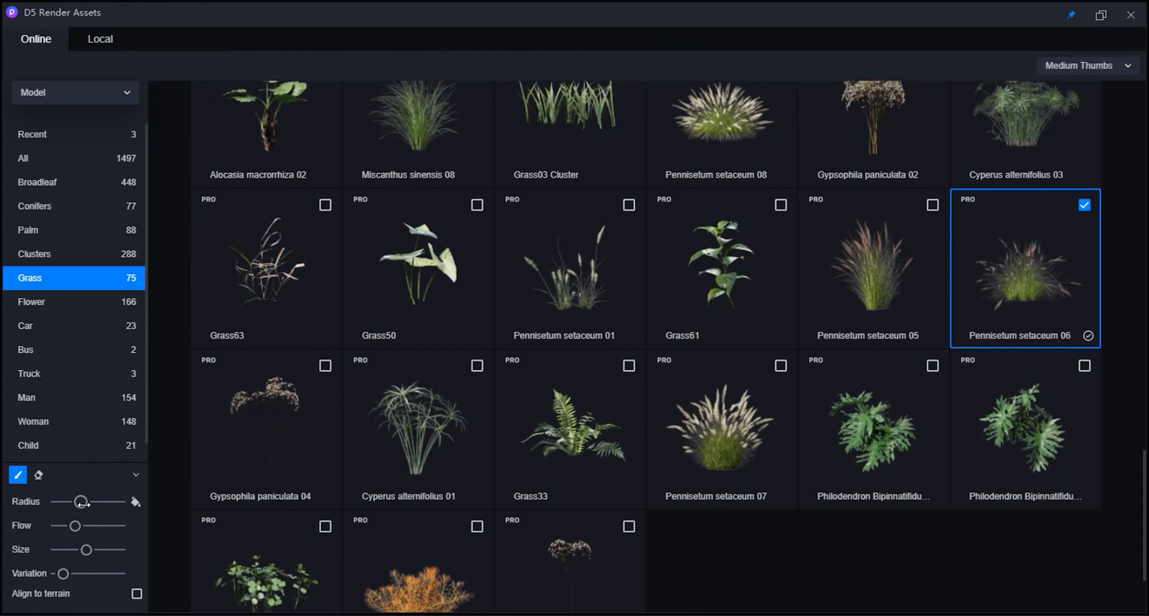
click(1131, 14)
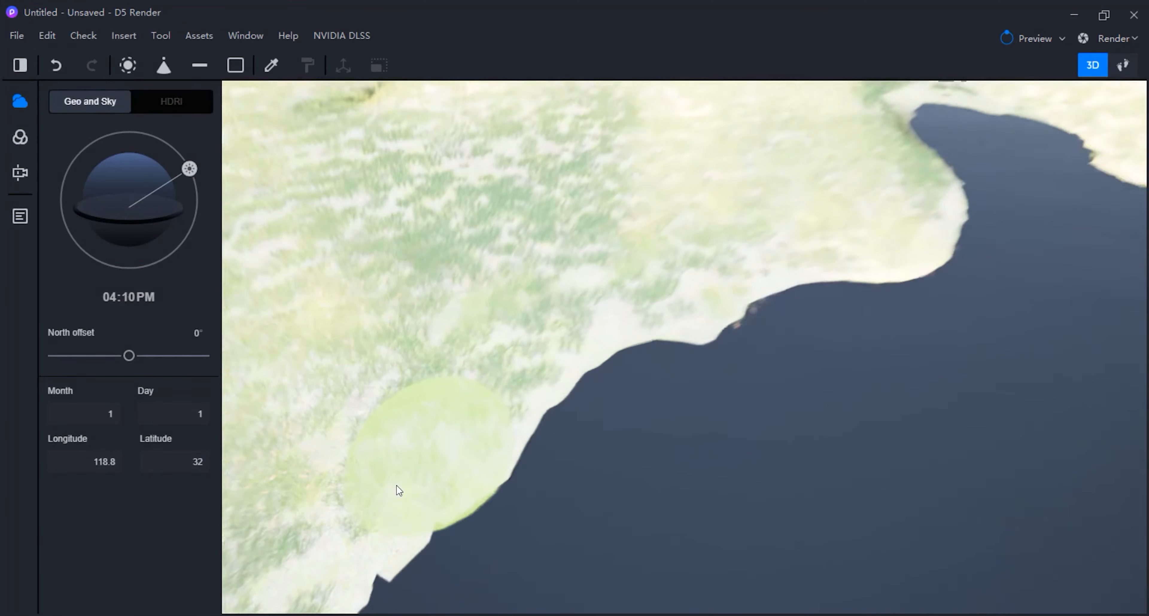
Scatter Pennisetum setaceum 06 across the near bank, from the shoreline up to the mouth of the inlet
scroll(758, 268, down, 5)
scroll(756, 287, up, 5)
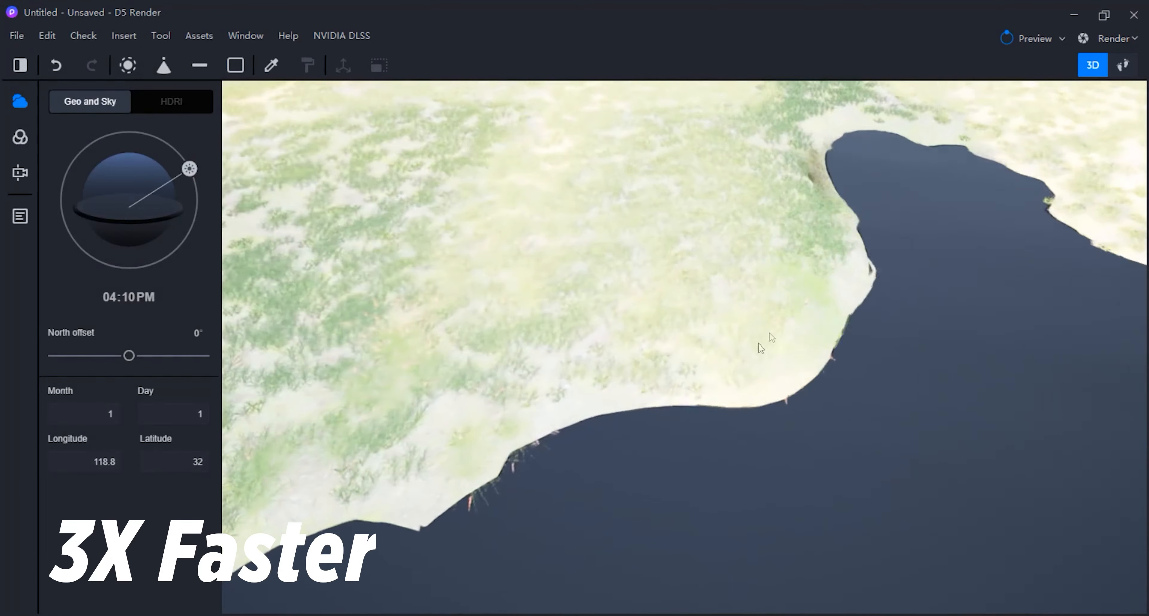
mouse_move(468, 401)
mouse_down()
mouse_move(754, 194)
mouse_move(319, 430)
mouse_move(769, 147)
mouse_up()
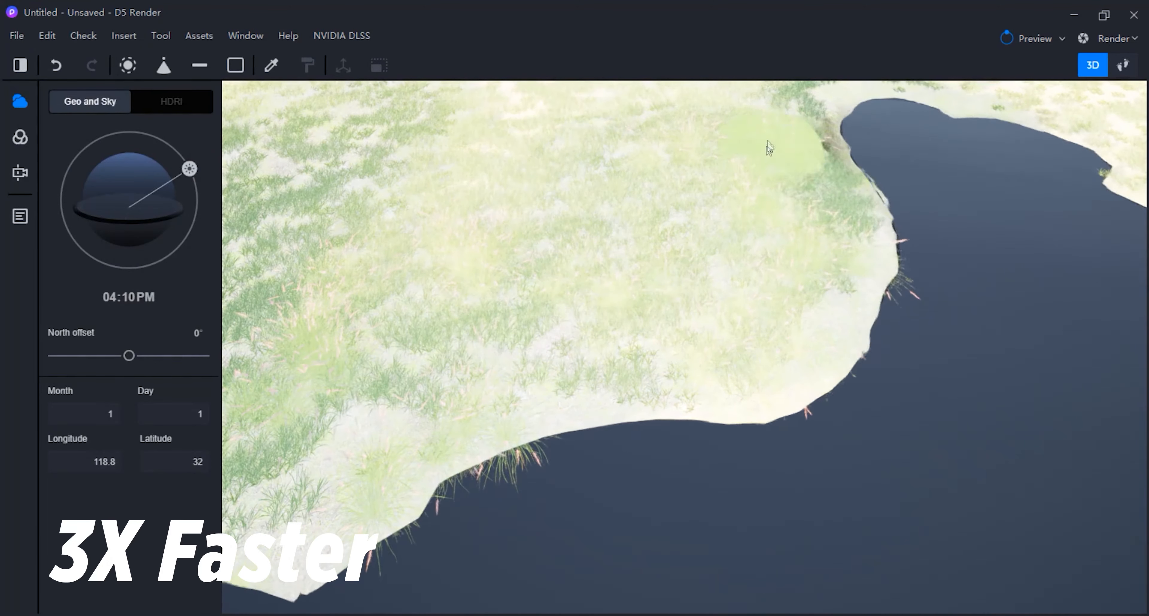
scroll(480, 321, down, 5)
scroll(861, 167, up, 5)
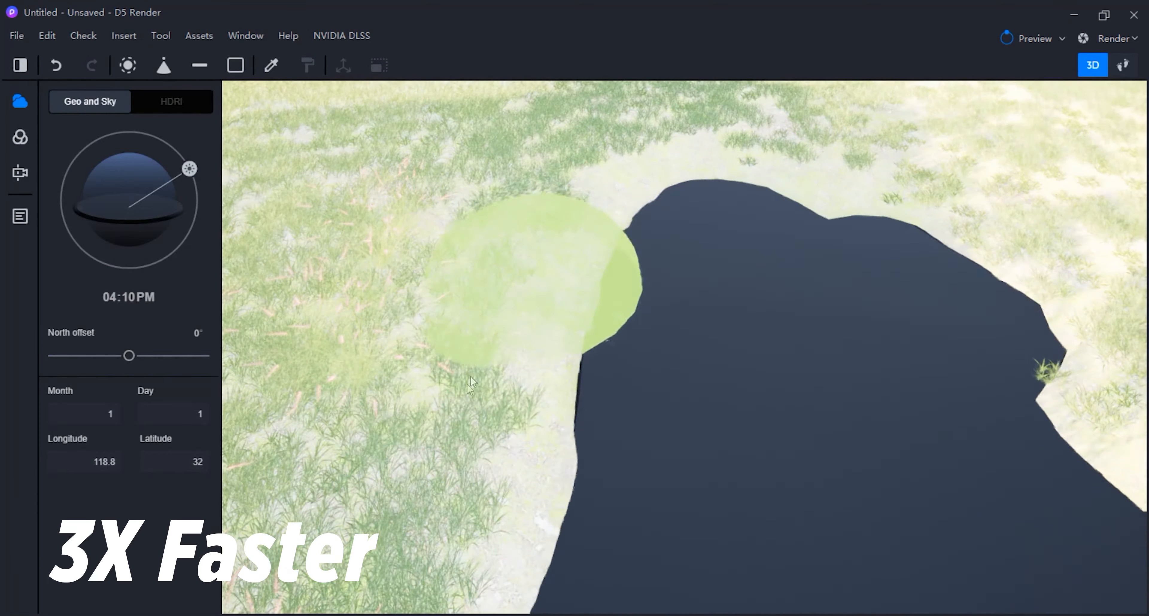
Scatter Pennisetum setaceum 06 around the head of the inlet and onto the opposite shore
mouse_move(566, 267)
mouse_down()
mouse_move(525, 218)
mouse_move(961, 210)
mouse_move(1062, 365)
mouse_up()
scroll(526, 249, down, 4)
drag(526, 249, 1000, 397)
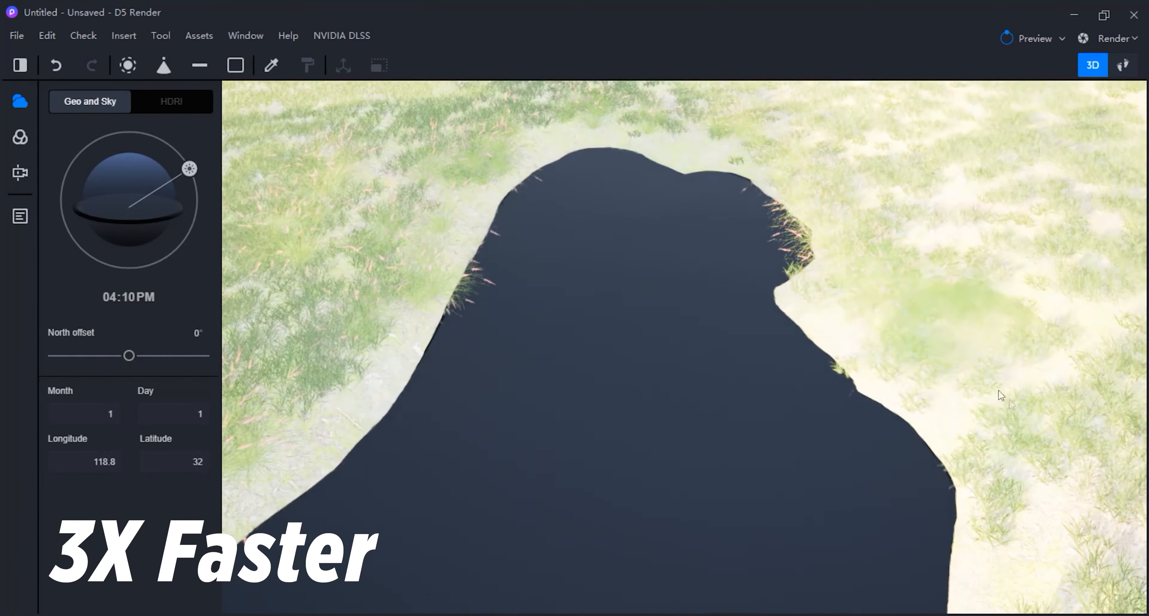
scroll(698, 220, down, 3)
mouse_move(698, 221)
mouse_down()
mouse_move(987, 493)
mouse_move(713, 250)
mouse_up()
scroll(713, 250, down, 4)
scroll(892, 523, up, 3)
Continue scattering Pennisetum setaceum 06 over the opposite bank, past the small hollow and along its shoreline
mouse_move(734, 403)
mouse_down()
mouse_move(893, 523)
mouse_move(854, 310)
mouse_up()
scroll(839, 379, down, 3)
scroll(951, 524, up, 3)
mouse_move(954, 528)
mouse_down()
mouse_move(808, 315)
mouse_move(1039, 531)
mouse_move(1026, 542)
mouse_up()
scroll(1026, 542, down, 3)
scroll(888, 450, up, 4)
scroll(504, 365, down, 3)
scroll(729, 350, down, 4)
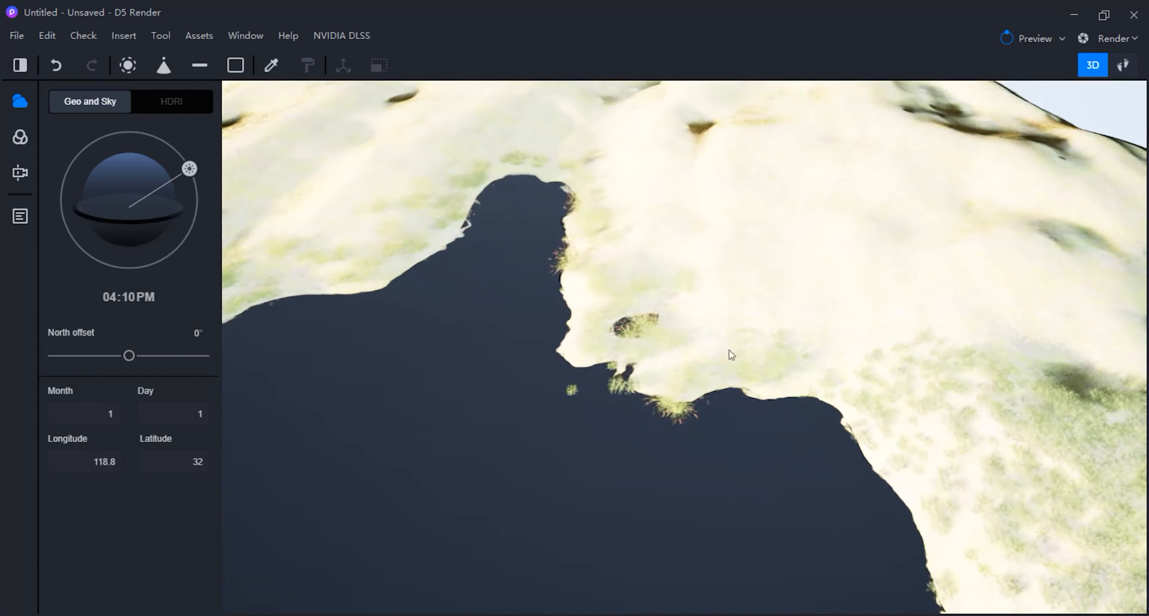
scroll(713, 330, up, 2)
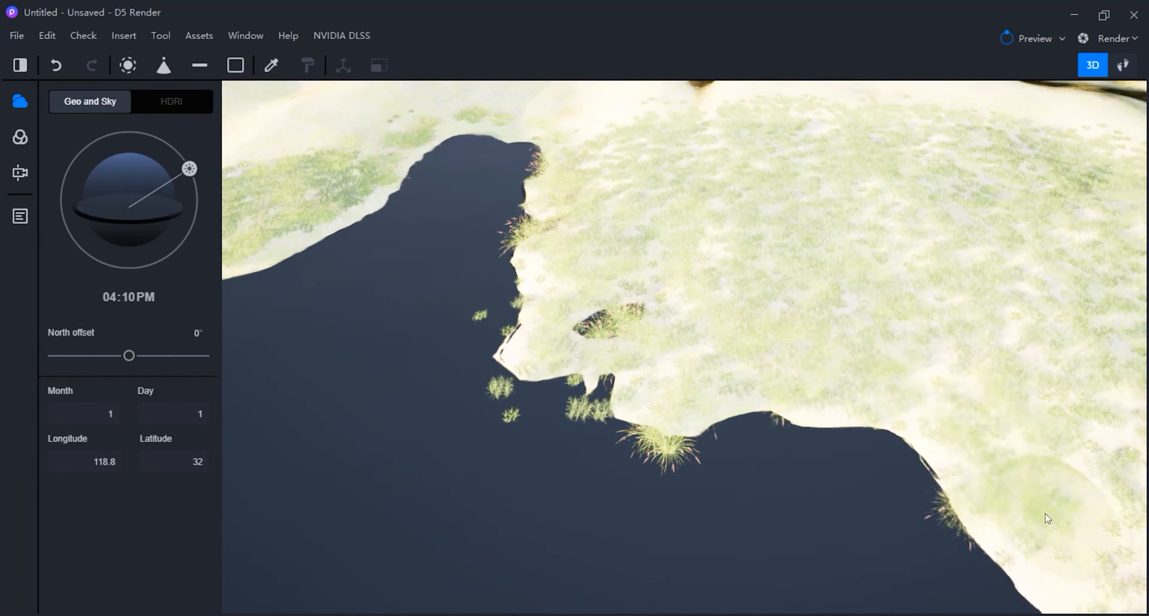
Examine the planted slopes and shoreline on both sides of the inlet from several distances and angles
right_drag(685, 280, 566, 121)
scroll(566, 121, up, 4)
scroll(518, 308, down, 3)
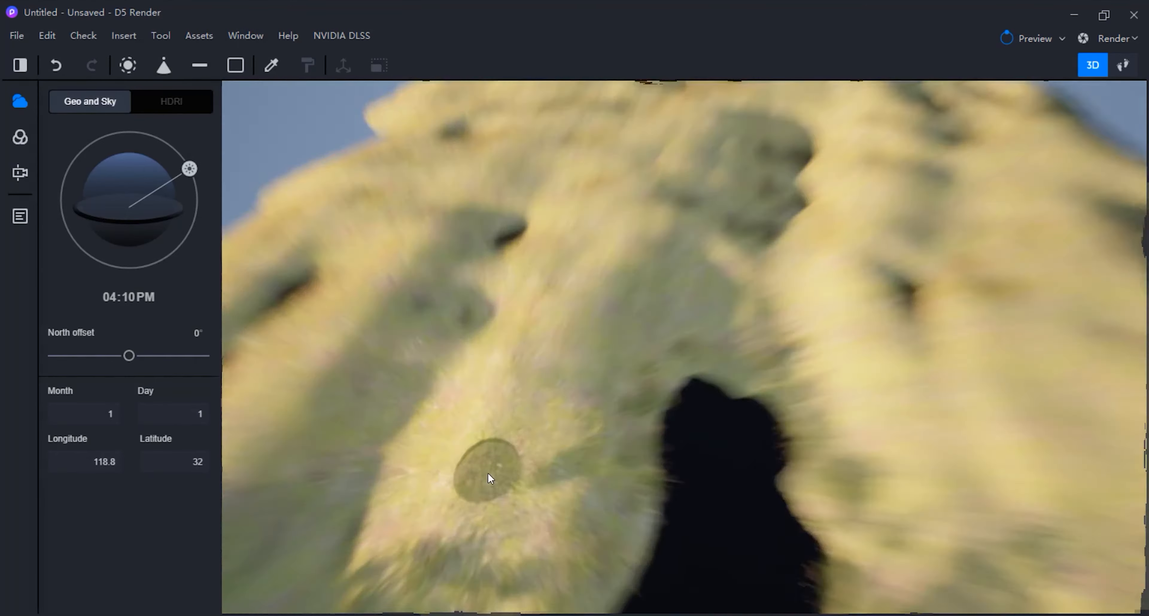
scroll(488, 472, up, 1)
scroll(528, 536, down, 6)
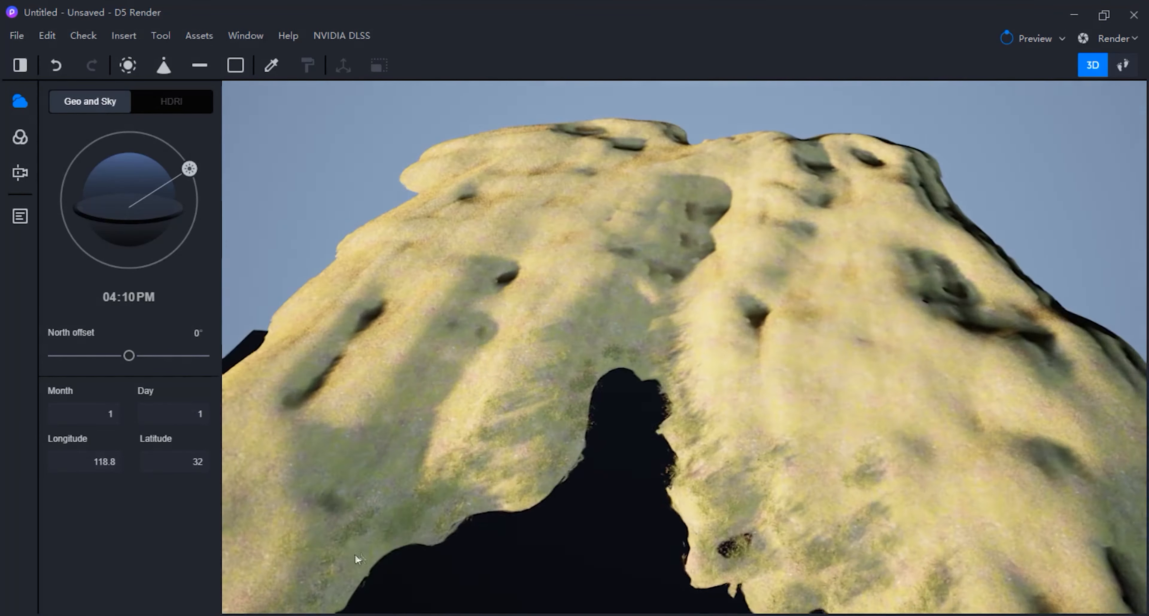
scroll(281, 585, up, 2)
scroll(281, 584, up, 3)
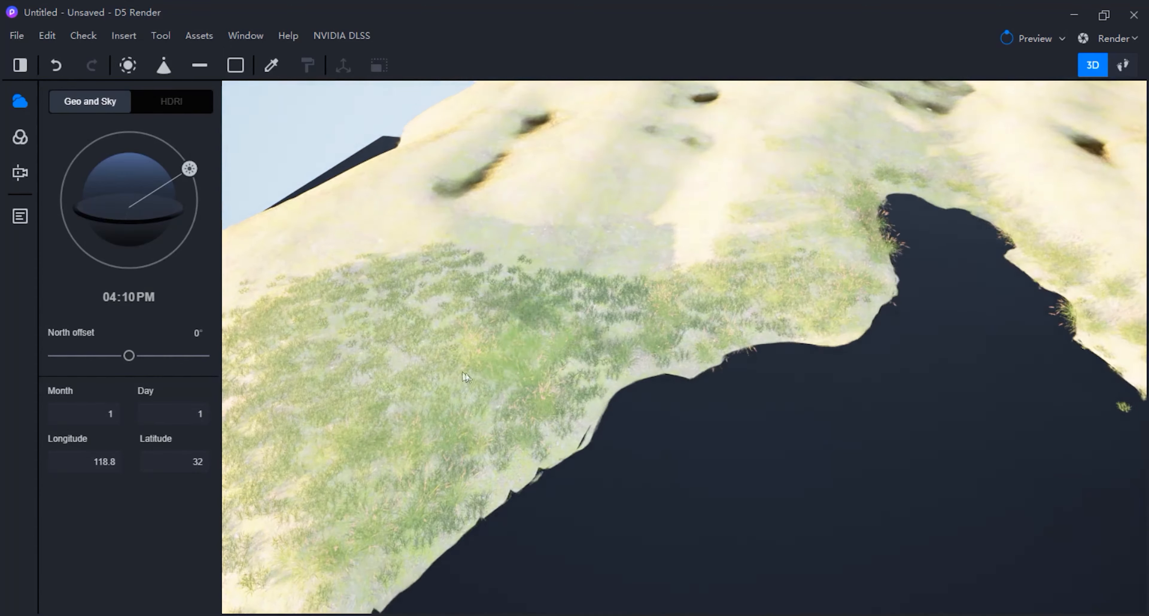
middle_drag(366, 588, 439, 421)
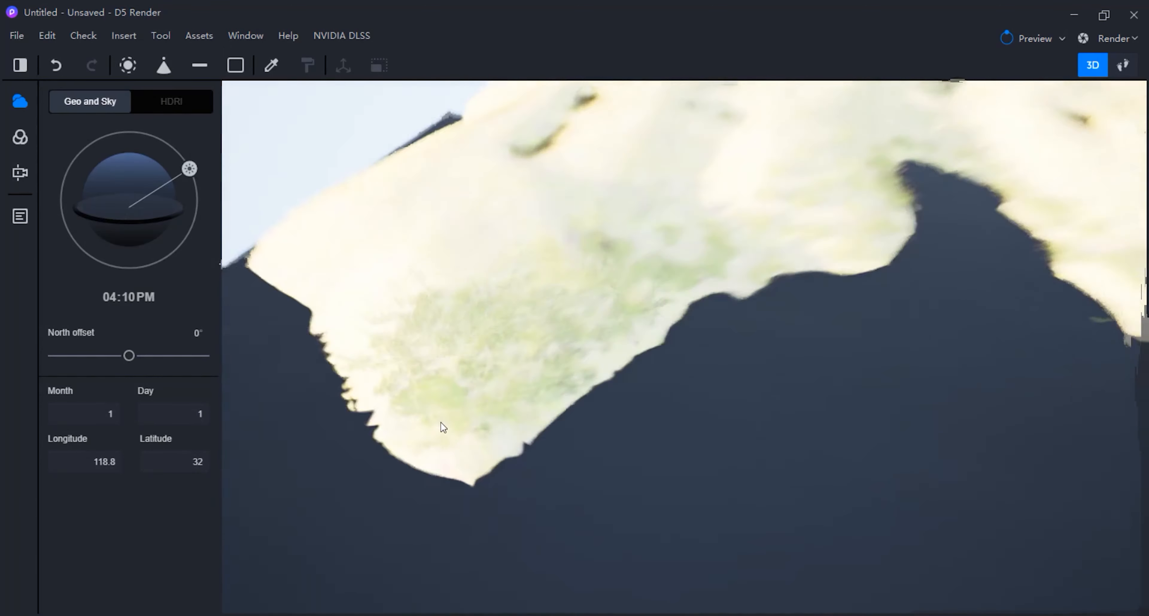
scroll(379, 372, up, 2)
middle_drag(923, 237, 656, 349)
scroll(656, 349, up, 2)
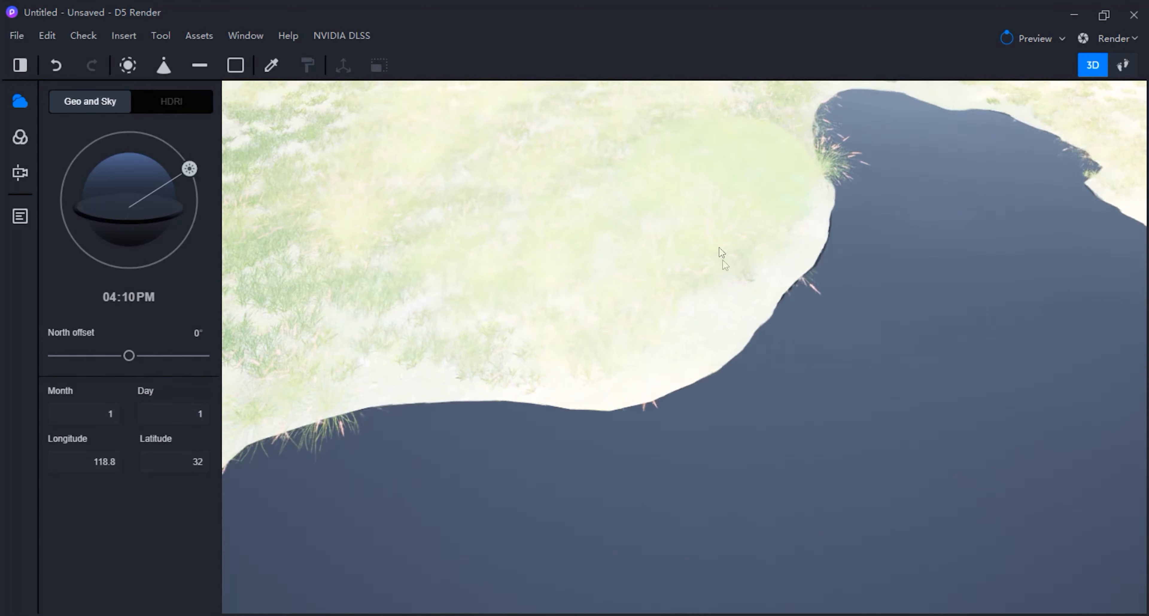
scroll(538, 288, down, 4)
scroll(499, 218, down, 3)
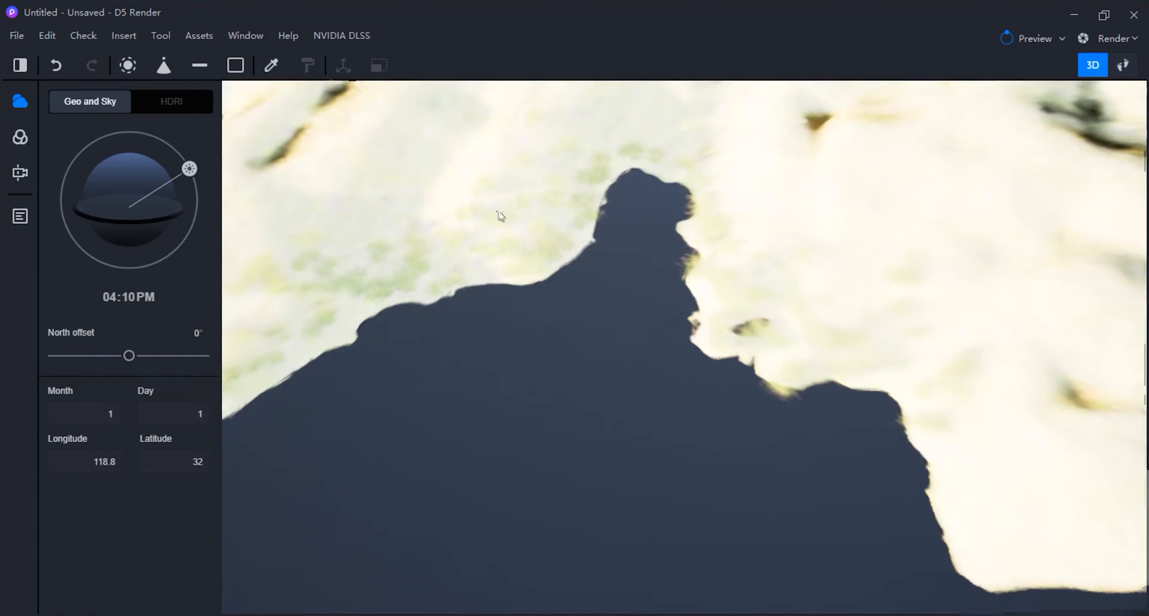
right_drag(500, 216, 777, 131)
right_drag(615, 165, 641, 280)
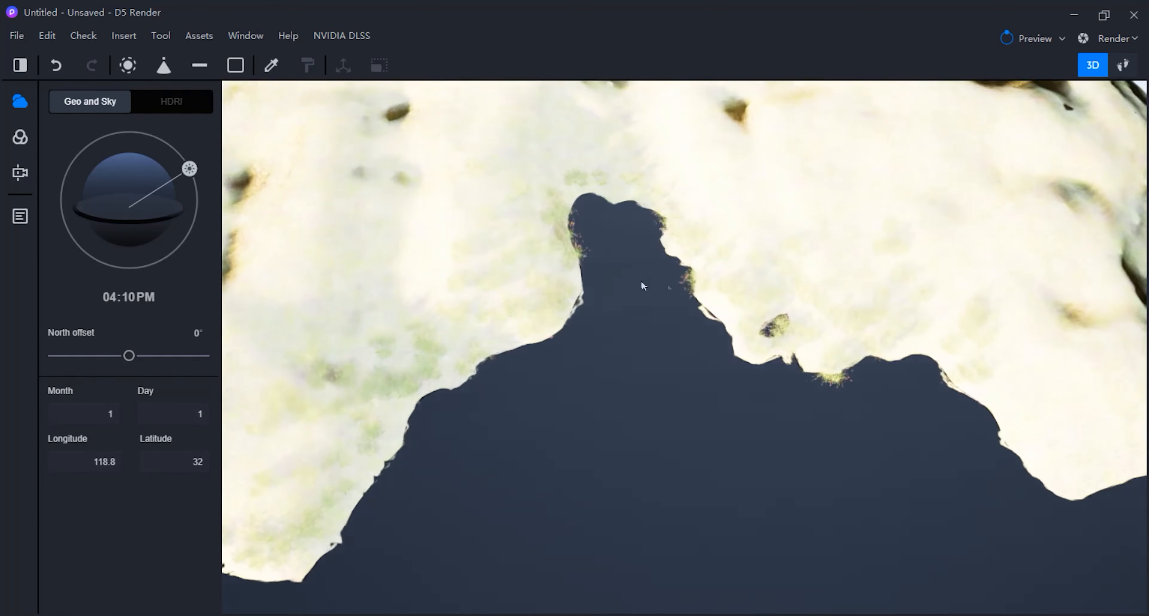
Browse the conifers in the online model library and download Picea rubens
scroll(566, 278, down, 2)
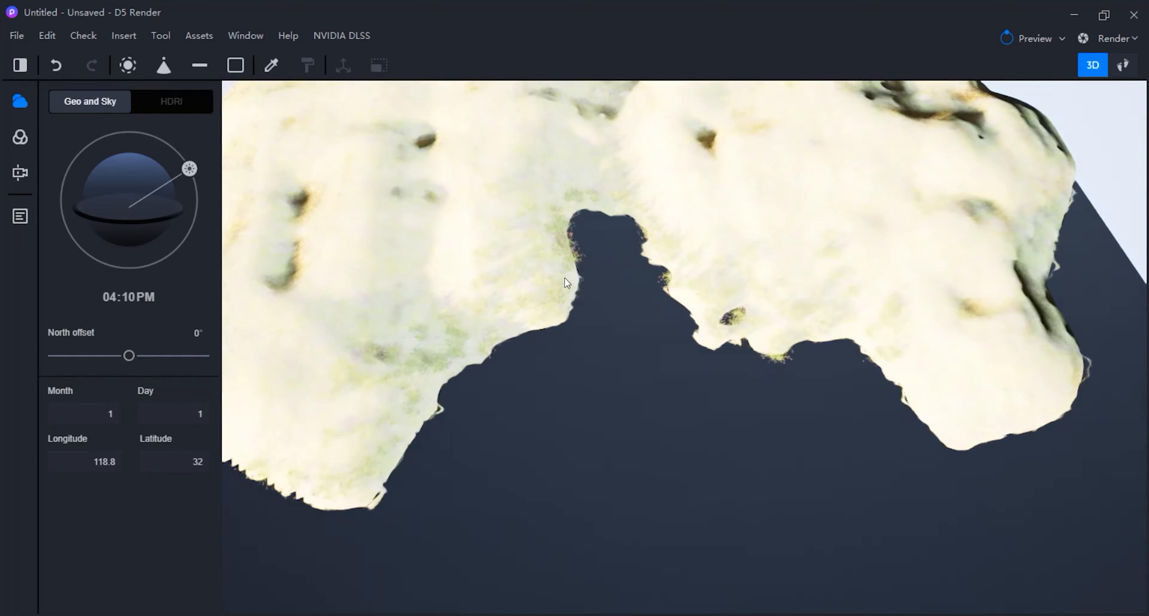
click(196, 35)
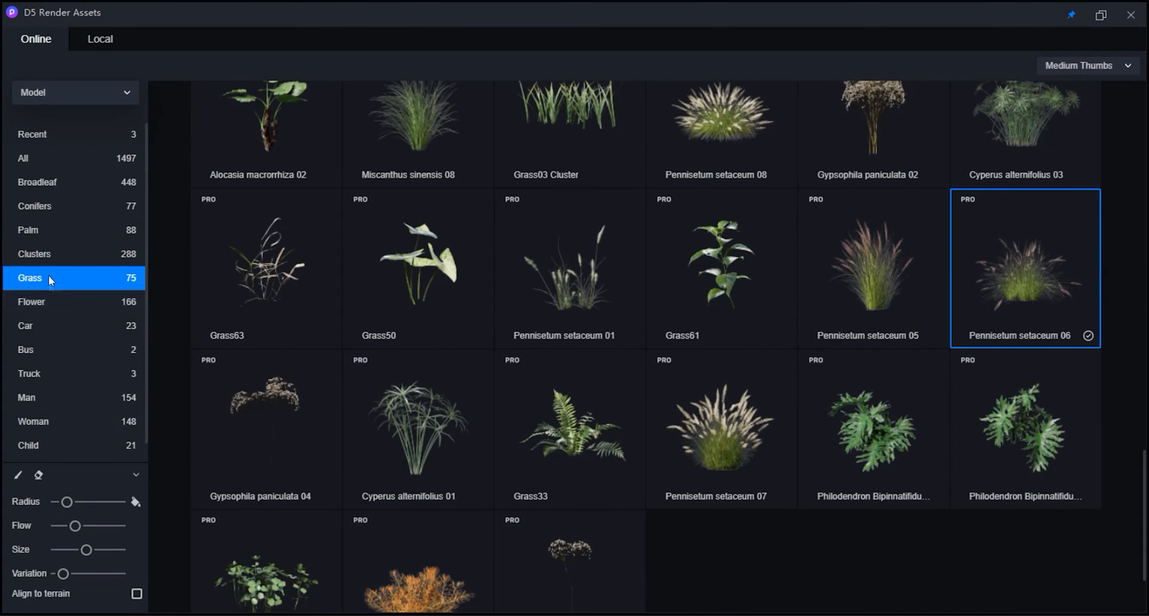
click(47, 254)
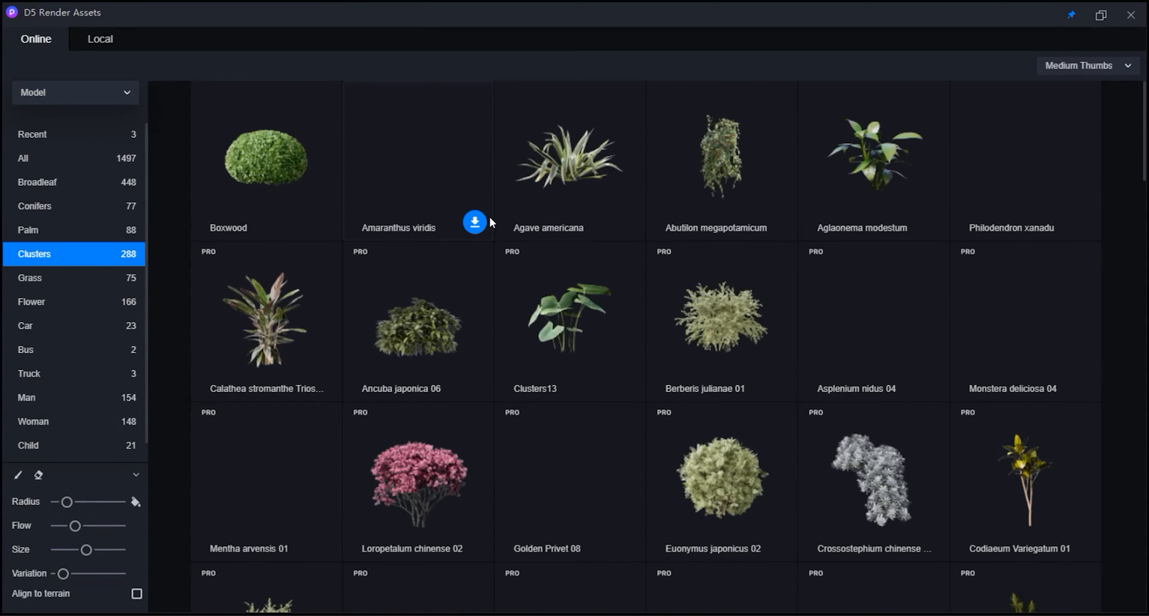
click(61, 210)
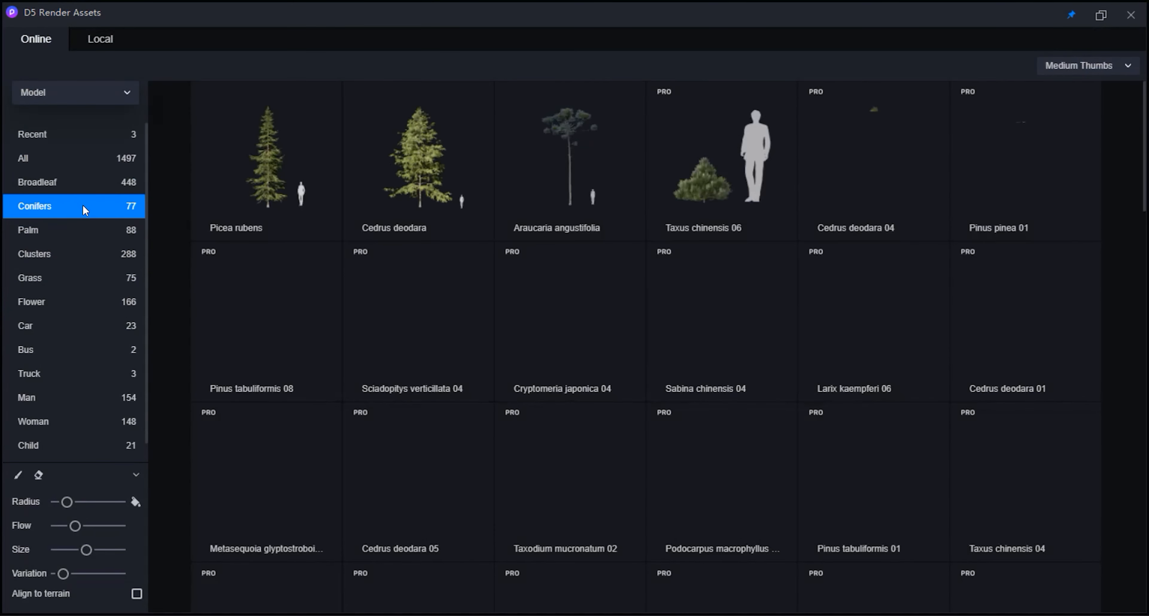
mouse_move(267, 184)
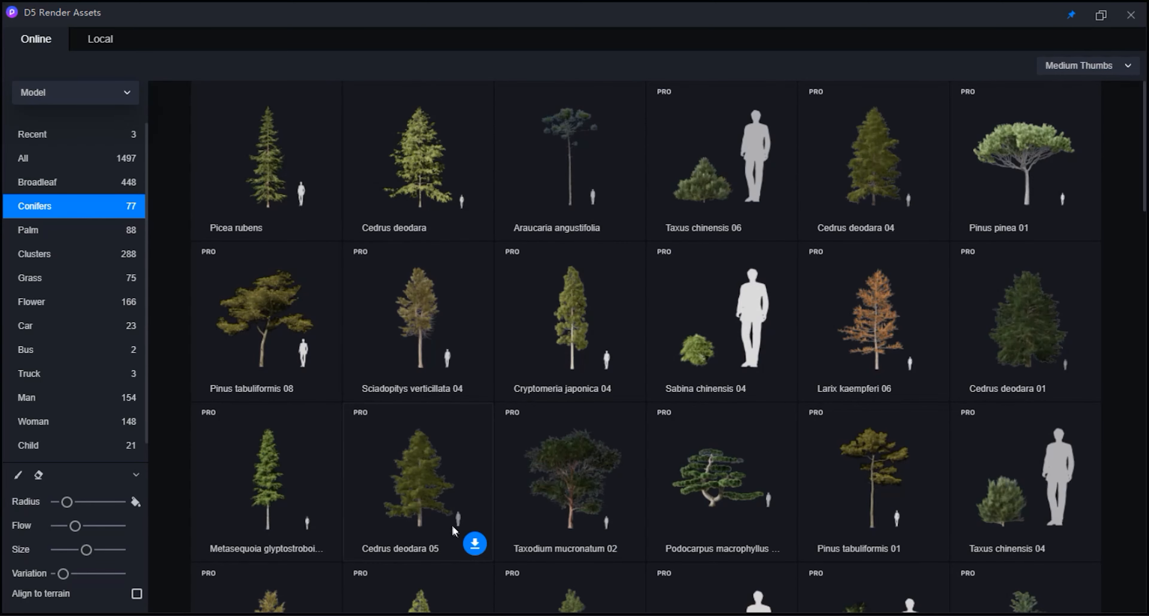
scroll(346, 421, down, 5)
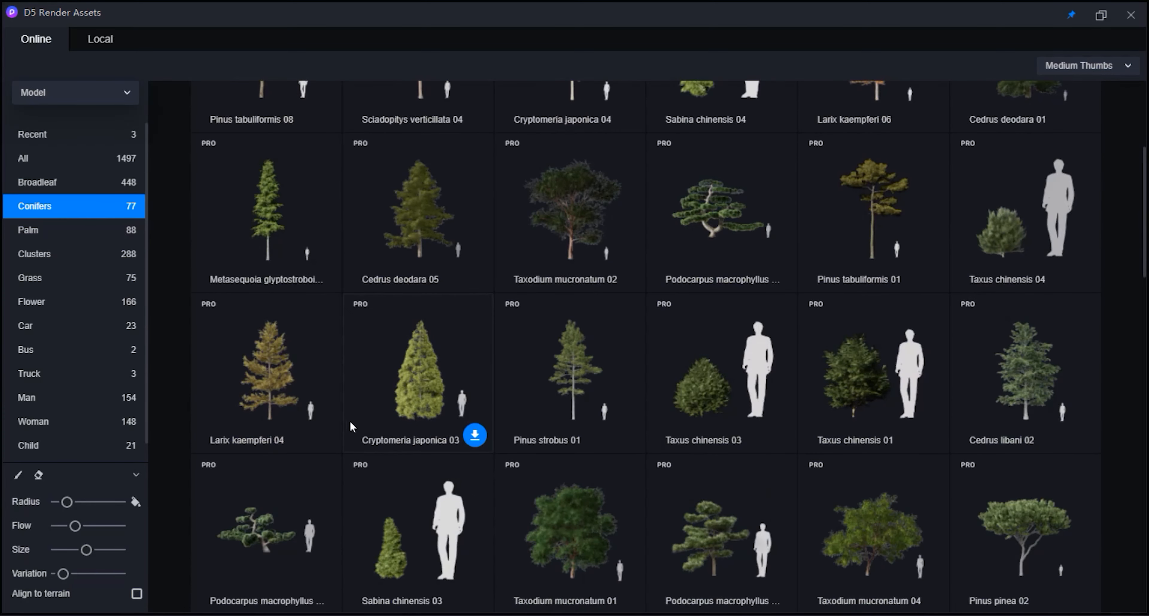
scroll(361, 419, up, 5)
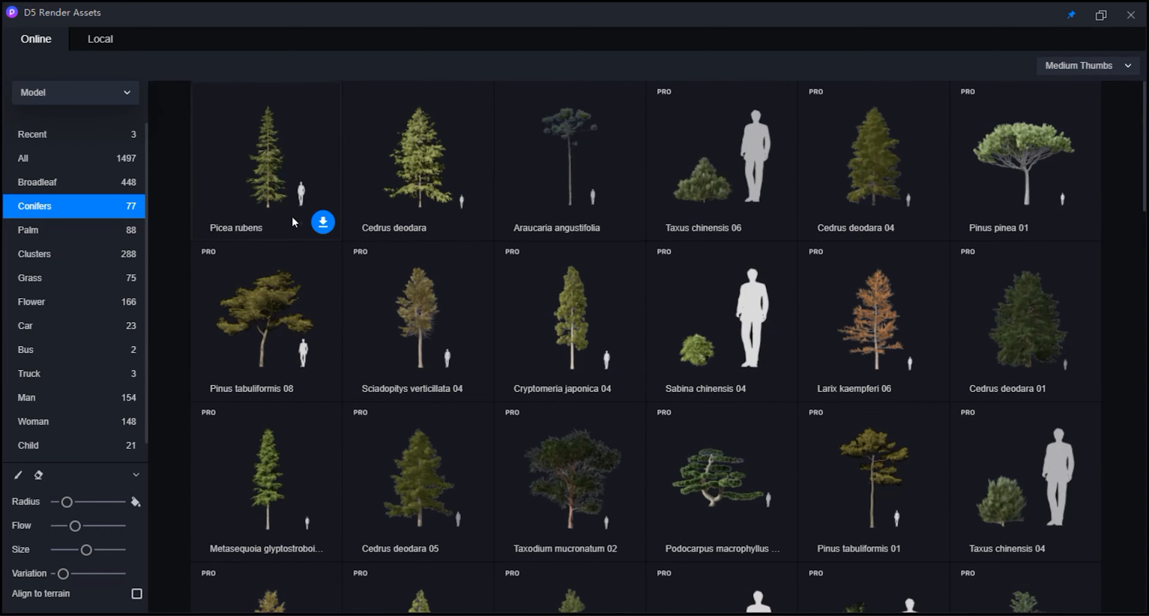
click(264, 160)
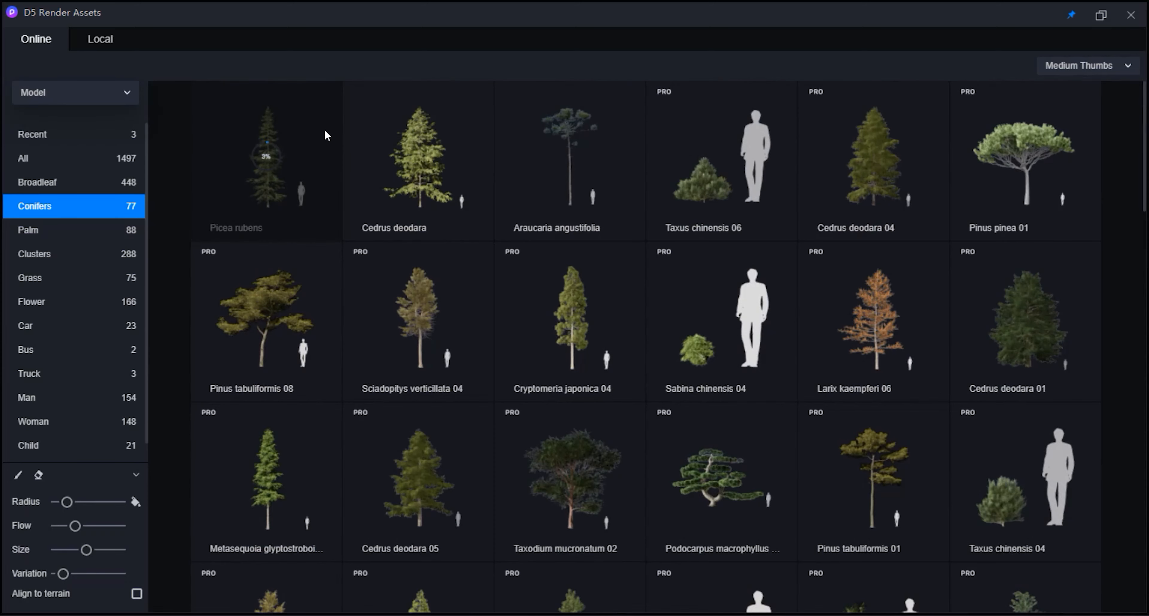
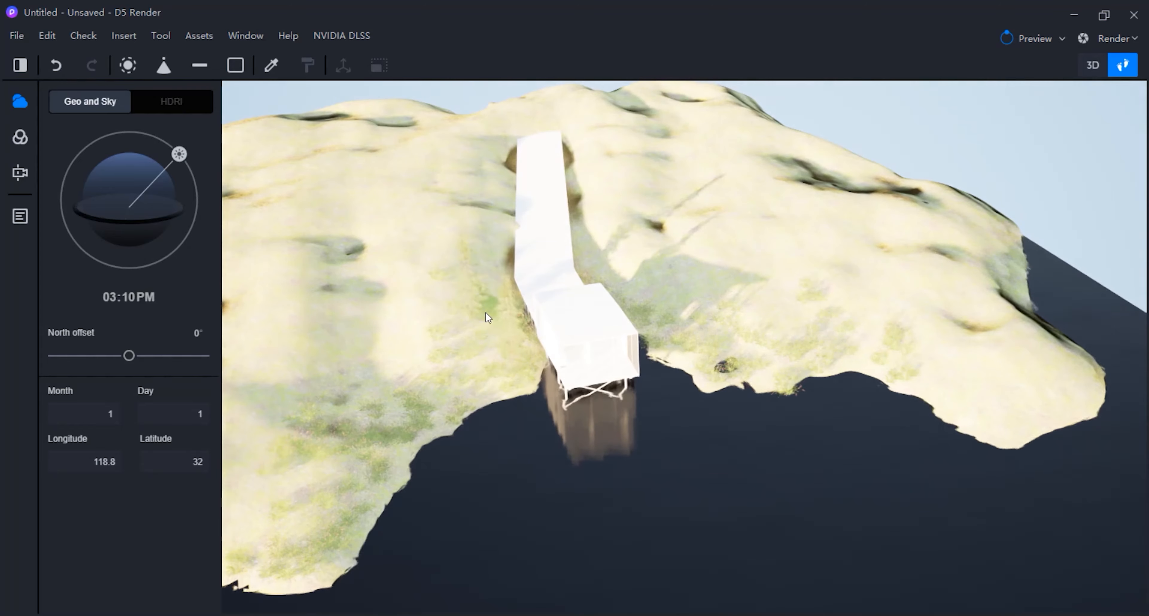
Set the time of day to 05:05 PM and brush Picea rubens trees along both sides of the long building
drag(182, 164, 195, 184)
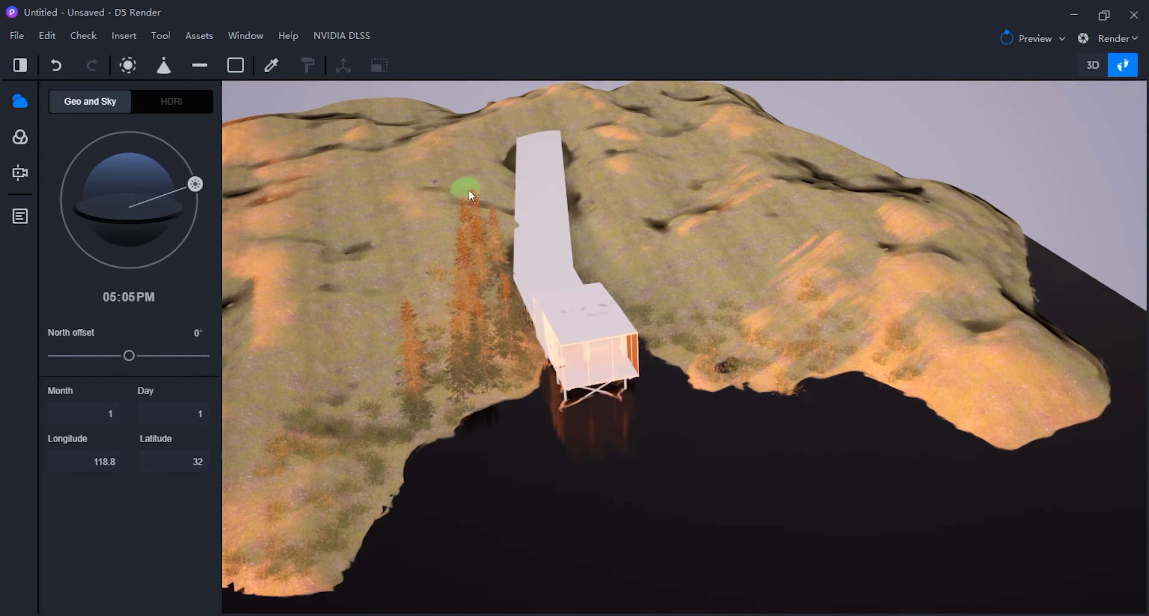
click(484, 185)
click(585, 163)
mouse_move(592, 182)
mouse_down()
mouse_move(603, 232)
mouse_move(640, 249)
mouse_move(634, 265)
mouse_move(597, 257)
mouse_move(657, 292)
mouse_move(679, 356)
mouse_up()
click(680, 355)
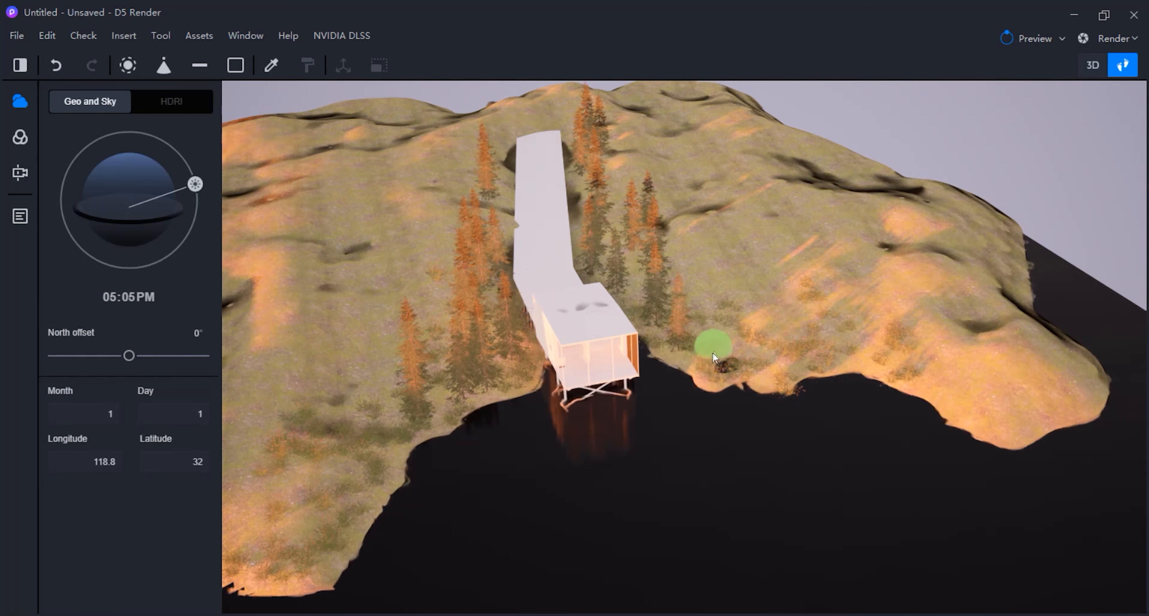
Increase the brush variation and paint more Picea rubens trees on the shore and slope right of the cabin
key(Escape)
click(209, 39)
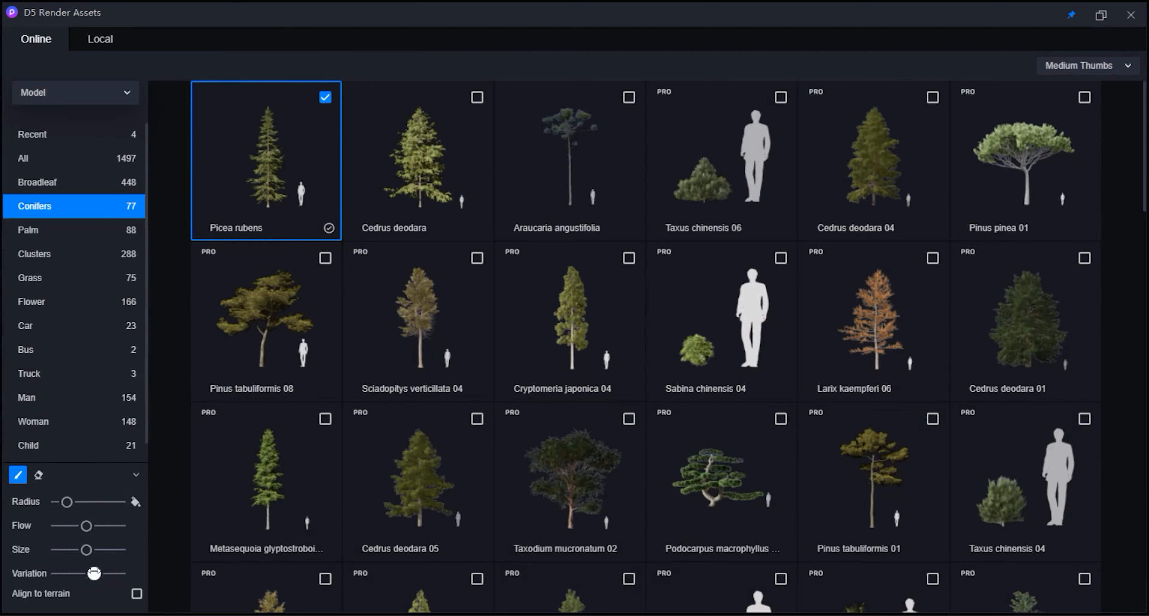
click(1119, 26)
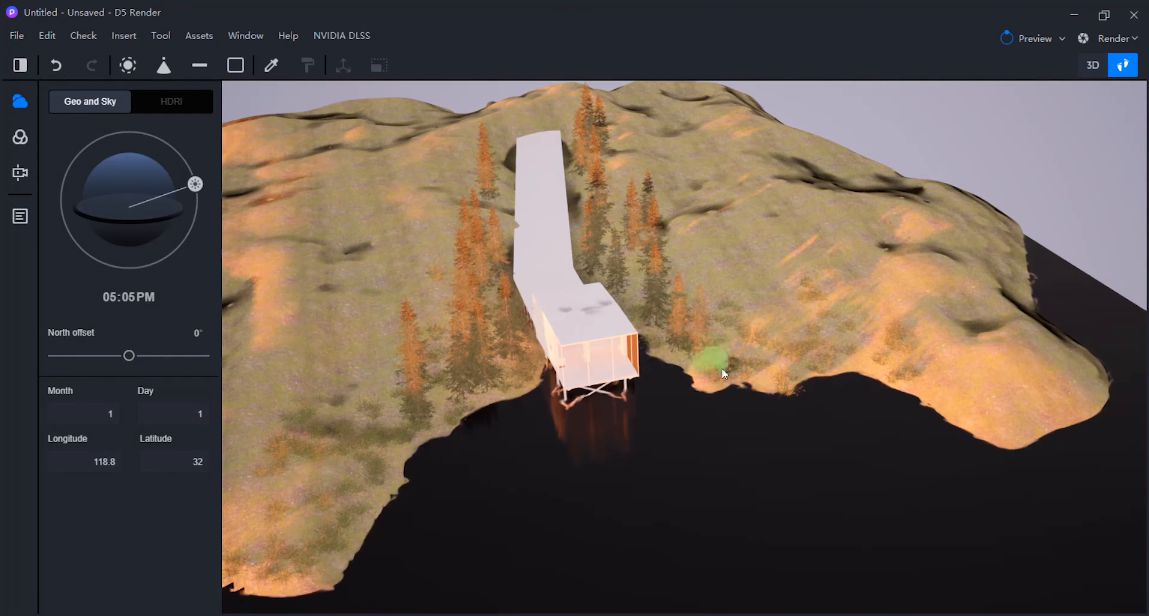
click(787, 369)
click(821, 358)
click(694, 269)
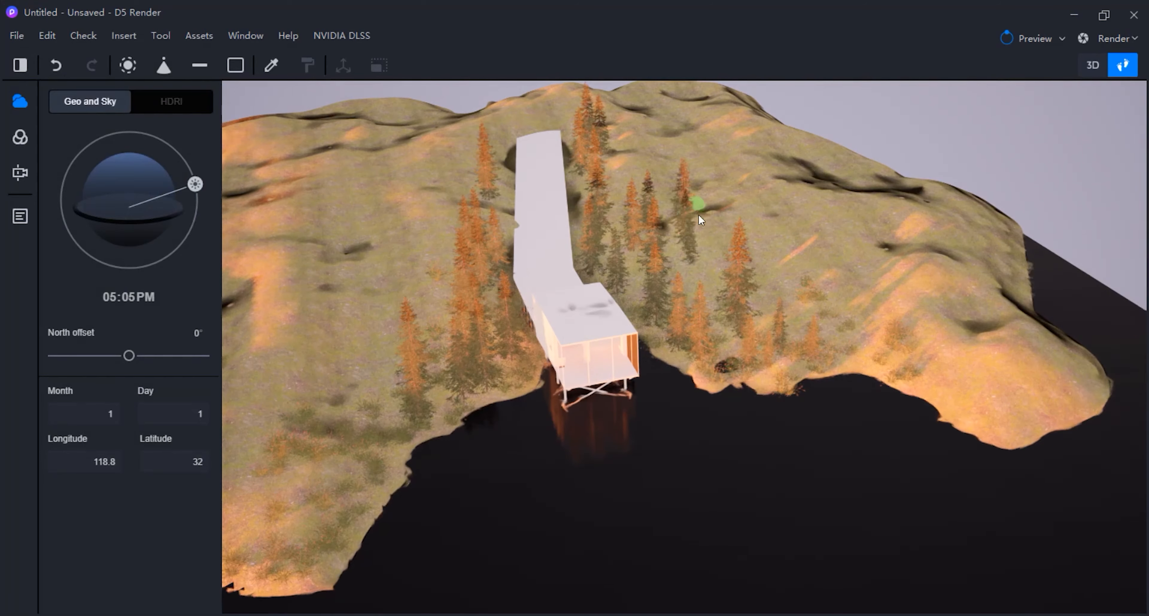
Reduce the brush variation and scatter Picea rubens trees over the slope left of the cabin, down to the shore
click(213, 43)
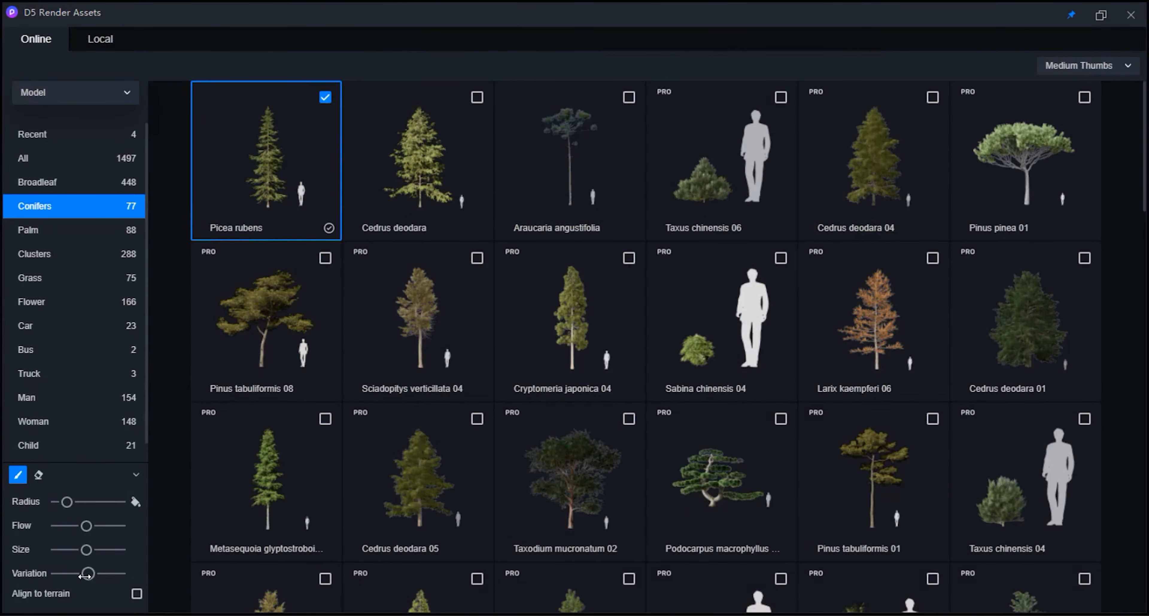
click(1131, 15)
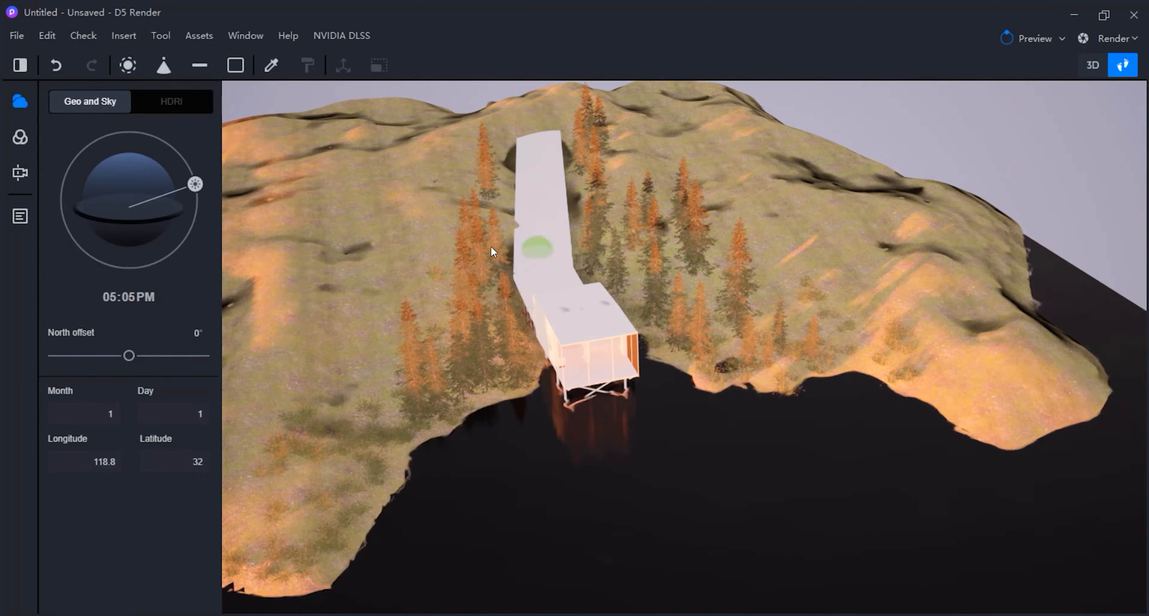
click(423, 308)
click(381, 471)
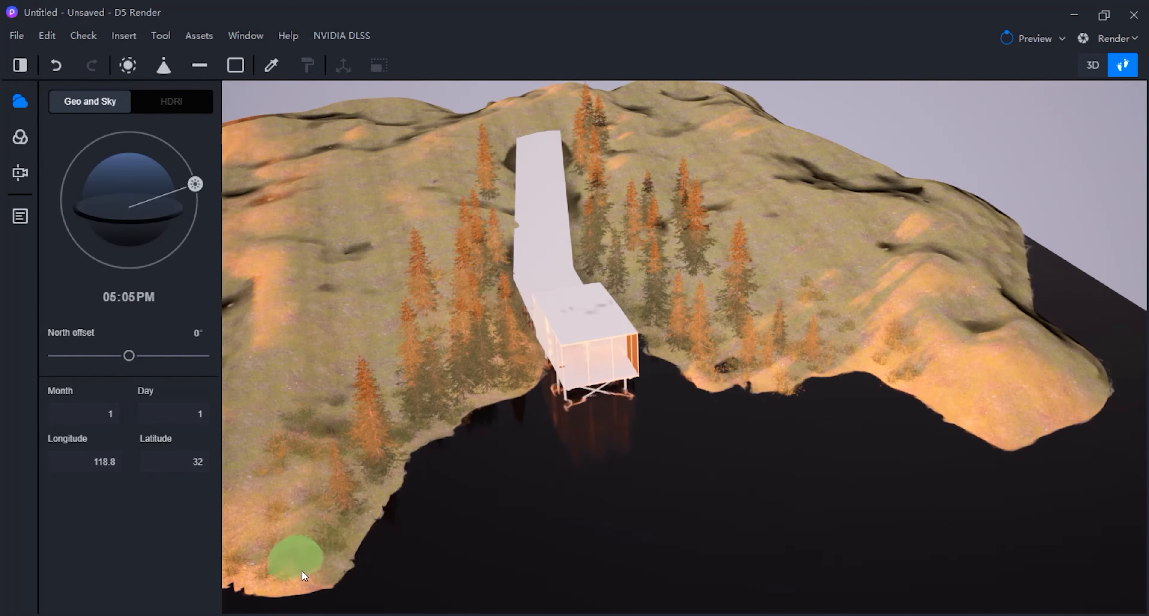
drag(300, 571, 281, 527)
drag(300, 484, 325, 400)
click(374, 385)
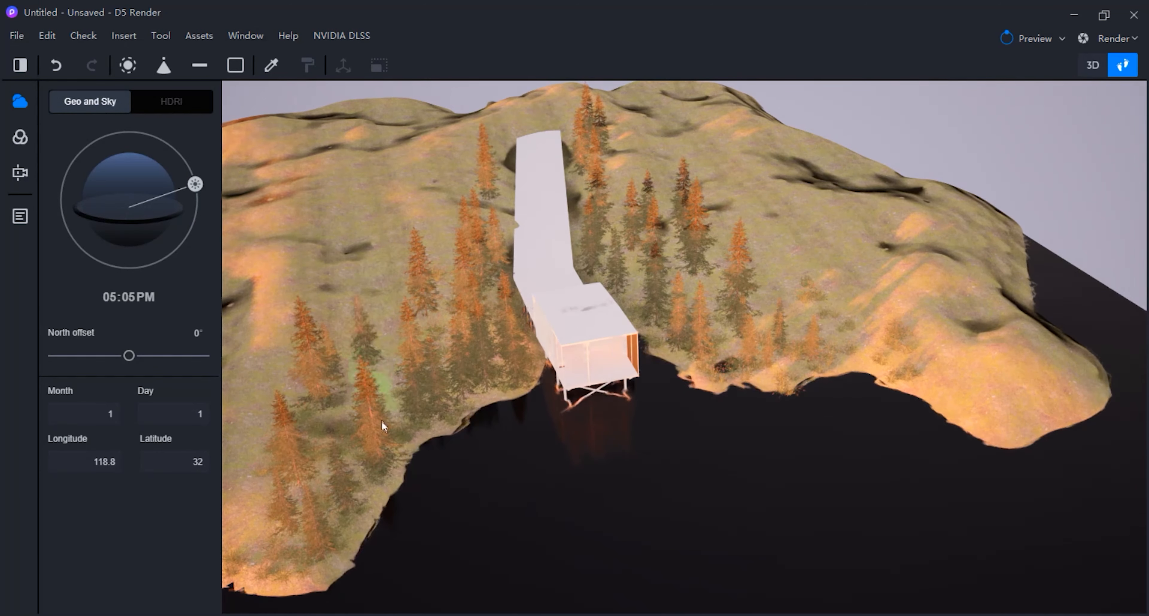
Fill the headland right of the cabin and the upper left slope with Picea rubens trees, and end the brush
mouse_move(858, 350)
mouse_down()
mouse_move(870, 346)
mouse_move(790, 265)
mouse_up()
mouse_move(766, 308)
mouse_down()
mouse_move(788, 239)
mouse_move(817, 296)
mouse_move(989, 424)
mouse_move(973, 392)
mouse_move(957, 398)
mouse_move(1029, 423)
mouse_move(1055, 368)
mouse_move(1019, 408)
mouse_move(1083, 384)
mouse_move(1015, 454)
mouse_up()
mouse_move(906, 304)
mouse_down()
mouse_move(840, 186)
mouse_move(893, 297)
mouse_move(977, 310)
mouse_move(936, 312)
mouse_move(904, 369)
mouse_move(700, 283)
mouse_move(664, 332)
mouse_move(737, 204)
mouse_move(611, 230)
mouse_move(448, 229)
mouse_move(368, 368)
mouse_move(331, 313)
mouse_move(340, 352)
mouse_move(387, 304)
mouse_up()
key(Escape)
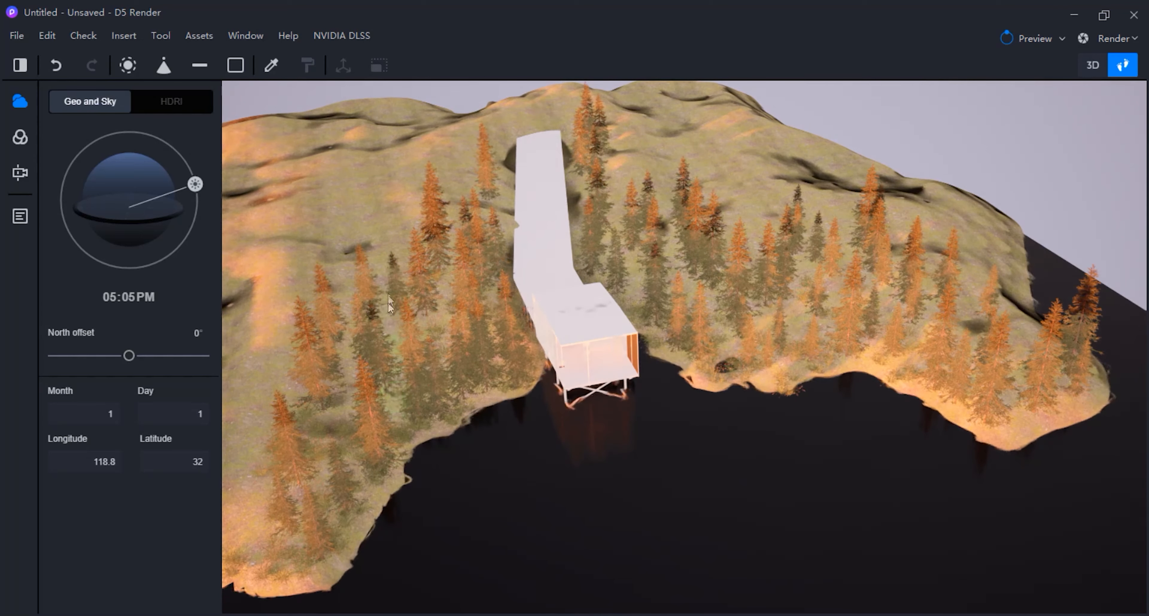
Download Cedrus deodara, make it the only brush model in place of Picea rubens, and use a smaller size with a larger radius
click(199, 36)
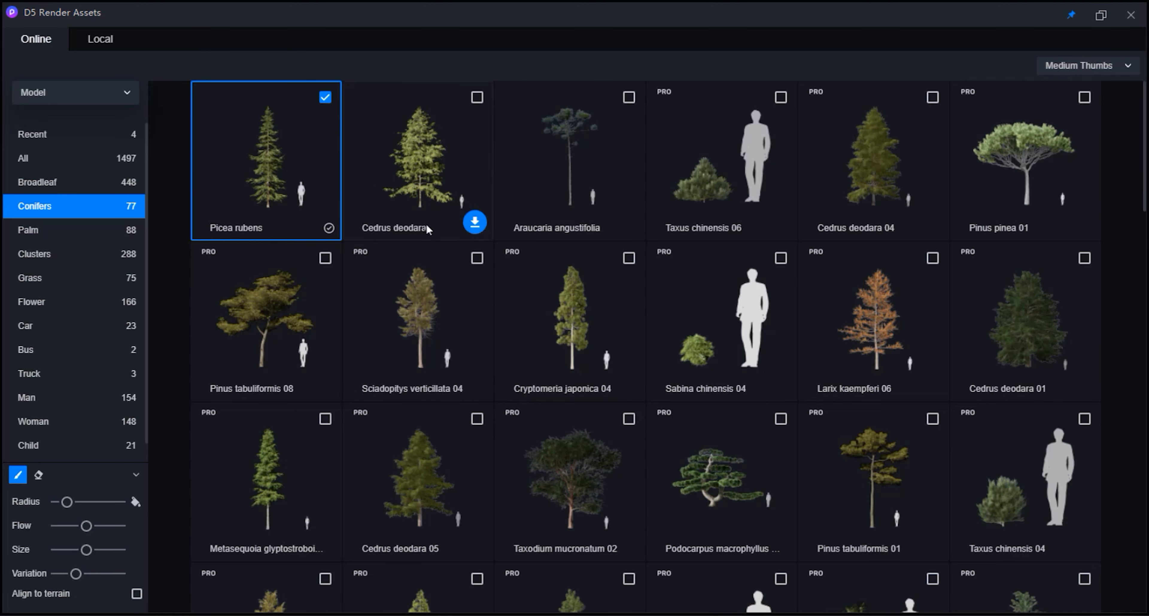
click(475, 222)
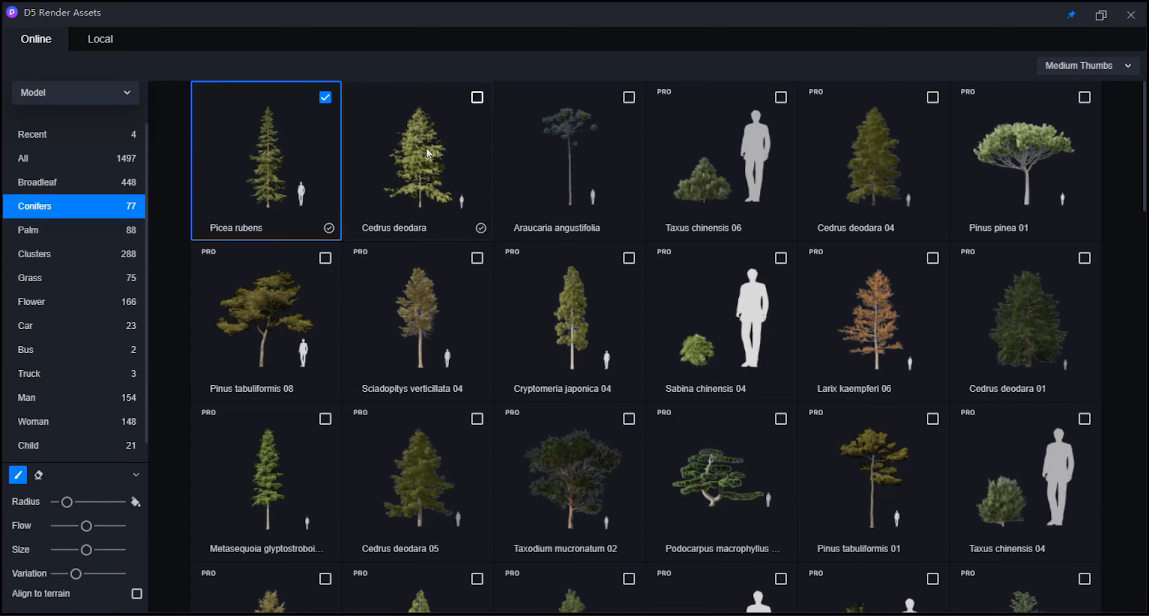
click(477, 97)
click(325, 98)
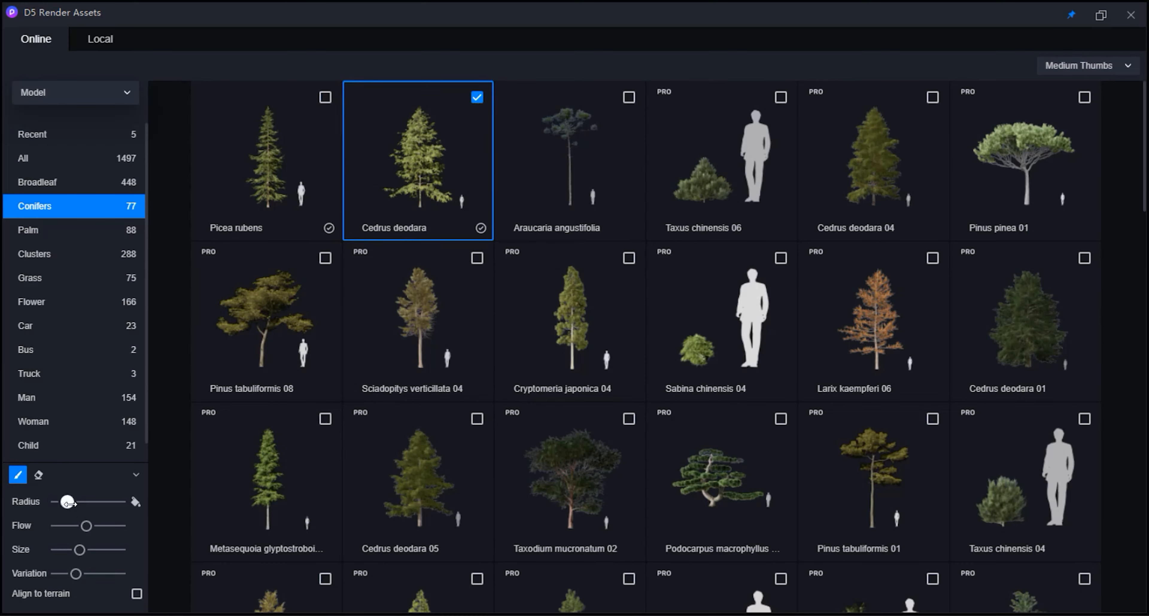
click(1130, 14)
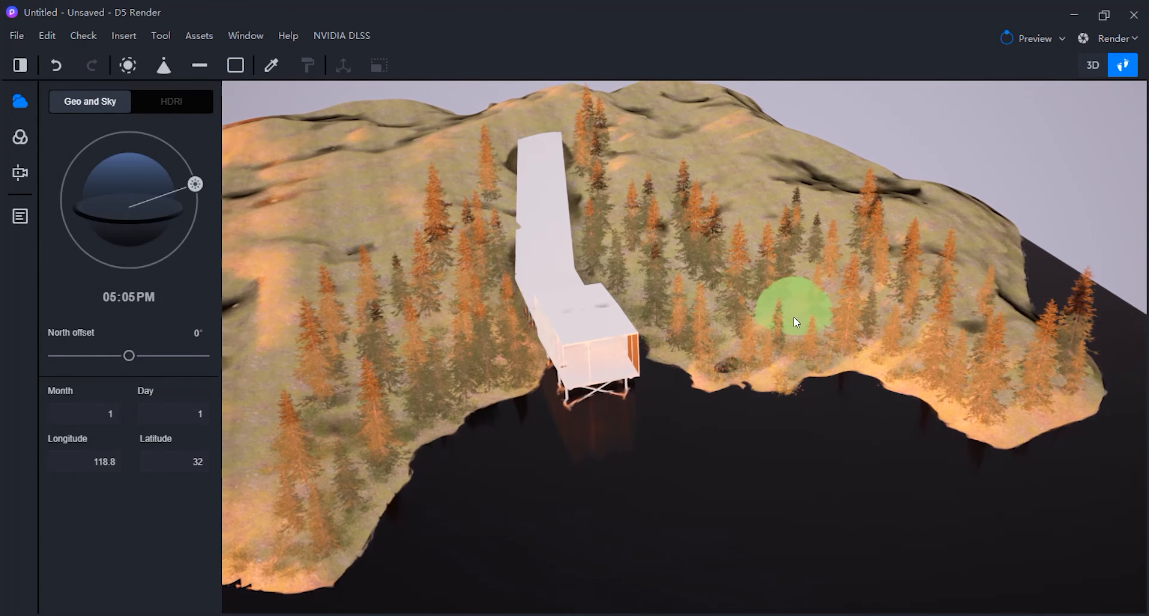
Paint a band of Cedrus deodara trees from the left shore over the ridge behind the building to the right slope
key(s)
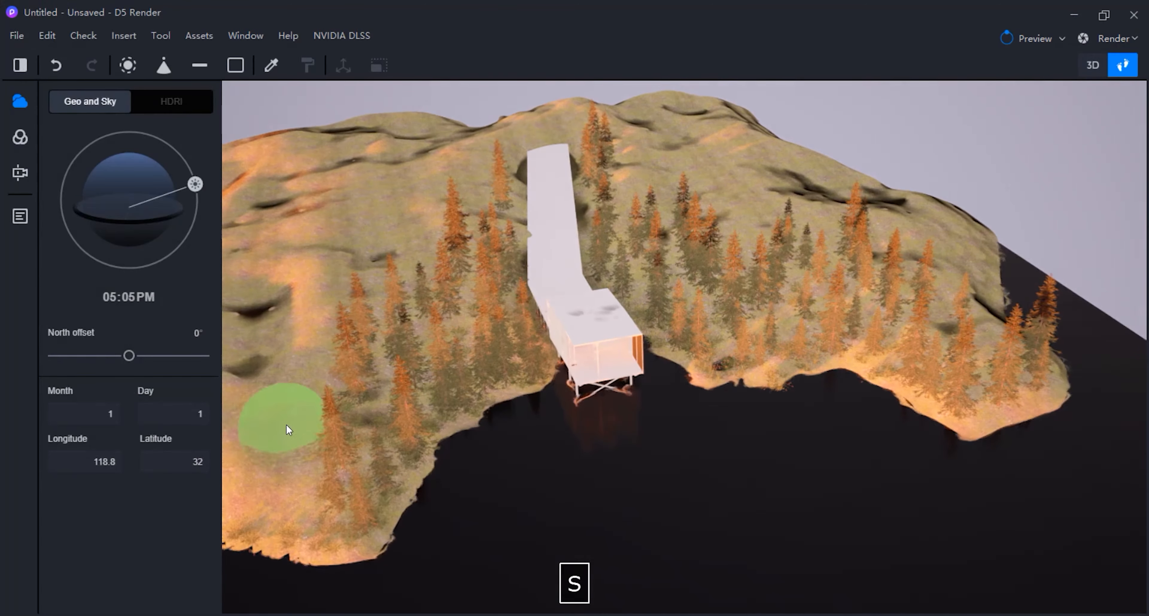
mouse_move(273, 463)
mouse_down()
mouse_move(321, 299)
mouse_move(398, 261)
mouse_move(400, 272)
mouse_move(311, 370)
mouse_move(432, 215)
mouse_move(474, 193)
mouse_move(491, 200)
mouse_move(558, 121)
mouse_move(573, 143)
mouse_move(633, 147)
mouse_move(647, 200)
mouse_move(718, 225)
mouse_move(754, 187)
mouse_move(736, 197)
mouse_move(736, 241)
mouse_move(757, 248)
mouse_move(905, 211)
mouse_move(964, 237)
mouse_move(888, 214)
mouse_move(961, 258)
mouse_move(875, 225)
mouse_move(867, 197)
mouse_up()
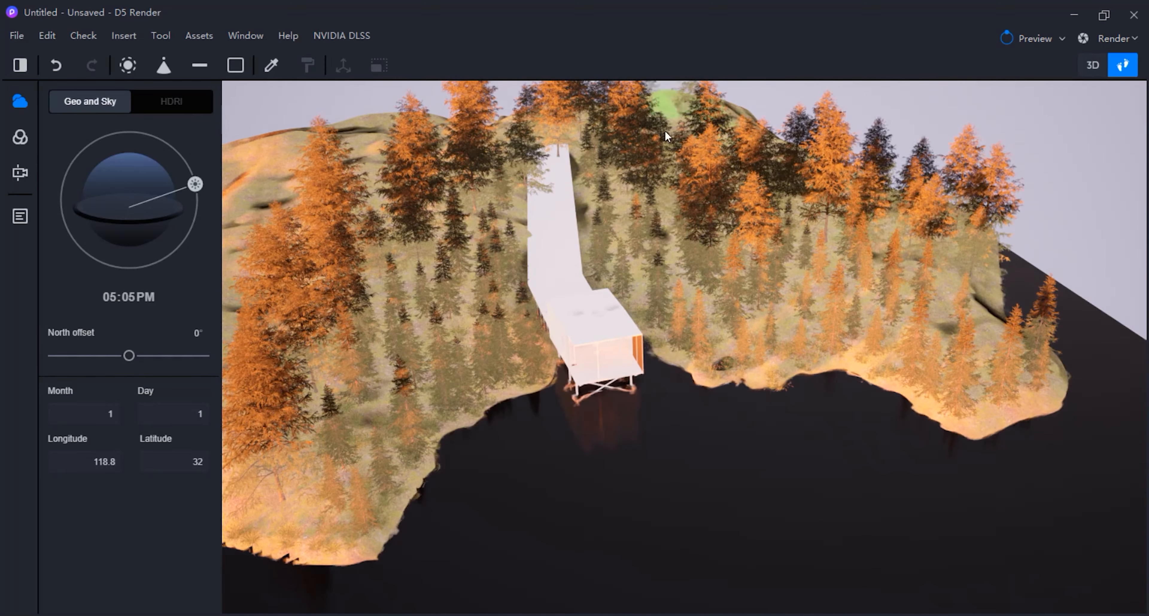
drag(665, 130, 746, 137)
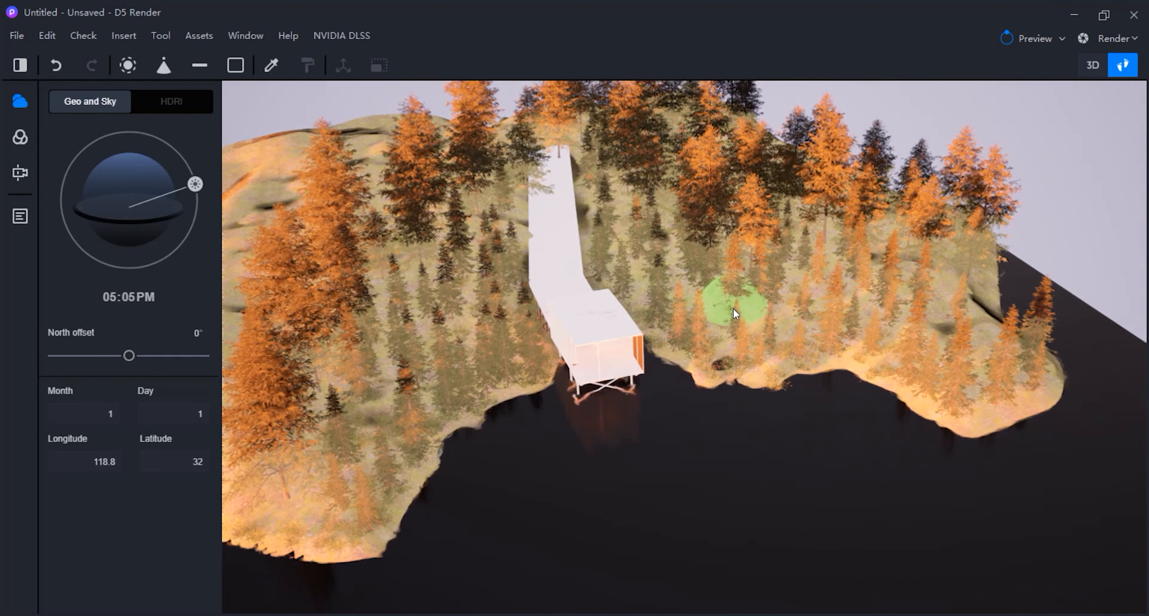
Extend the Cedrus deodara planting over the bare far-left hillside and its outer edge
key(a)
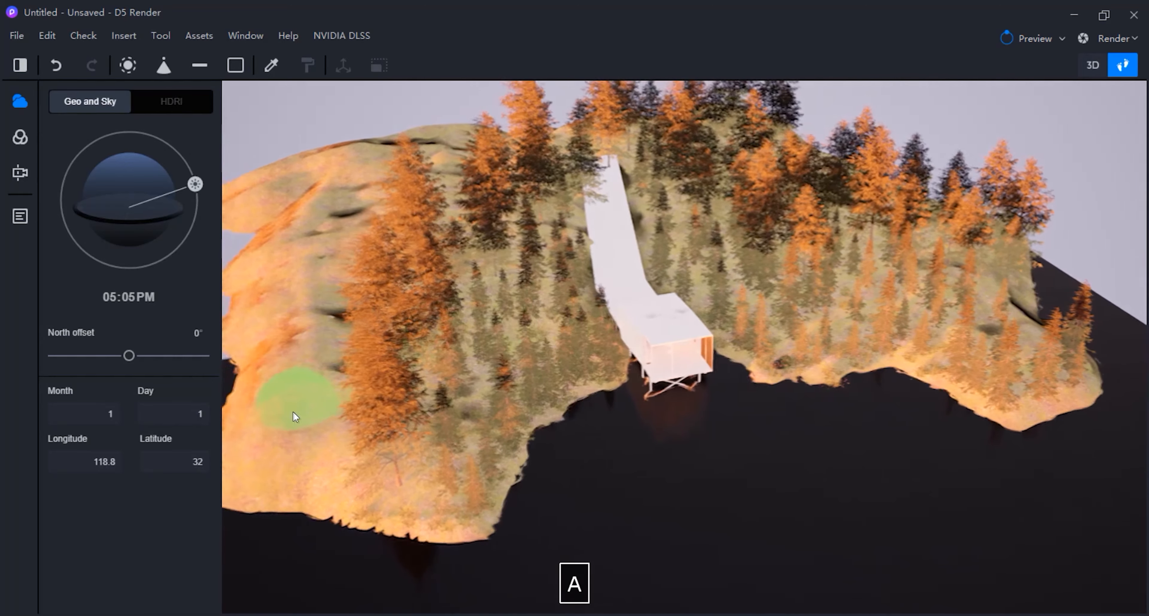
mouse_move(350, 413)
mouse_down()
mouse_move(391, 236)
mouse_move(368, 295)
mouse_move(377, 298)
mouse_move(469, 178)
mouse_move(392, 134)
mouse_move(473, 141)
mouse_up()
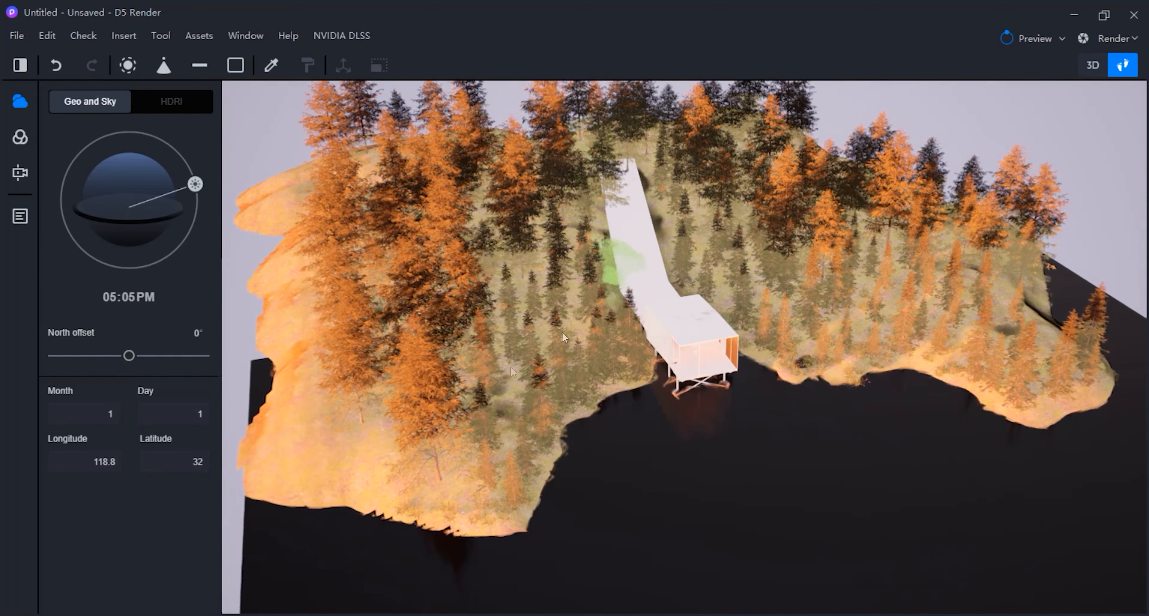
click(389, 500)
click(300, 329)
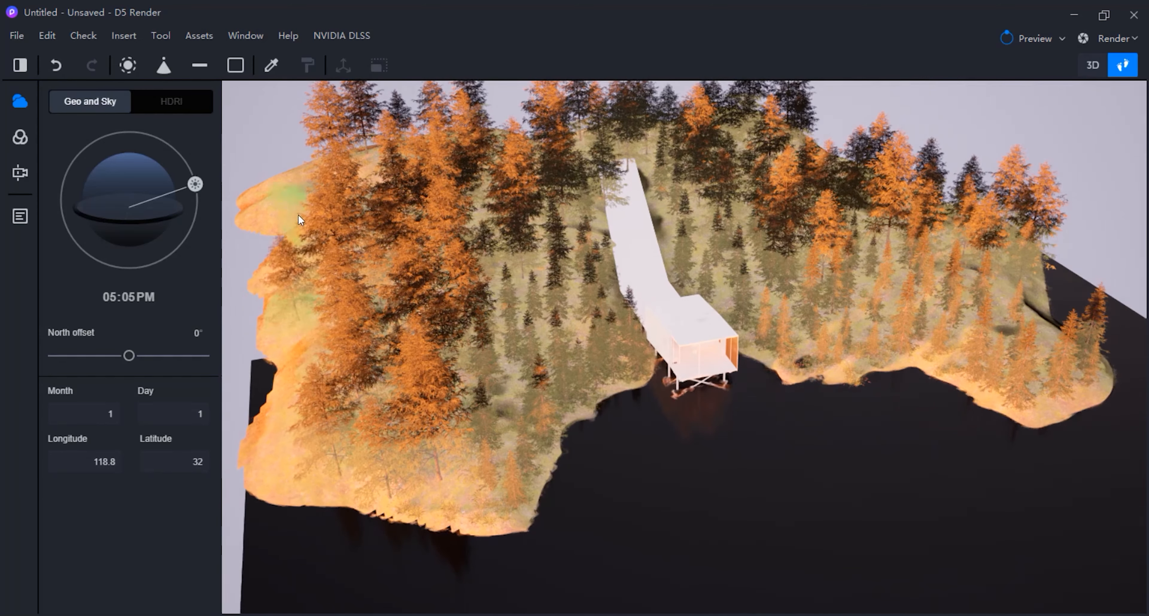
click(298, 214)
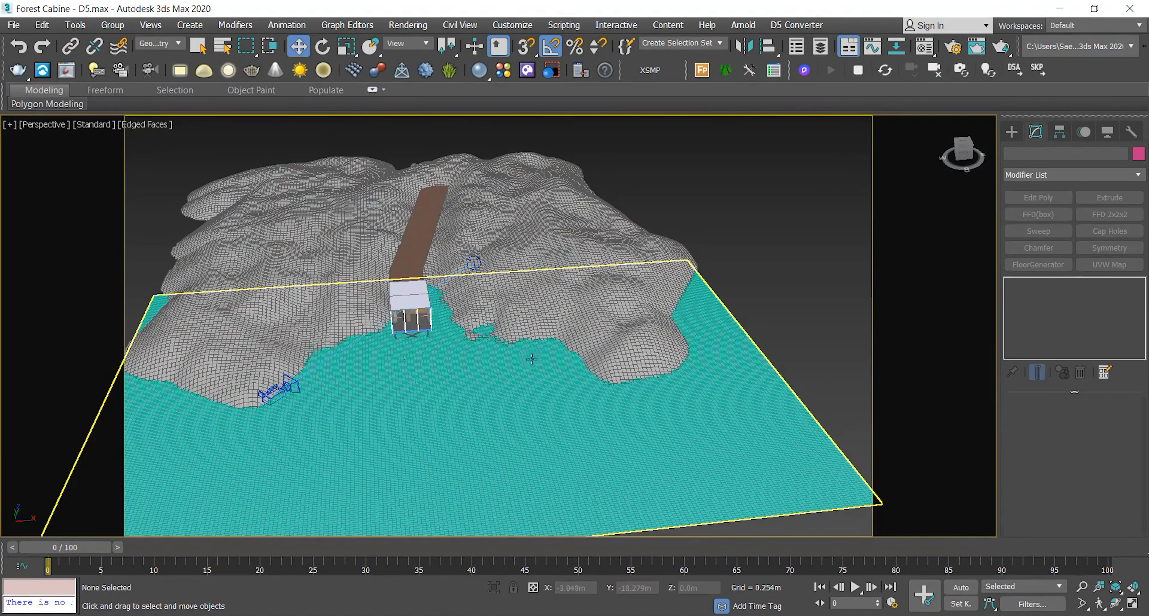
Switch to 3ds Max and show the scene through the camera, bringing the lakeside cabin view into D5 Render
key(c)
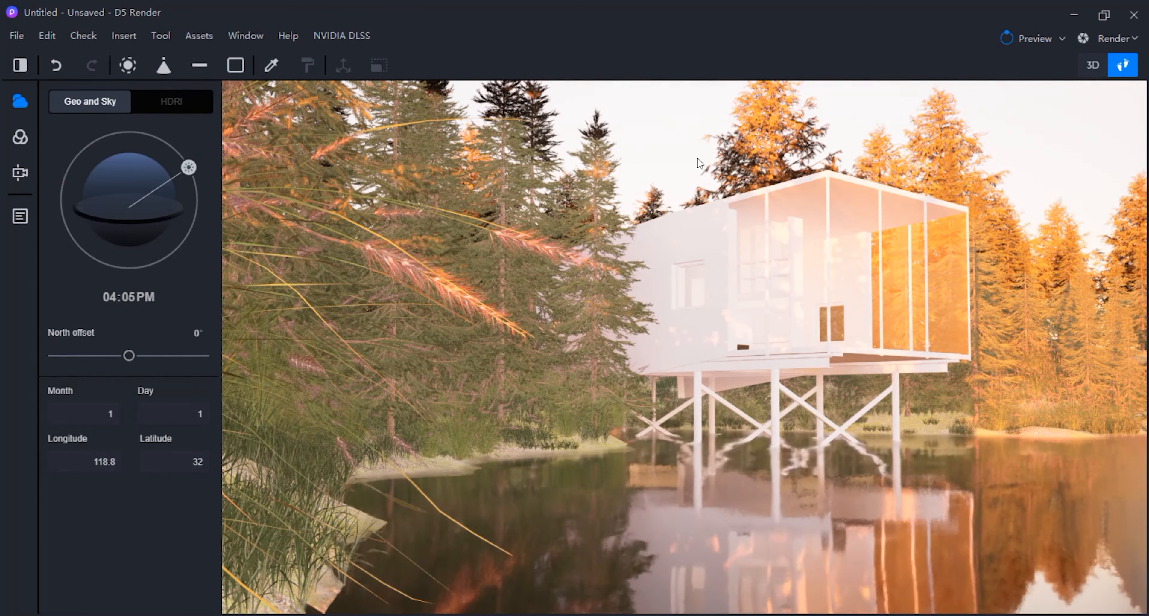
key(F8)
Inspect the materials currently assigned to the cabin's outer wall and its cross-braced stilts
click(662, 231)
click(713, 391)
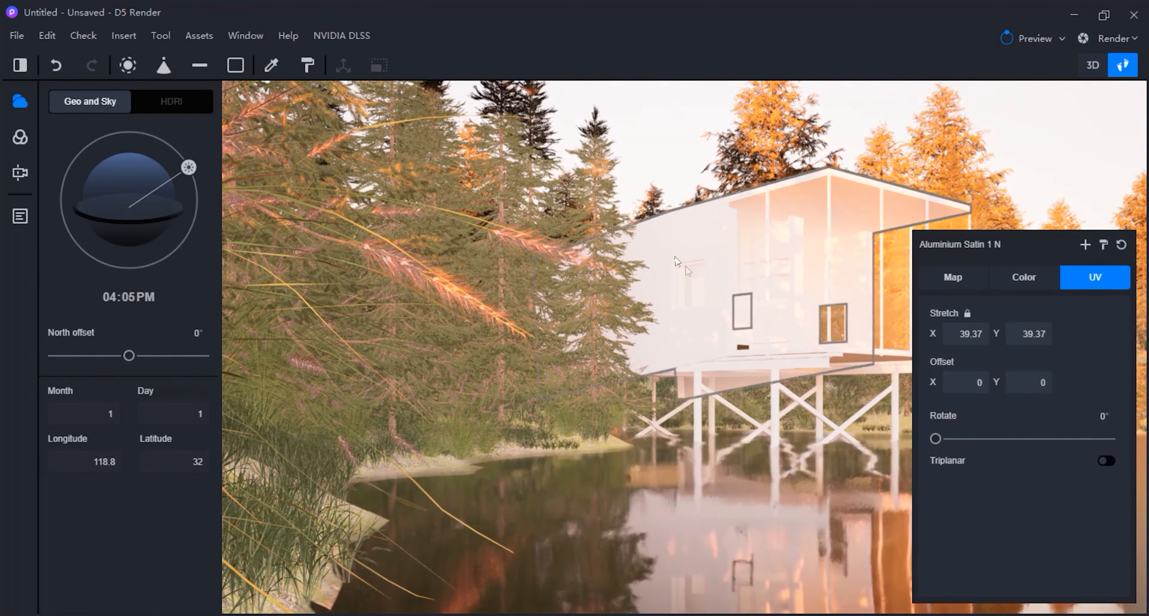
click(699, 415)
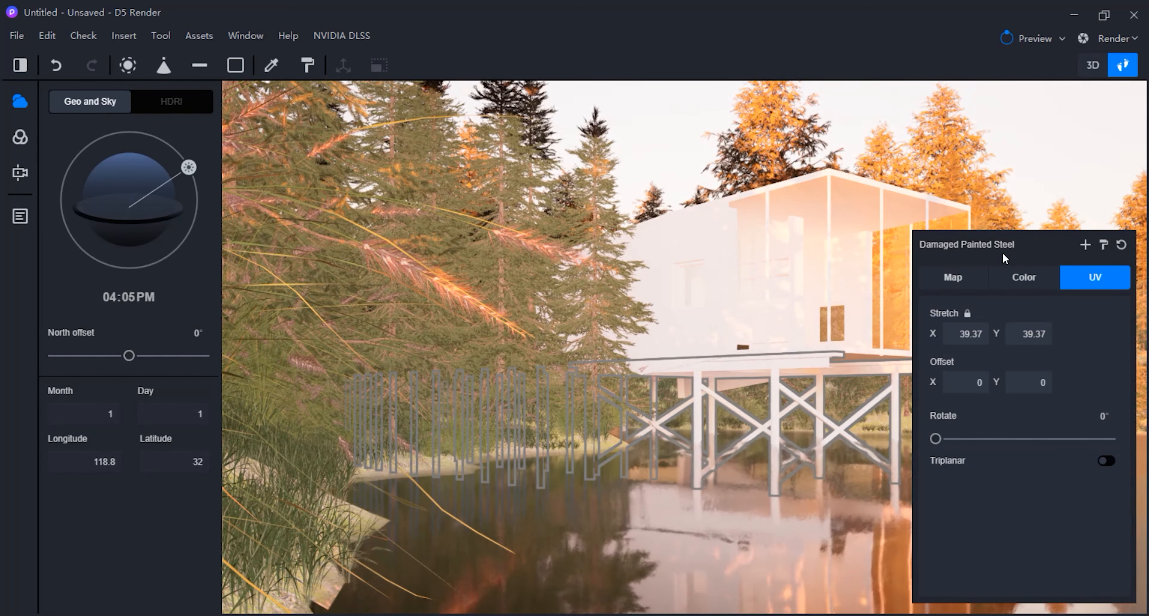
Apply the Blue-black metal material from the online metal library to the cabin's cross-braced stilts
click(199, 35)
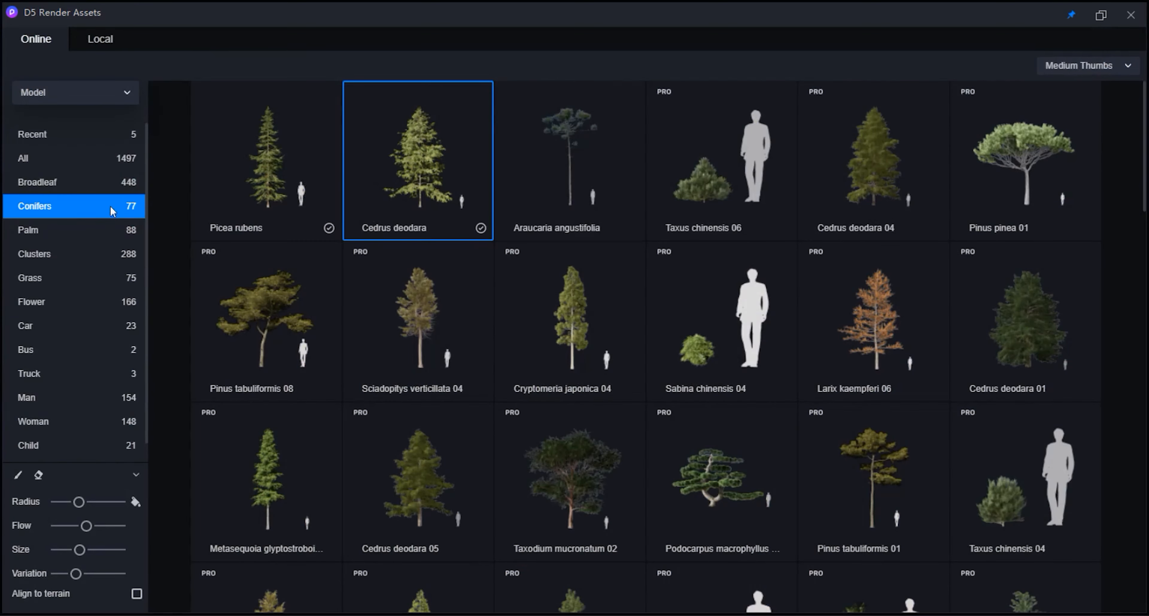
click(98, 92)
click(100, 136)
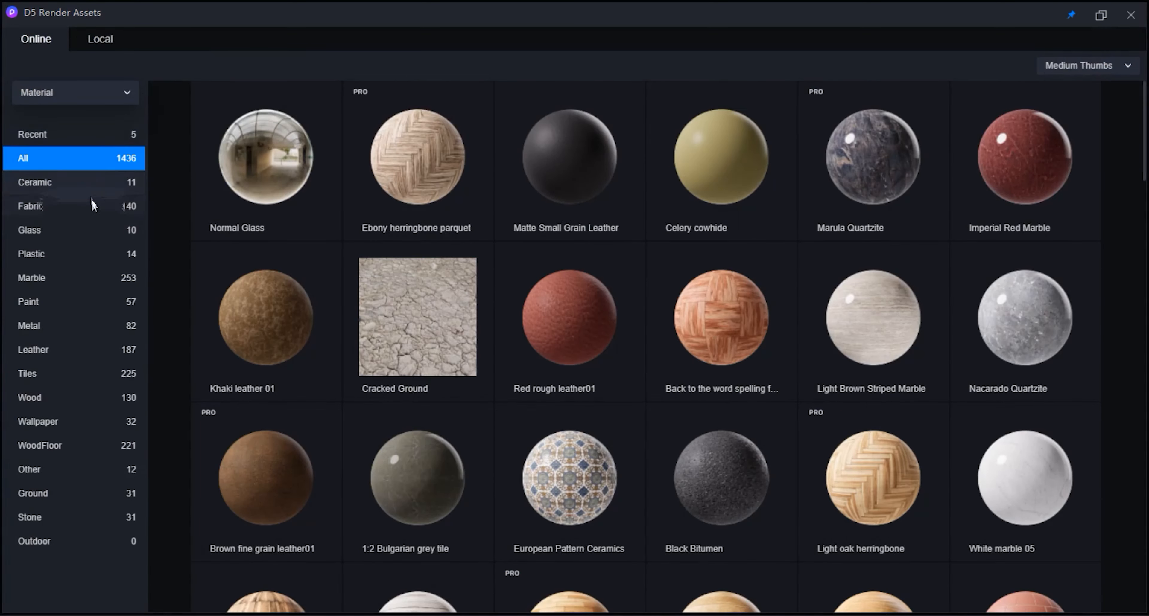
click(56, 324)
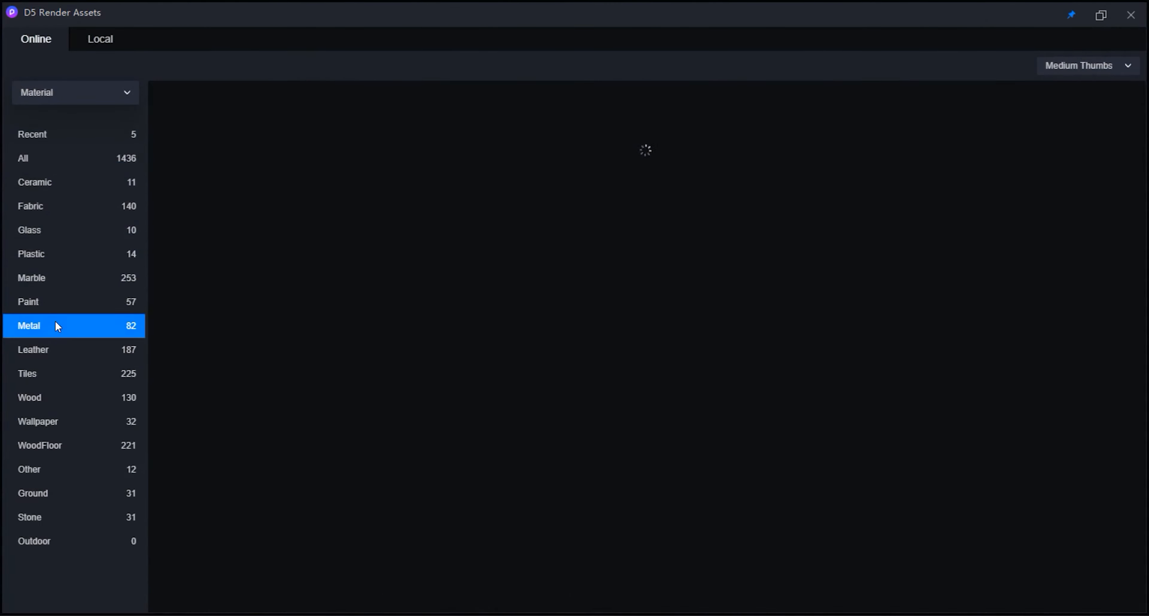
click(243, 313)
click(1113, 20)
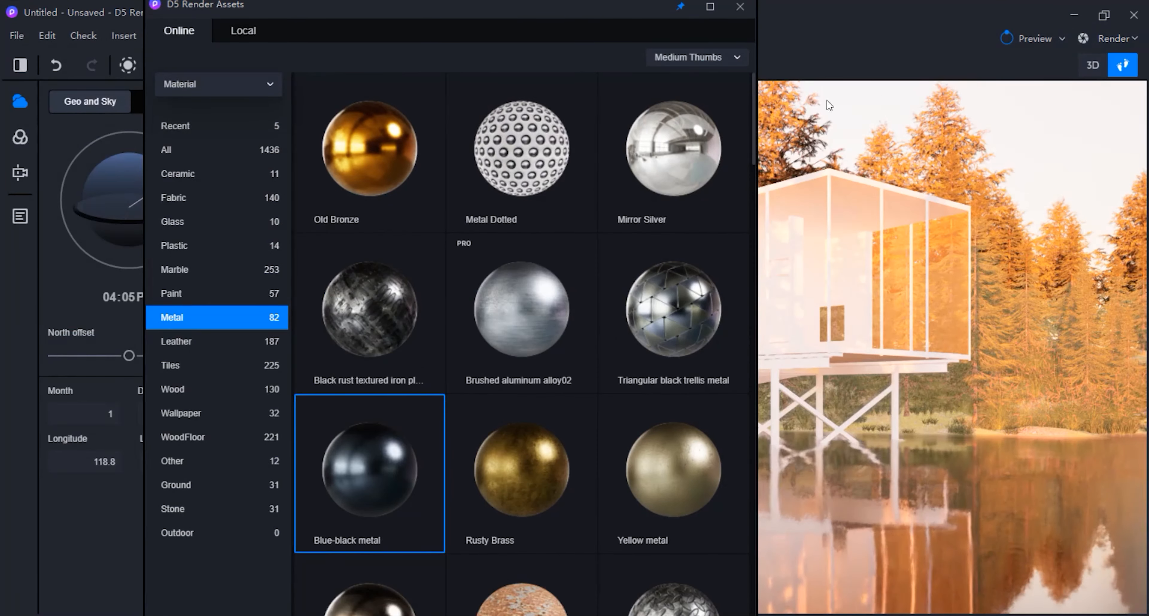
drag(370, 468, 777, 368)
Apply the Brushed aluminum alloy02 library material to the cabin's outer wall
mouse_move(536, 17)
mouse_down()
mouse_move(318, 36)
mouse_move(533, 24)
mouse_move(375, 43)
mouse_up()
click(492, 281)
mouse_move(400, 333)
mouse_down()
mouse_move(678, 243)
mouse_move(655, 239)
mouse_move(667, 235)
mouse_up()
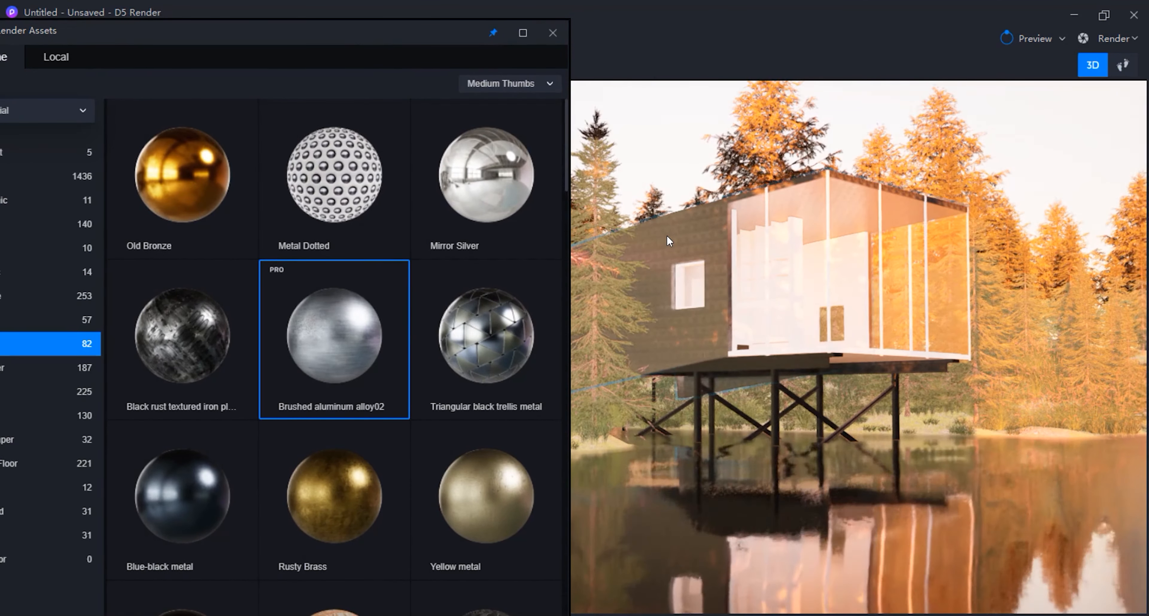
Set the outer wall material's UV stretch to 0.1 in both X and Y
click(665, 238)
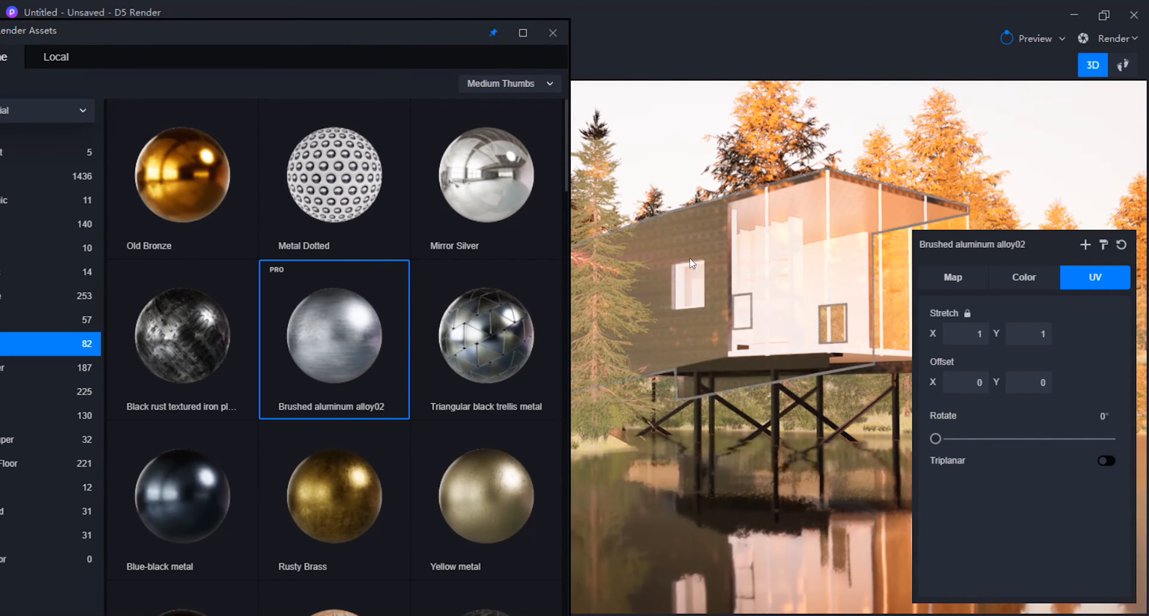
click(973, 334)
text(0.2)
key(Return)
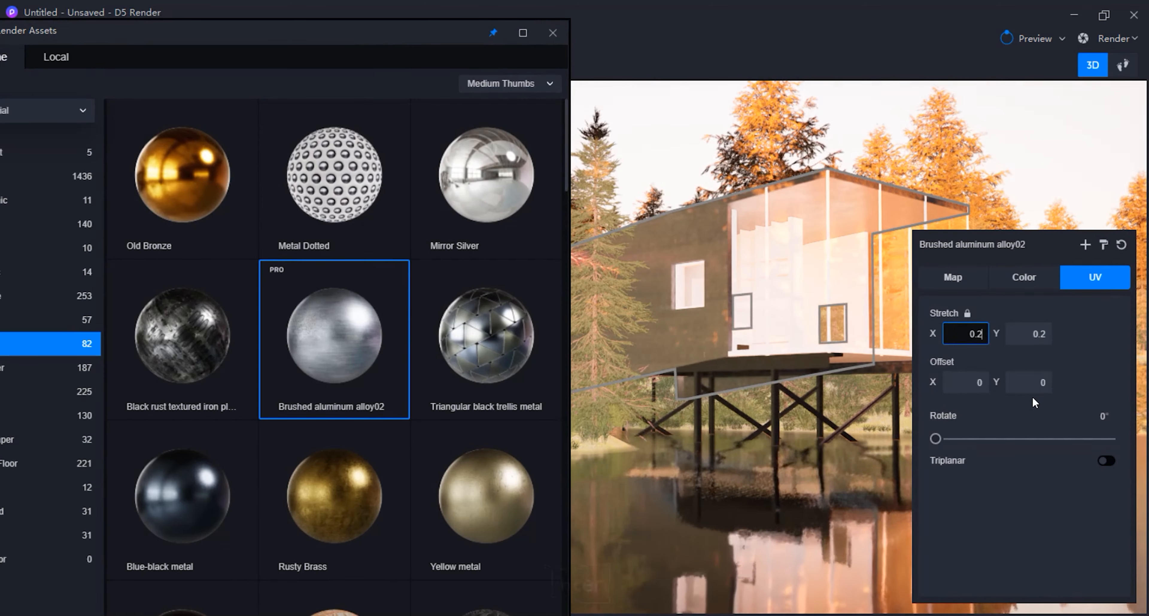
key(BackSpace)
text(1)
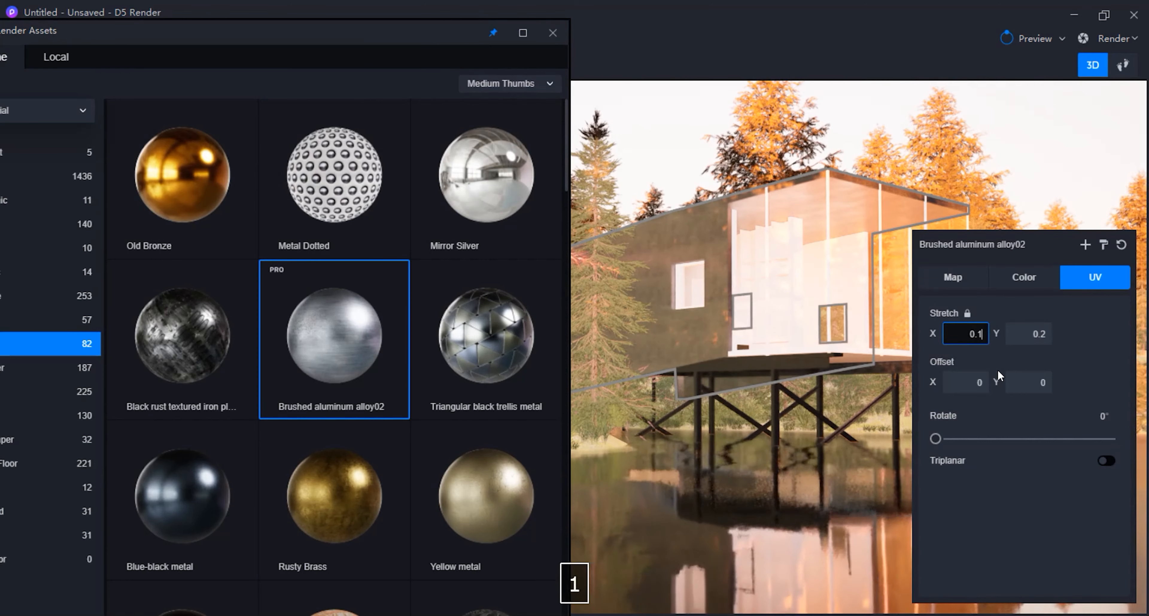
key(Return)
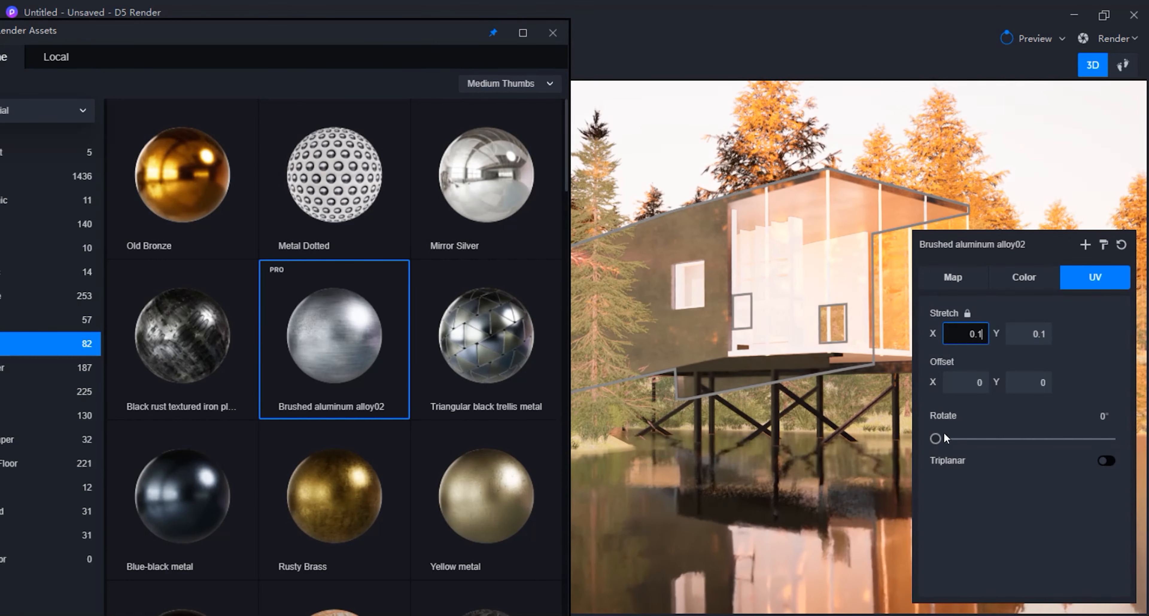
Rotate the outer wall material's UV mapping to 17°
drag(935, 439, 946, 439)
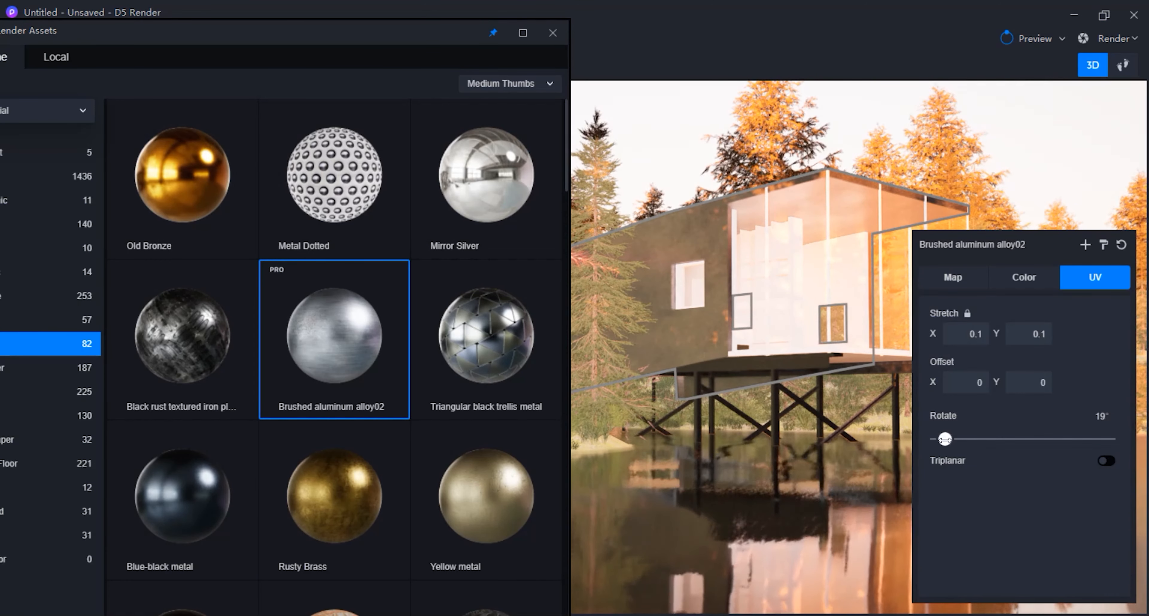
click(1101, 416)
text(16)
key(Return)
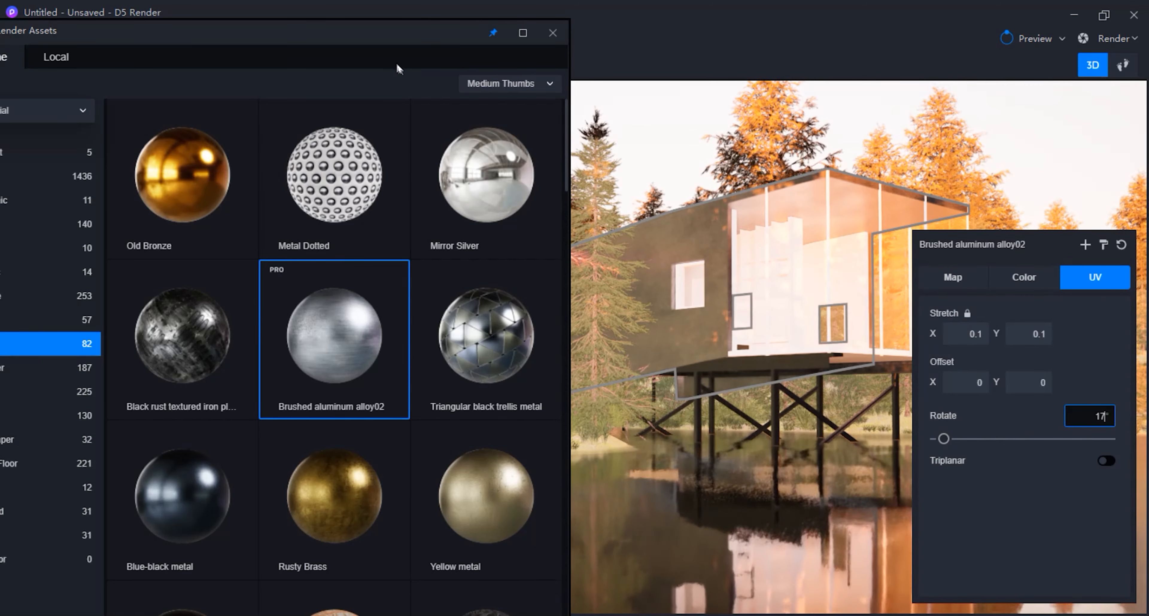
Apply Normal Glass to the cabin's large glazing and Blue-black metal to its vertical window frames
drag(399, 33, 532, 27)
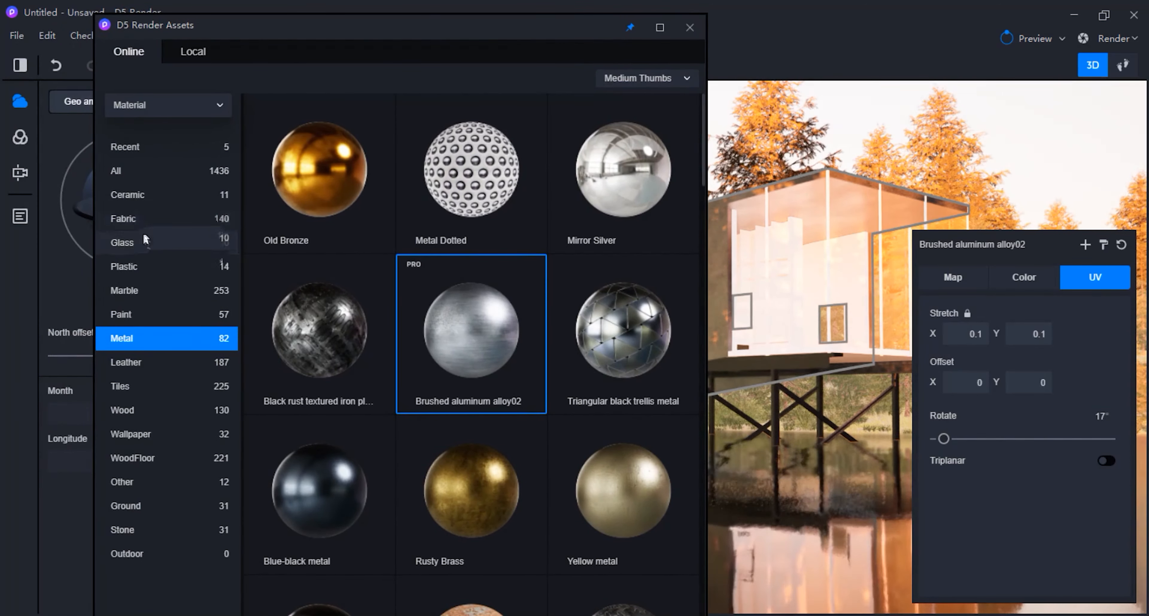
click(142, 243)
drag(373, 200, 795, 227)
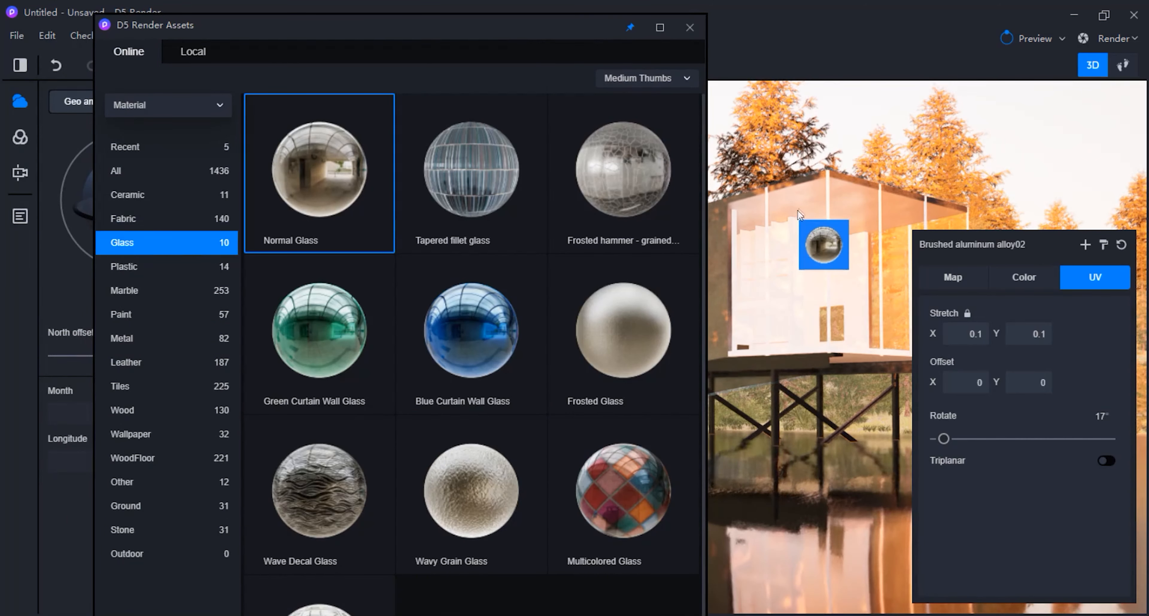
click(798, 208)
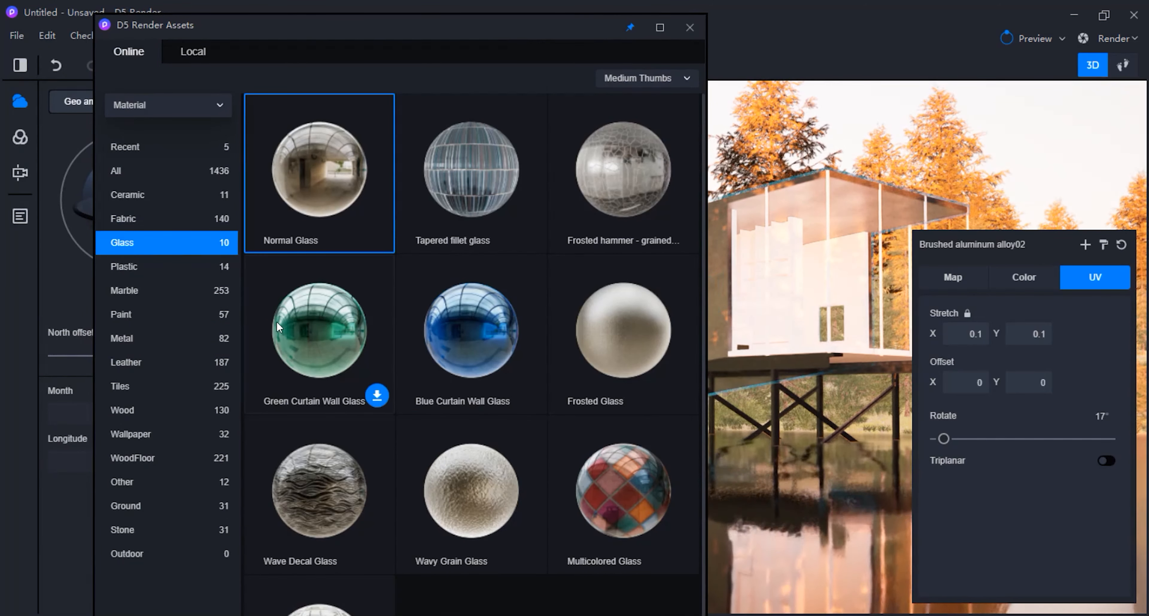
click(147, 338)
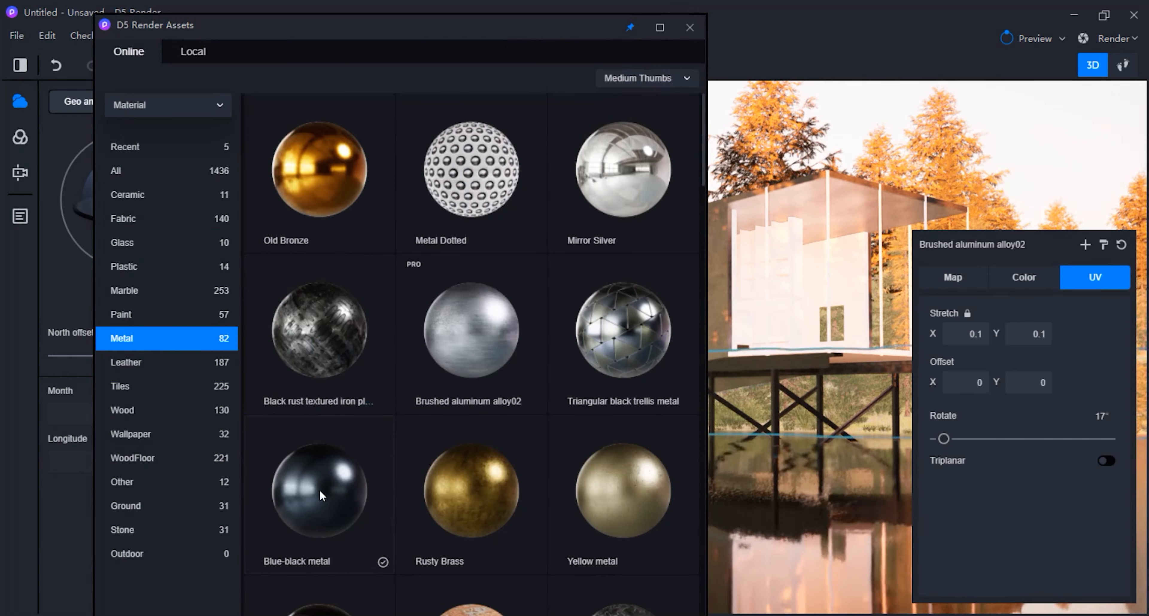
drag(319, 490, 829, 312)
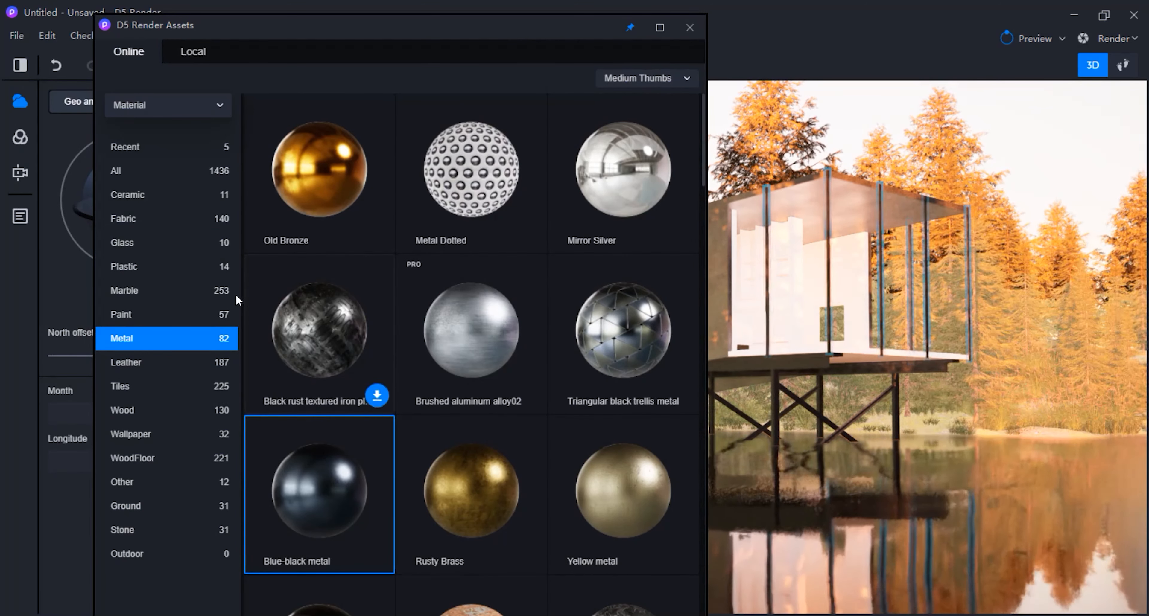
Browse the wood materials in the online library for a finish suited to the cabin
click(147, 411)
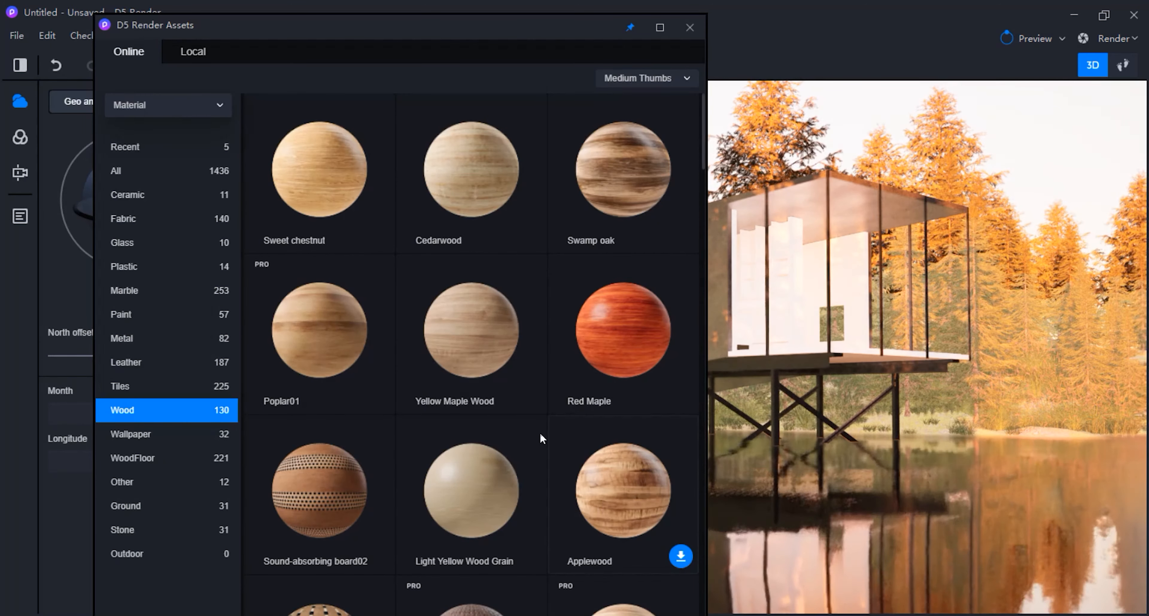
scroll(495, 368, down, 5)
scroll(598, 303, down, 10)
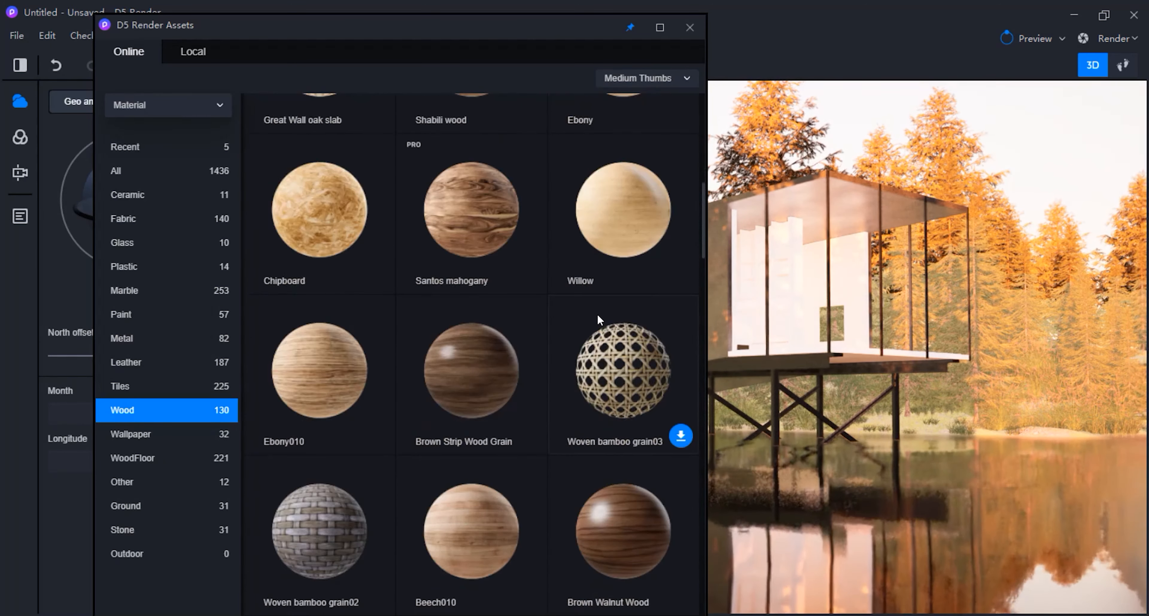
scroll(584, 337, down, 10)
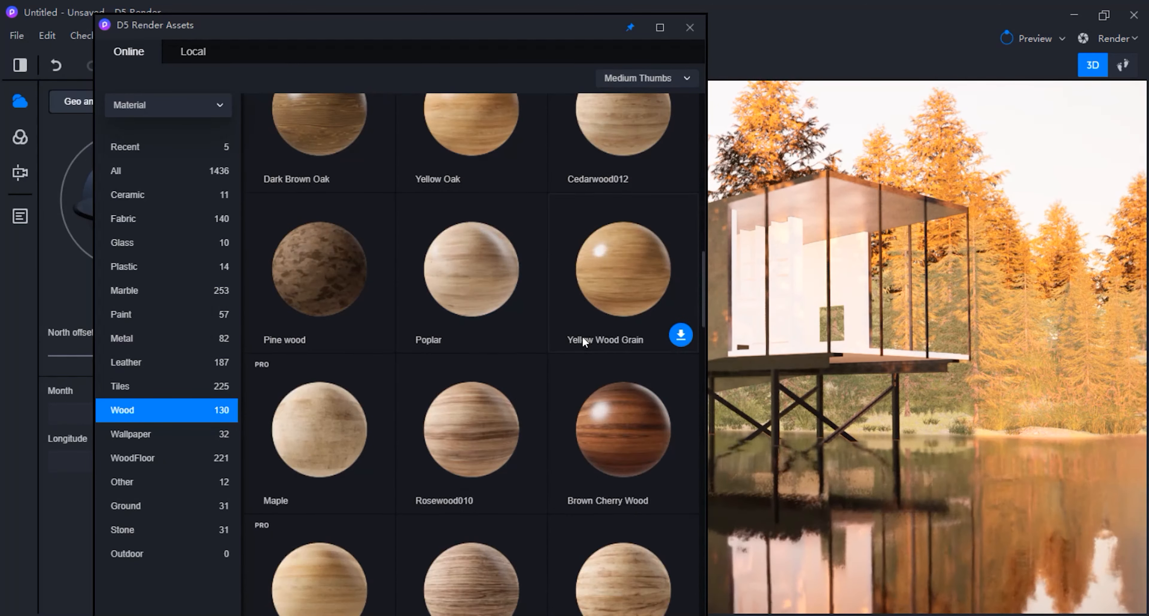
scroll(577, 340, down, 10)
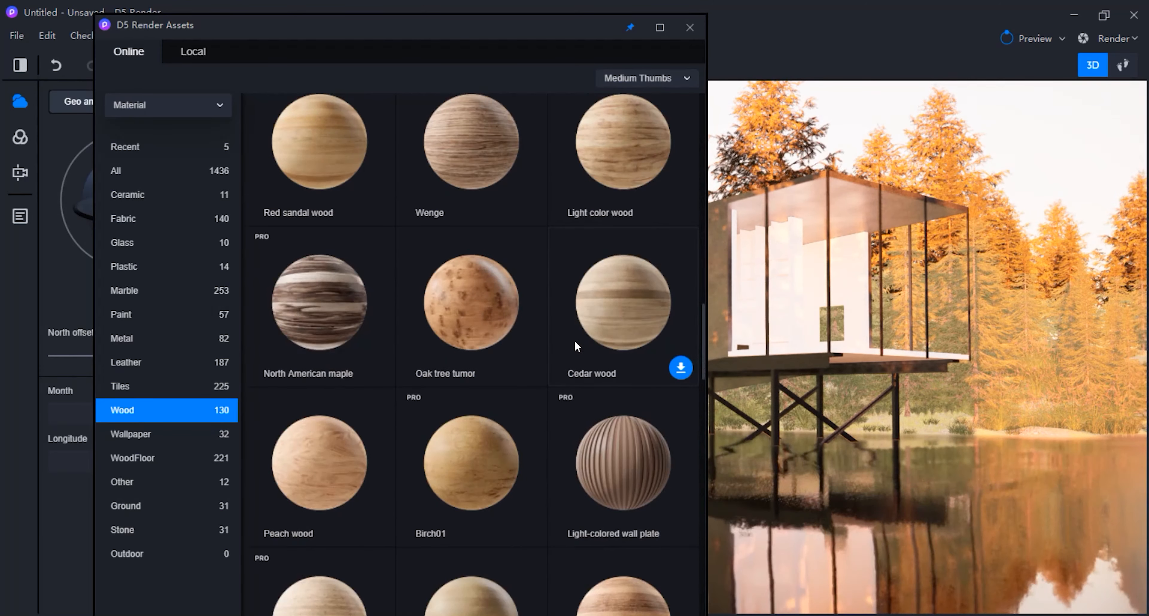
scroll(565, 347, down, 10)
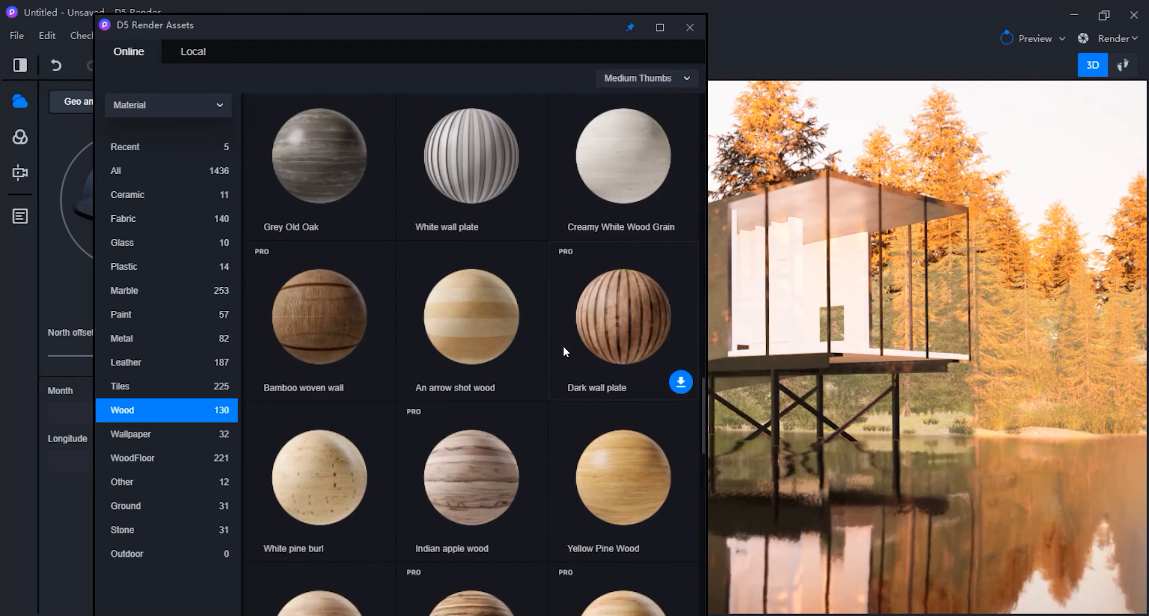
scroll(563, 344, down, 2)
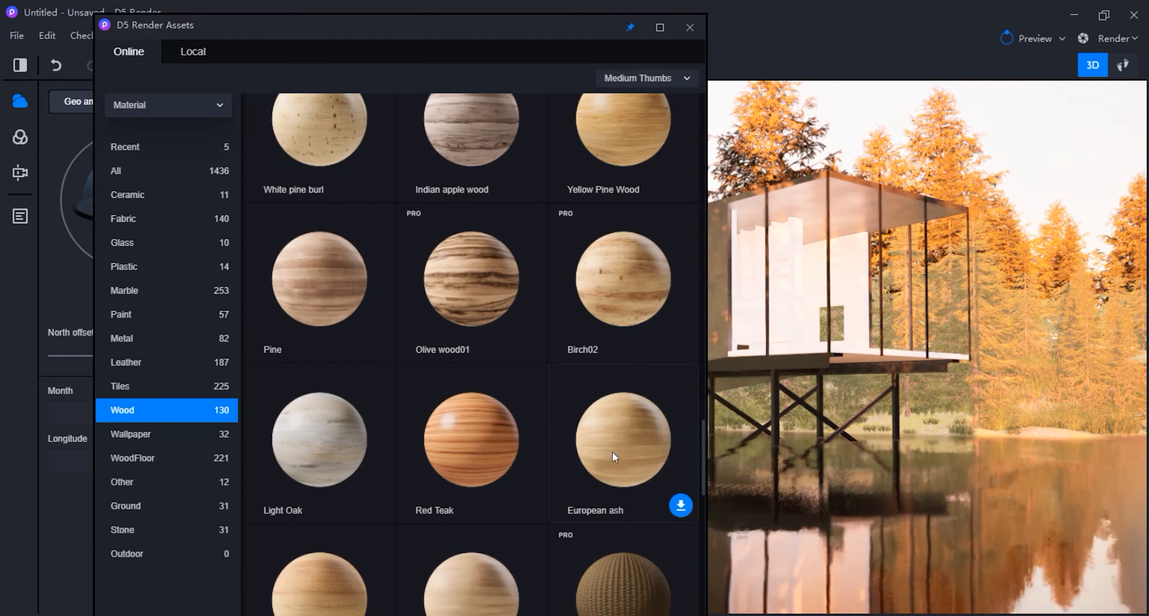
scroll(431, 400, down, 4)
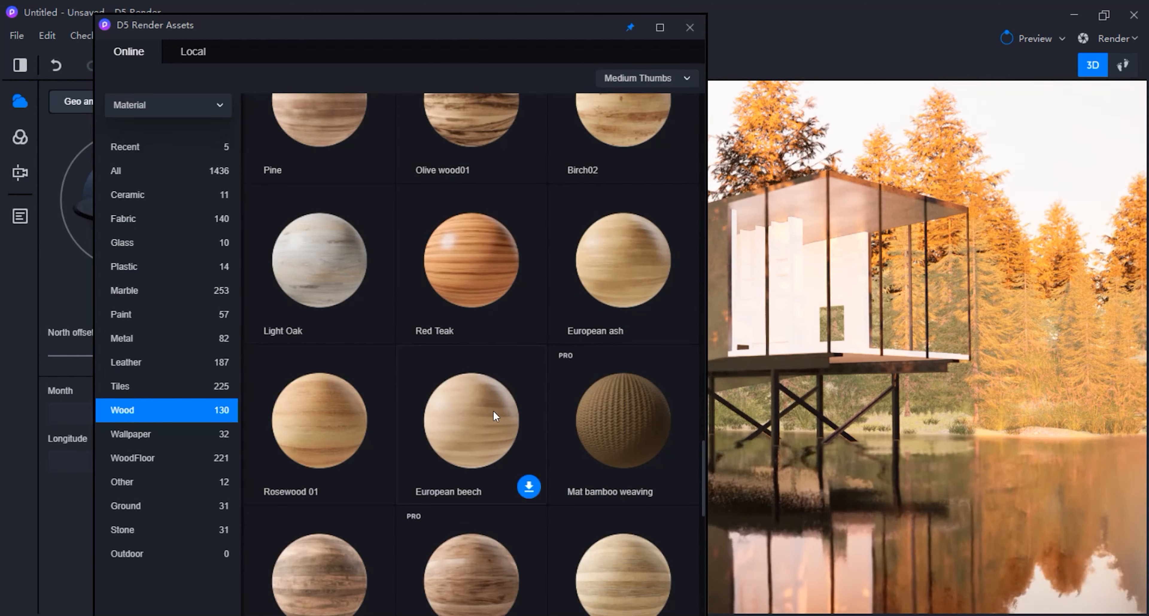
scroll(493, 411, down, 6)
scroll(493, 409, up, 4)
scroll(461, 339, down, 4)
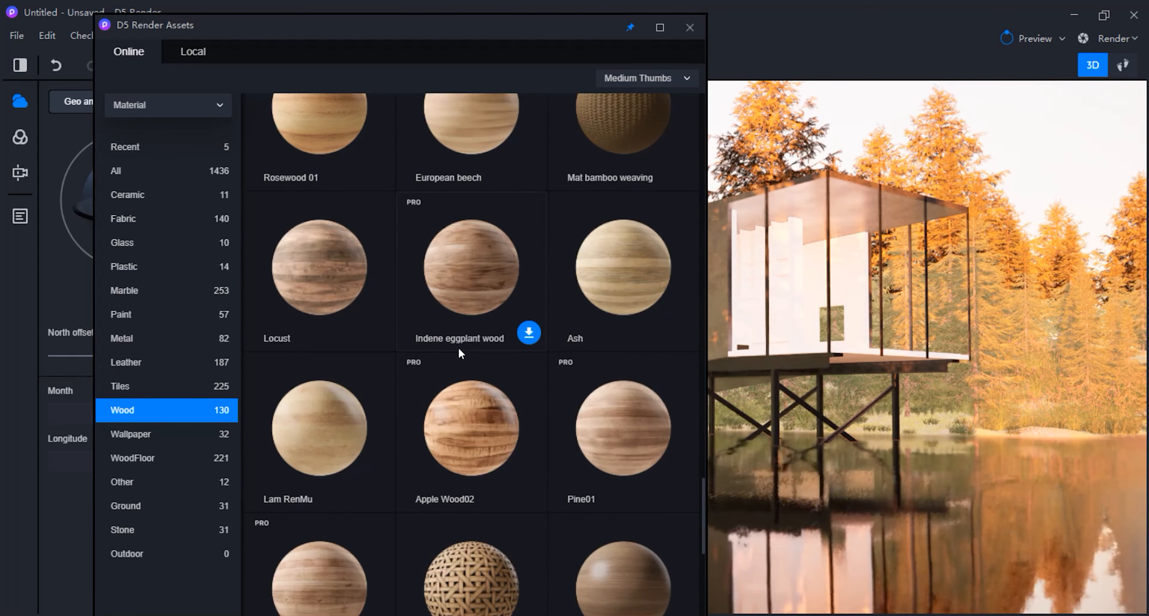
scroll(455, 428, down, 5)
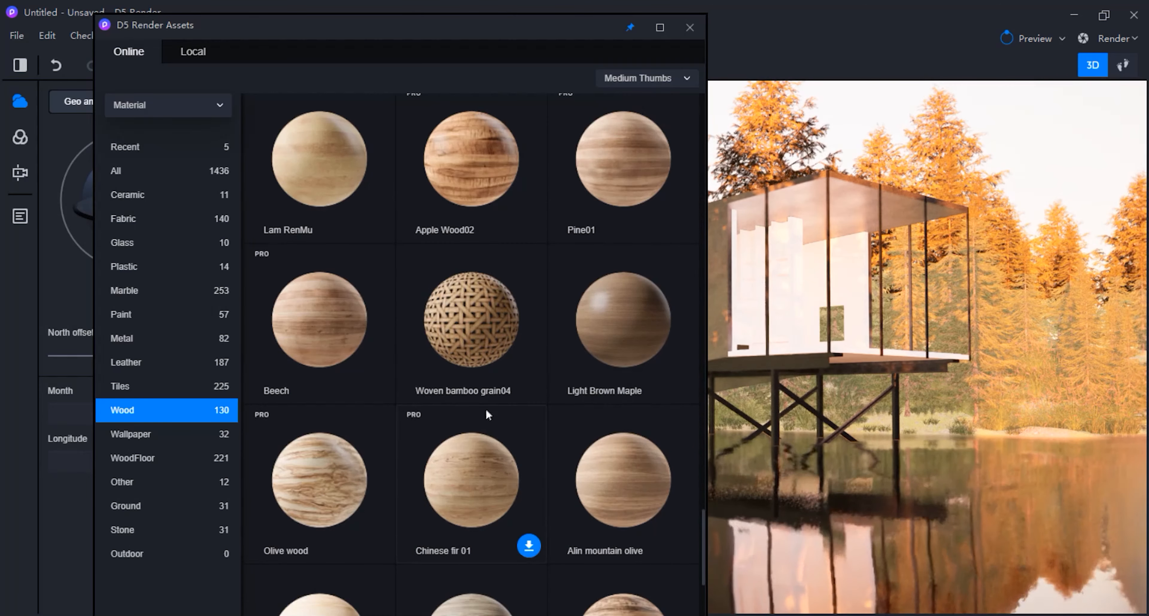
scroll(522, 353, down, 5)
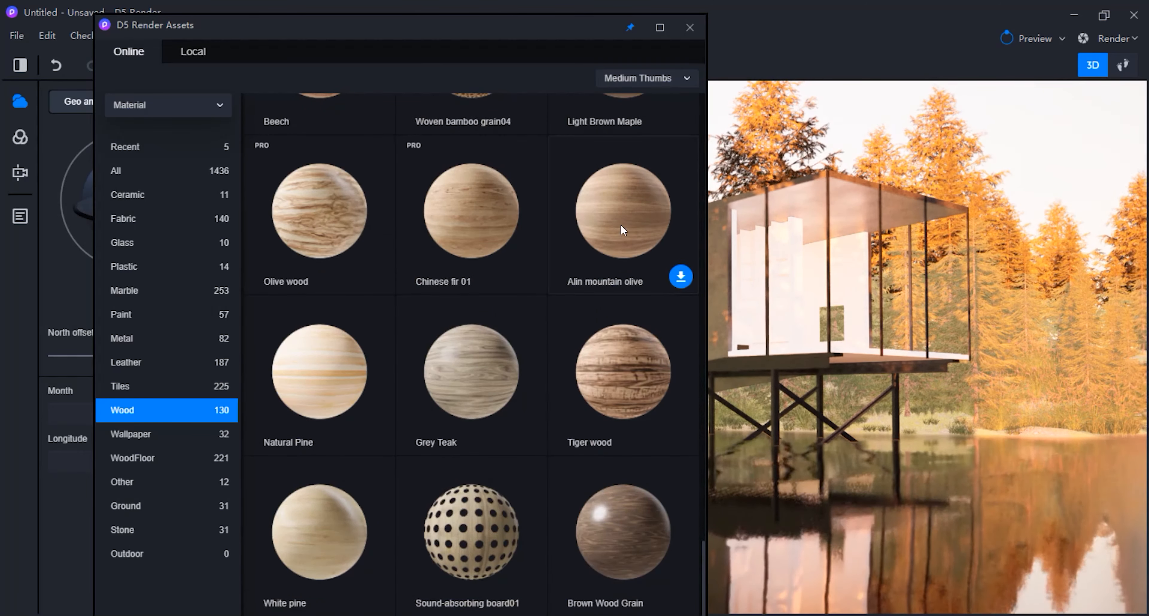
scroll(612, 264, down, 7)
scroll(603, 277, down, 8)
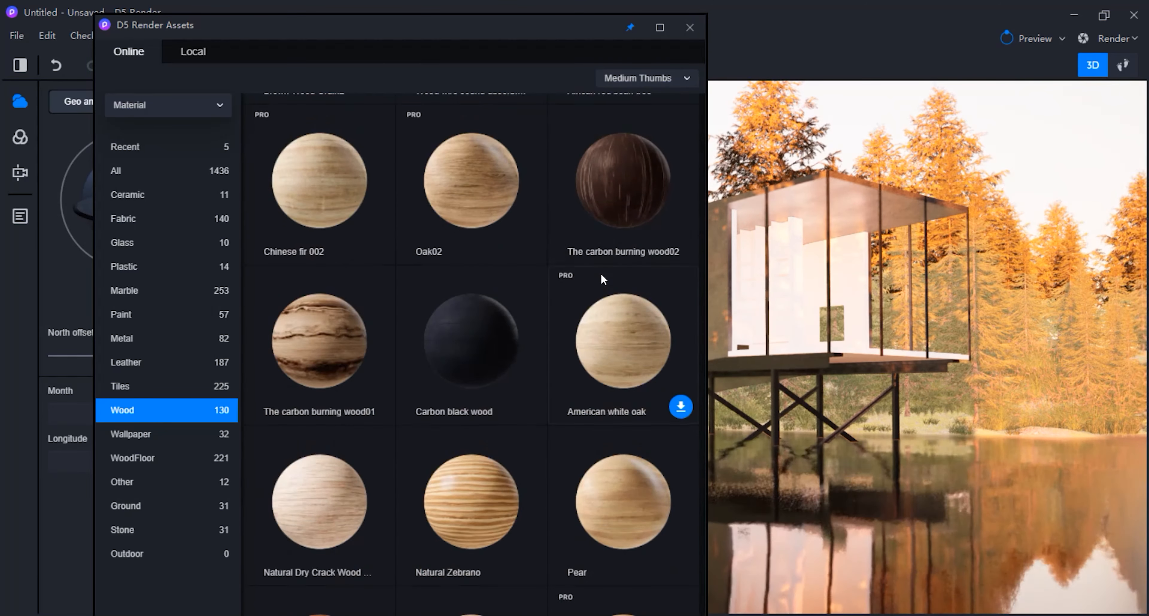
scroll(552, 295, down, 5)
scroll(464, 296, down, 1)
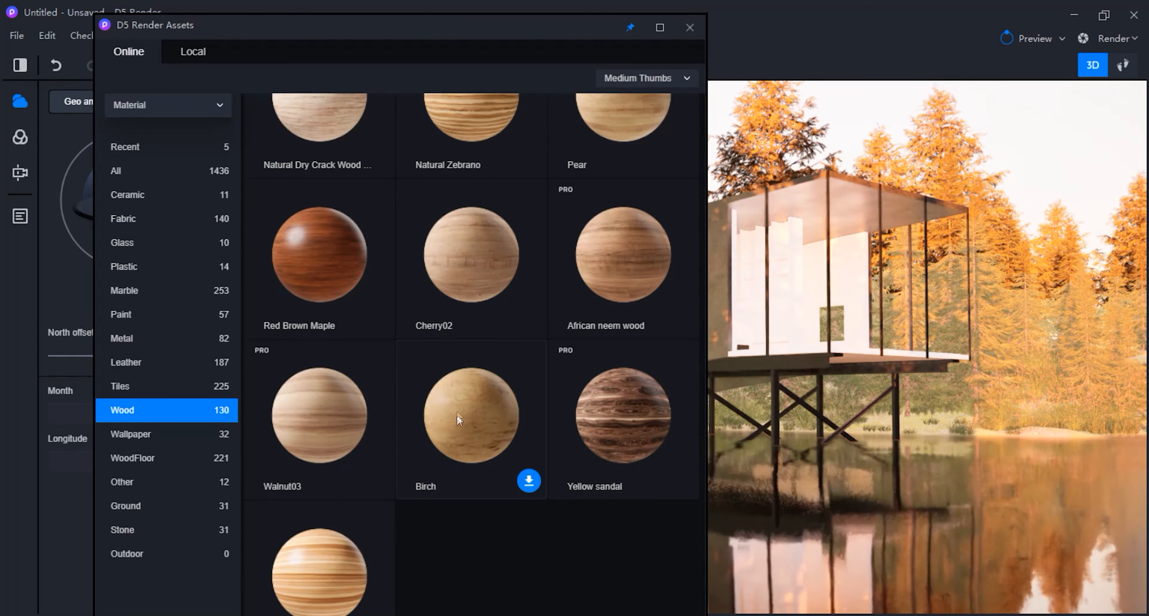
Apply the recently used Log misspelled flooring01 material to the cabin's floor and close the asset library
click(219, 149)
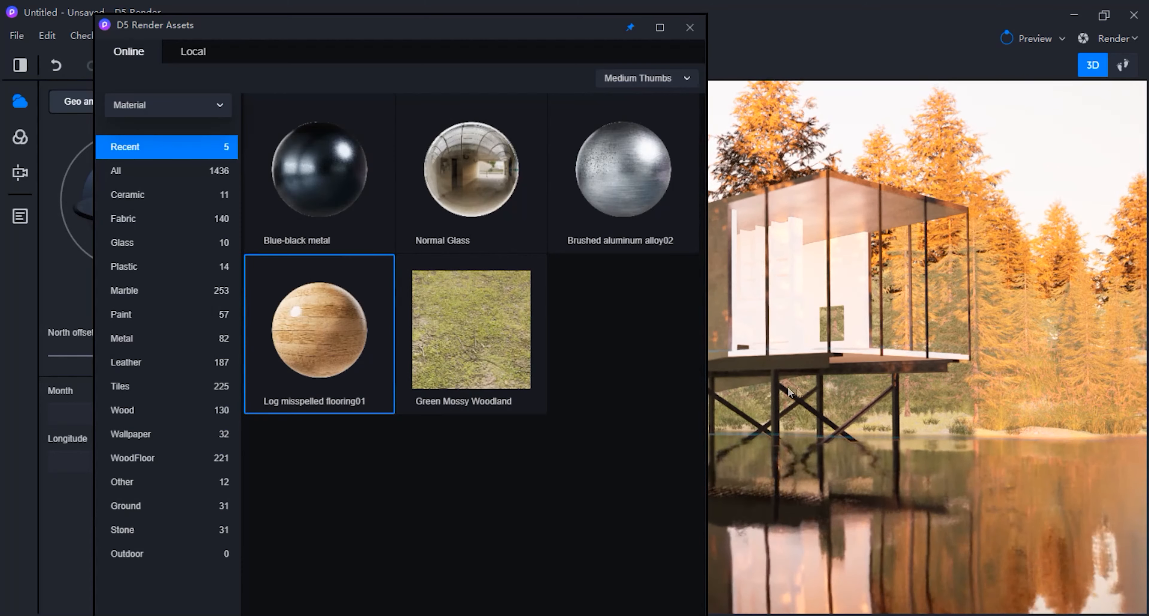
drag(853, 361, 852, 351)
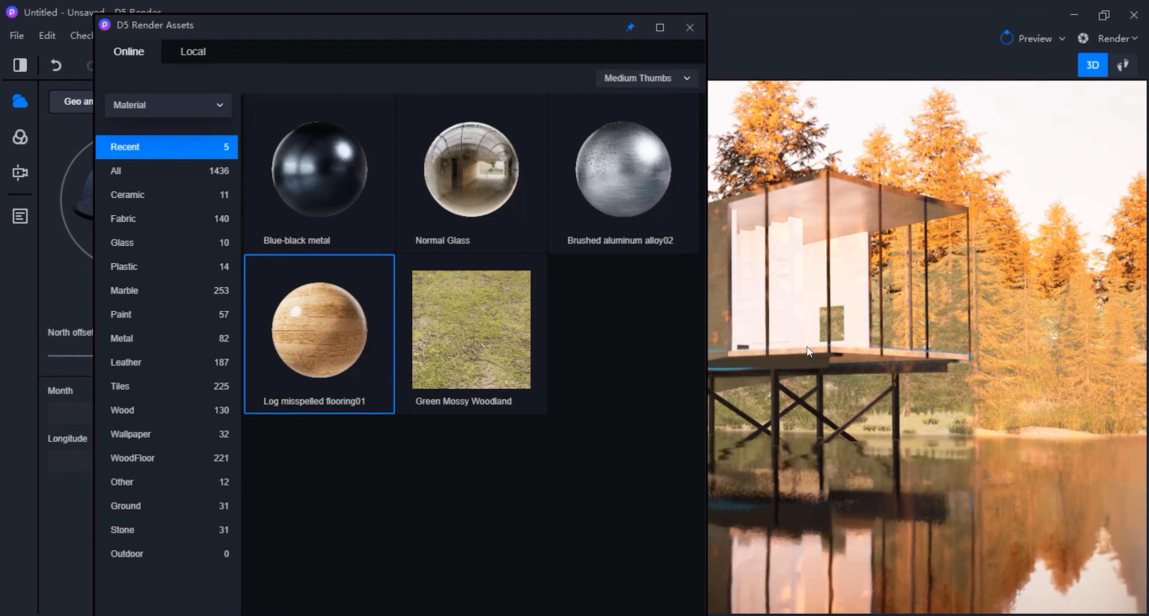
click(690, 27)
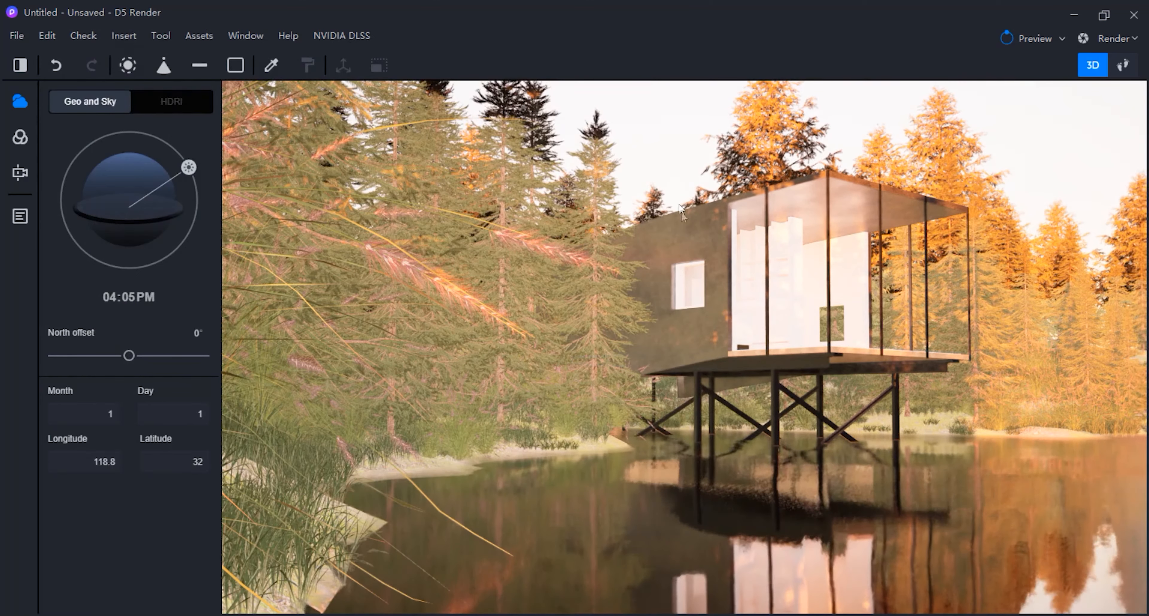
Check the material assigned to the small window in the cabin's outer wall
click(689, 294)
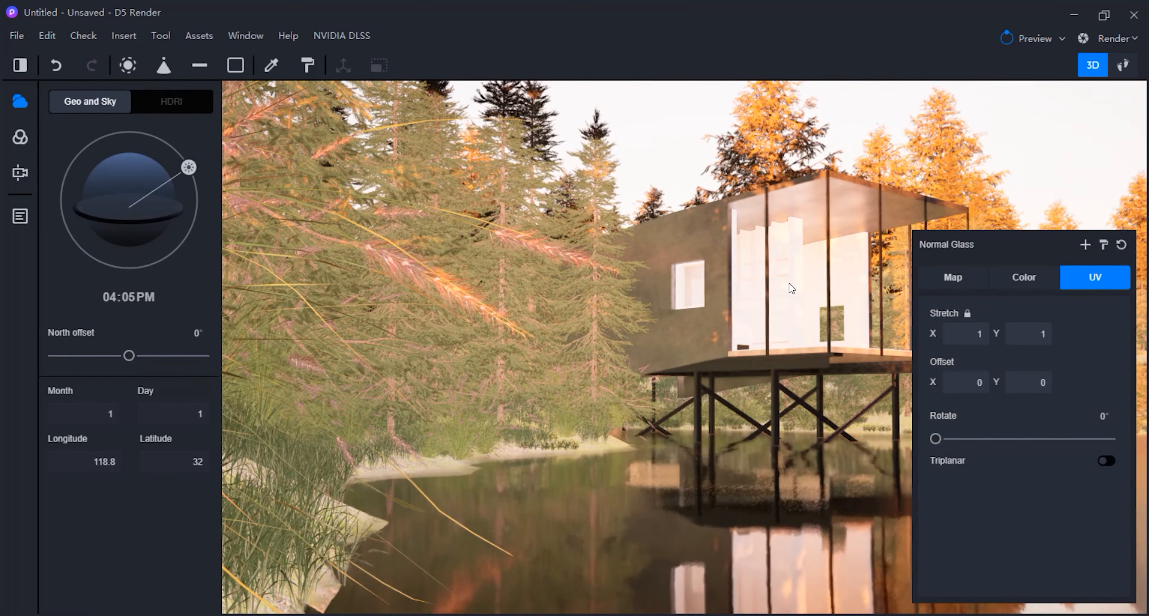
click(771, 95)
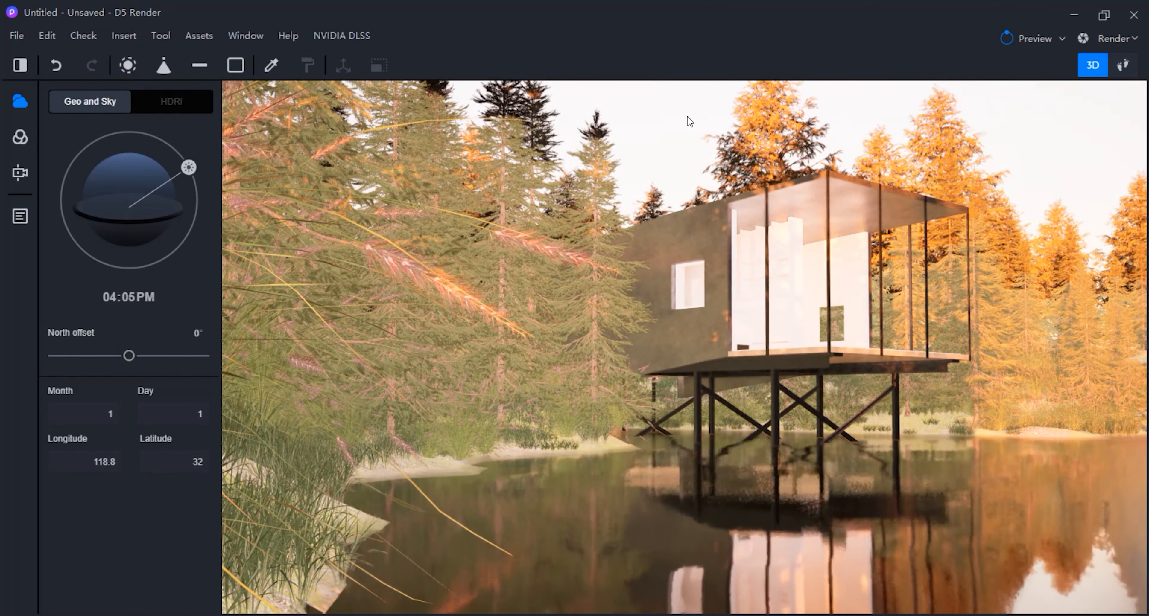
Save the project under the name Exterior Scene in the Exterior Scene folder
click(16, 35)
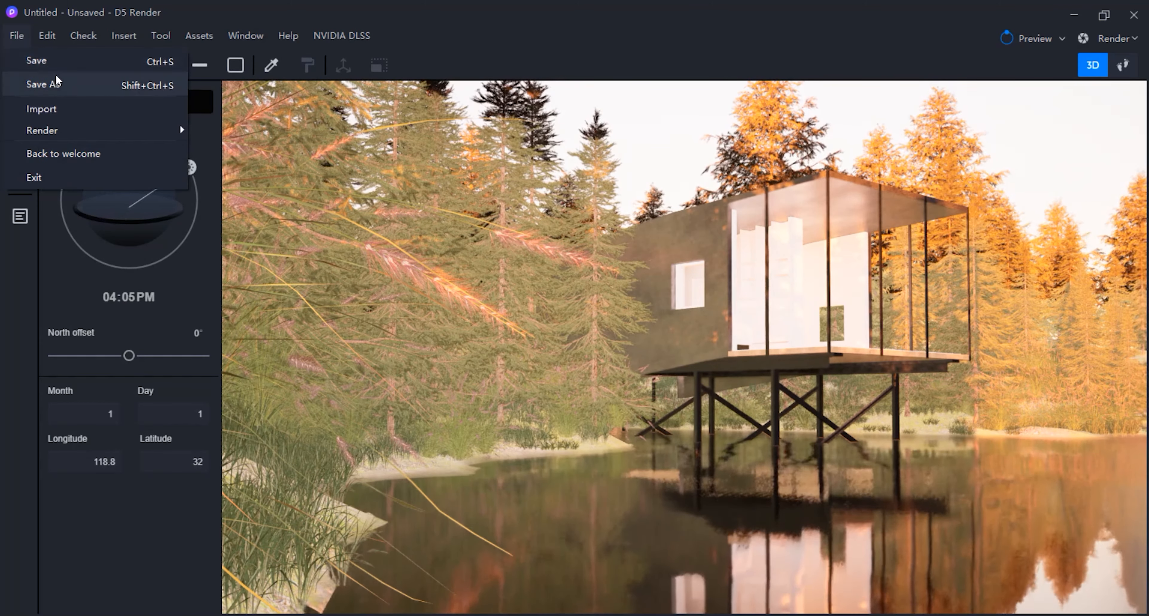
click(82, 84)
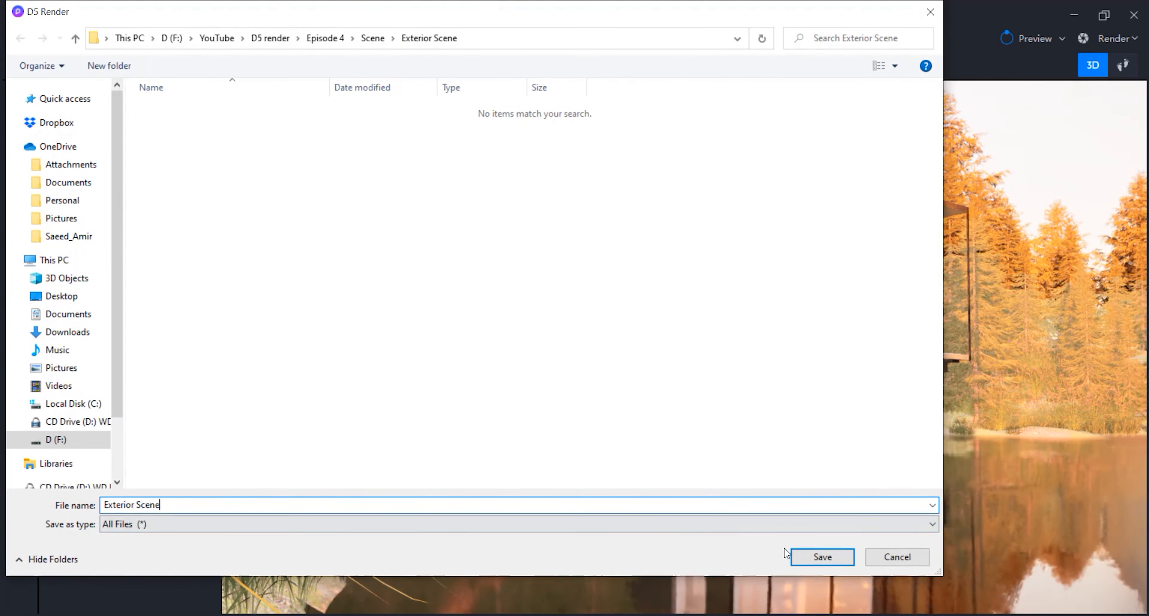
click(818, 555)
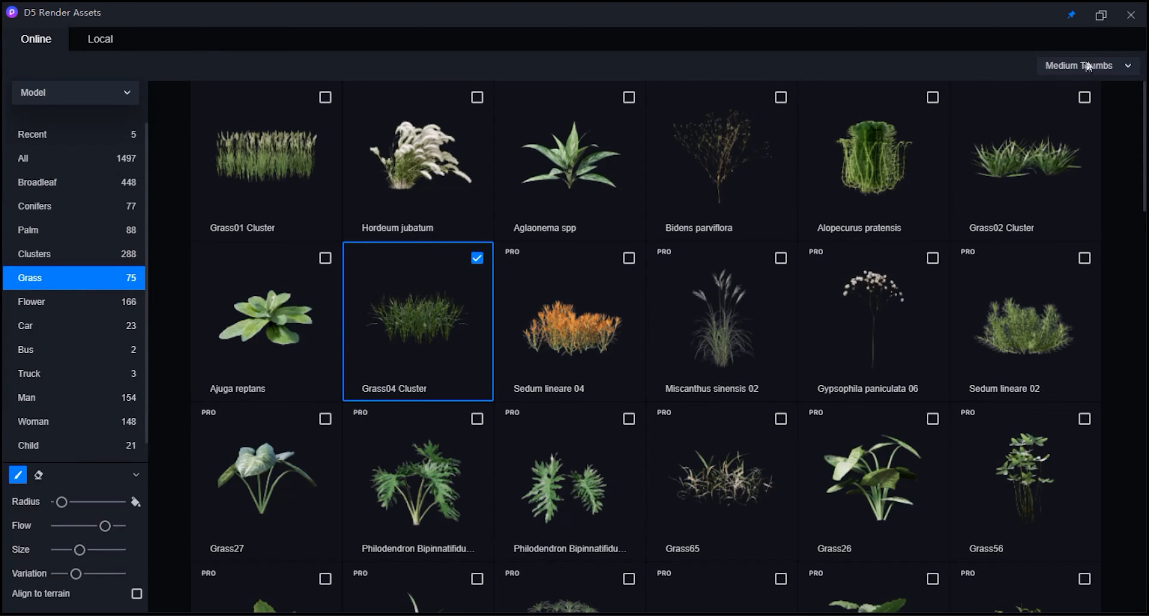
Close the asset library and brush Grass04 Cluster over the bare lakeshore in front of the conifers
click(1131, 16)
mouse_move(521, 488)
mouse_down()
mouse_move(689, 528)
mouse_move(645, 531)
mouse_move(604, 502)
mouse_move(743, 545)
mouse_up()
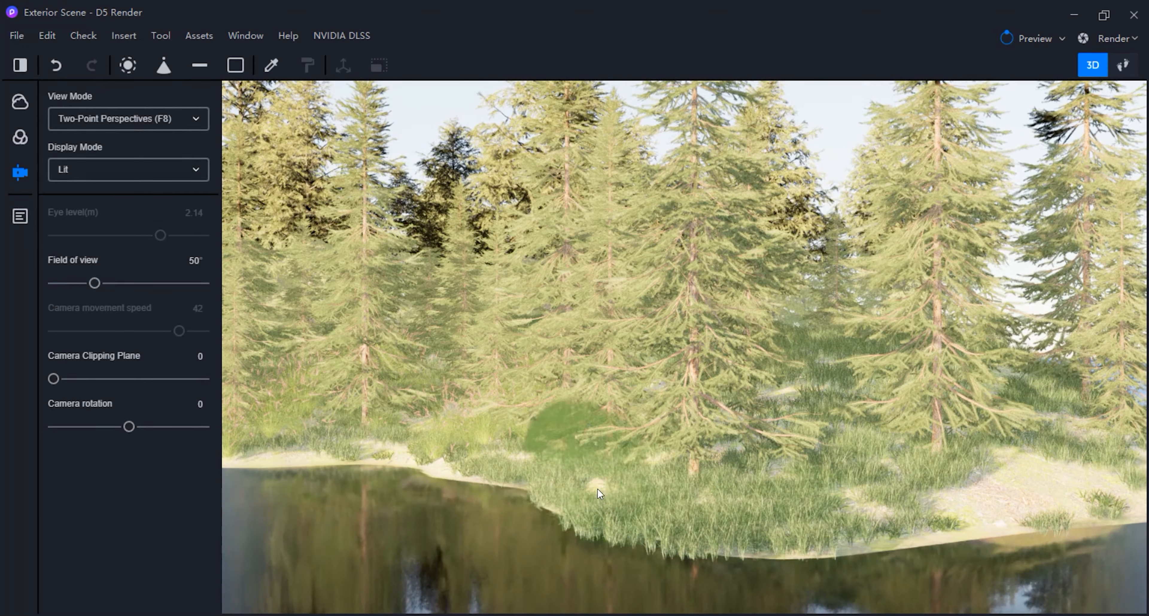
right_drag(622, 495, 623, 612)
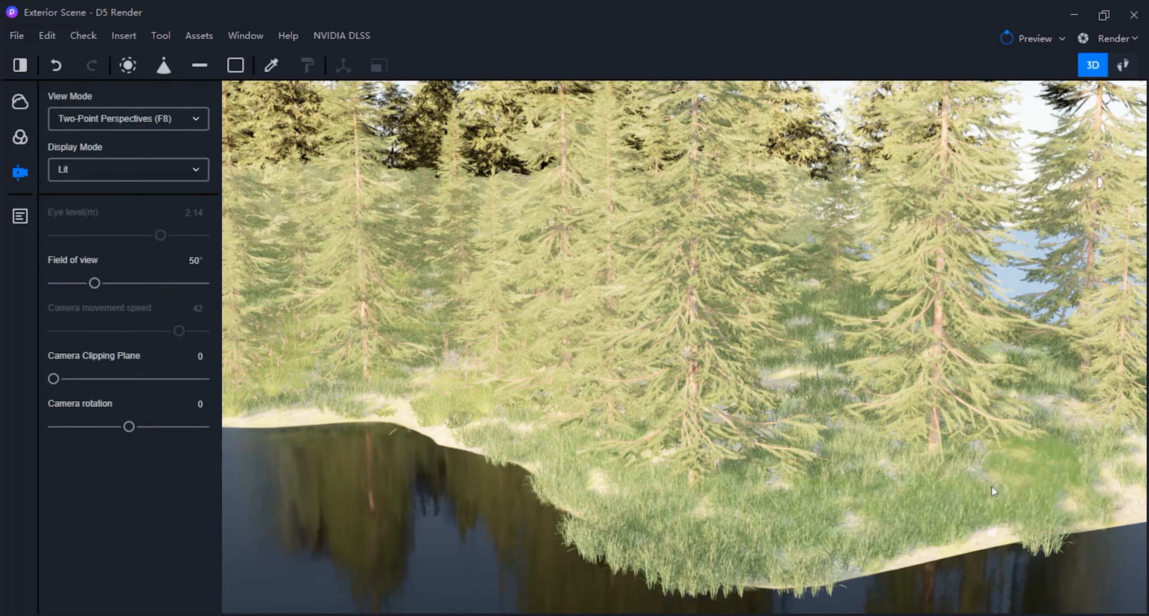
drag(1023, 530, 1067, 503)
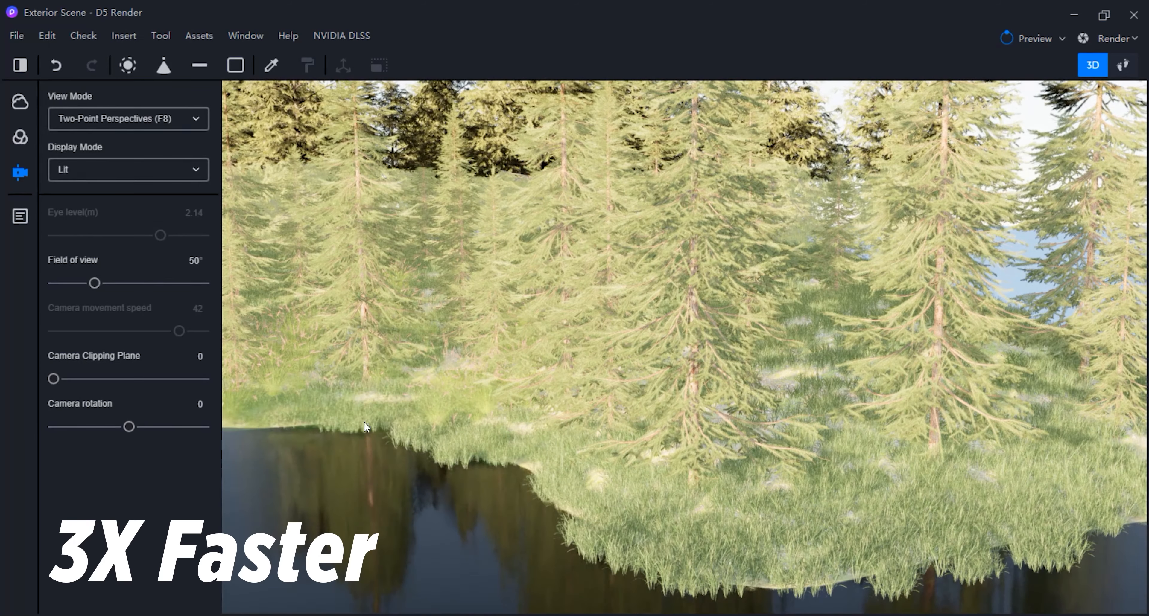
scroll(811, 523, down, 5)
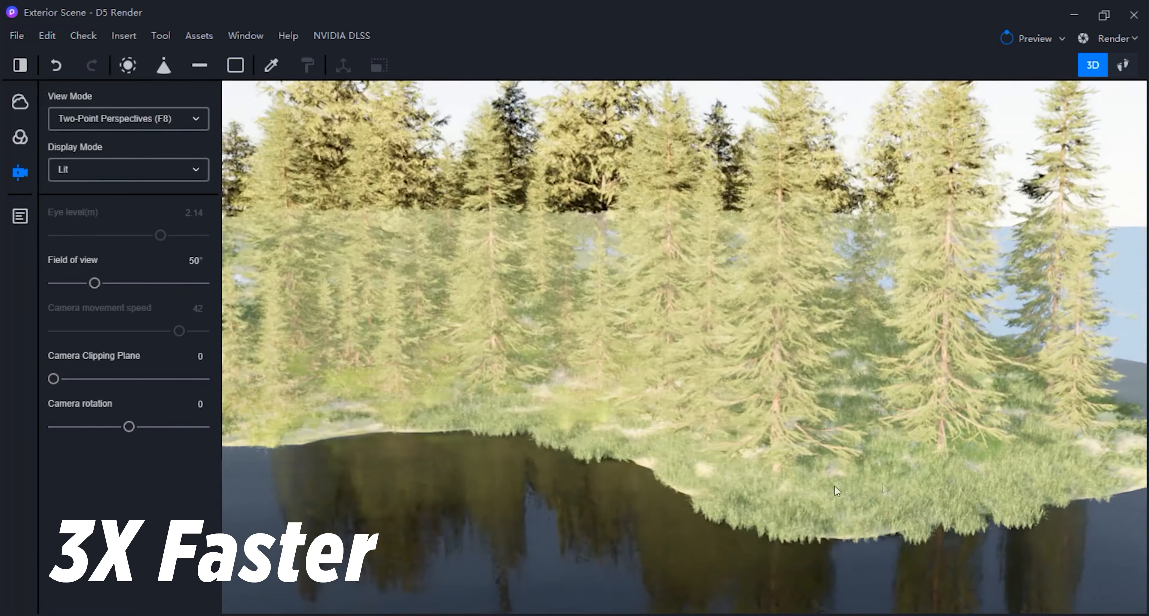
Extend the Grass04 Cluster brushing along the adjoining bank, covering the bare strip between the pink grasses and the water
key(a)
scroll(331, 454, up, 3)
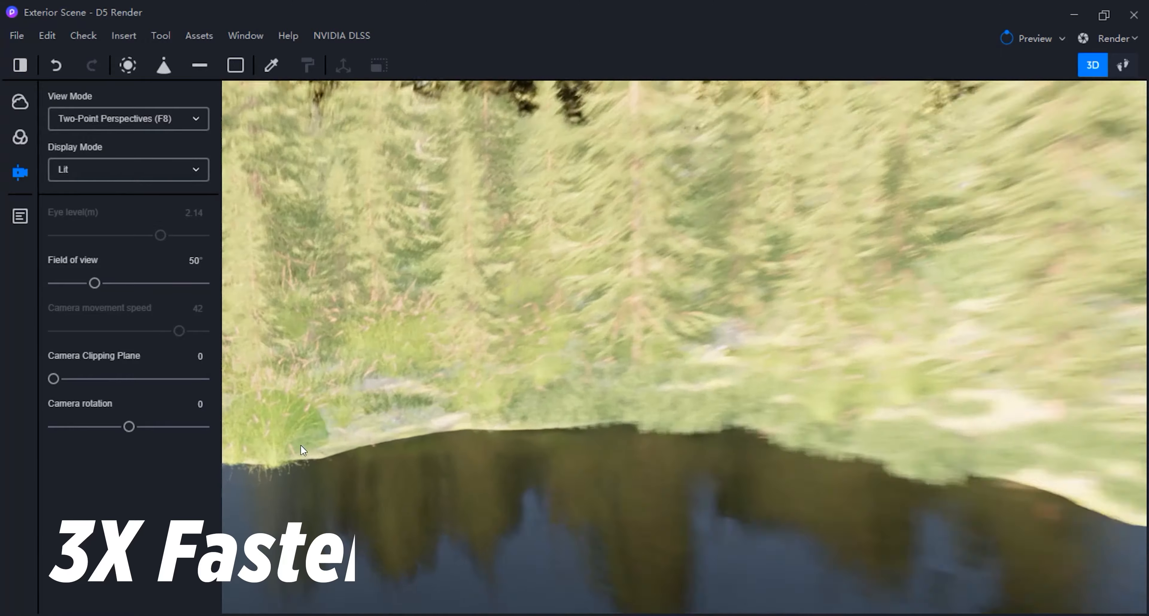
mouse_move(300, 444)
mouse_down()
mouse_move(299, 458)
mouse_move(767, 353)
mouse_up()
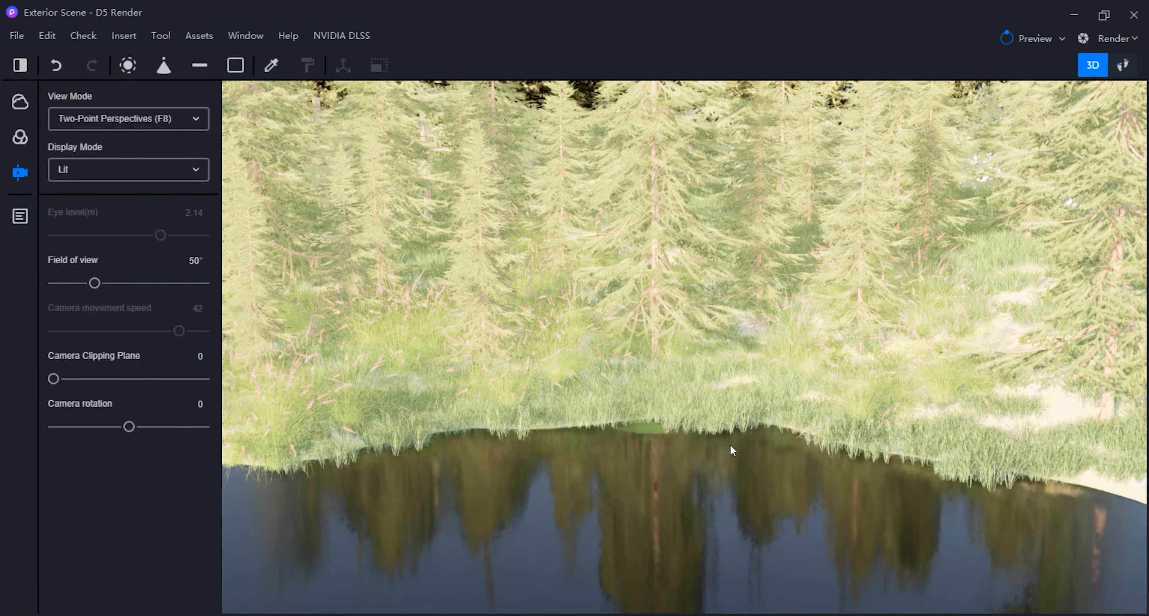
key(a)
drag(283, 452, 428, 426)
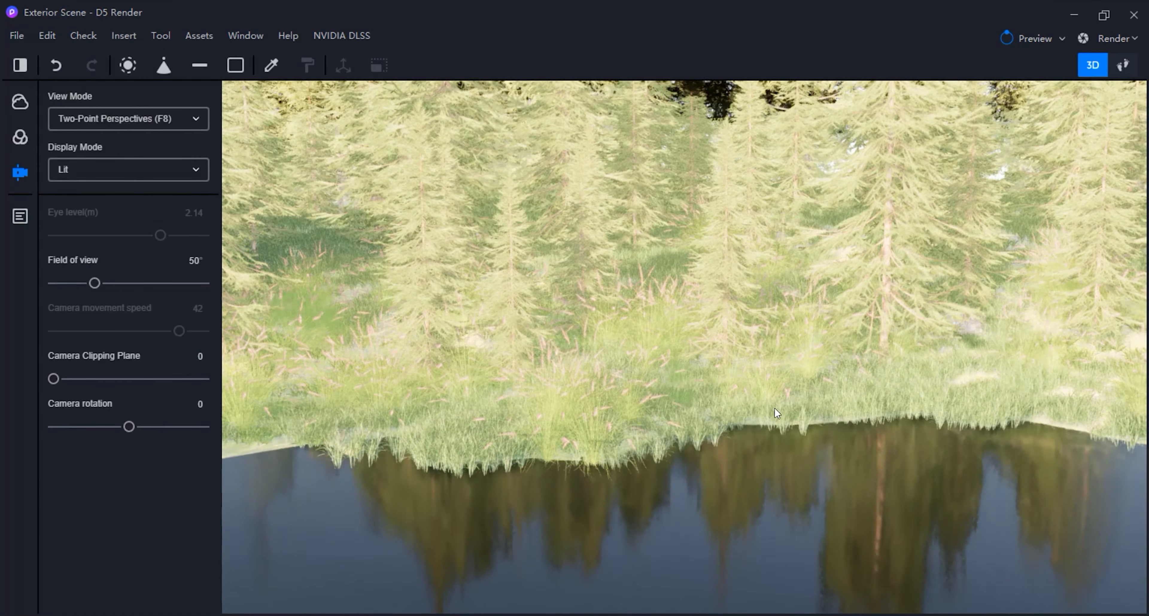
scroll(778, 414, down, 4)
scroll(266, 388, up, 5)
drag(758, 463, 476, 411)
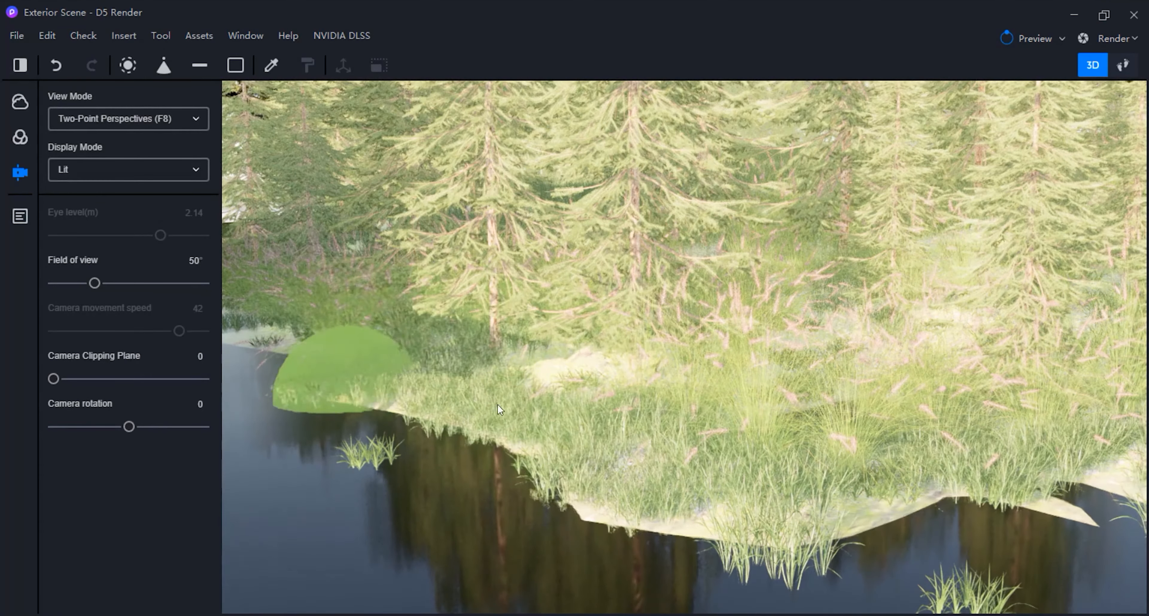
Brush Grass04 Cluster along the curved bank leading up to the stilted cabin
scroll(730, 495, down, 4)
scroll(382, 373, up, 5)
scroll(380, 370, down, 6)
scroll(357, 481, up, 6)
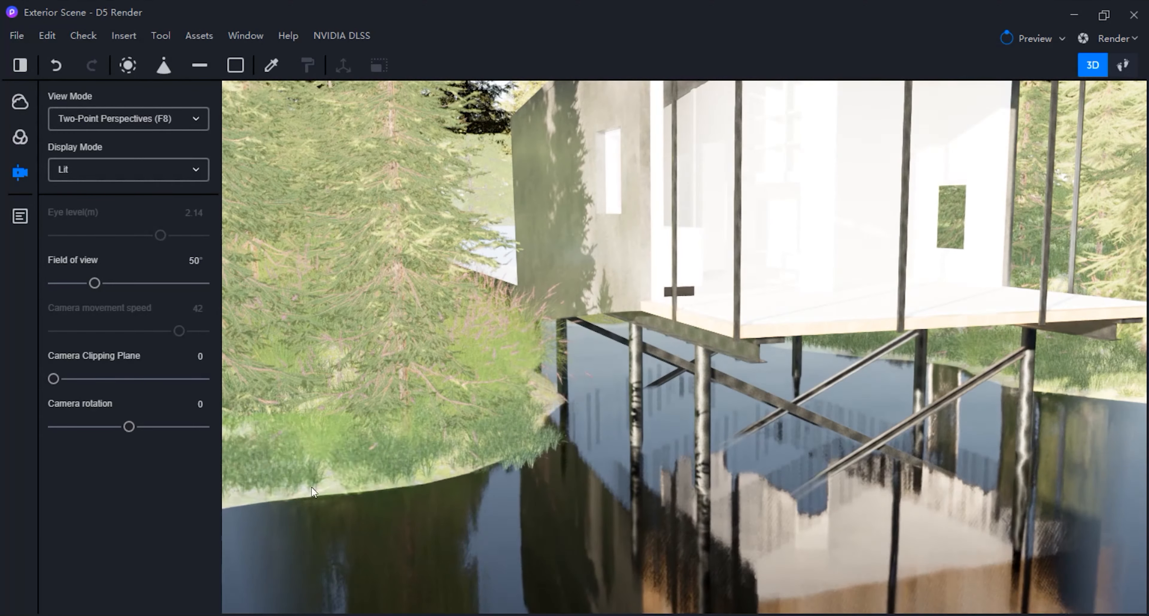
scroll(312, 491, down, 5)
scroll(311, 486, up, 6)
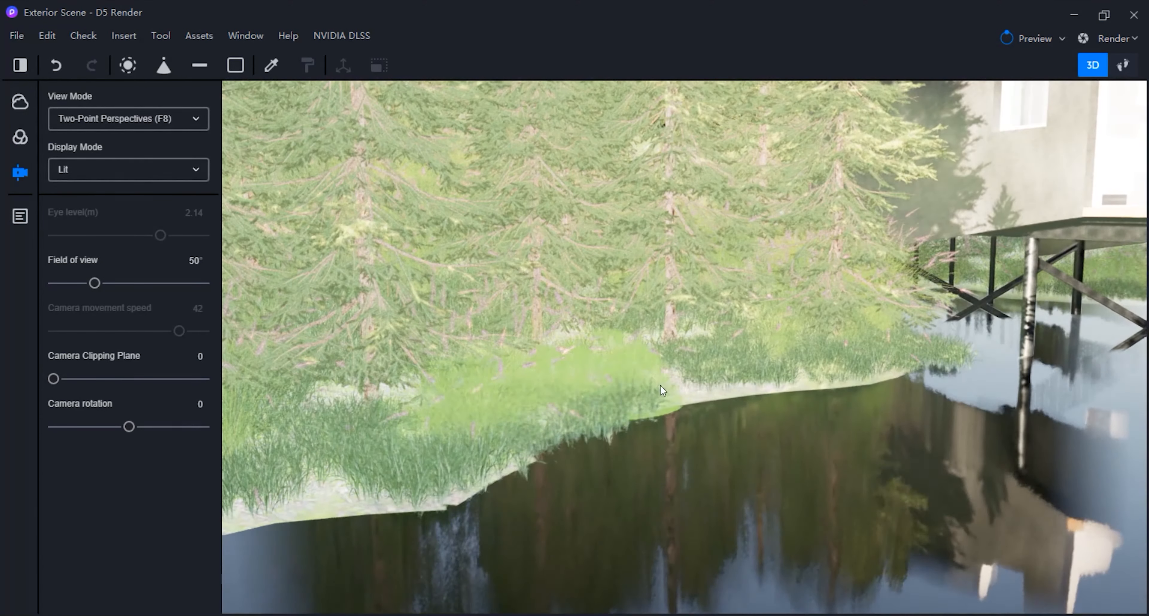
scroll(850, 393, down, 4)
scroll(434, 562, up, 4)
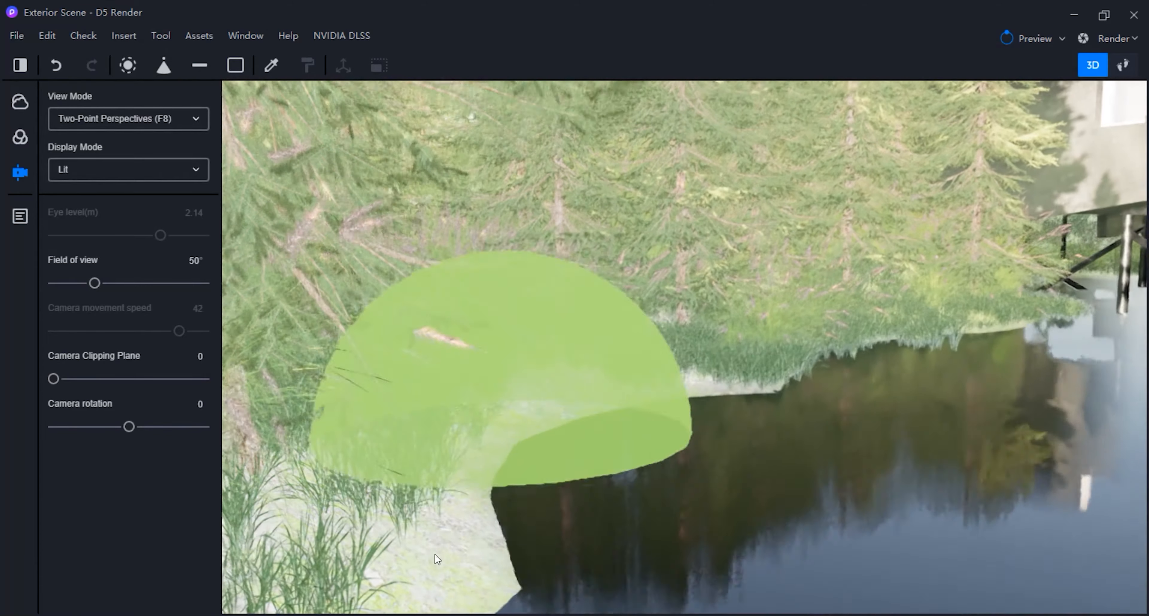
scroll(436, 560, down, 4)
scroll(440, 559, up, 4)
scroll(441, 560, down, 4)
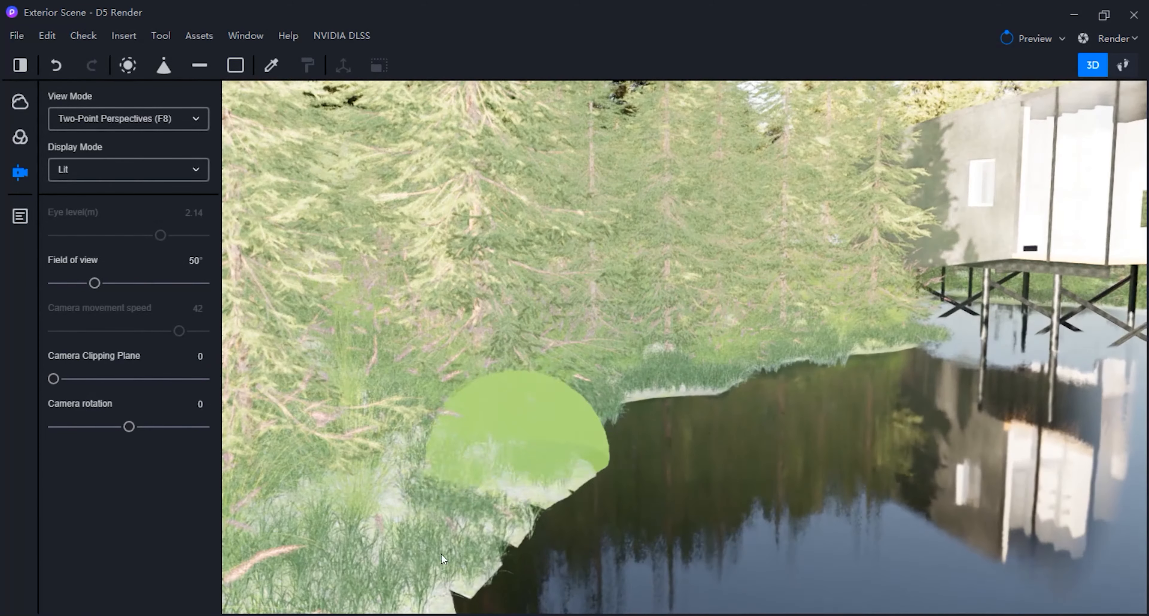
Fill the remaining bare patches of the shoreline near the cabin with more Grass04 Cluster
scroll(540, 475, down, 4)
scroll(556, 484, up, 4)
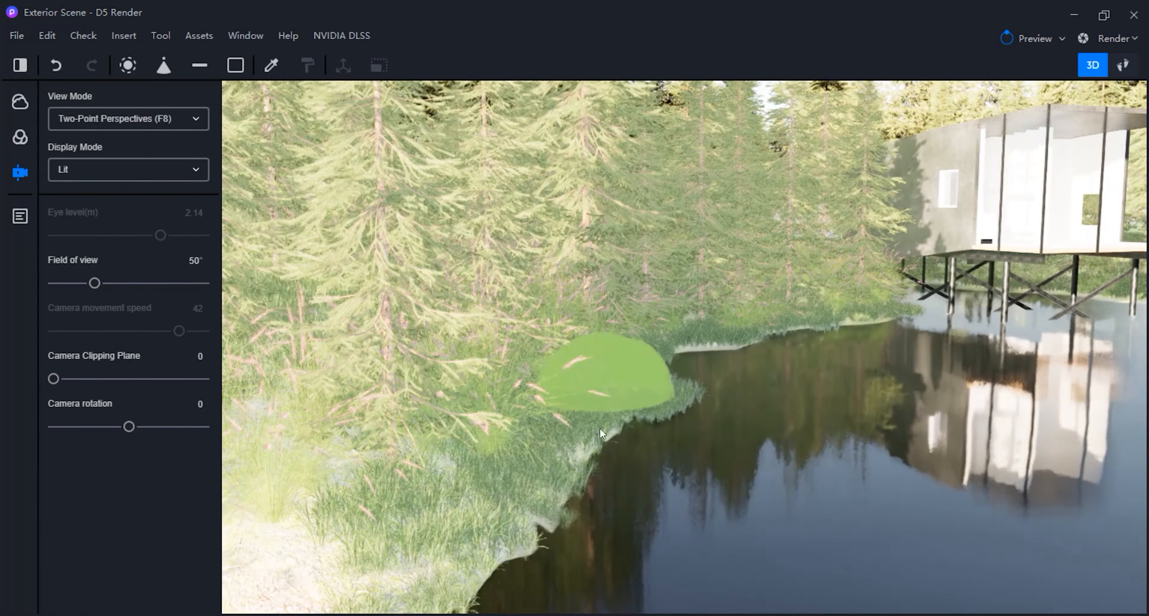
scroll(600, 428, down, 4)
scroll(339, 566, up, 4)
scroll(714, 462, down, 5)
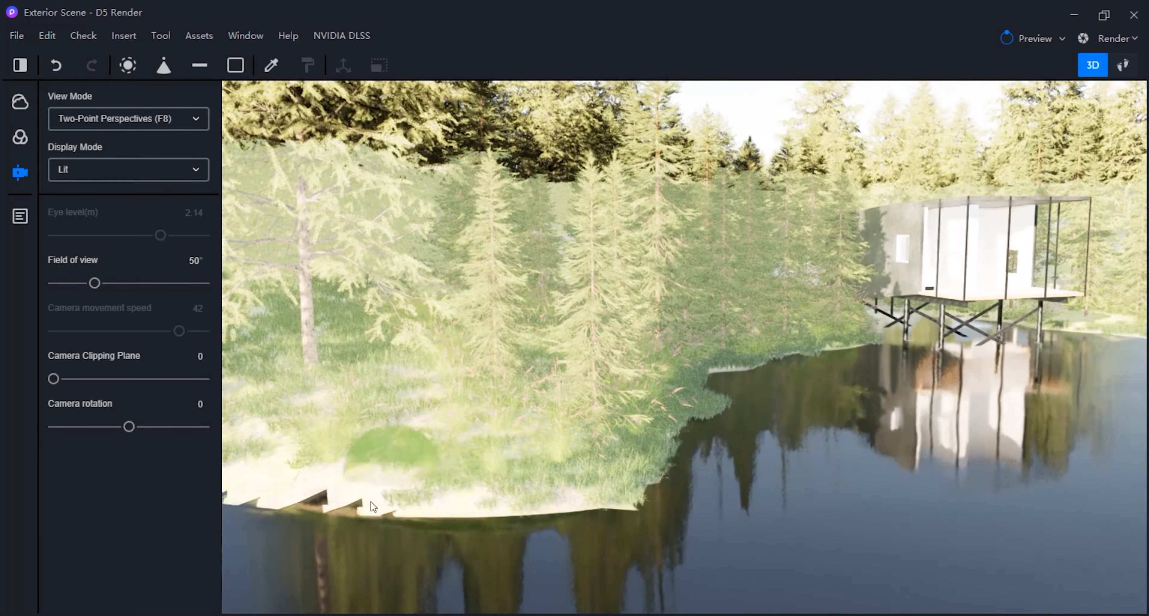
scroll(441, 433, up, 4)
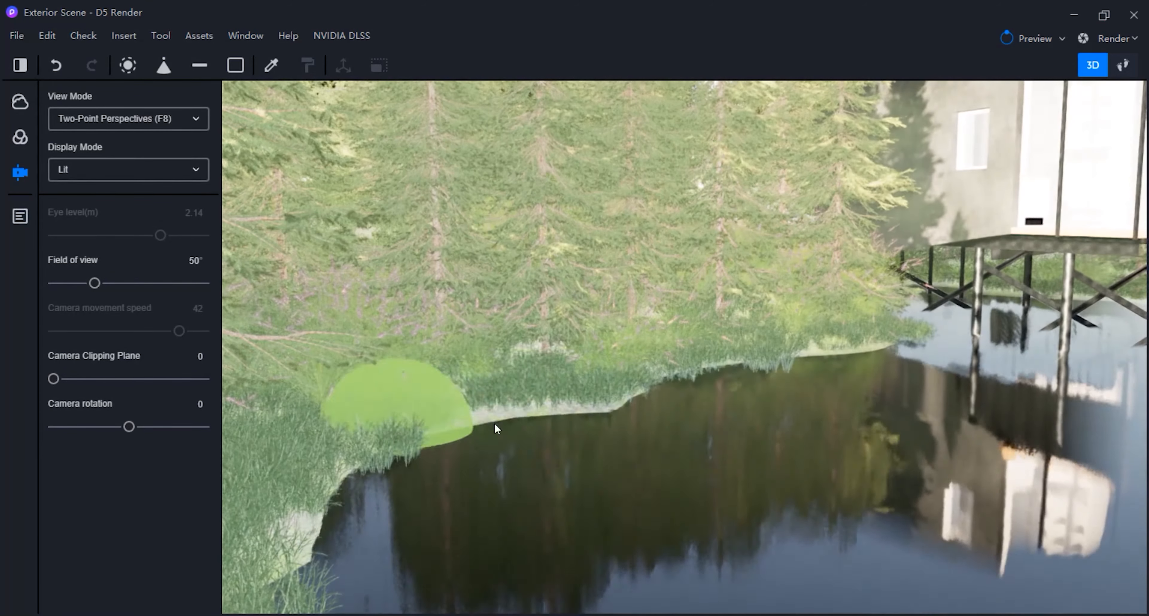
scroll(748, 384, up, 4)
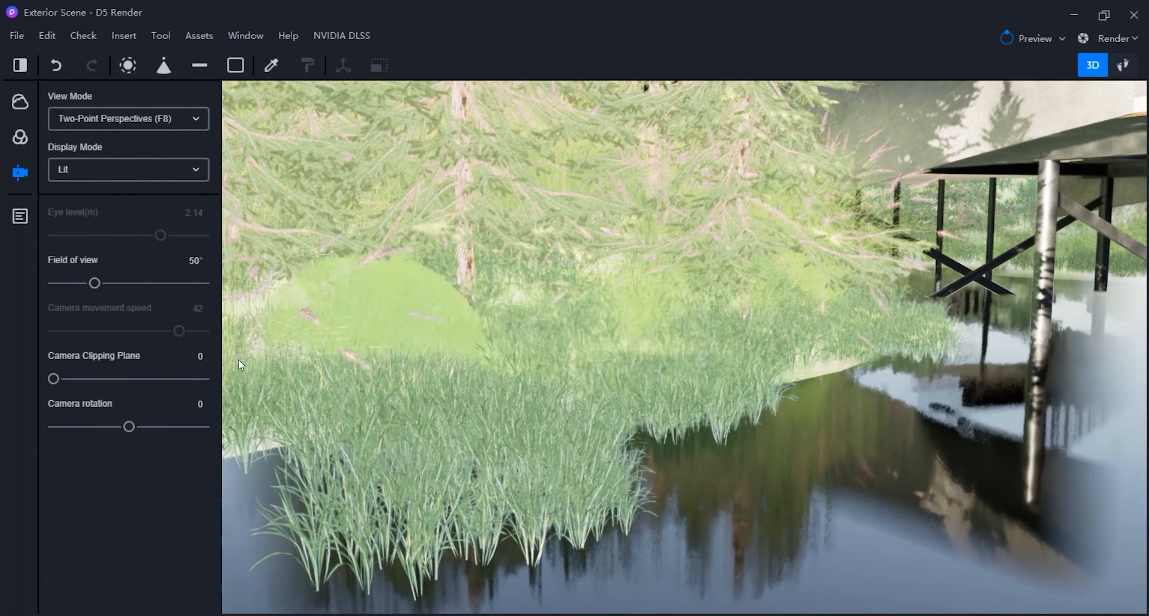
Switch the brush to erasing and remove the stray grass standing in the water along the bank near the cabin
click(200, 37)
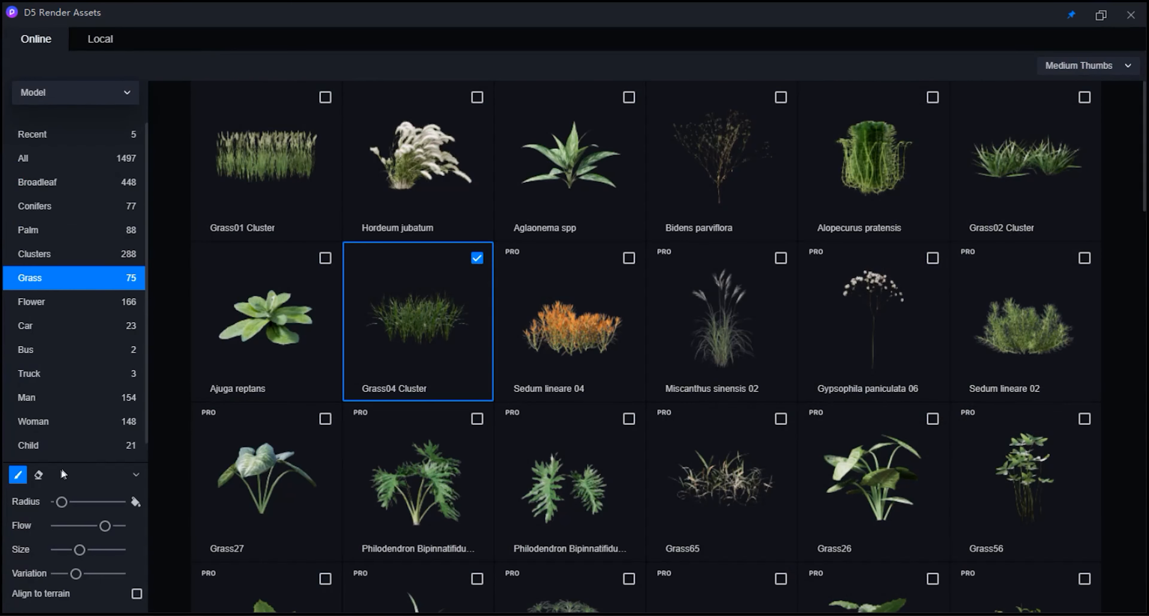
click(1130, 15)
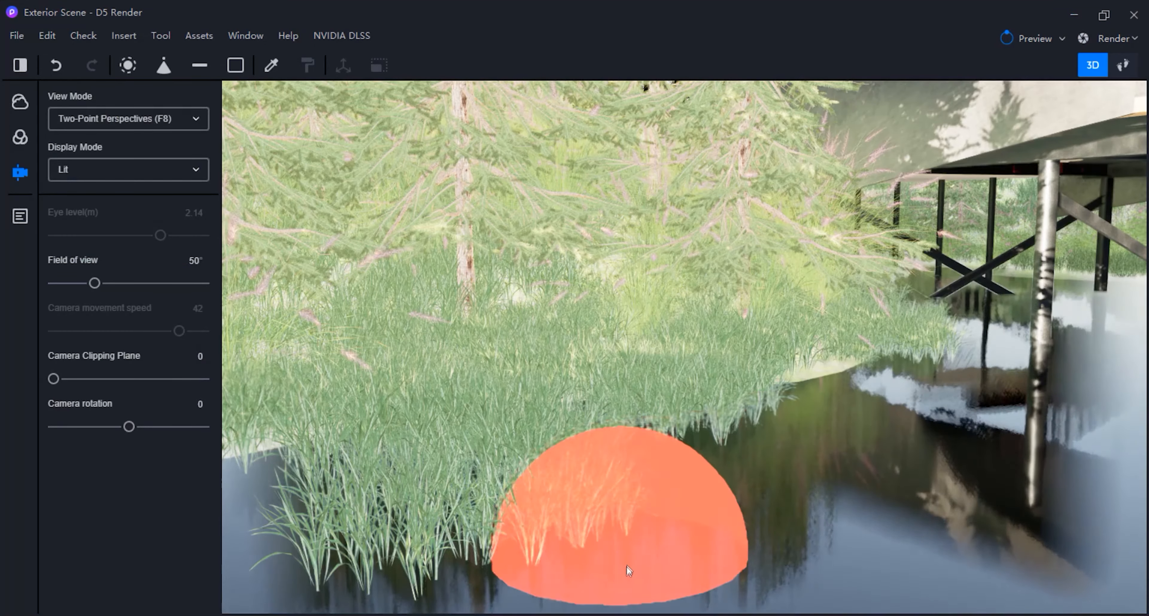
mouse_move(632, 536)
mouse_down()
mouse_move(392, 508)
mouse_move(714, 476)
mouse_move(851, 411)
mouse_move(574, 454)
mouse_move(405, 503)
mouse_move(559, 475)
mouse_move(398, 462)
mouse_move(652, 458)
mouse_move(559, 459)
mouse_move(510, 439)
mouse_move(452, 505)
mouse_move(618, 464)
mouse_move(632, 439)
mouse_move(313, 500)
mouse_move(300, 487)
mouse_move(379, 473)
mouse_up()
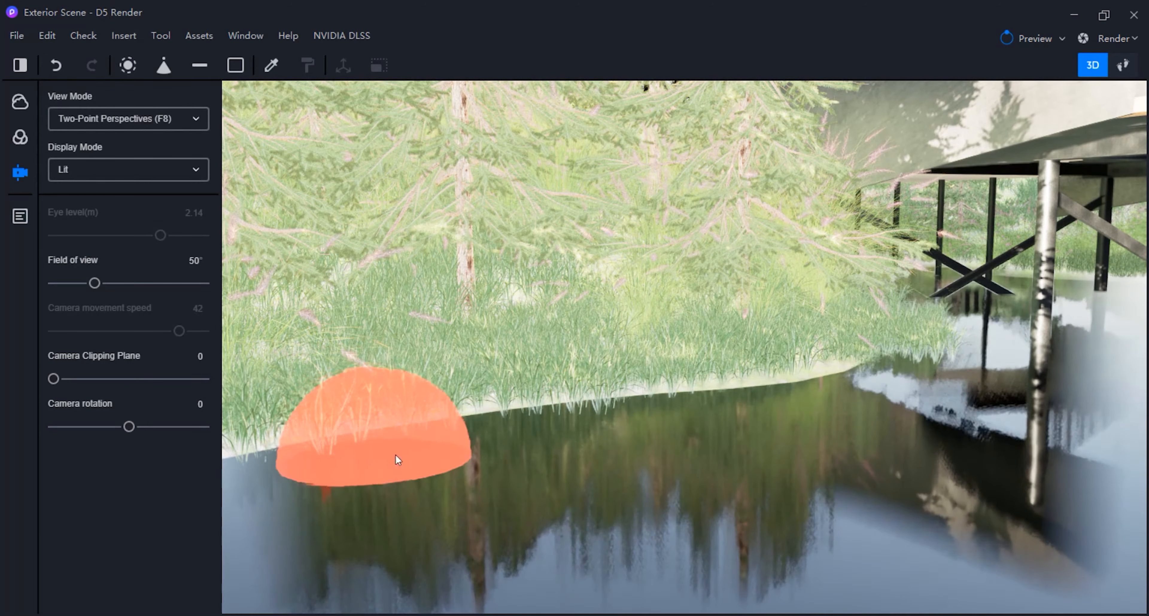
scroll(689, 454, down, 8)
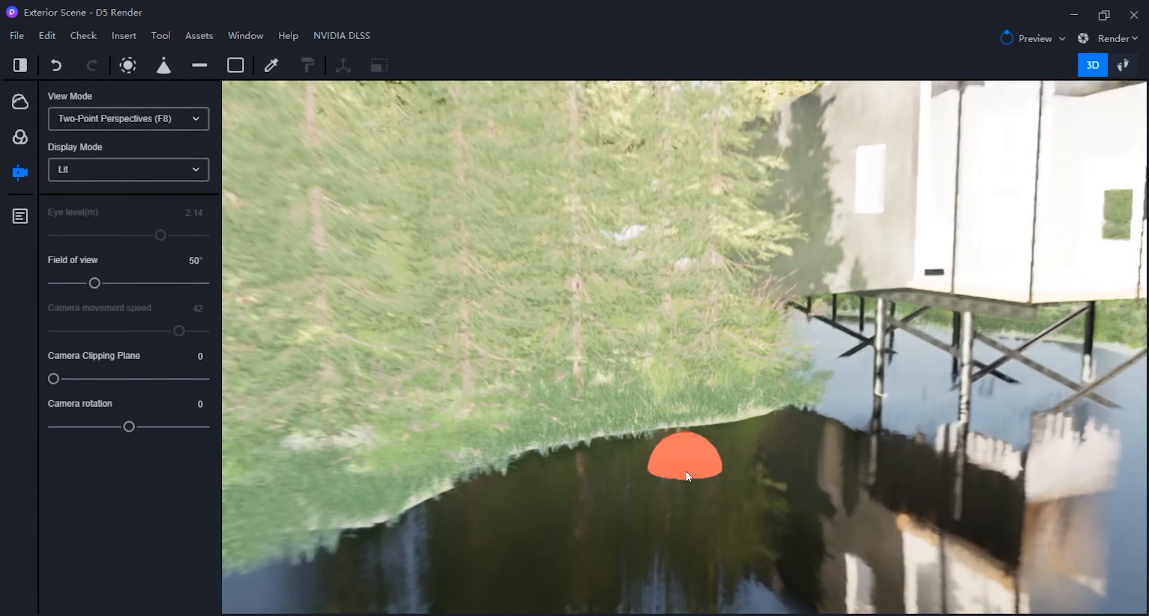
scroll(686, 472, down, 10)
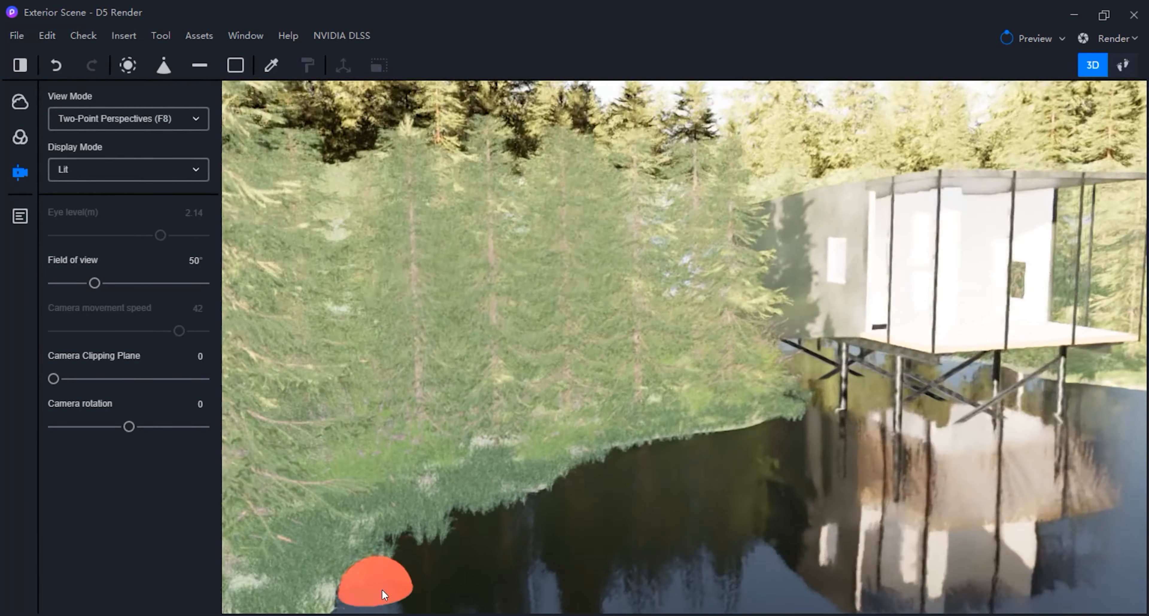
scroll(410, 567, up, 10)
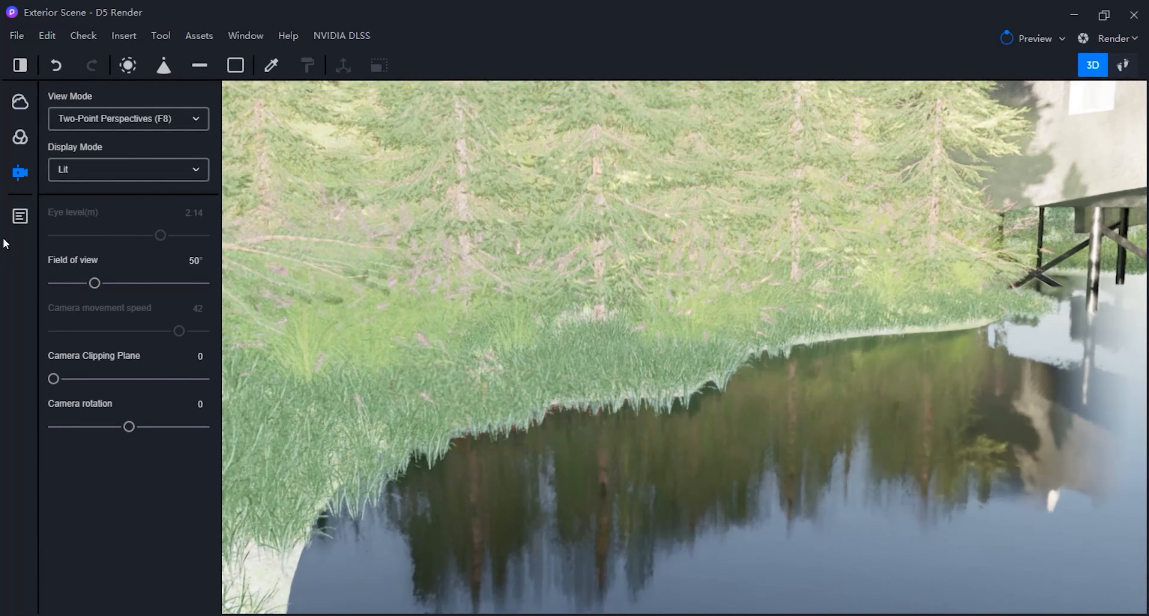
Recall the saved Scene 1 camera view and toggle the two-point perspective
click(19, 216)
click(80, 136)
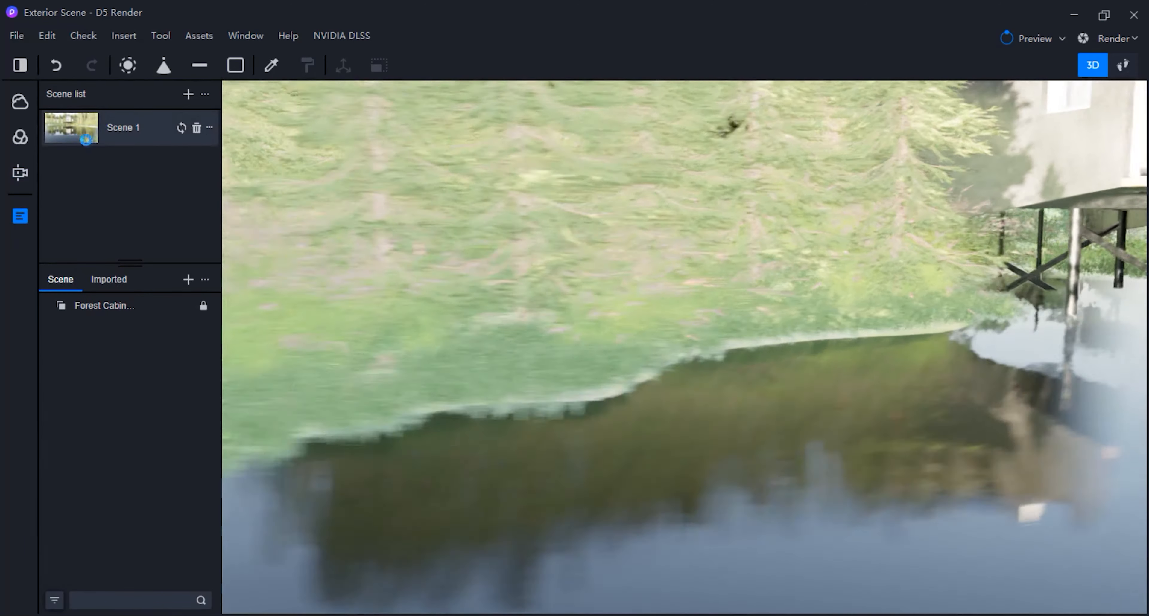
key(F8)
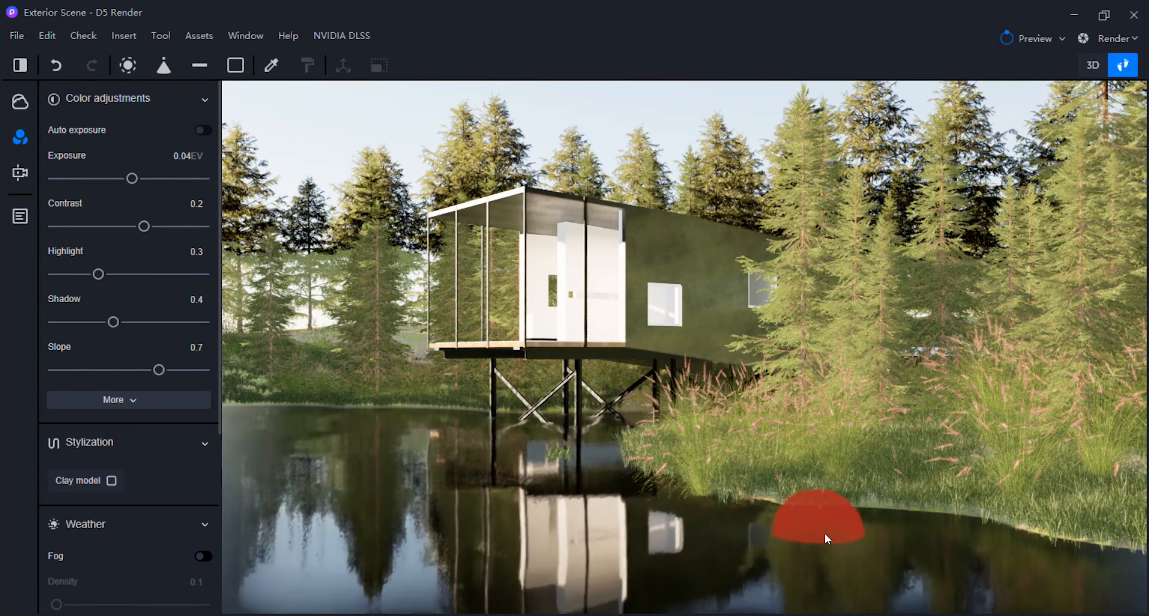
Download Pennisetum setaceum 07 from the online grass models, select Pennisetum setaceum 06, and close the asset library
click(163, 65)
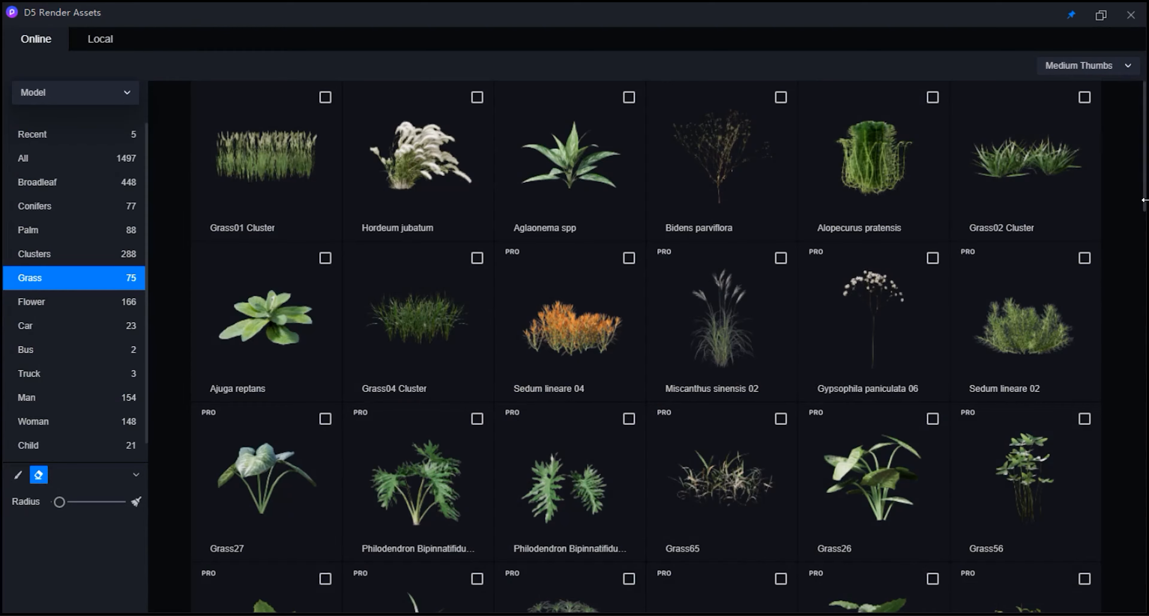
drag(1143, 200, 1118, 594)
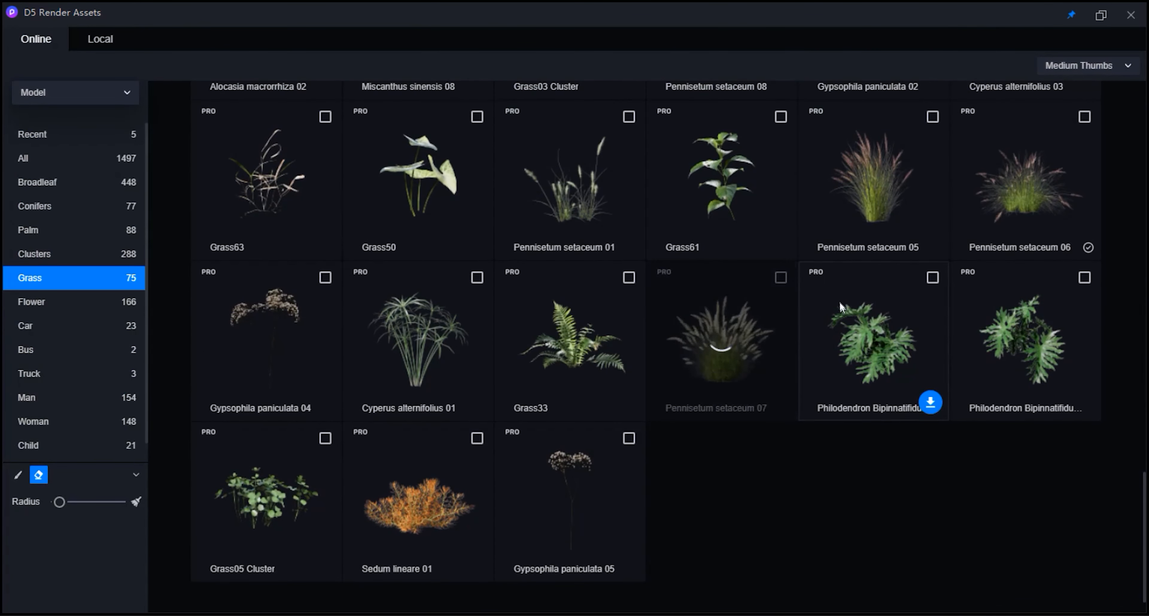
key(Escape)
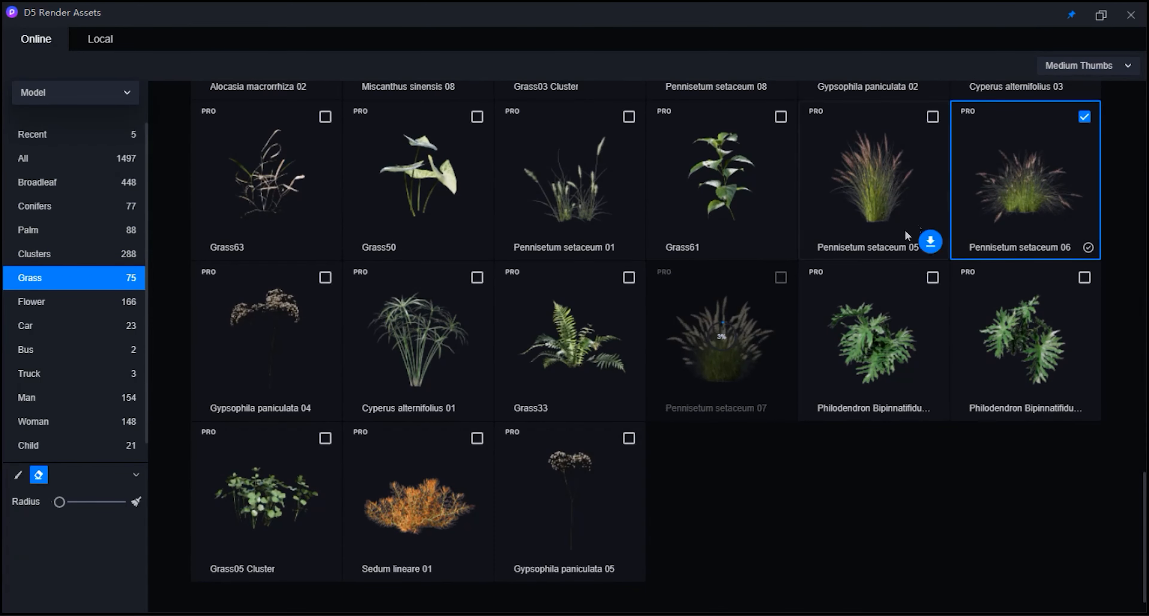
click(1131, 18)
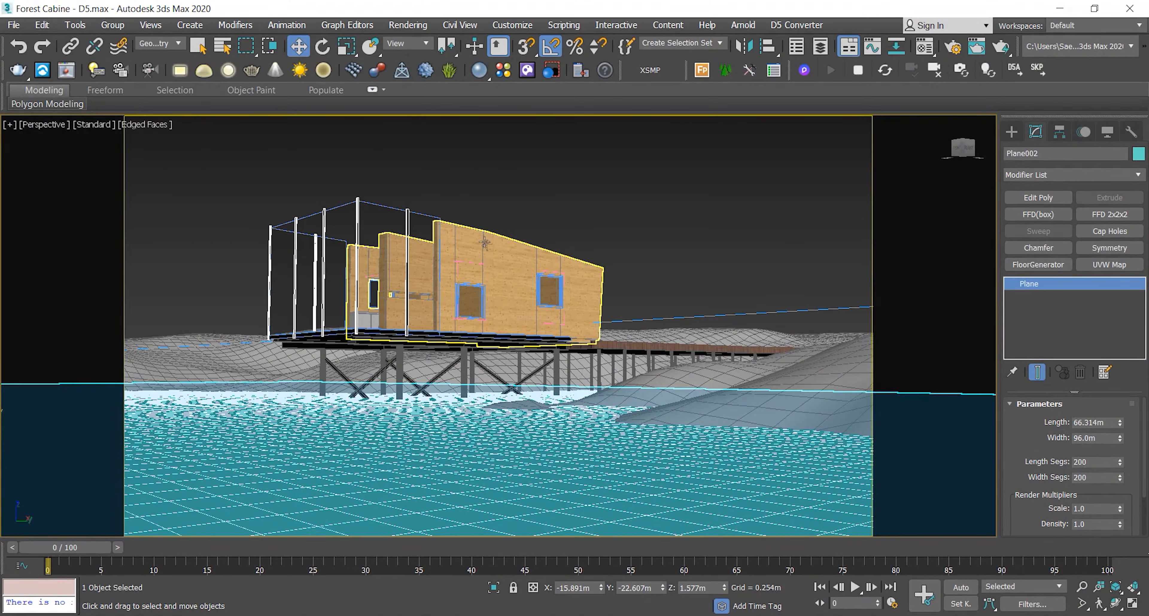
In 3ds Max, select the cabin's Walls group, then return to D5 Render
click(503, 259)
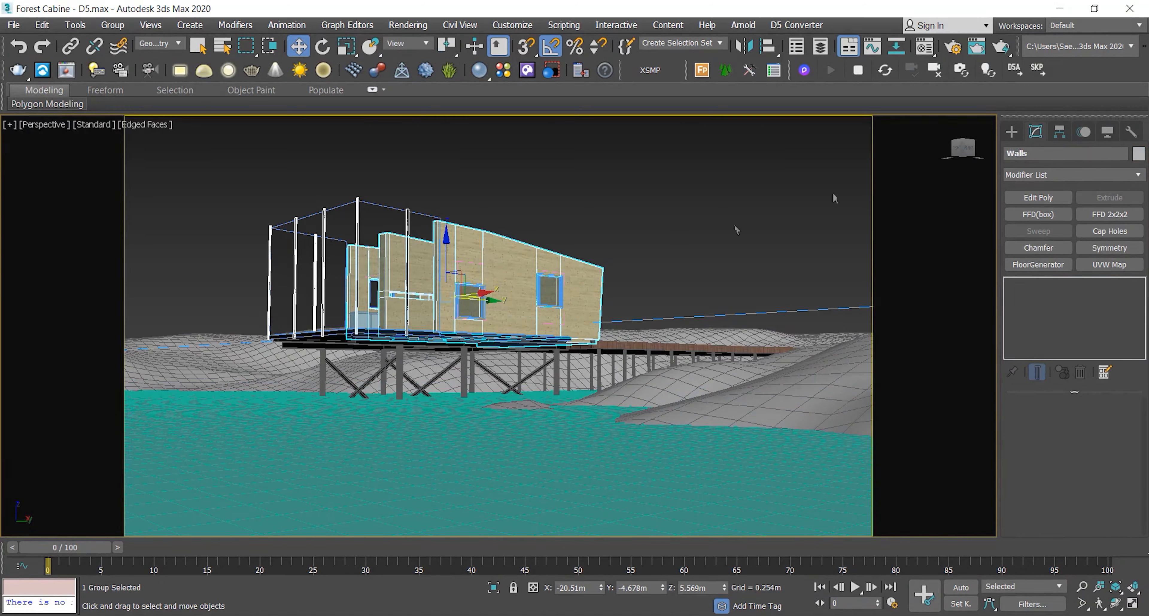
click(1062, 9)
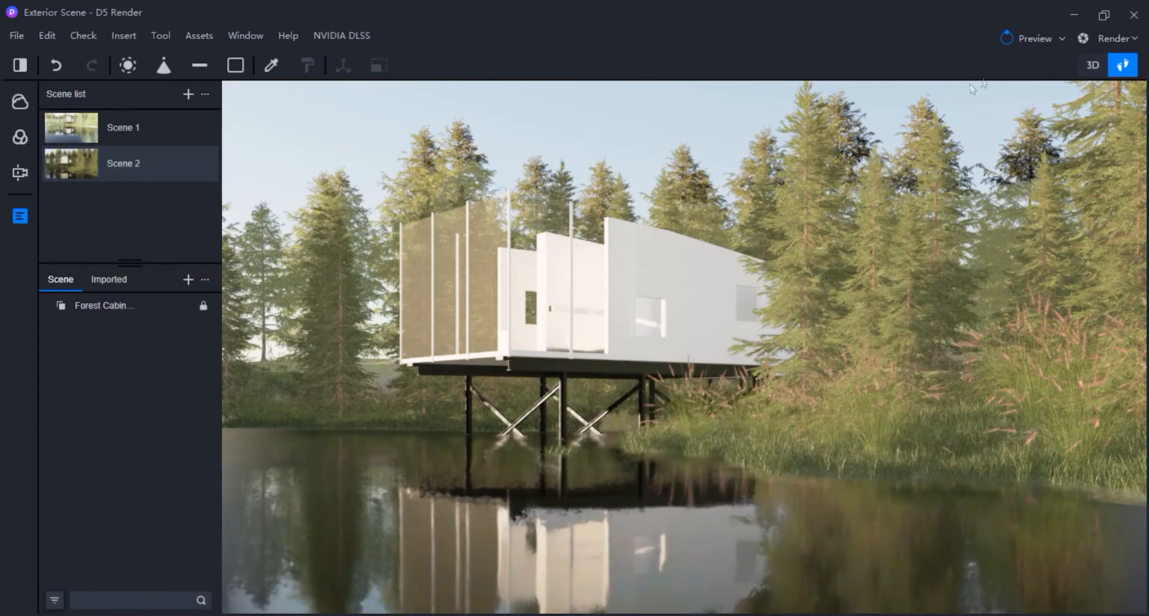
Select the cabin's white walls and download White pine burl from the online wood materials
click(666, 244)
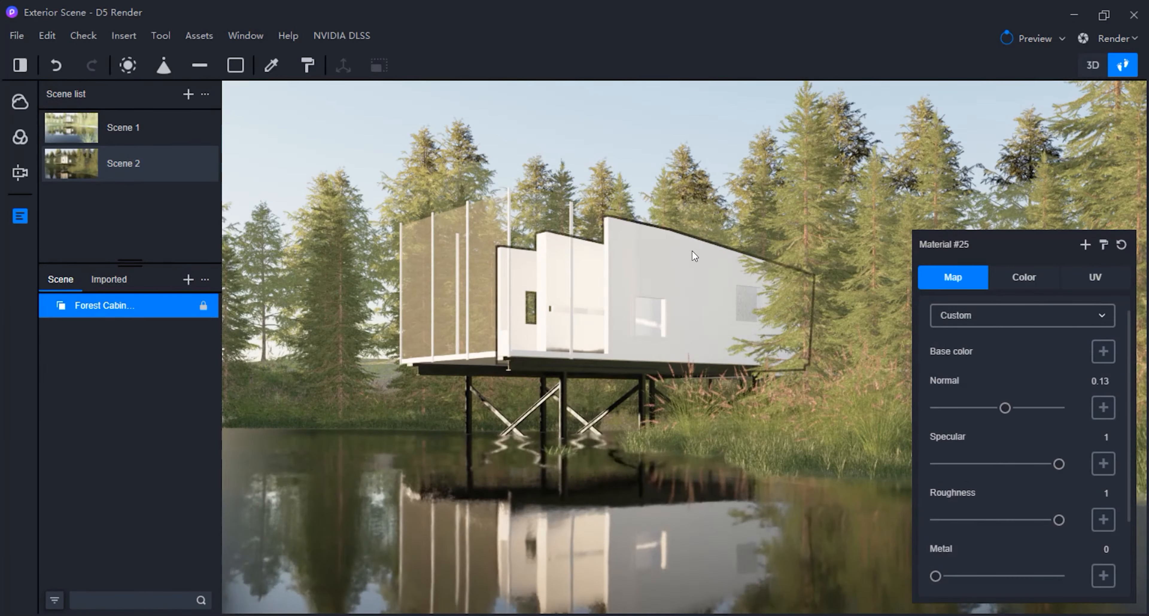
click(201, 35)
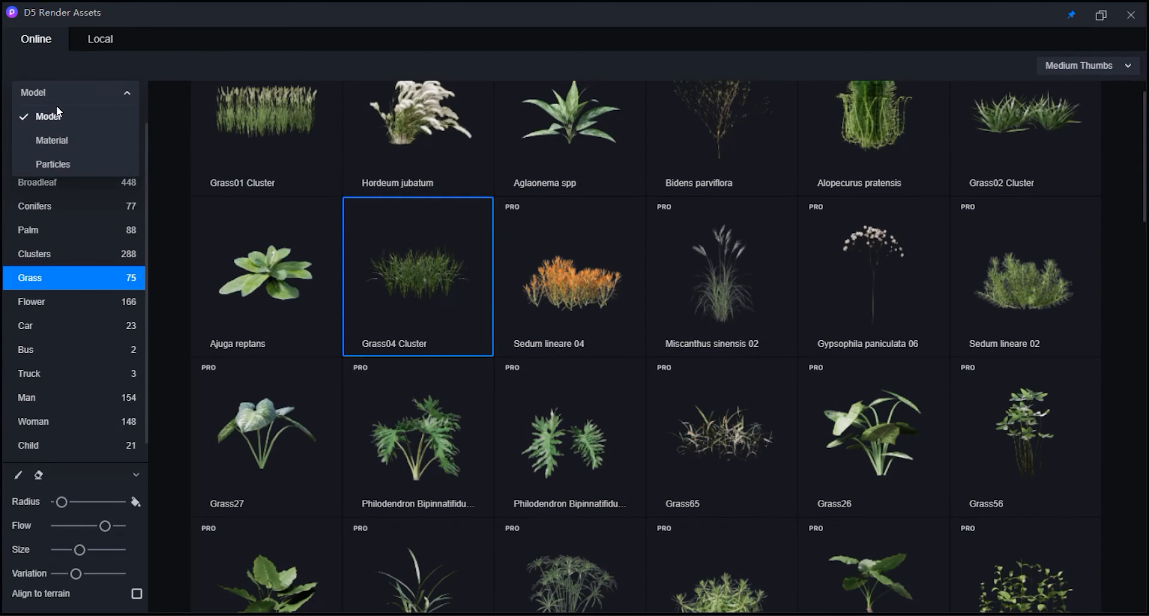
click(72, 140)
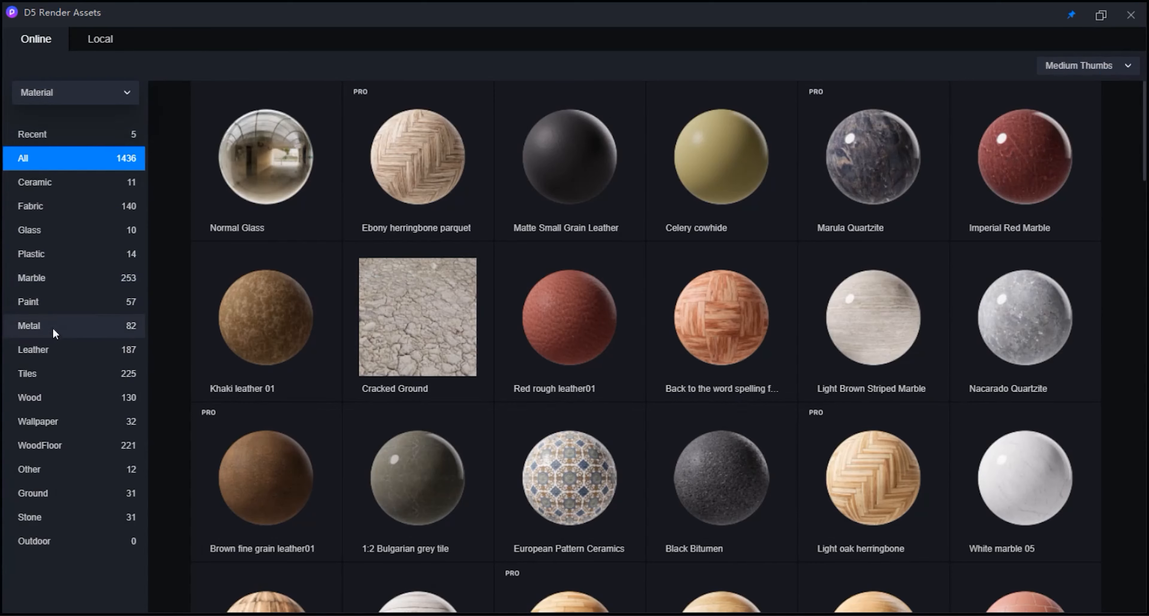
click(72, 398)
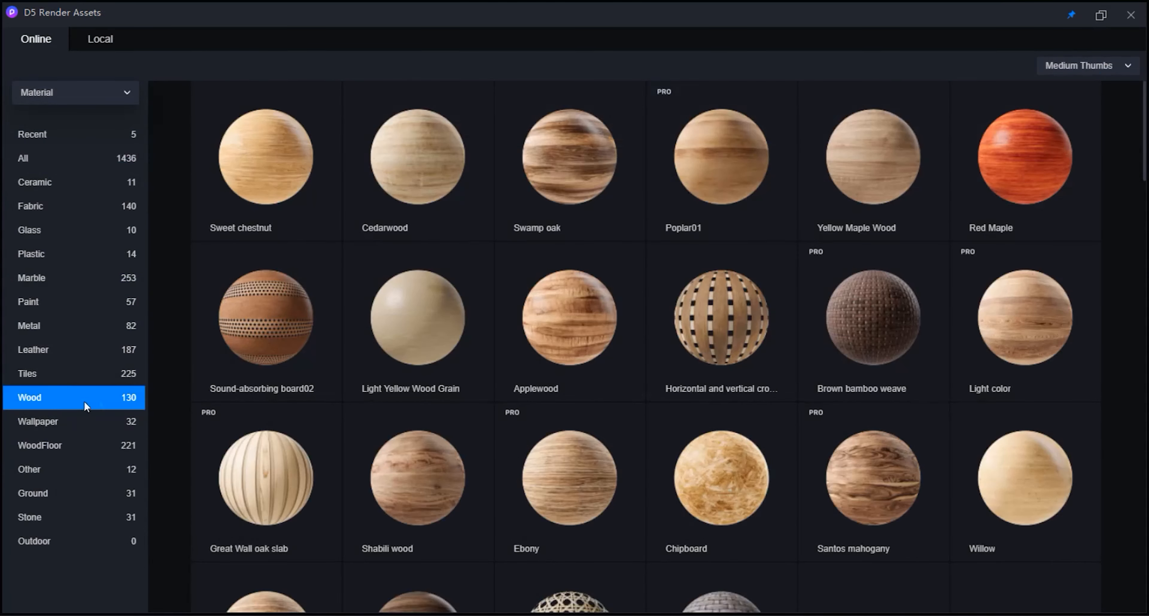
mouse_move(314, 242)
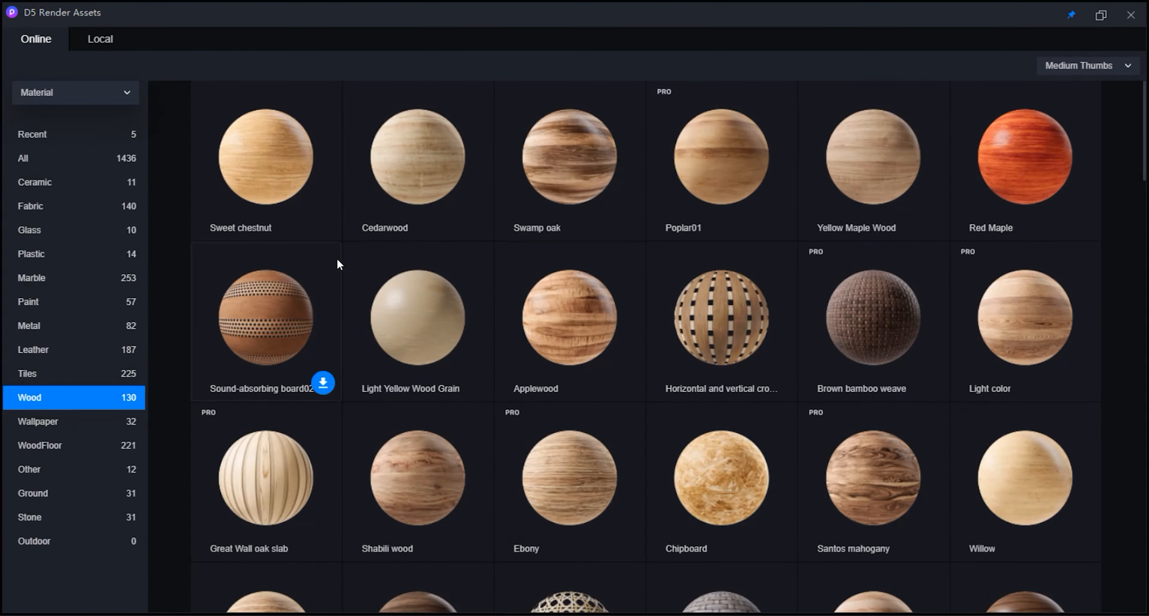
scroll(419, 311, down, 3)
scroll(486, 317, down, 3)
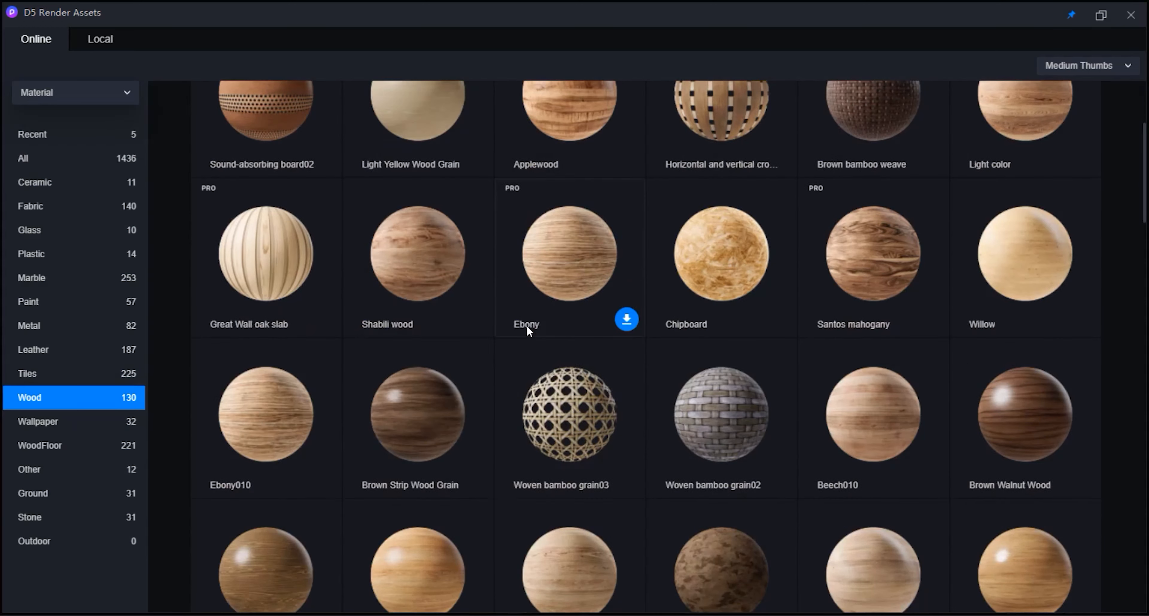
scroll(527, 326, down, 2)
scroll(526, 327, down, 6)
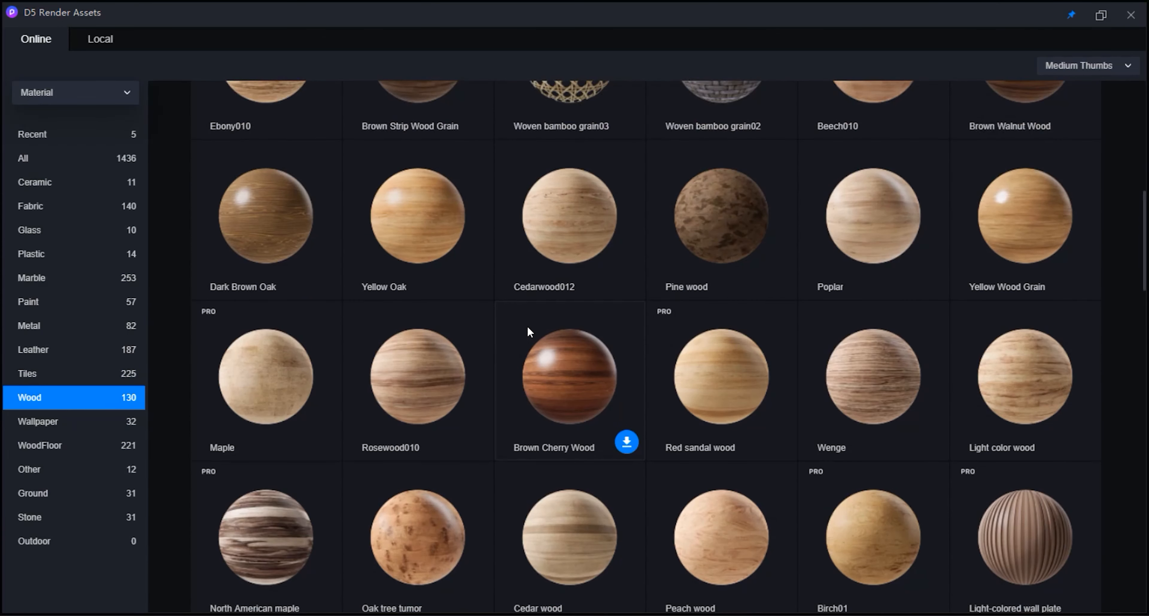
scroll(528, 328, down, 4)
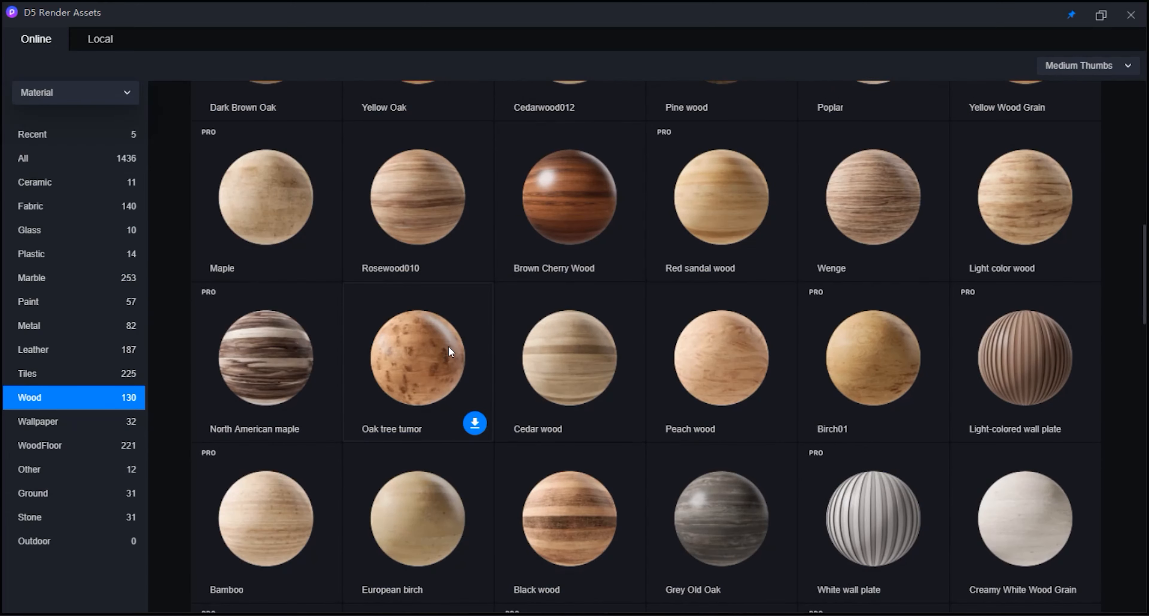
scroll(661, 358, down, 5)
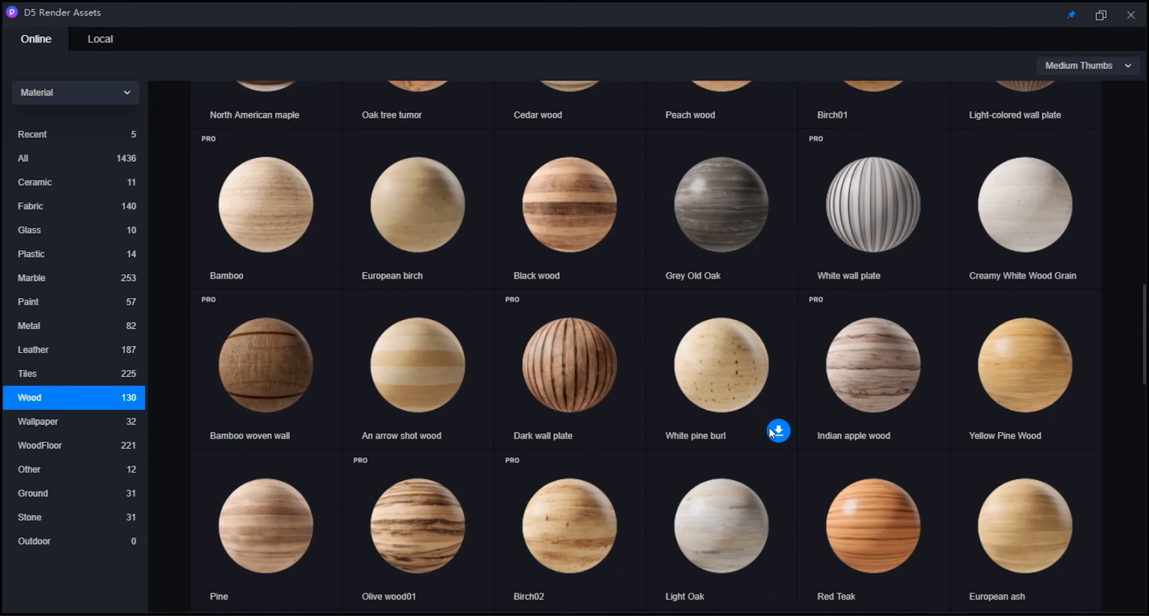
click(779, 431)
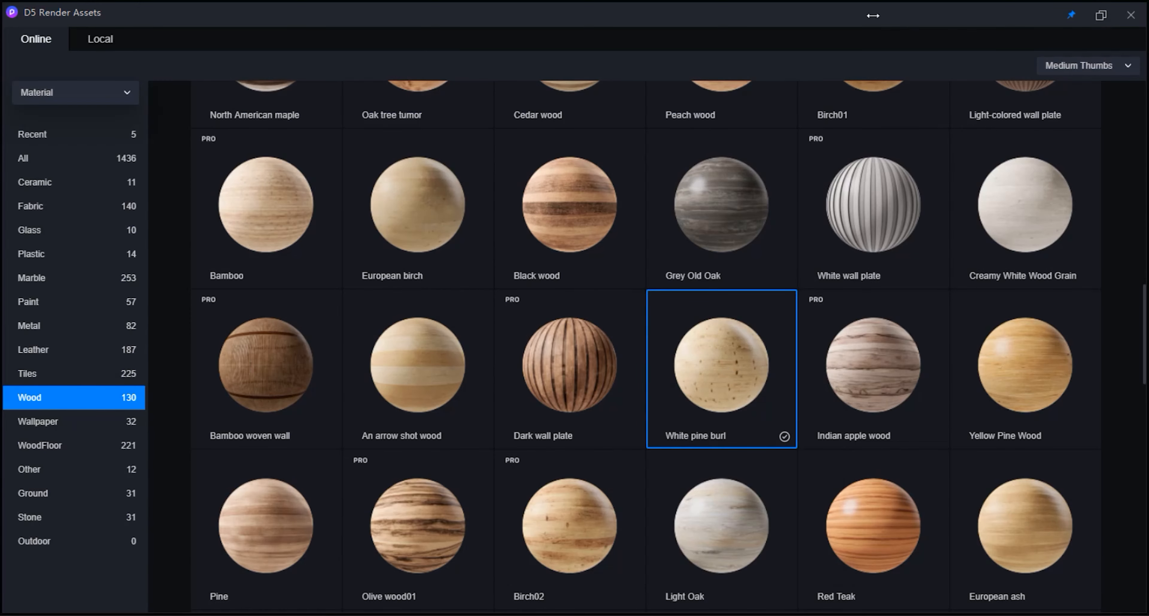
Apply the White pine burl material to the cabin's walls and inspect the wall and window glass materials
click(1101, 16)
drag(593, 32, 379, 44)
scroll(337, 306, down, 8)
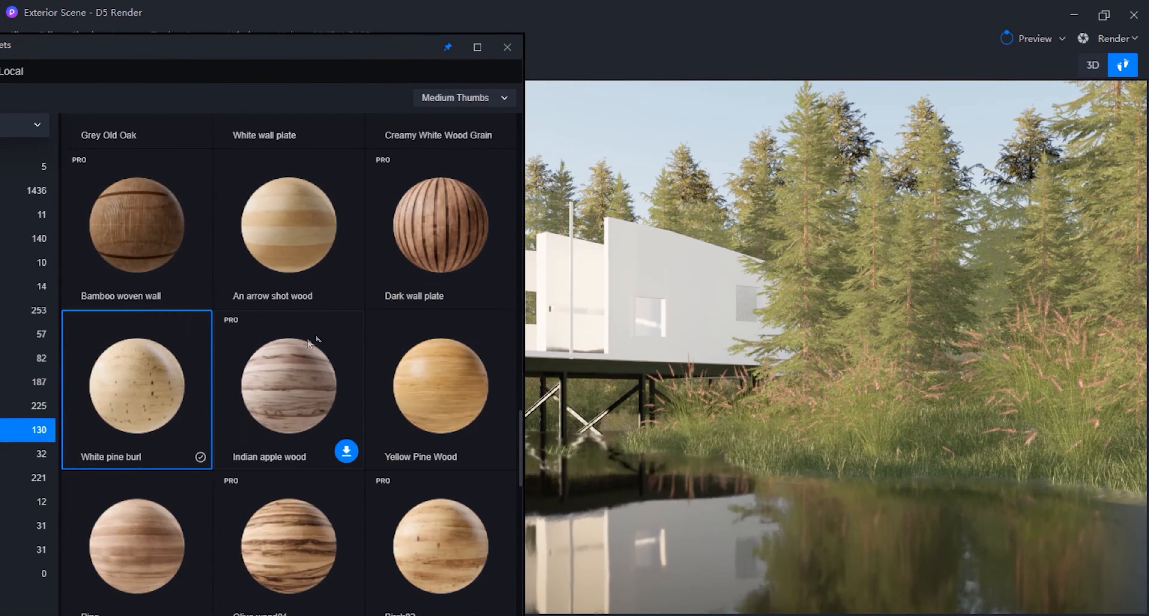
drag(210, 379, 672, 267)
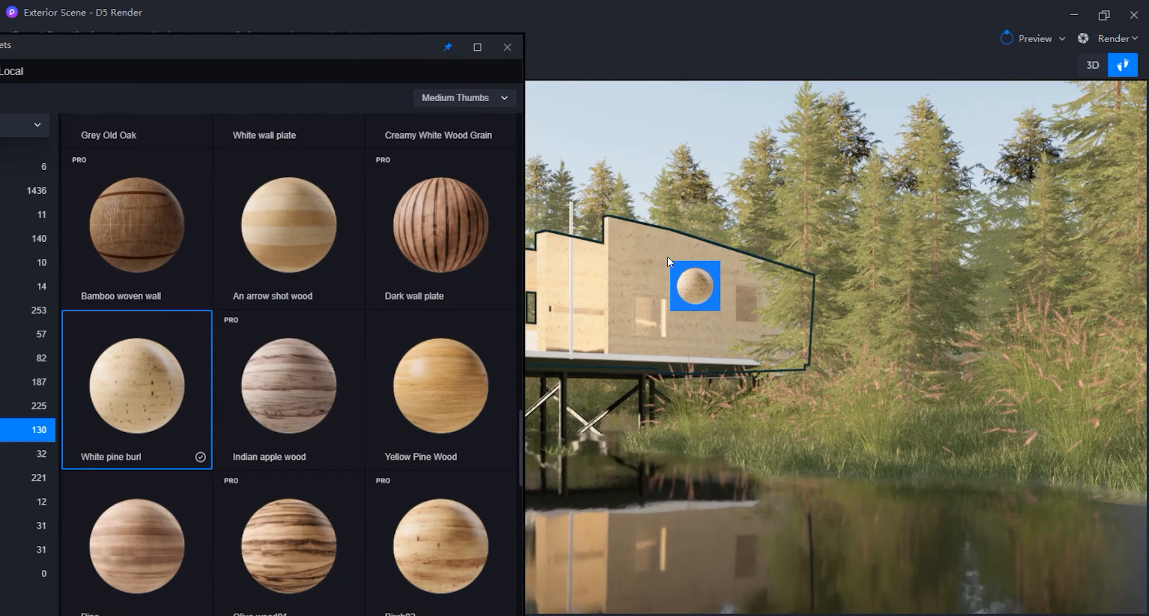
drag(400, 46, 245, 50)
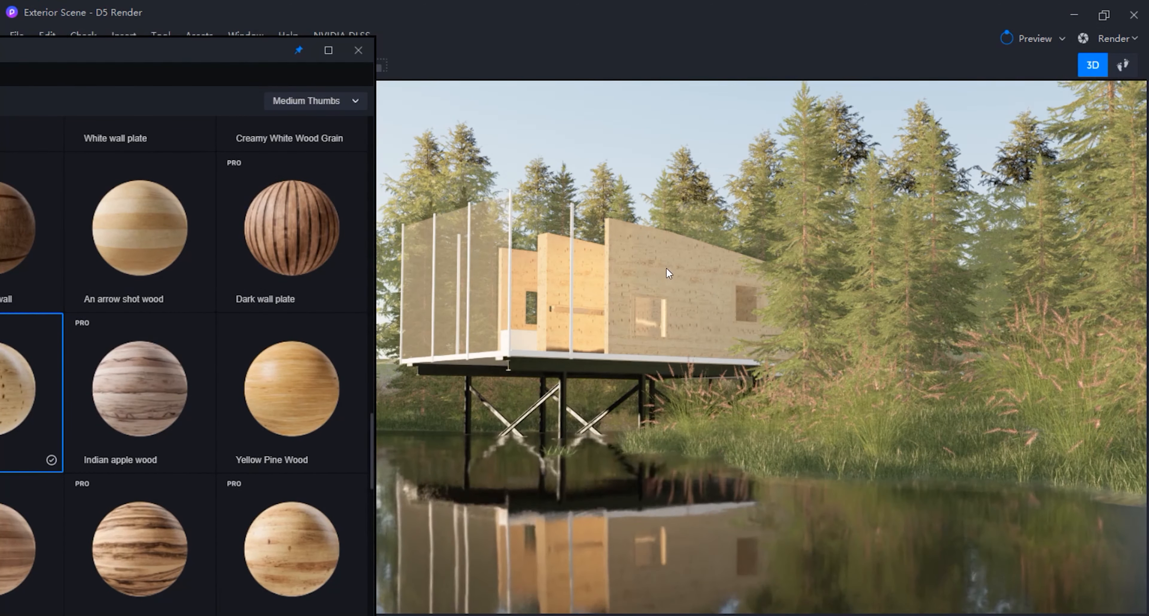
click(649, 263)
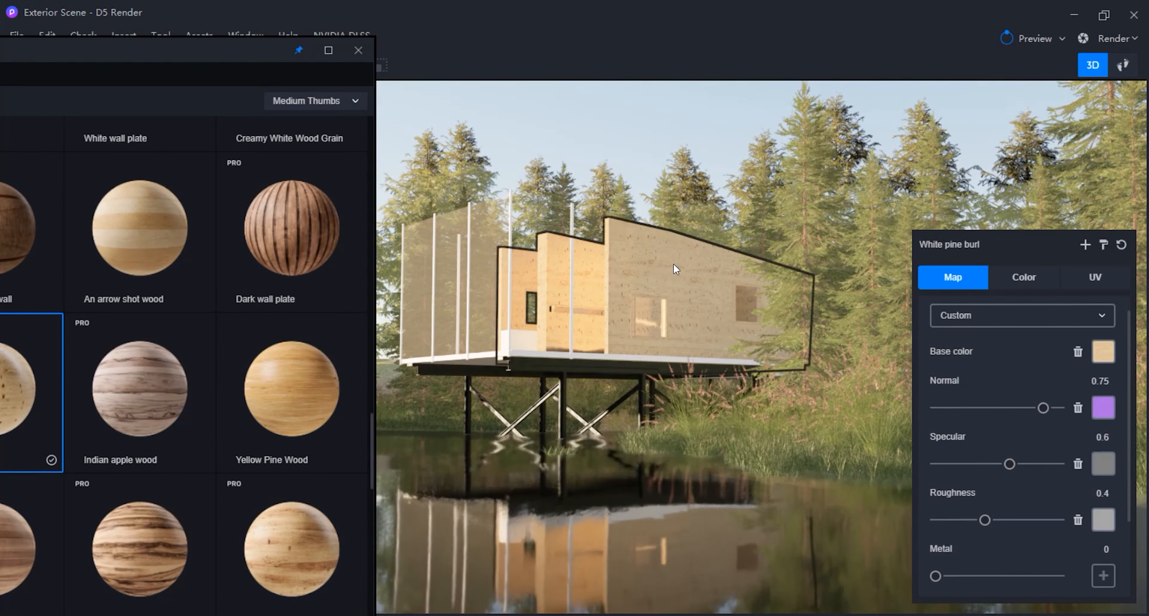
click(647, 320)
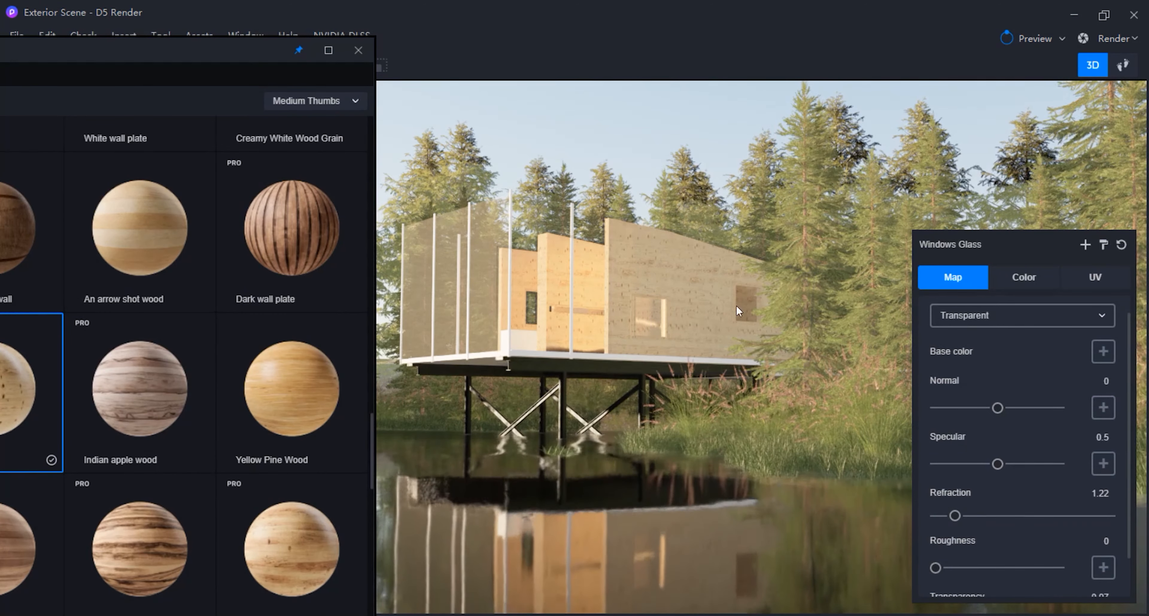
key(Escape)
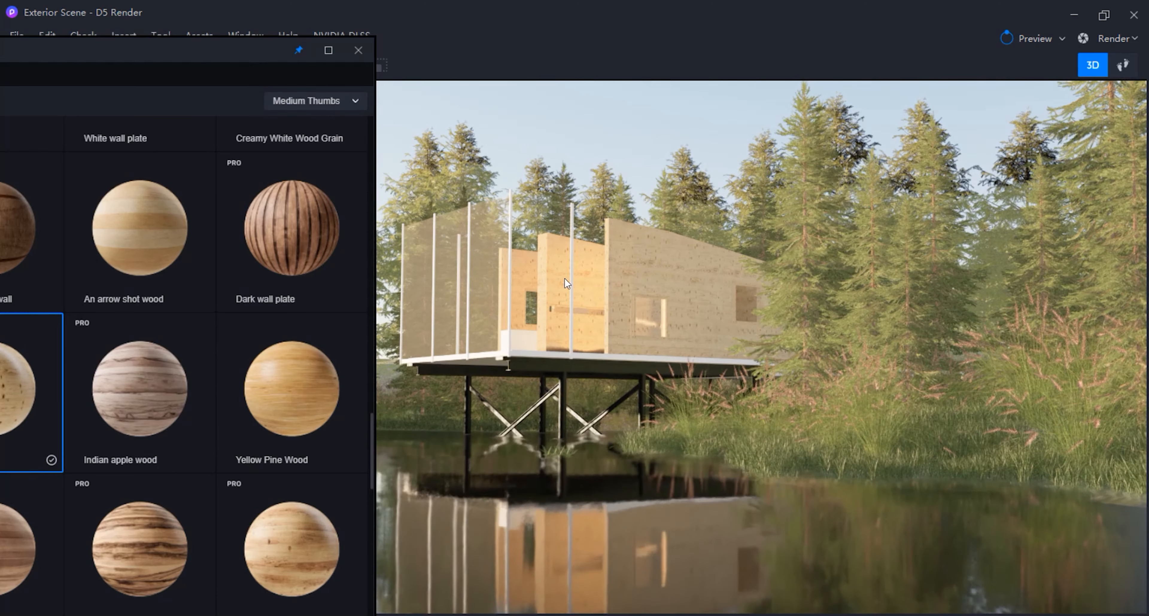
Replace the Worn Steel material on the cabin's vertical frame posts with Blue-black metal from the online metal materials
click(572, 284)
drag(256, 54, 718, 82)
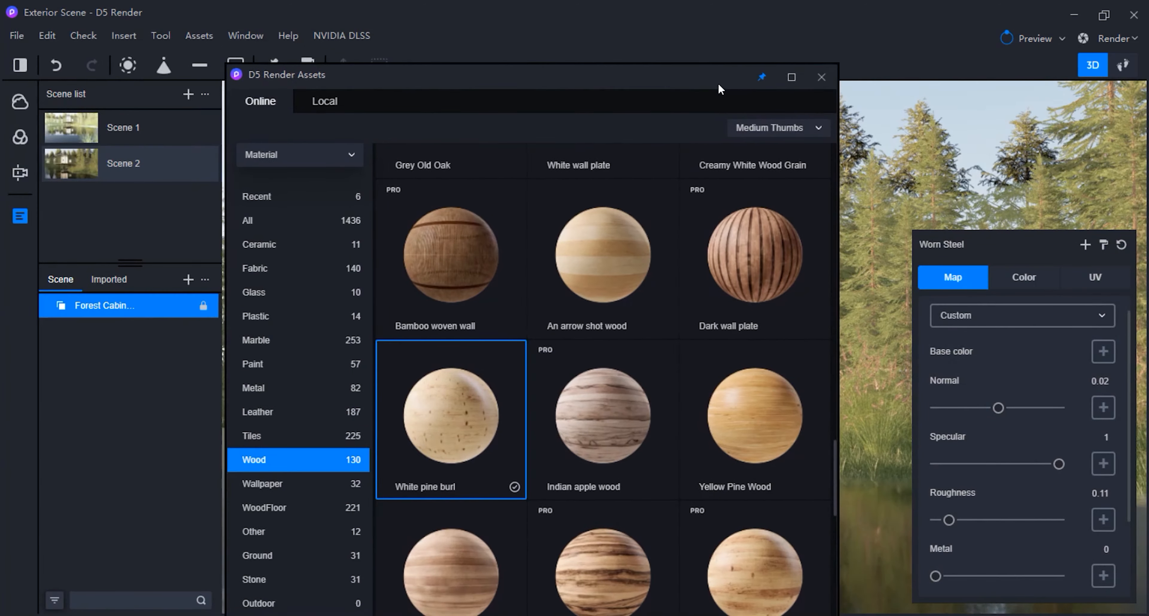
click(288, 388)
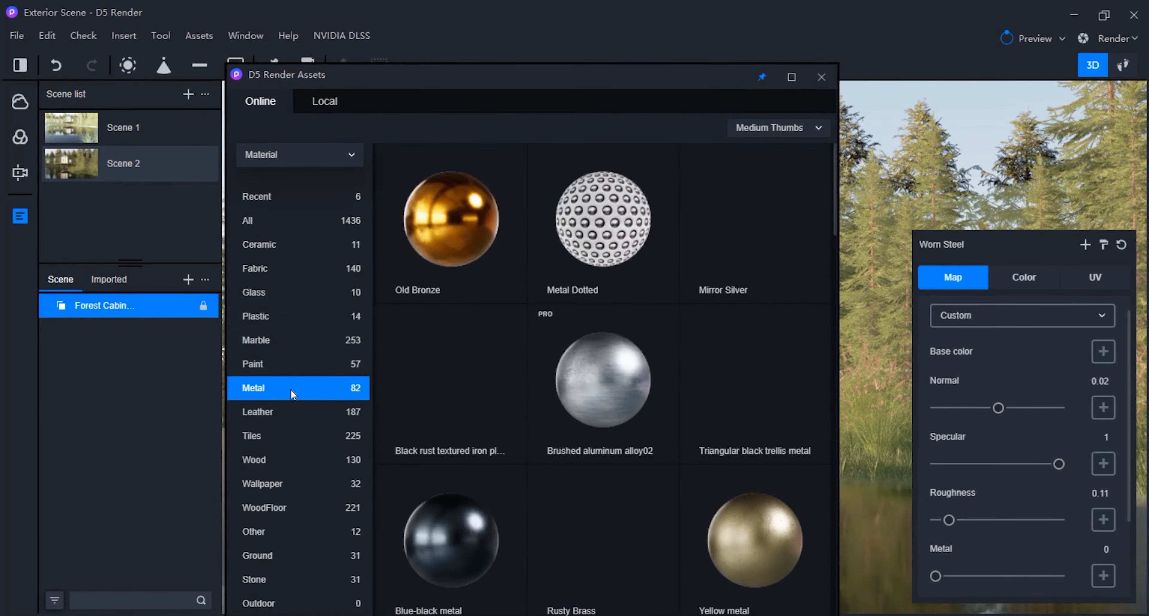
mouse_move(591, 206)
drag(594, 75, 221, 38)
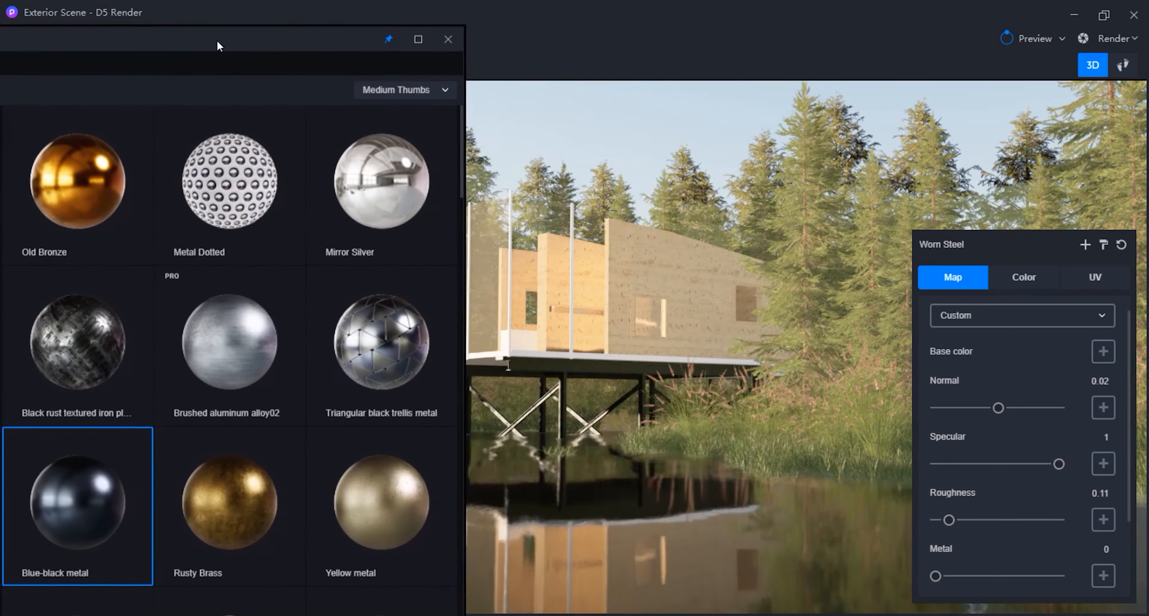
drag(475, 392, 606, 388)
Apply Normal Glass from the online glass materials to the cabin's large front glazing
drag(328, 43, 1010, 79)
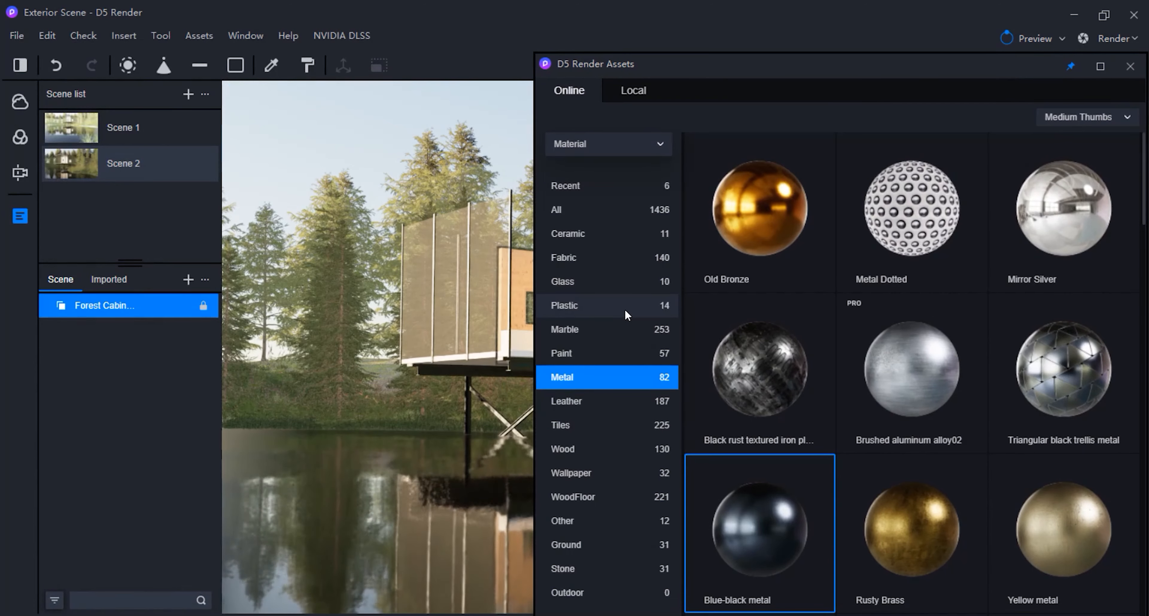
click(597, 279)
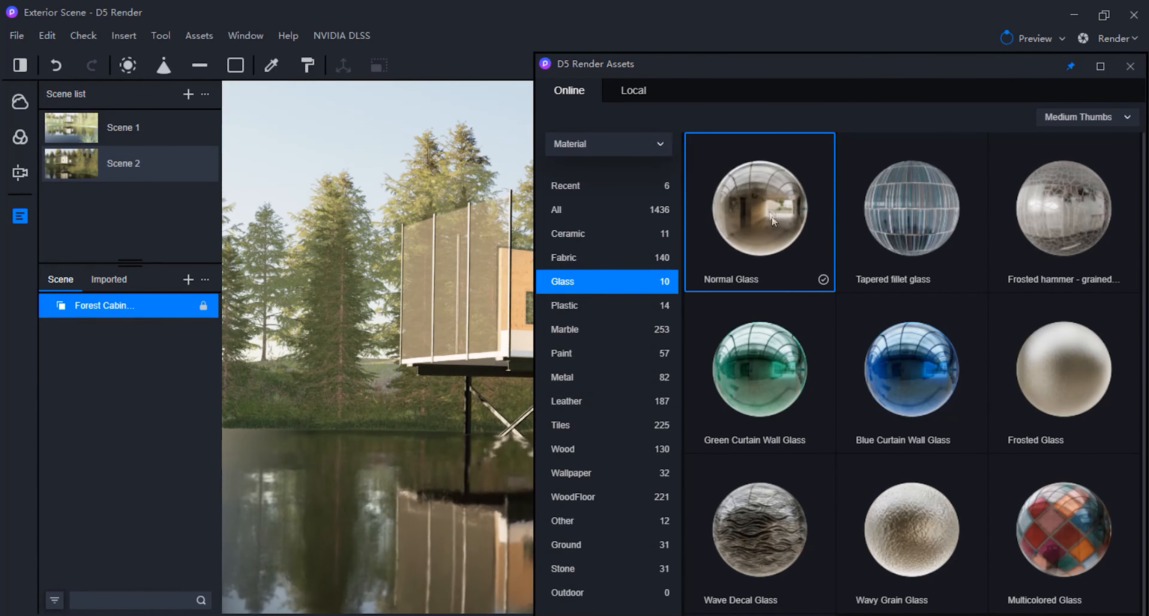
drag(768, 237, 486, 237)
drag(693, 65, 475, 52)
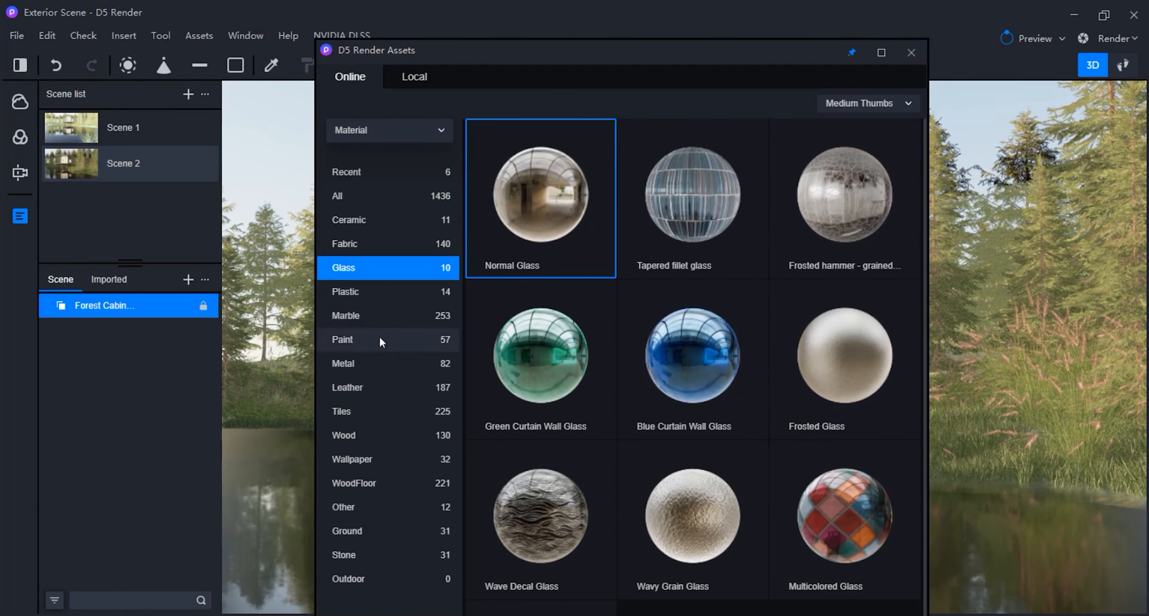
Apply Log misspelled flooring01 from the recently used materials to the cabin's floor slab
click(373, 430)
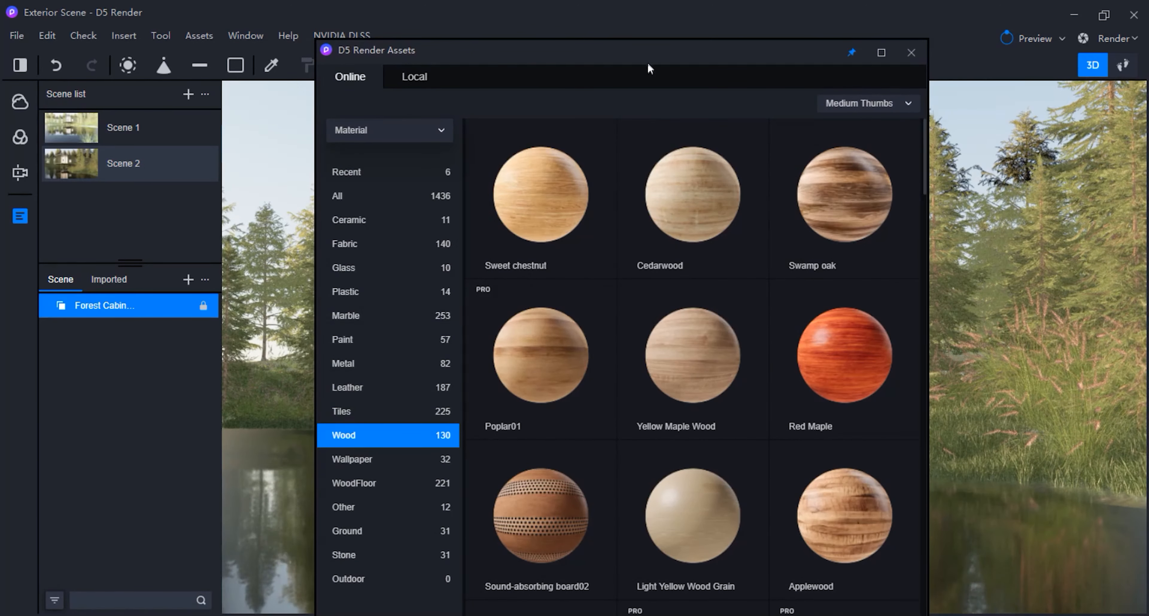
drag(643, 52, 308, 40)
click(568, 39)
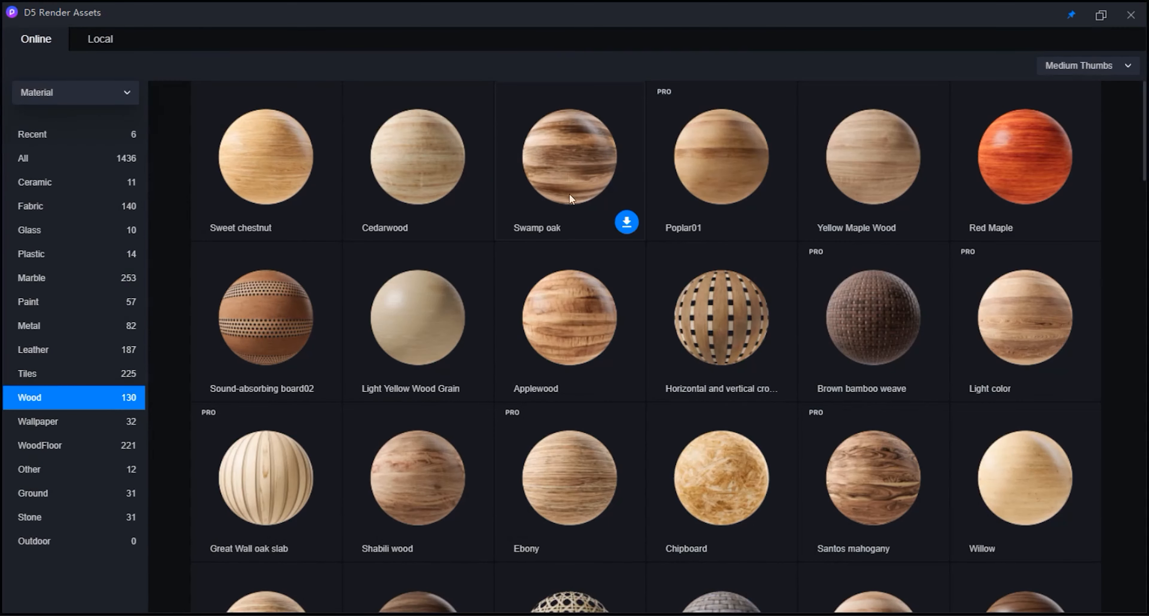
scroll(677, 311, down, 10)
scroll(956, 290, up, 1)
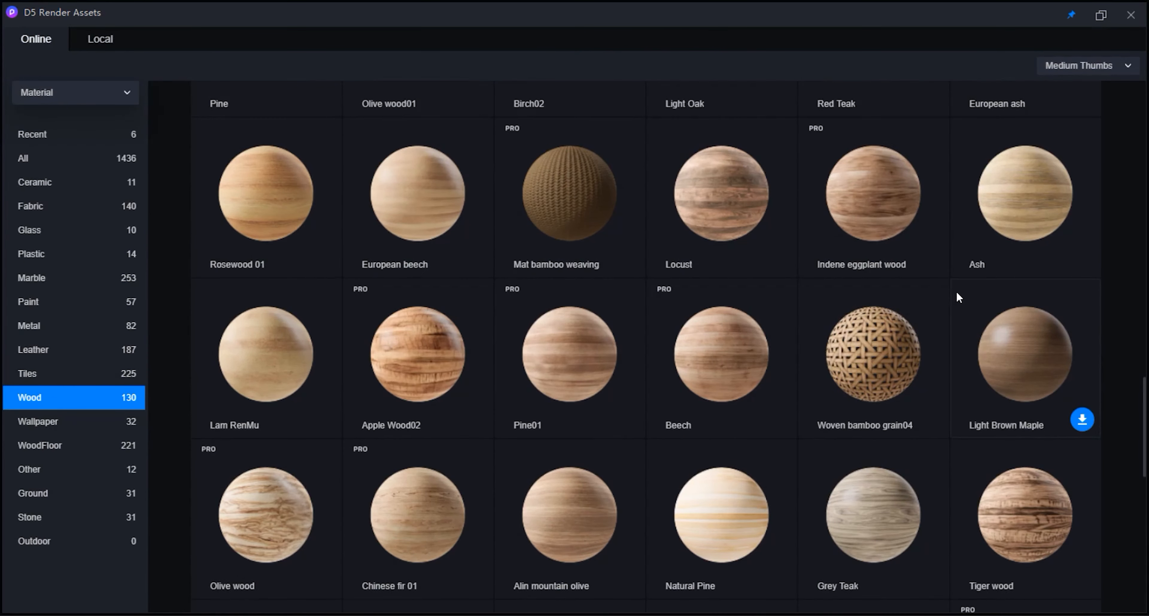
click(50, 135)
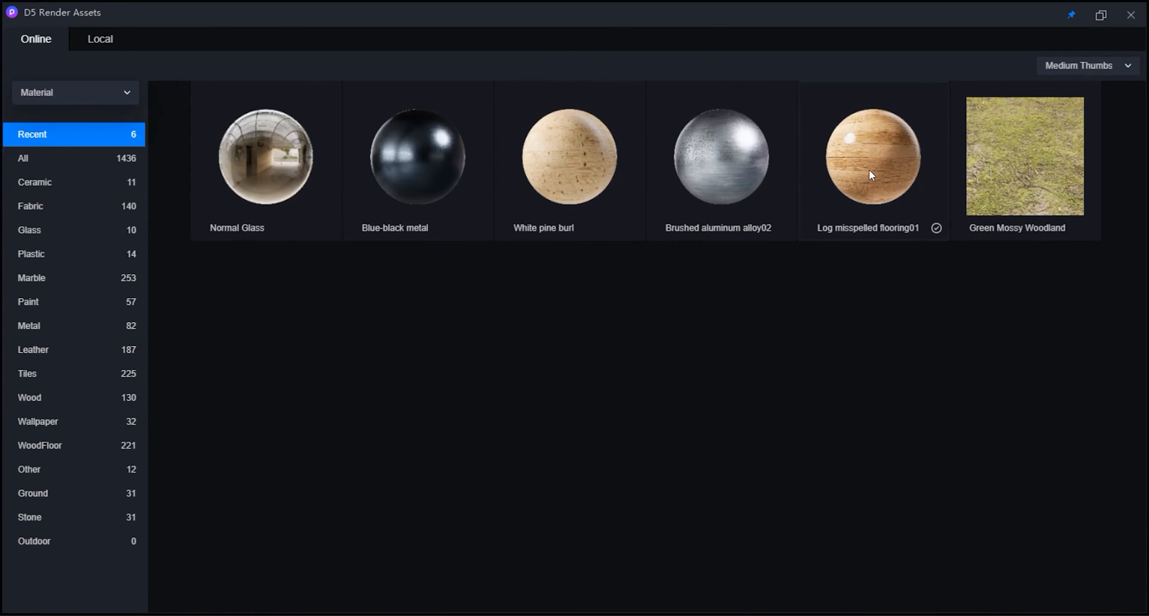
click(1101, 17)
drag(384, 45, 161, 57)
drag(156, 353, 605, 357)
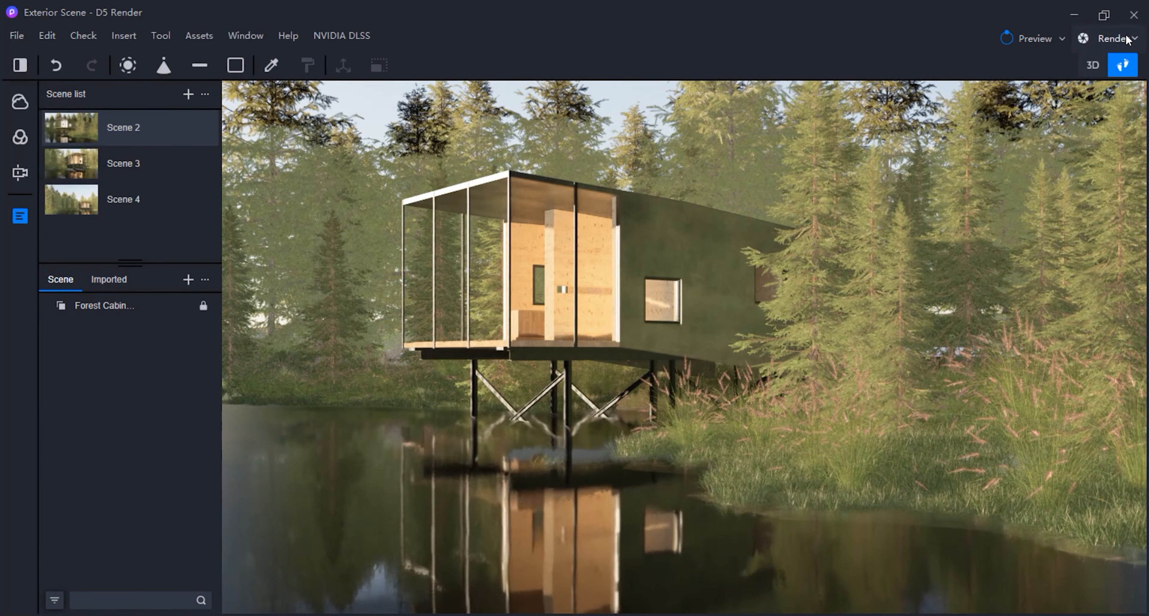
Enter video rendering mode, frame a closer view of the cabin behind the bank's grasses and trees, and save it as a new scene
click(1116, 38)
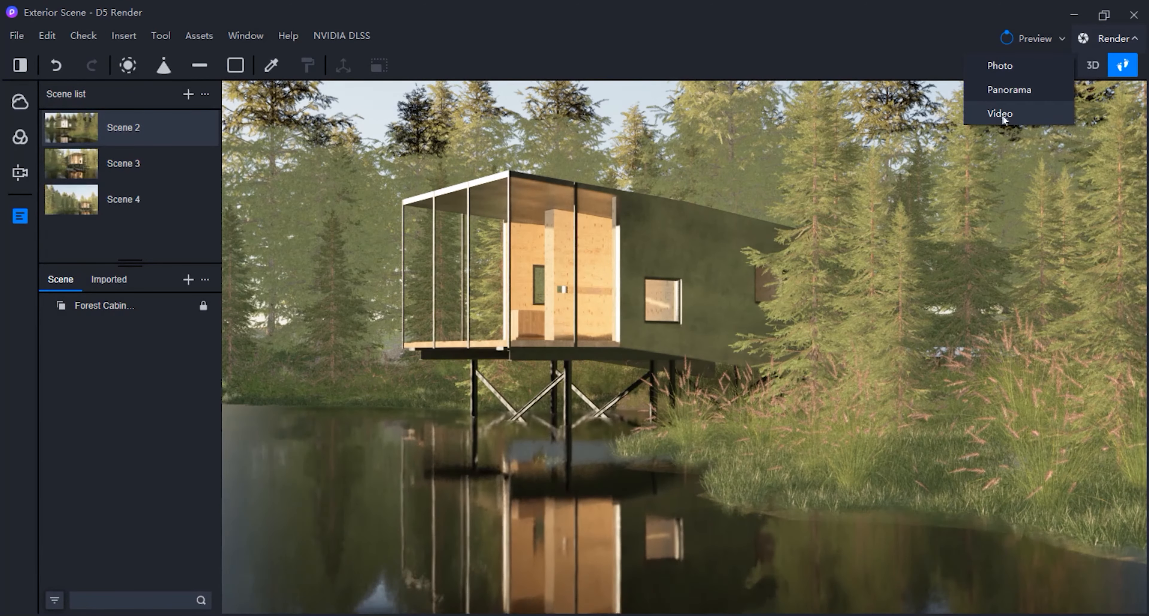
click(1018, 114)
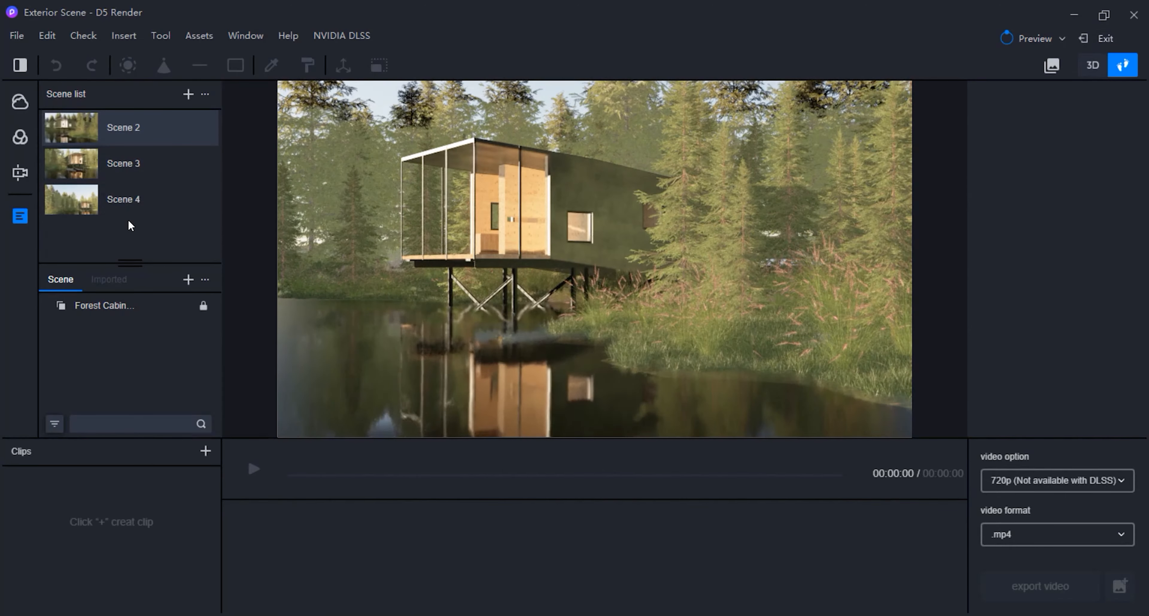
key(w)
right_drag(527, 266, 290, 284)
key(d)
key(a)
key(d)
key(d)
key(a)
key(d)
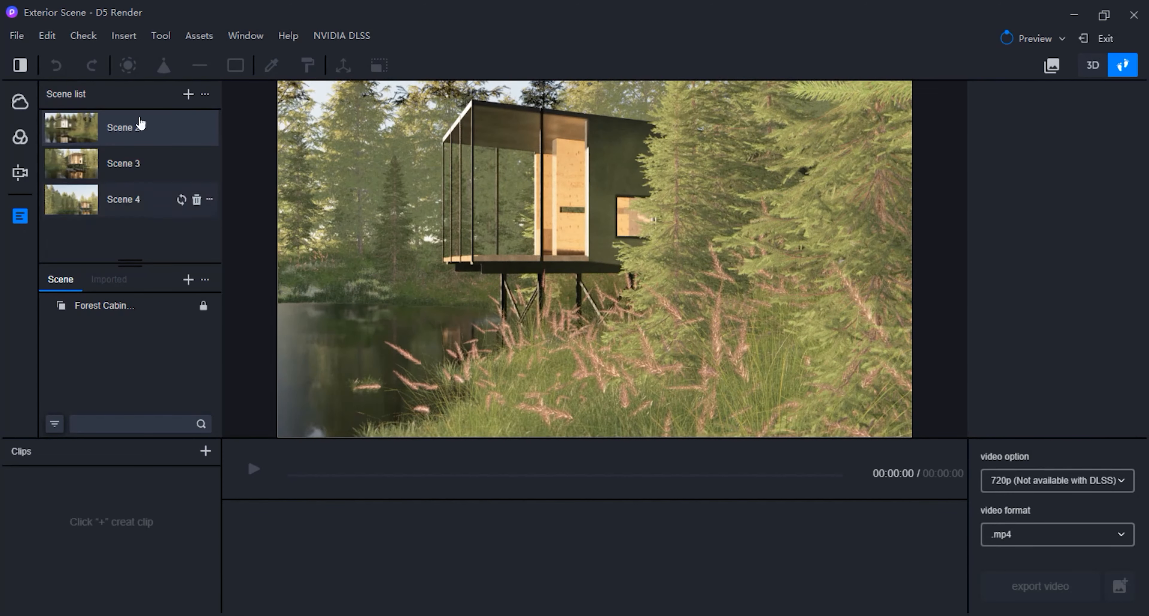
click(188, 95)
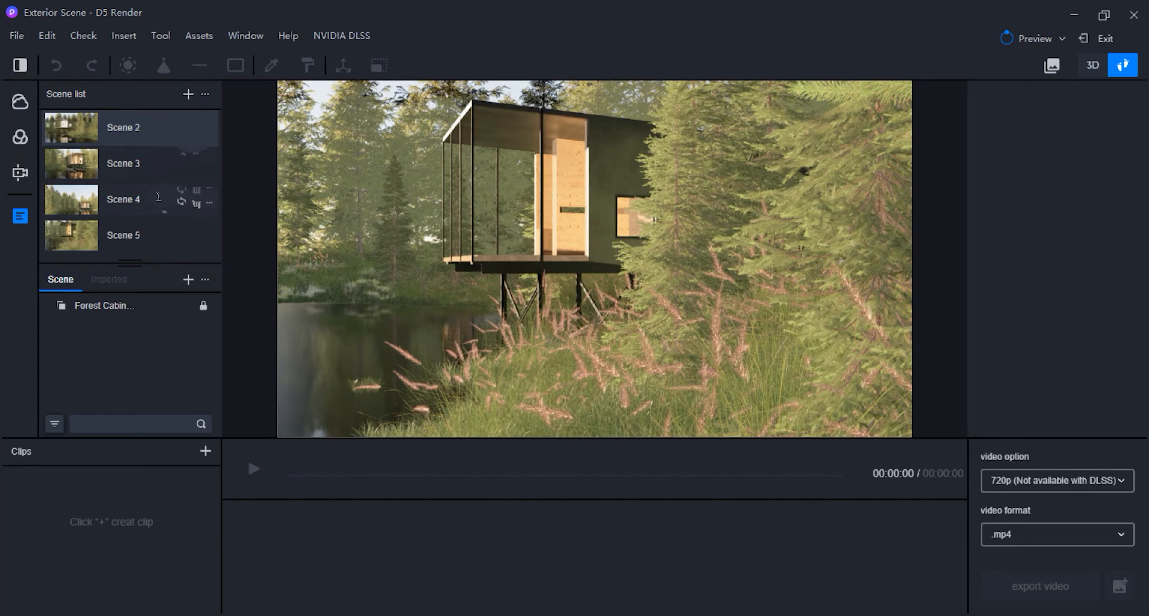
click(70, 235)
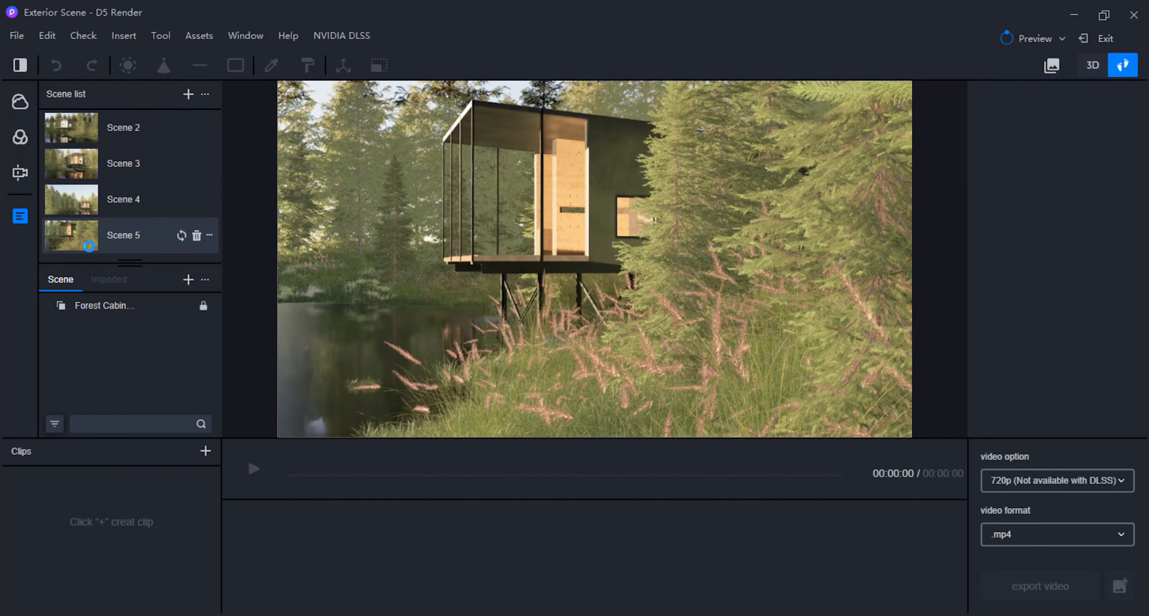
Recall the Scene 2 camera view and create a new video clip named SHOT1
click(108, 129)
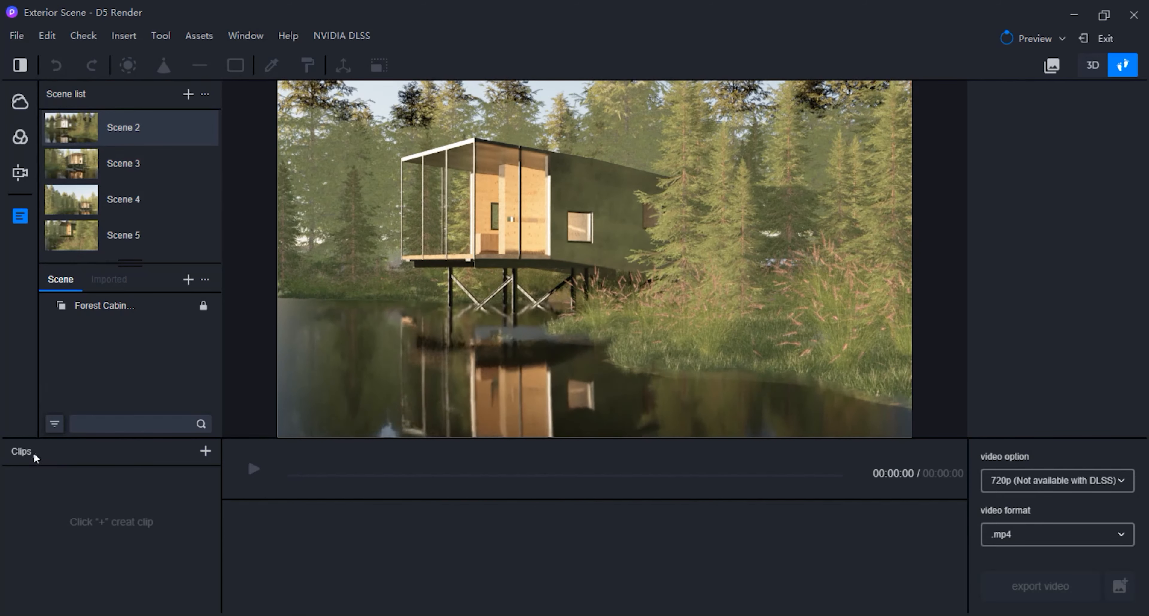
click(206, 452)
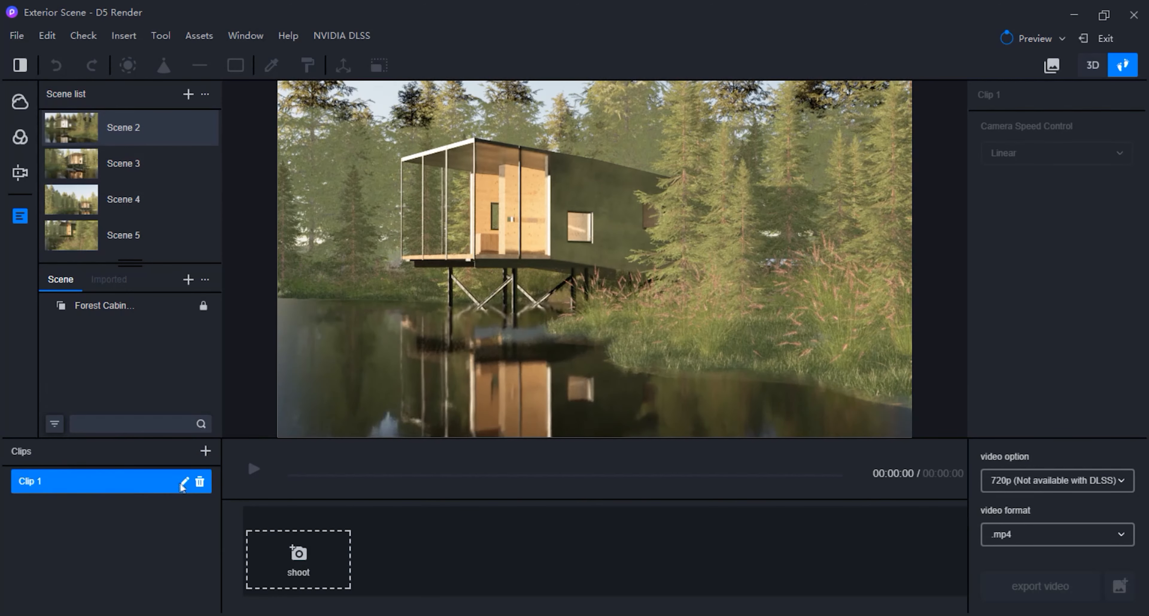
click(181, 484)
key(Caps_Lock)
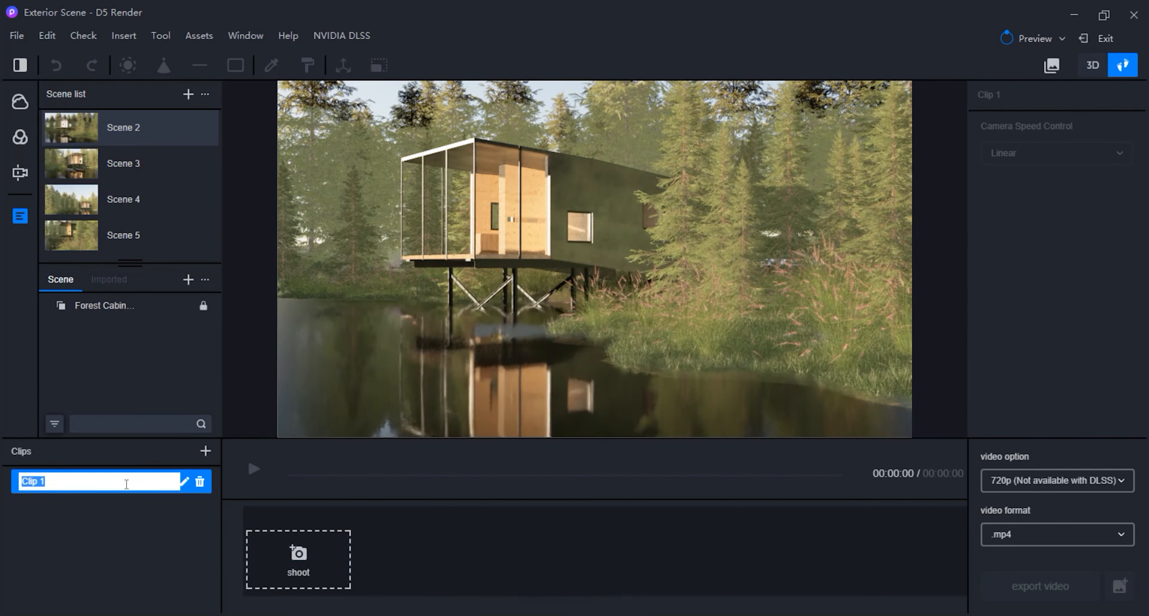
text(SHOT1)
key(Return)
key(Caps_Lock)
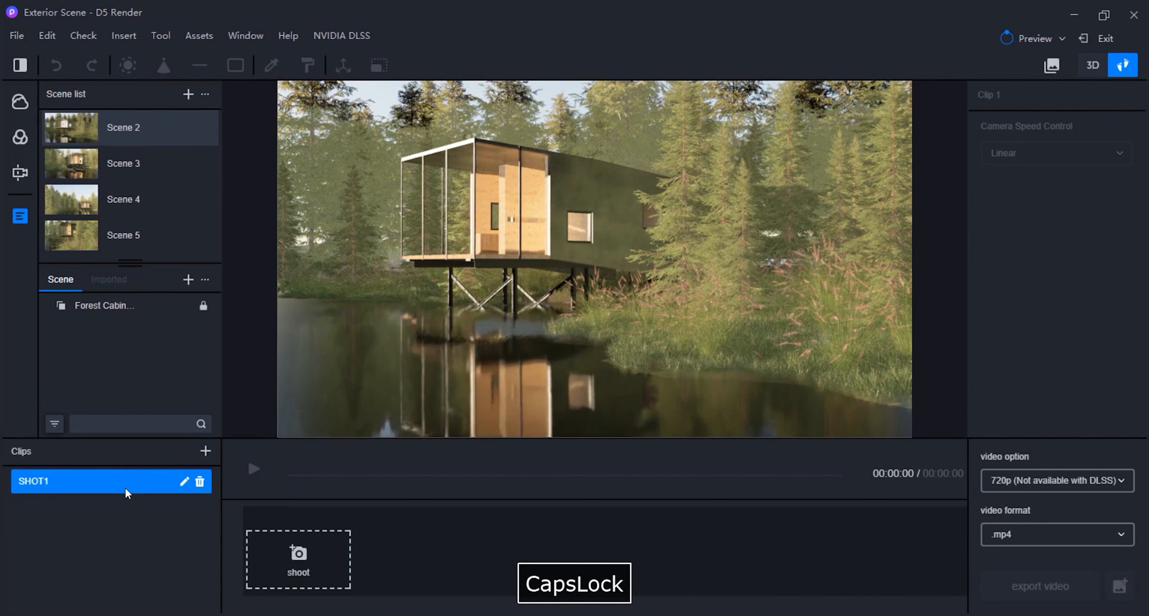
Shoot the Scene 2 view as SHOT1's first keyframe and a closer view of the cabin as its second
click(299, 563)
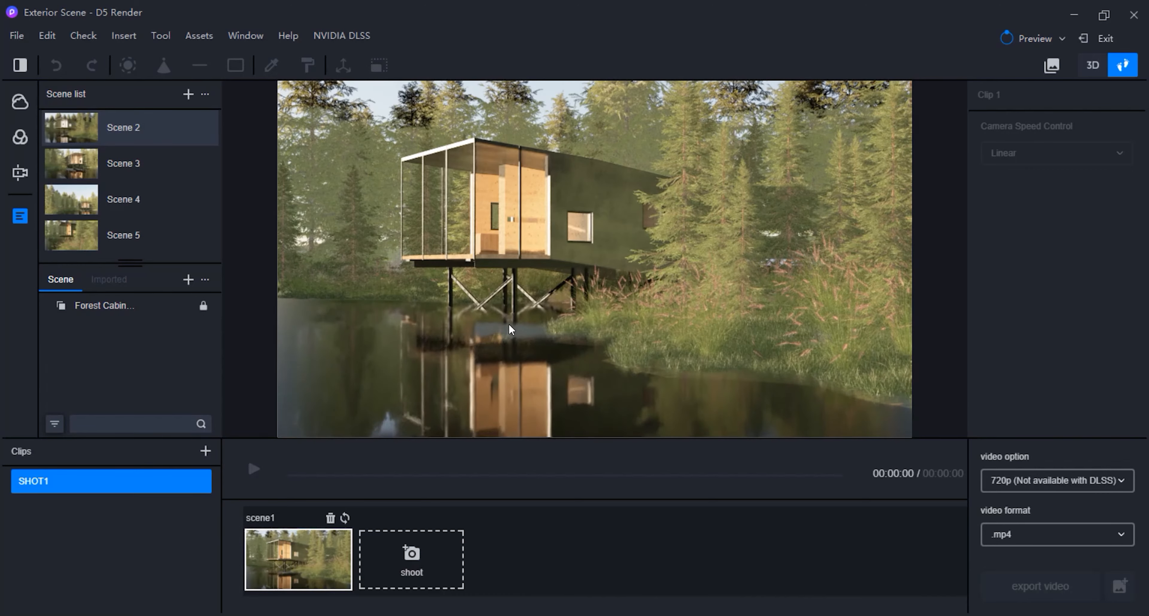
key(w)
key(d)
key(w)
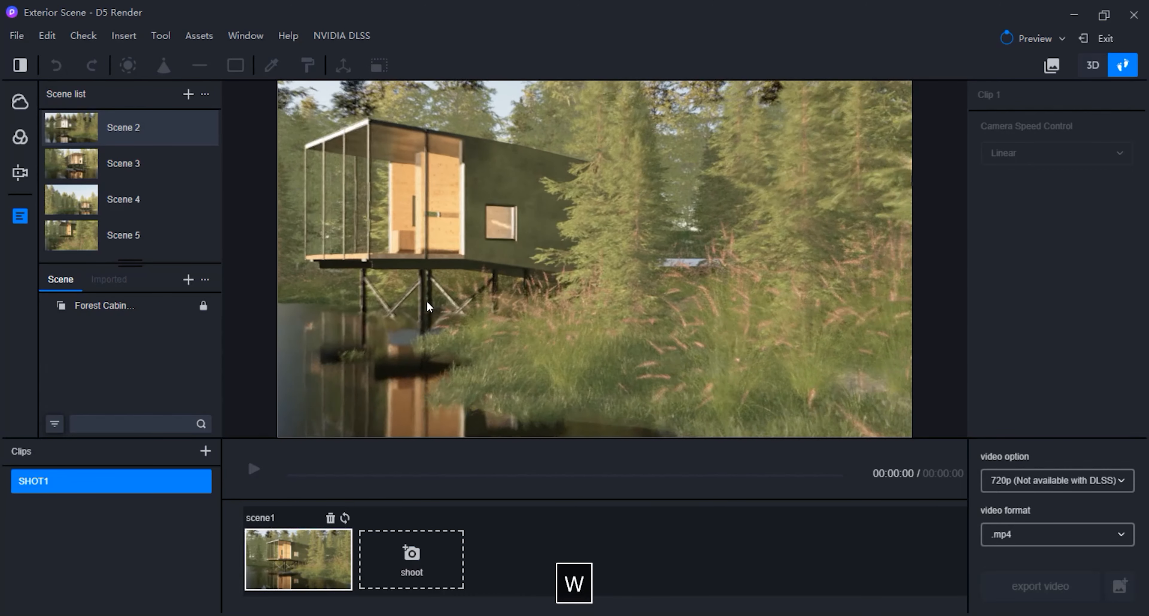
key(a)
key(w)
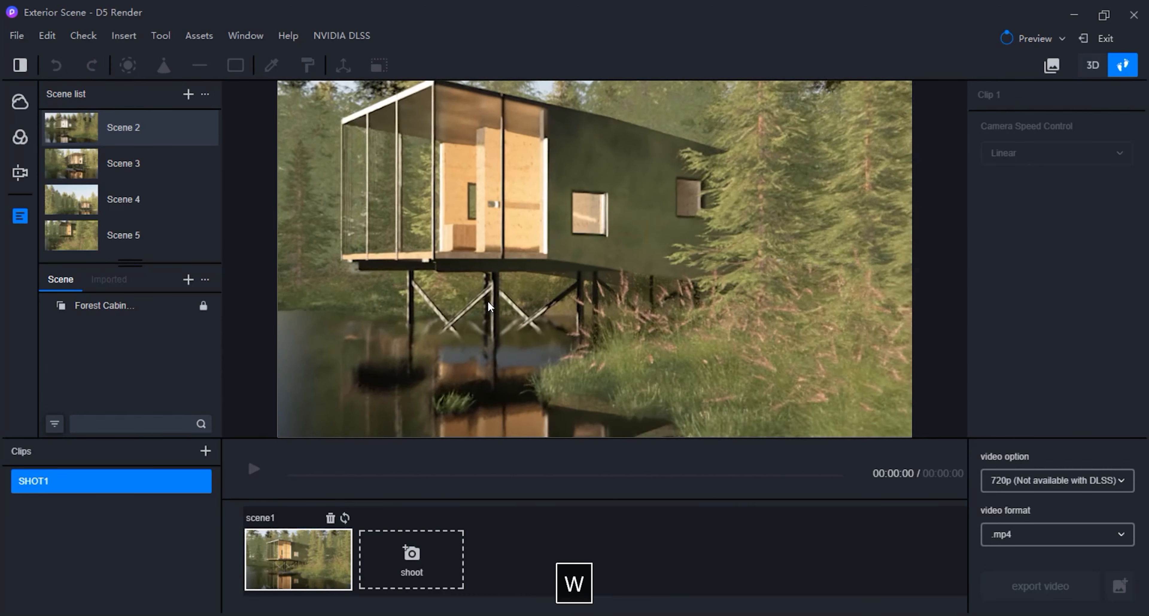
click(412, 557)
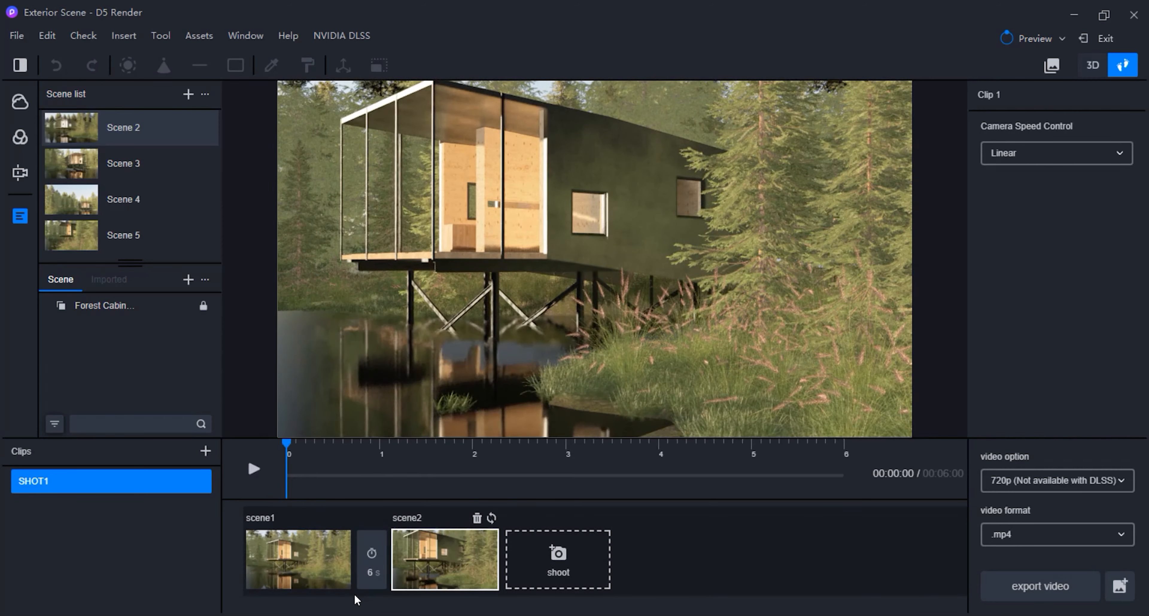
Set SHOT1's transition to 5 seconds with Ease in and out camera speed, and play the clip from its first keyframe
mouse_move(317, 577)
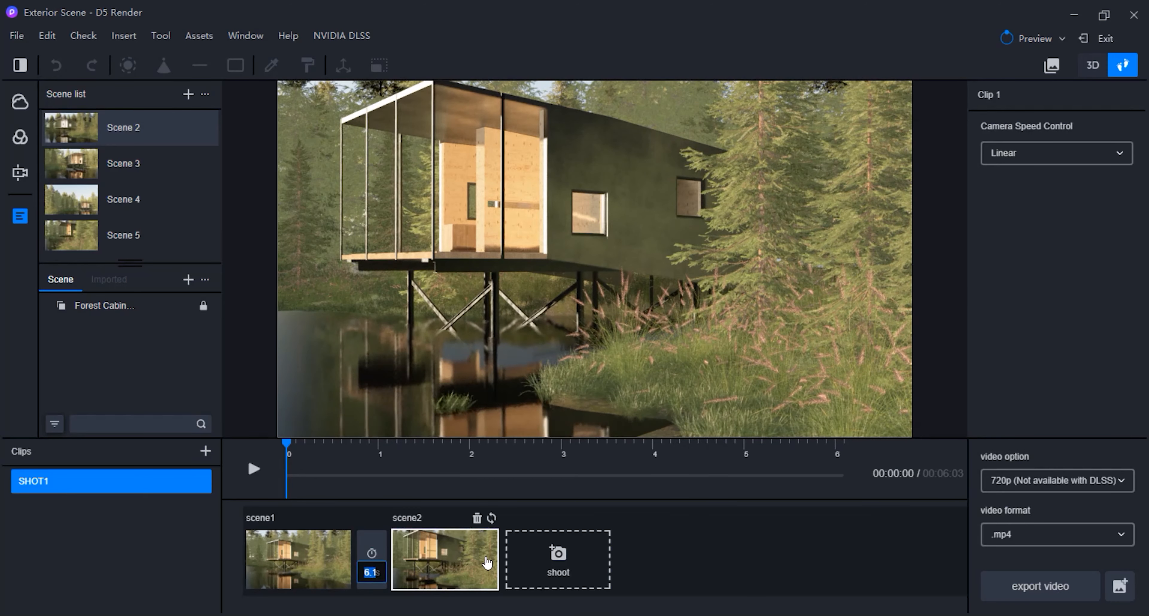
text(5)
key(Return)
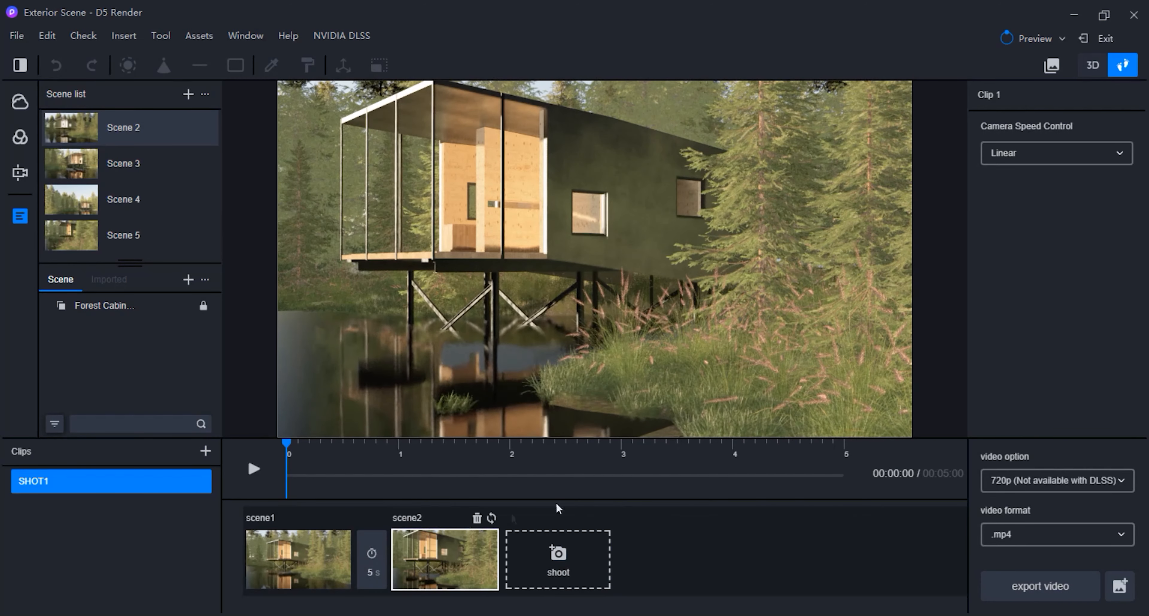
click(1117, 154)
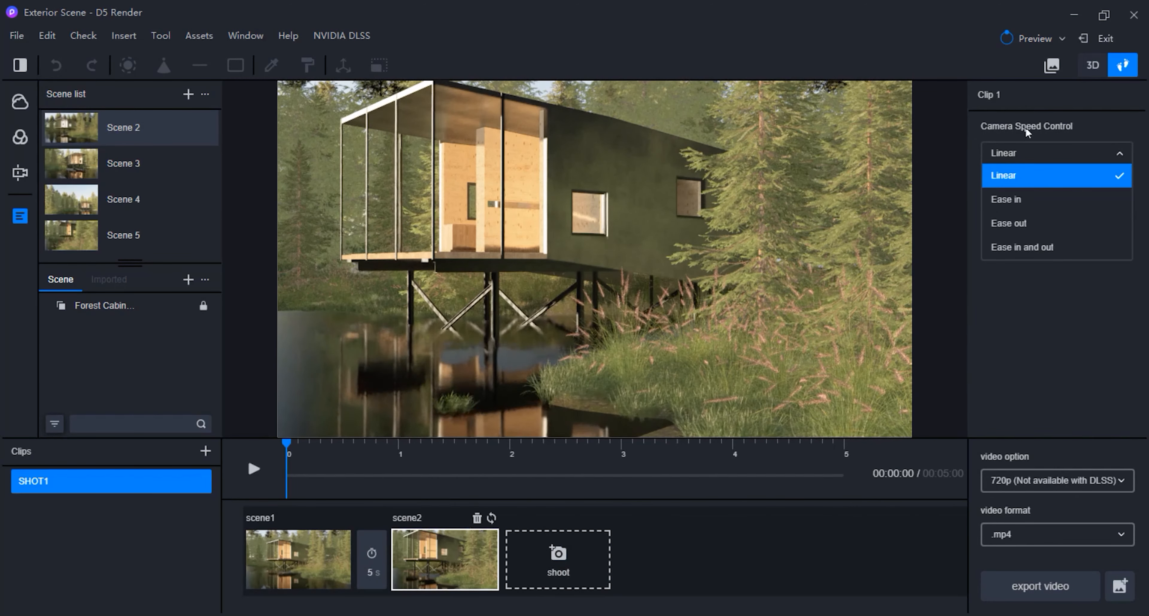
click(1048, 248)
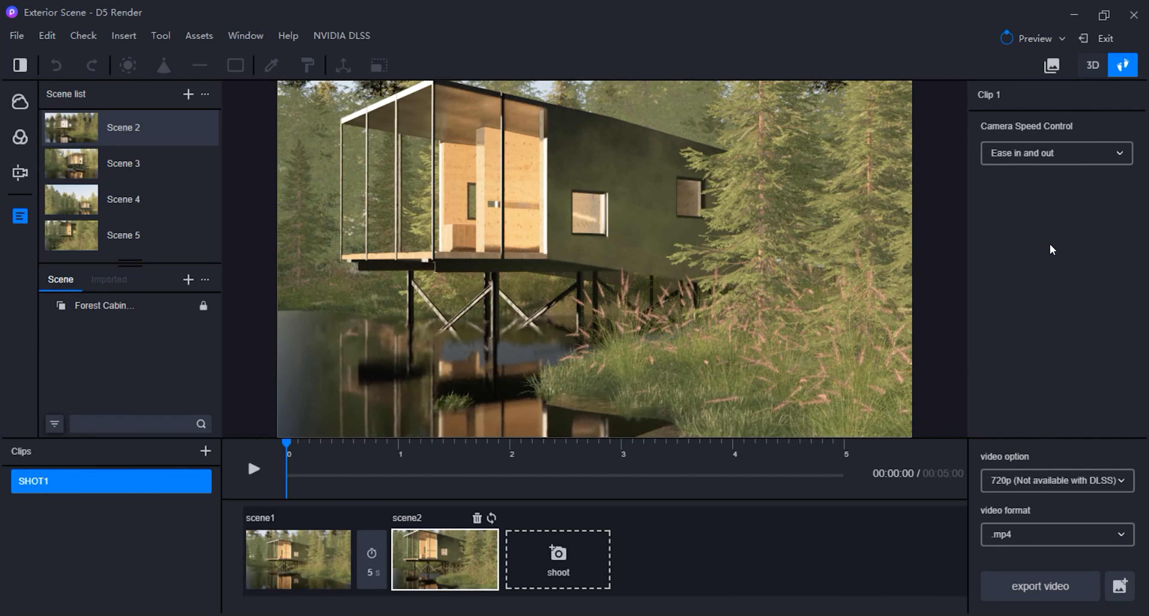
click(268, 558)
click(254, 469)
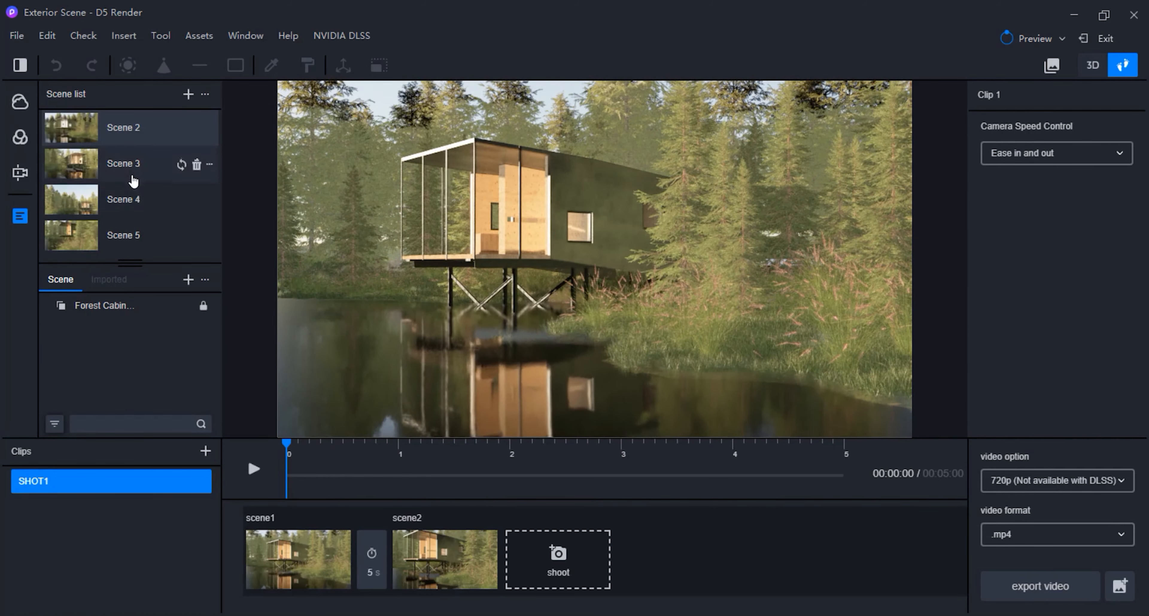
Create a second clip named SHOT2 and shoot its first keyframe from the Scene 3 camera view
click(205, 451)
double_click(31, 508)
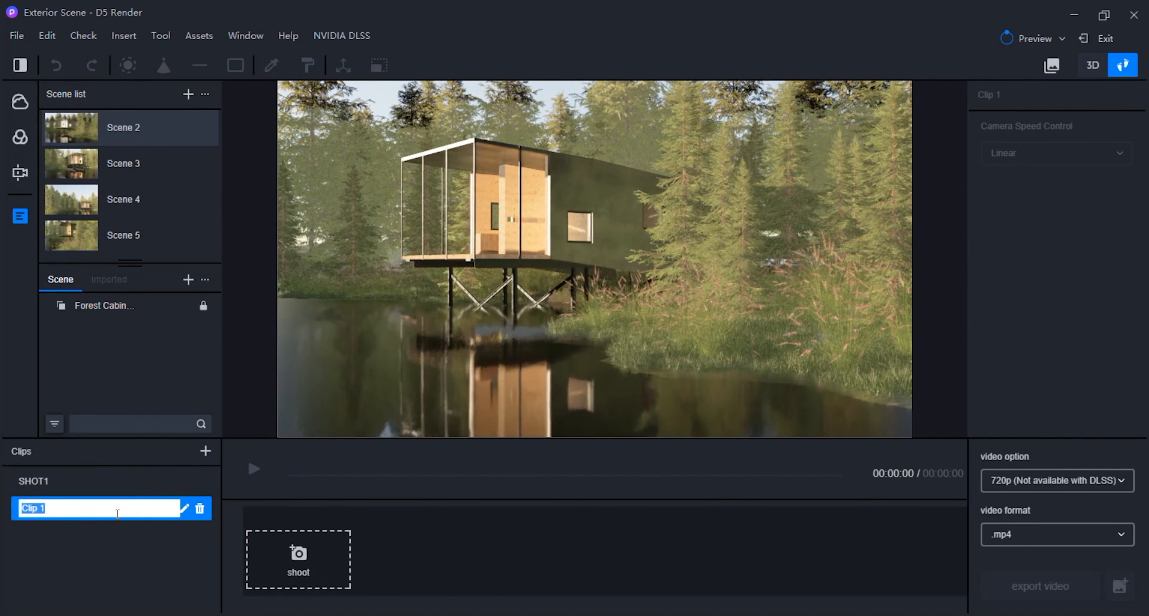
key(Caps_Lock)
text(SHOT2)
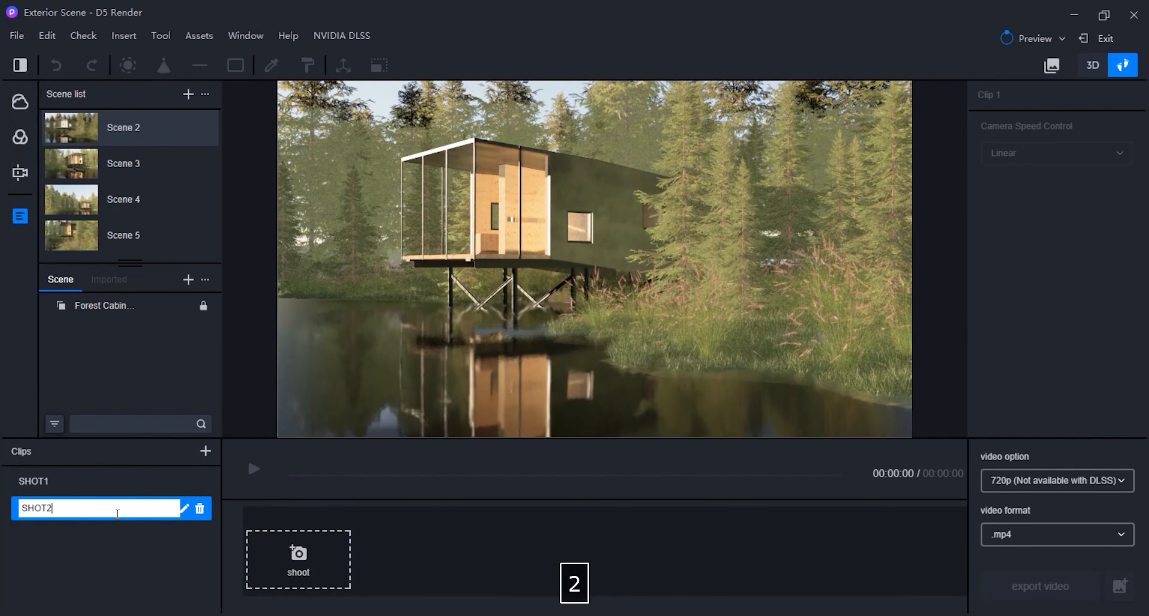
key(Return)
click(125, 163)
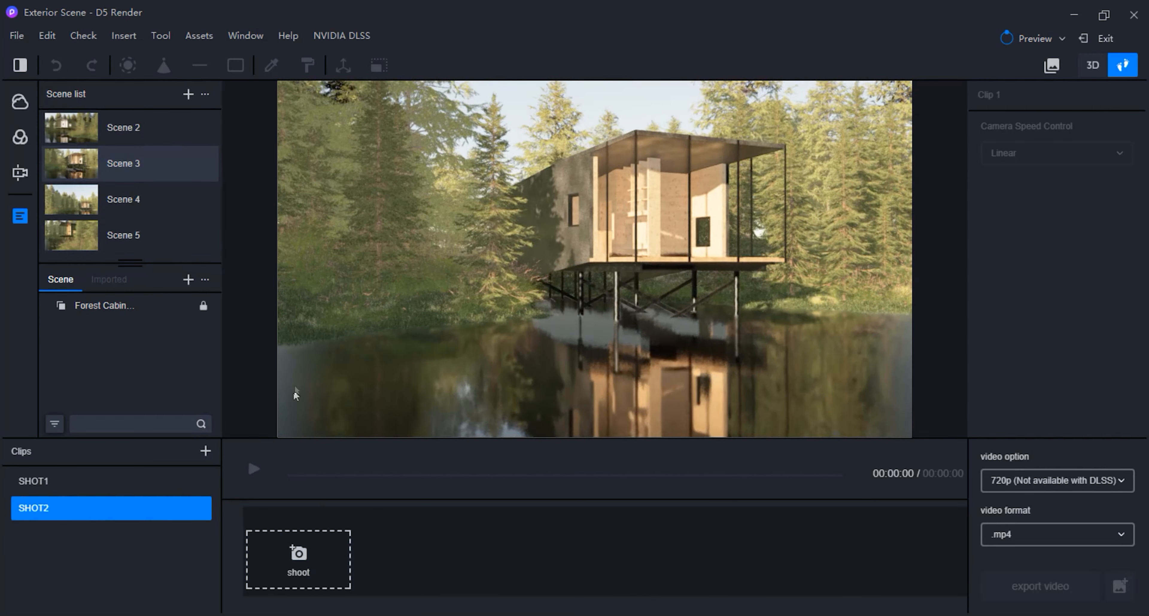
click(292, 564)
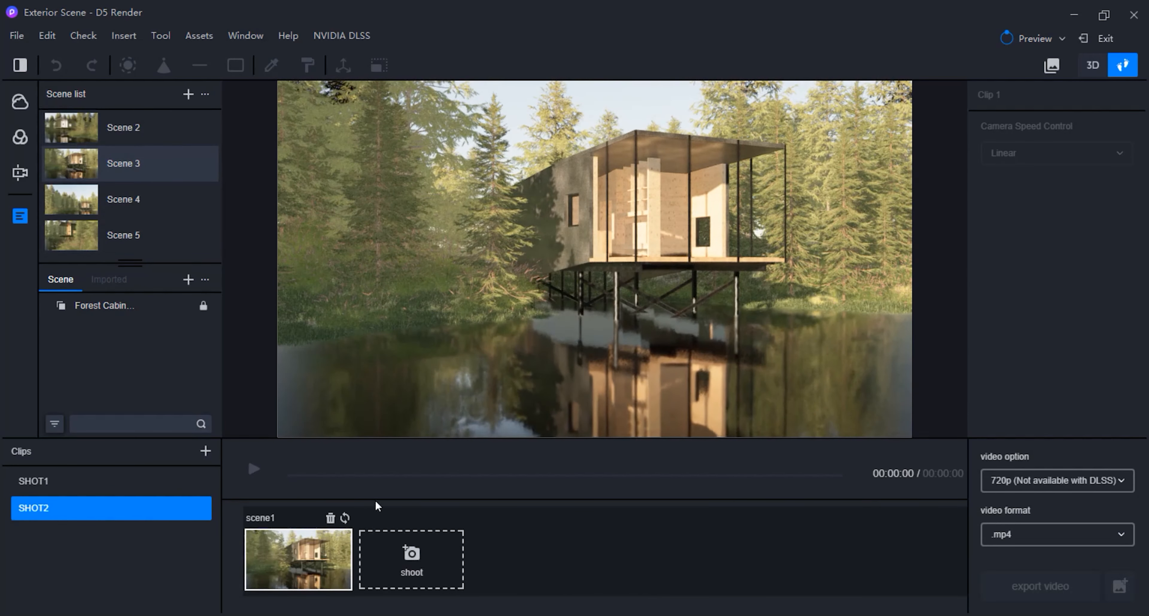
key(d)
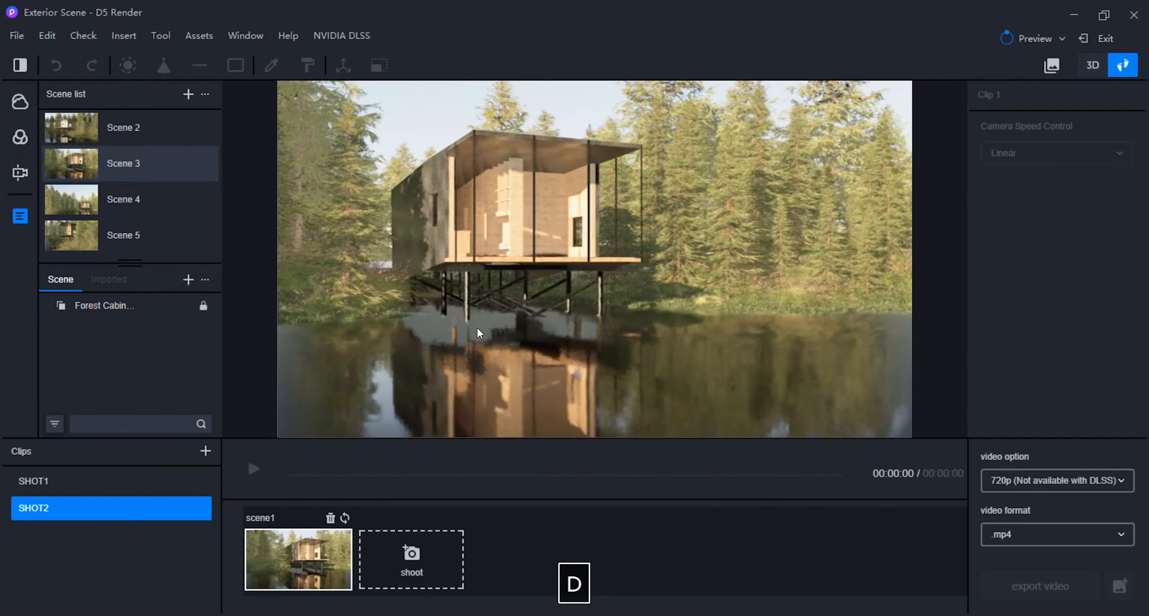
right_drag(413, 308, 230, 309)
right_drag(447, 317, 201, 318)
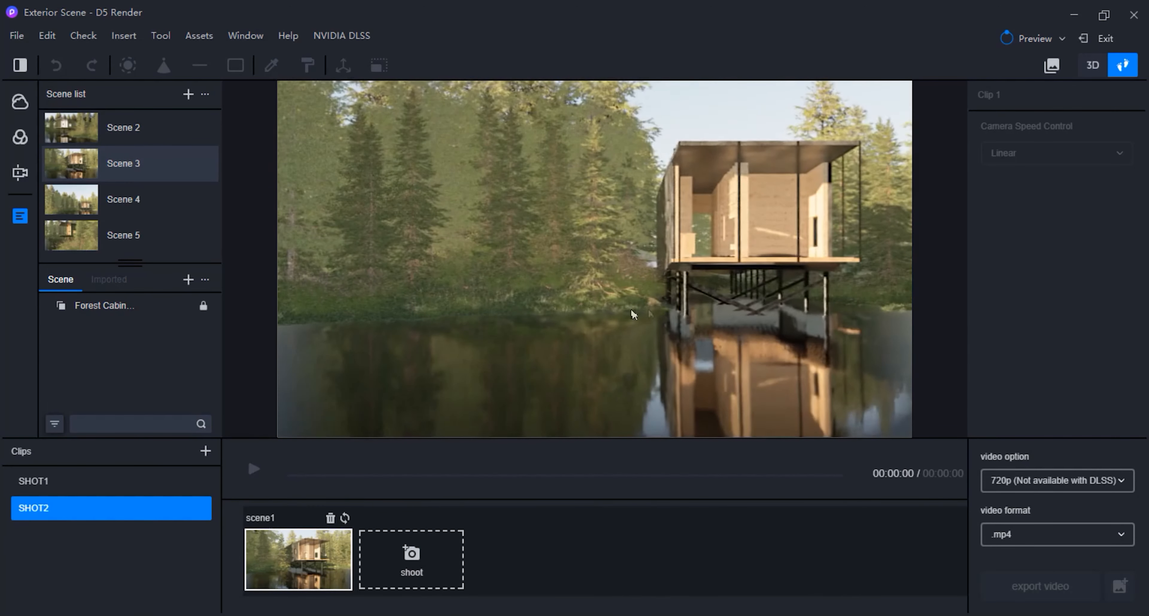
right_drag(629, 311, 536, 304)
key(d)
key(a)
key(w)
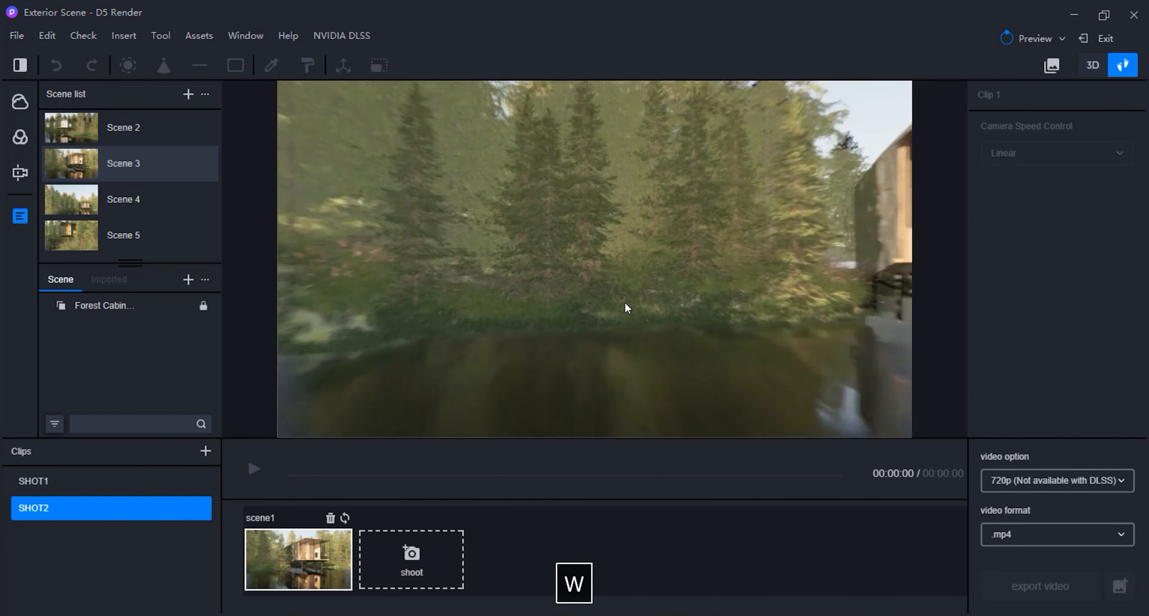
click(320, 570)
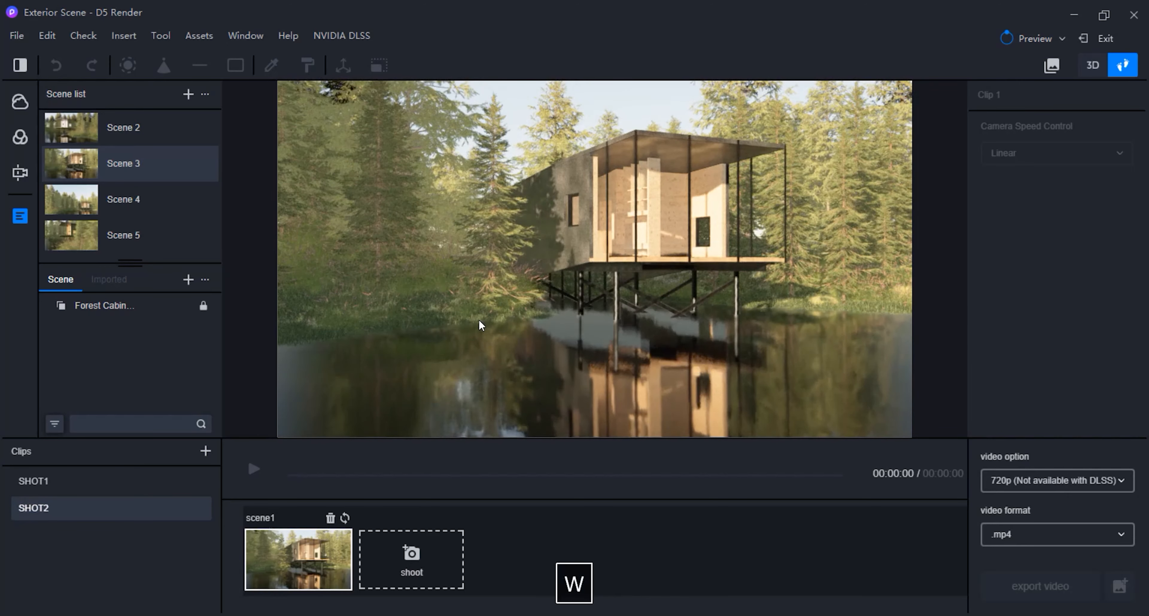
Frame a closer view of the cabin's glazed front and window side wall, and shoot it as SHOT2's second keyframe
key(a)
right_drag(862, 301, 1036, 288)
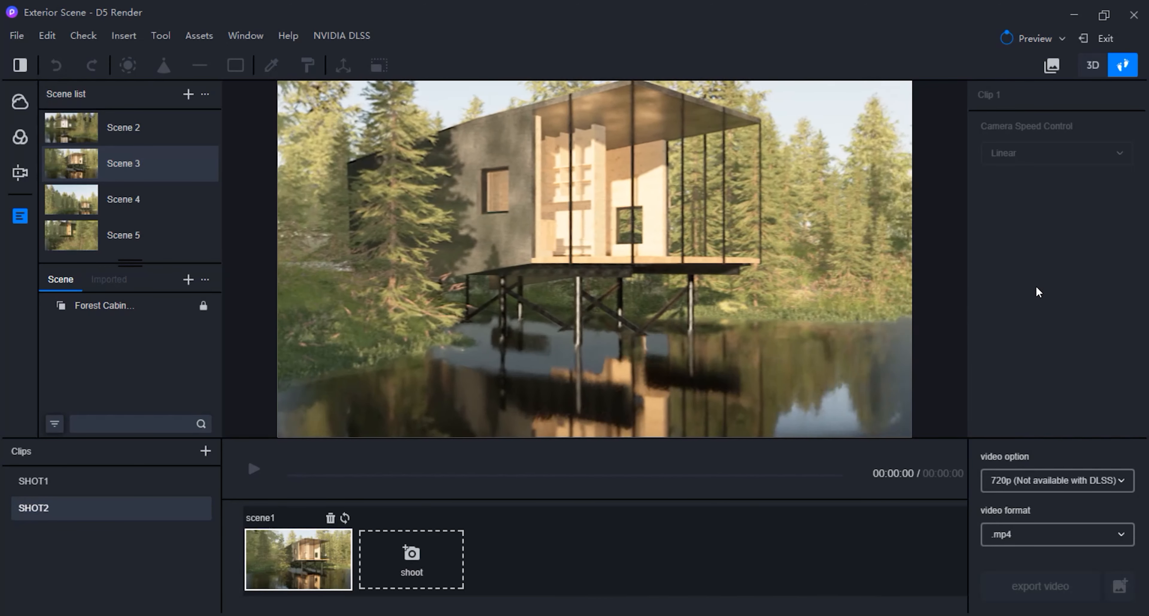
key(w)
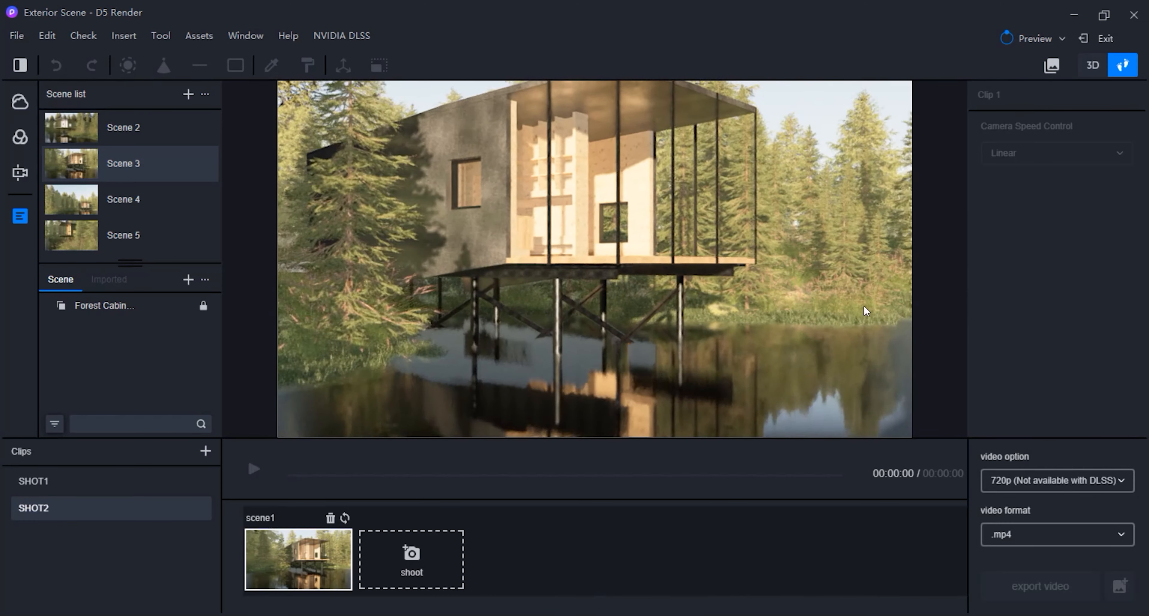
right_drag(865, 311, 871, 311)
key(s)
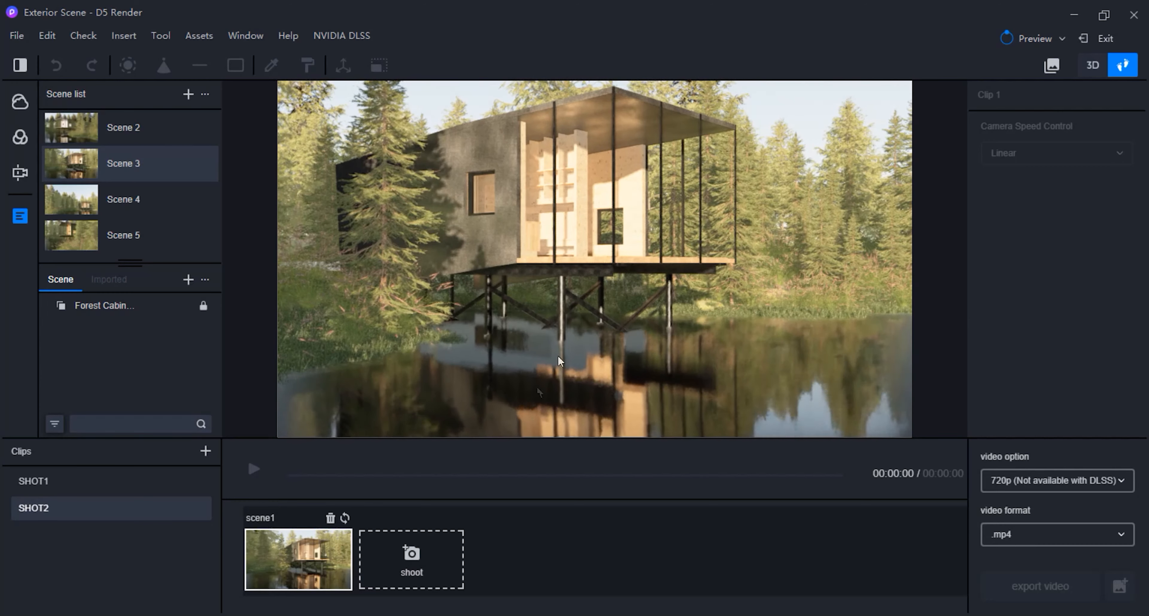
click(417, 569)
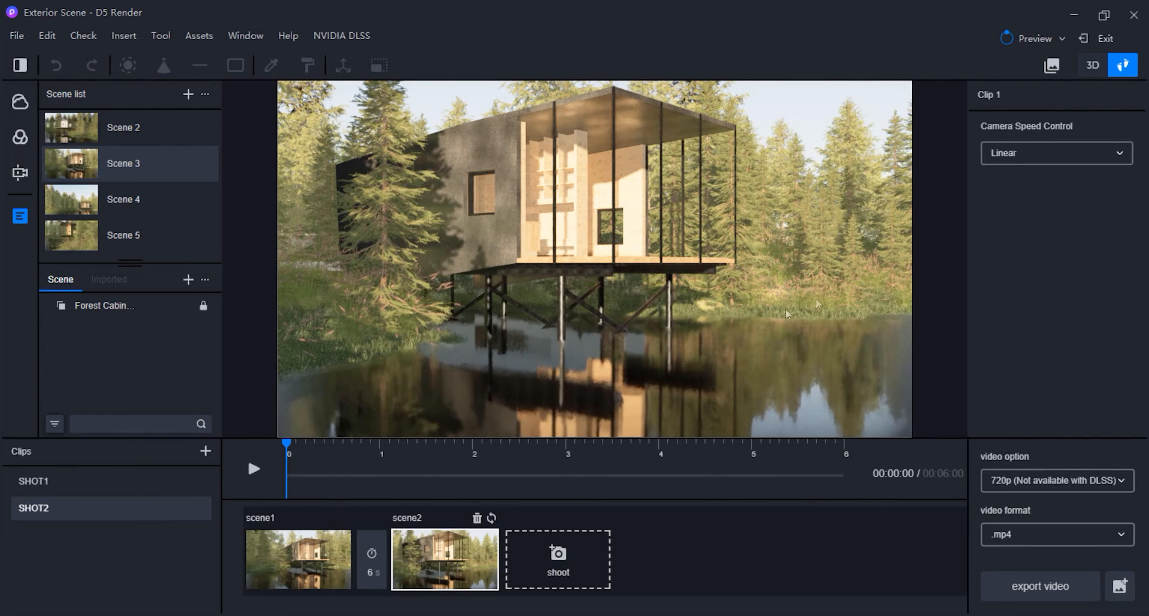
Set SHOT2's camera speed to Ease in and out with a 5-second transition, and return to its first keyframe
click(1071, 153)
click(995, 247)
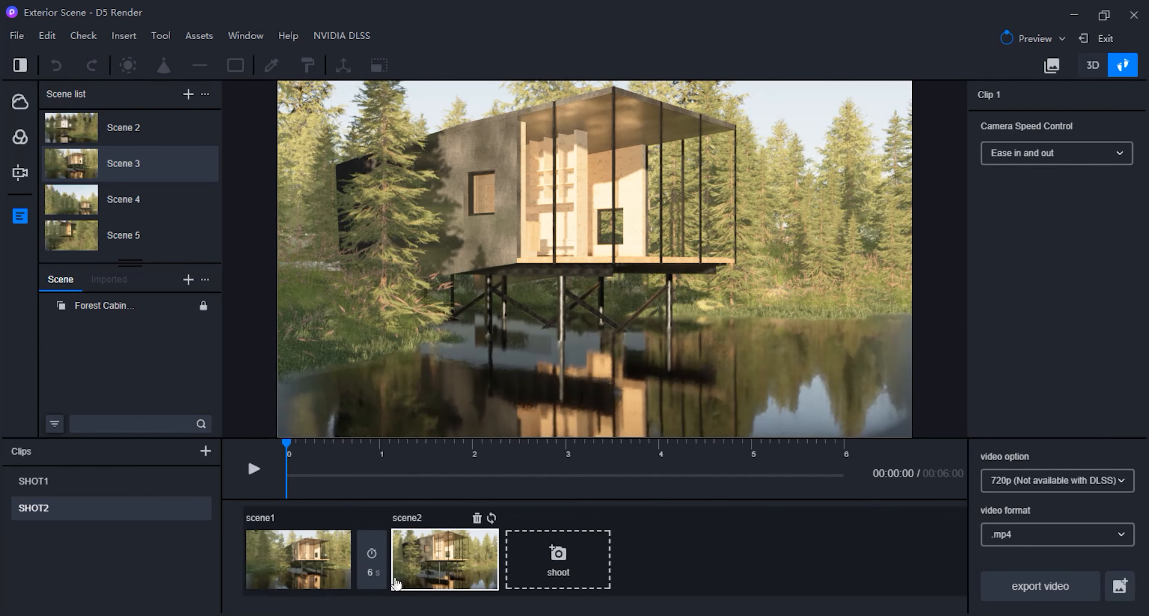
text(5)
key(Return)
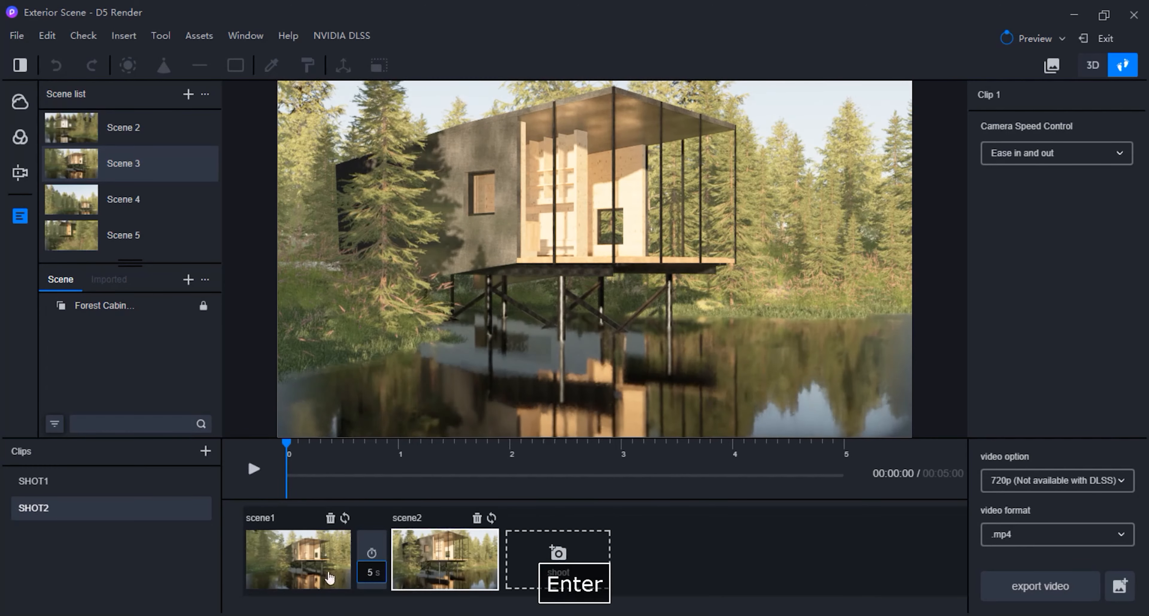
click(295, 572)
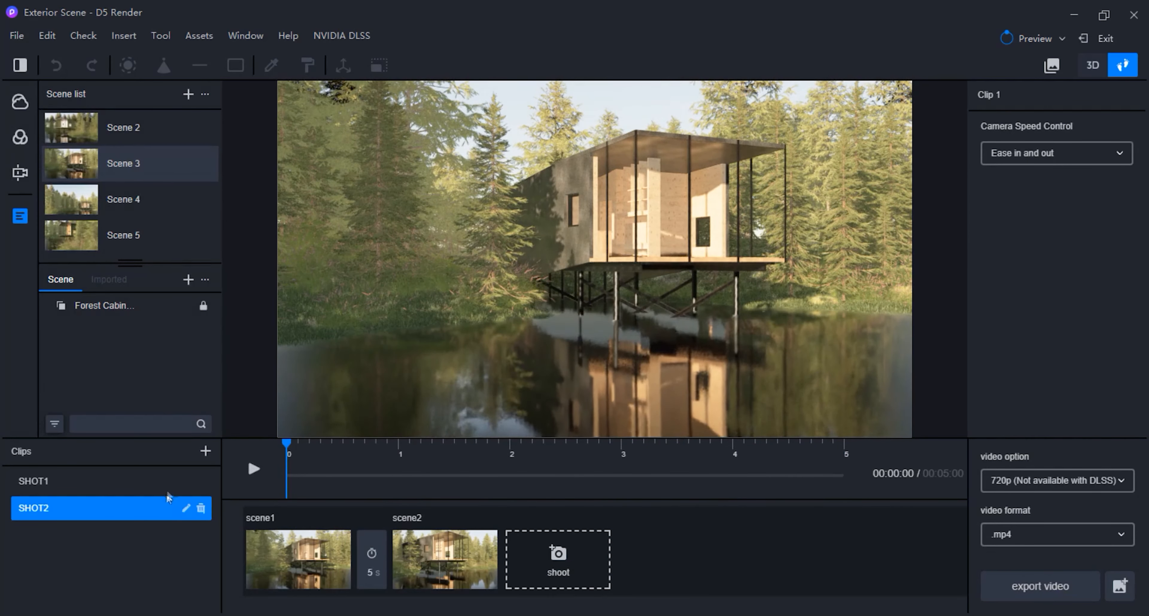
Create a third clip named SHOT3 and shoot its first keyframe from the Scene 4 camera view
click(206, 451)
double_click(50, 536)
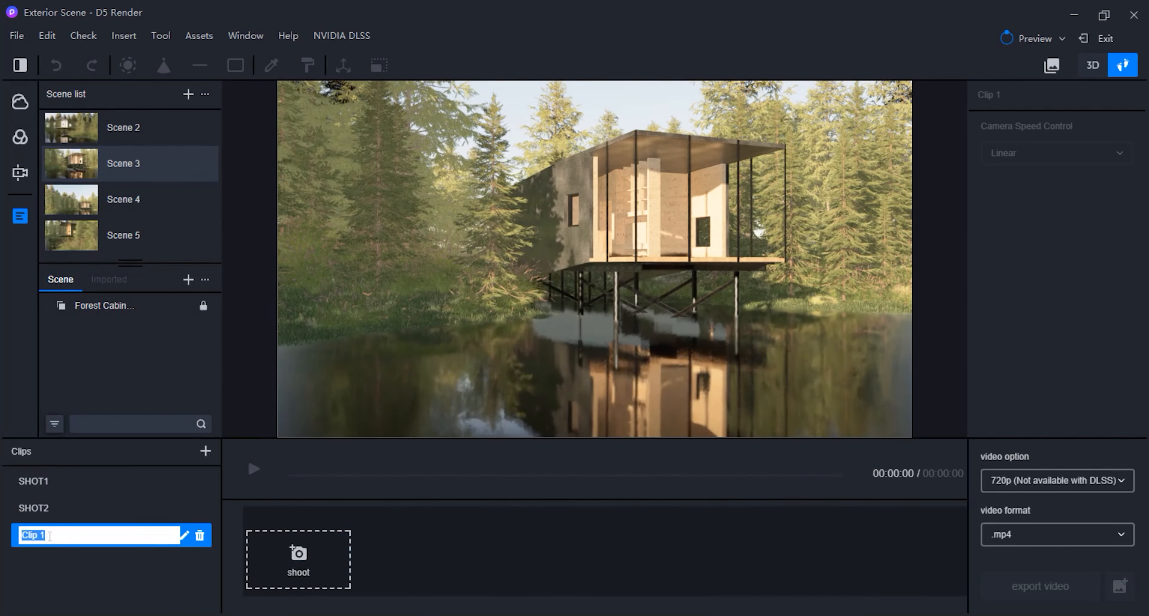
text(SHOT3)
key(Return)
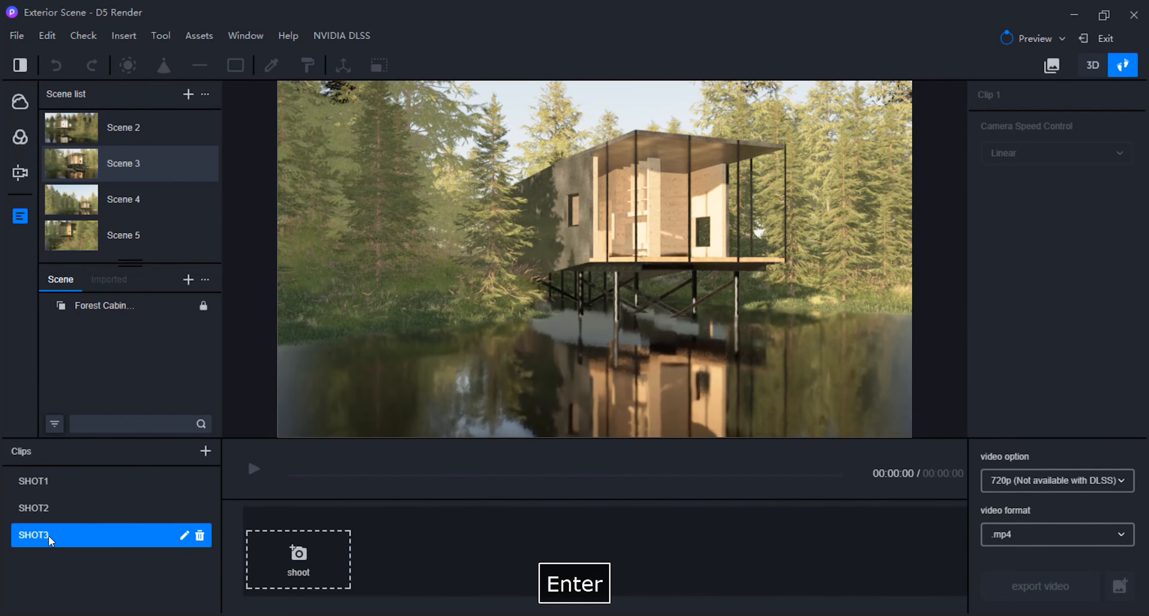
click(73, 208)
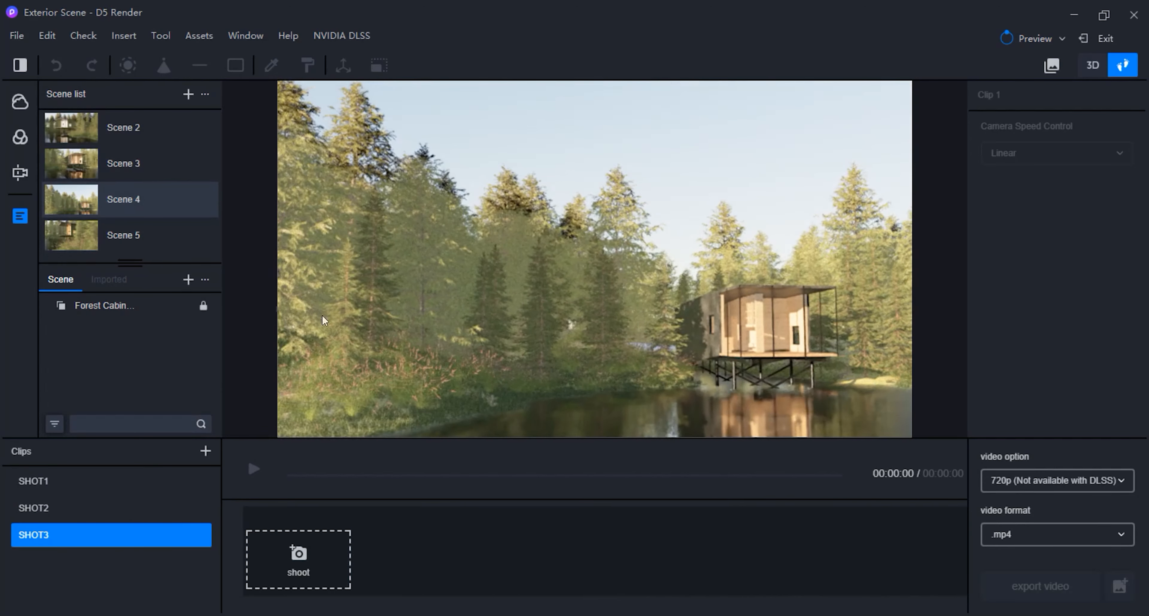
click(309, 566)
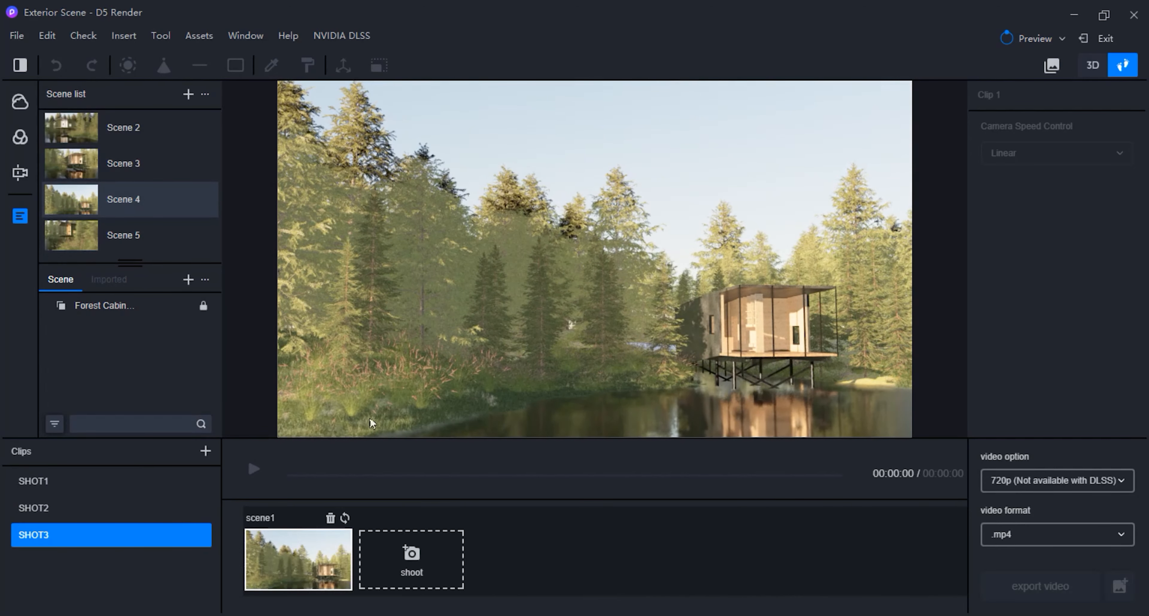
Frame the cabin from across the lake with tall conifers beside its window side wall, and shoot it as SHOT3's second keyframe
key(d)
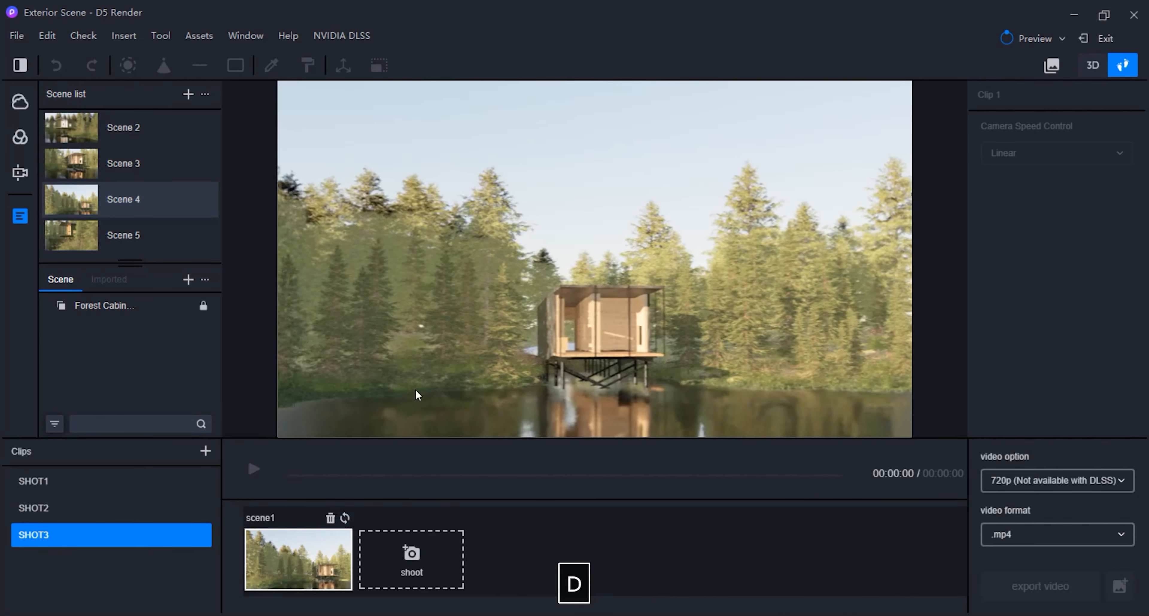
right_drag(384, 386, 618, 390)
key(d)
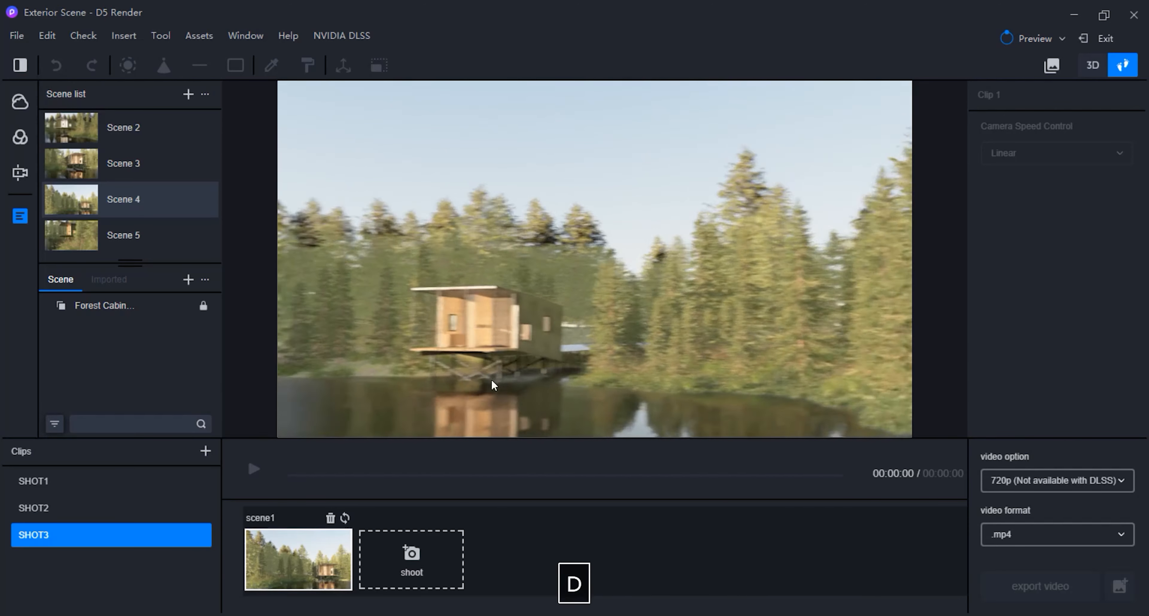
right_drag(495, 385, 551, 387)
right_drag(448, 384, 656, 379)
right_drag(379, 380, 539, 389)
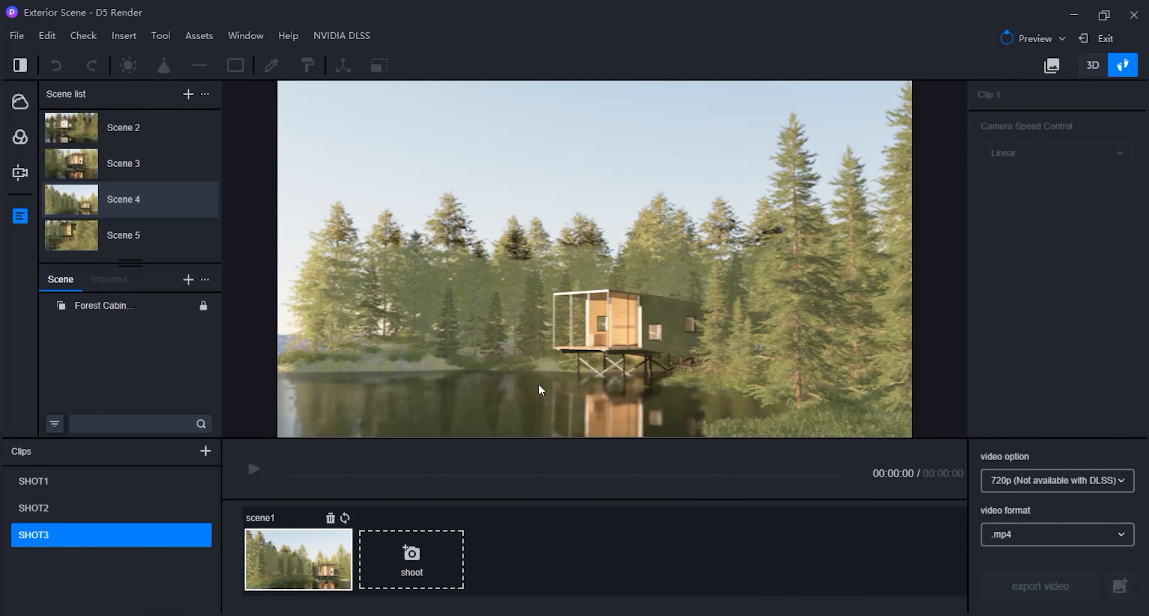
key(d)
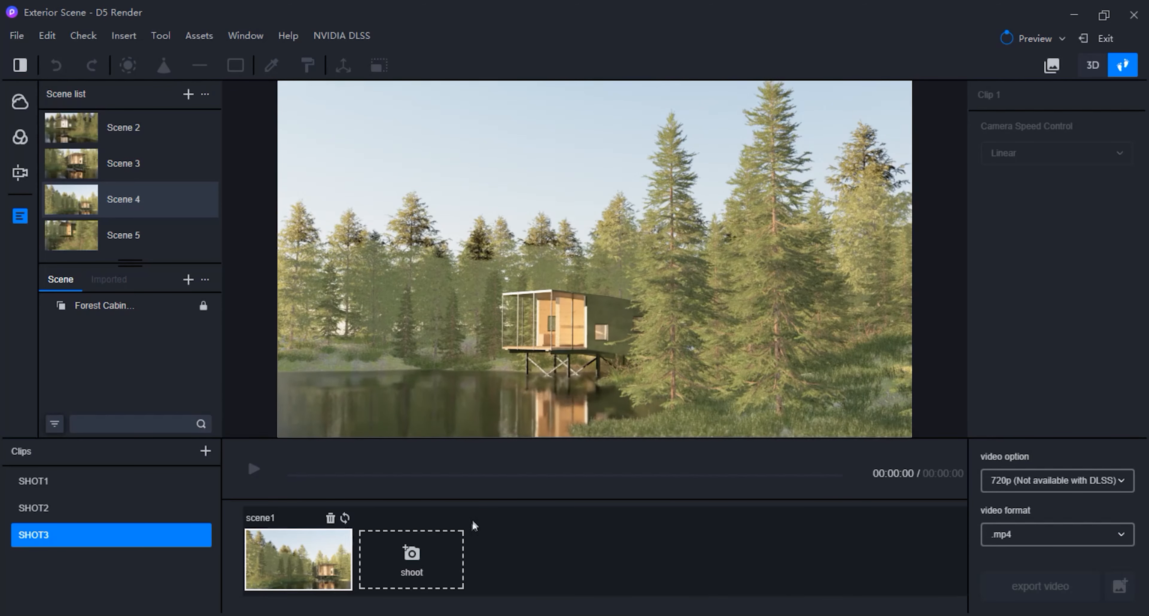
click(457, 560)
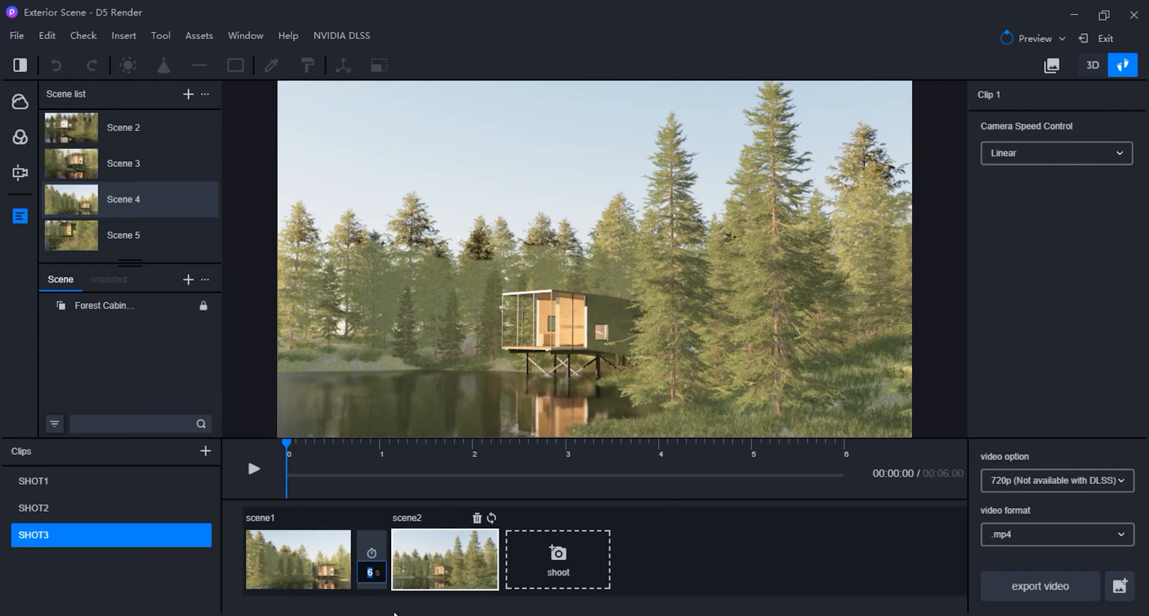
Set SHOT3's transition to 12 seconds and its camera speed to Ease in and out, and play the clip
text(12)
key(Return)
click(1111, 154)
click(1051, 249)
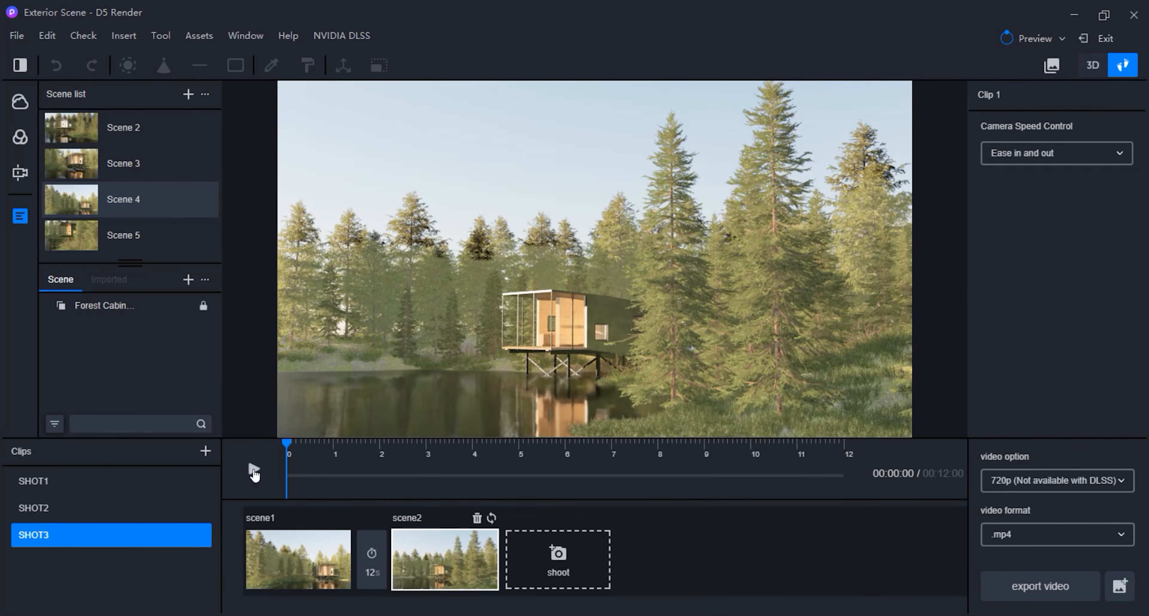
click(254, 470)
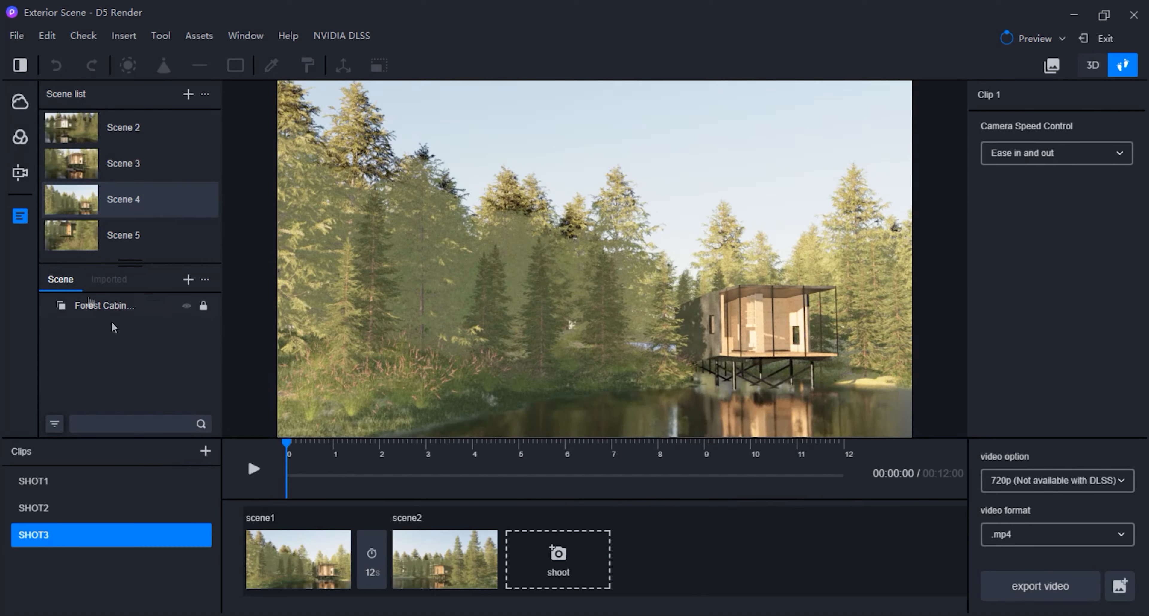
Create a fourth clip named SHOT4 and shoot its first keyframe from the Scene 5 camera view
click(206, 452)
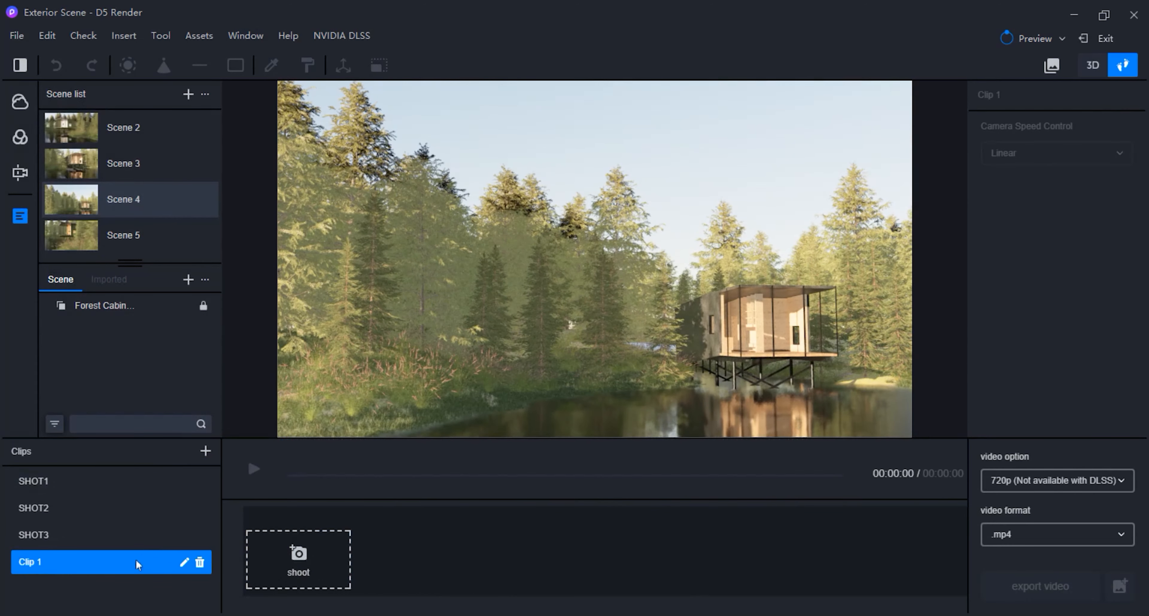
double_click(61, 564)
text(SHOT)
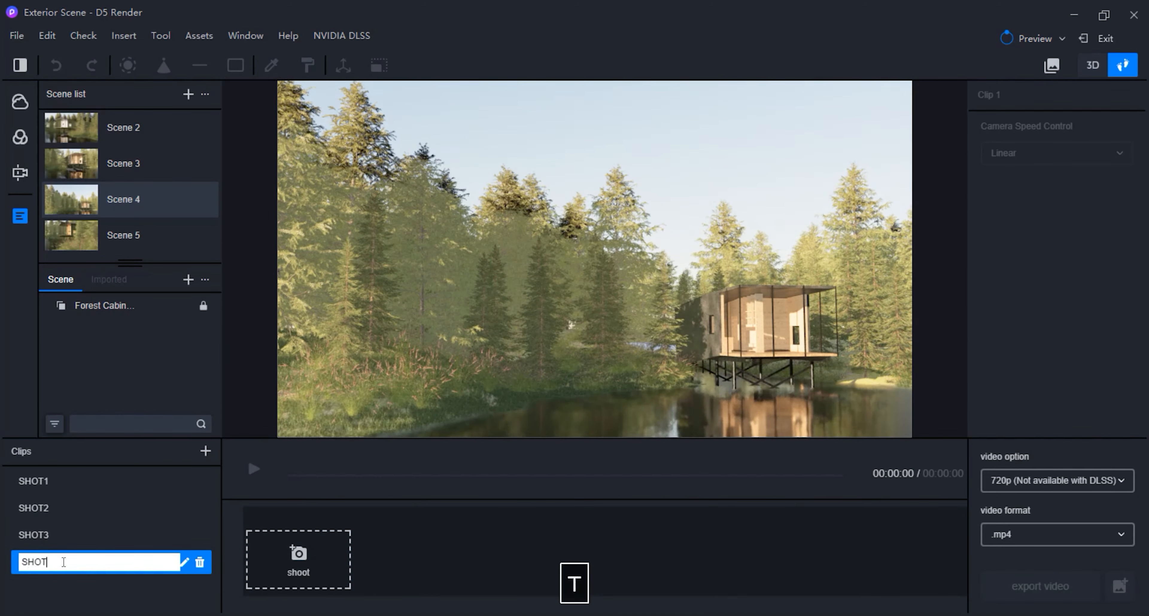
text(4)
key(Return)
click(76, 236)
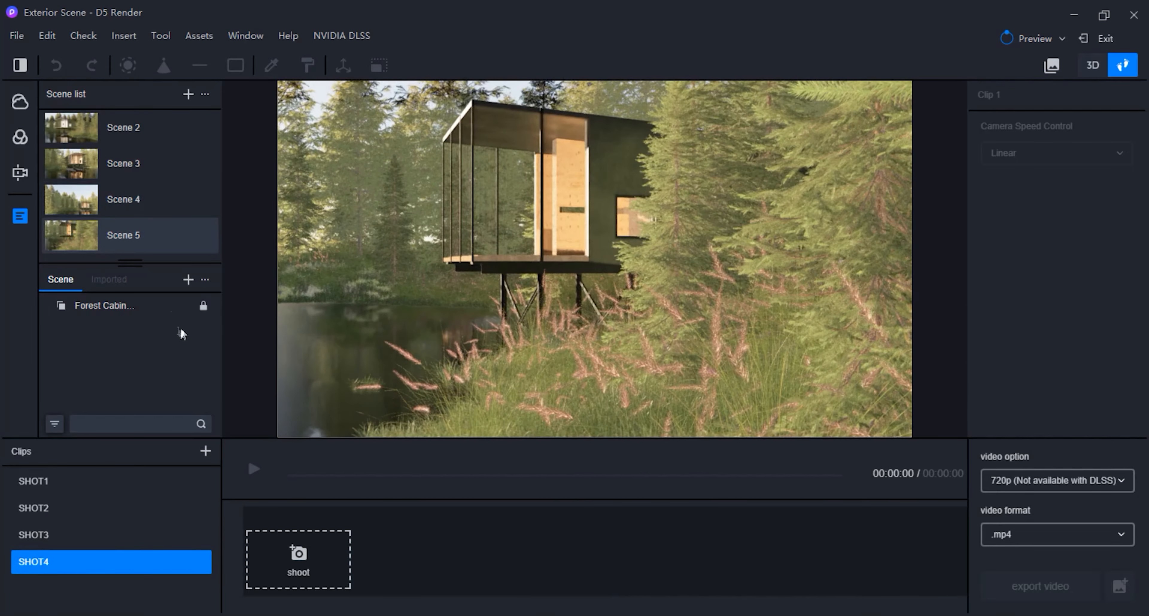
click(288, 555)
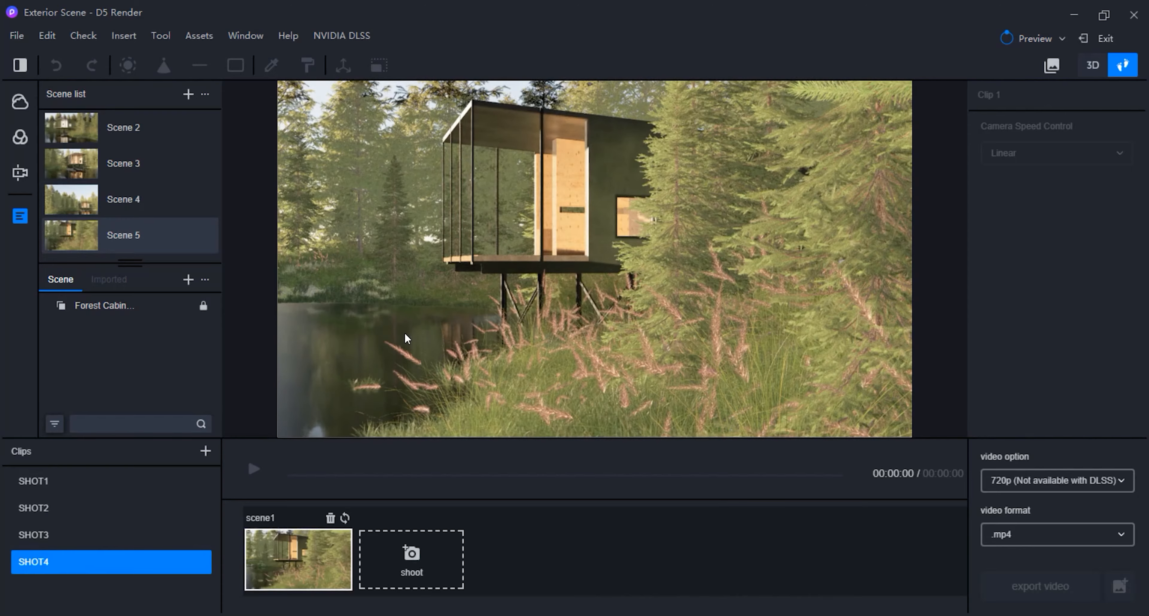
Examine closer viewpoints around the cabin's glazed front, stilts and window side wall for SHOT4's second keyframe
key(a)
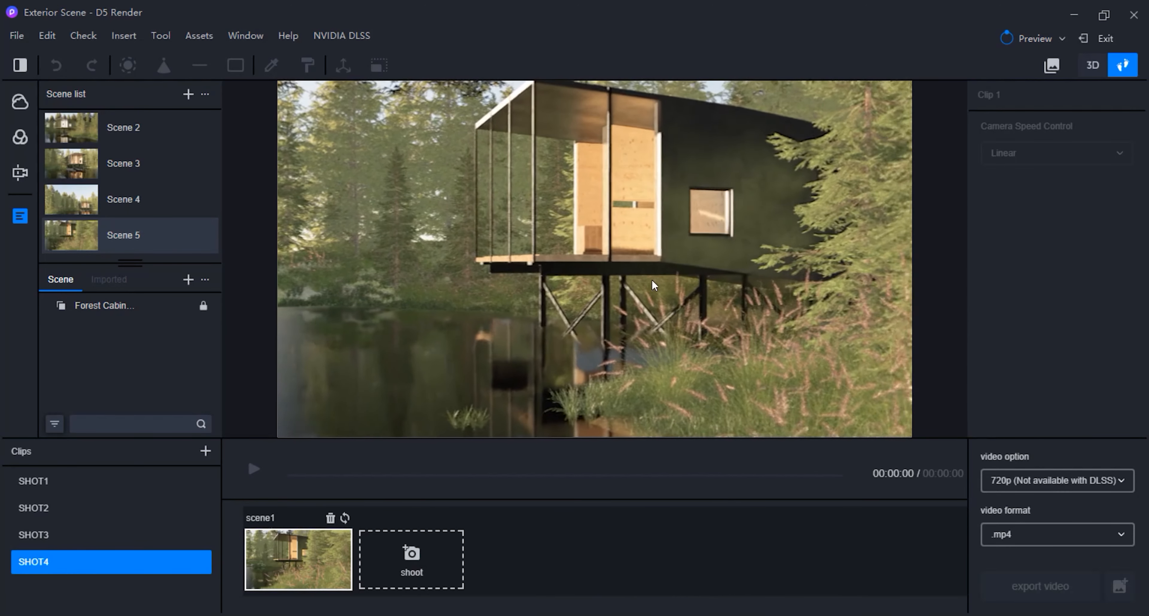
key(a)
key(w)
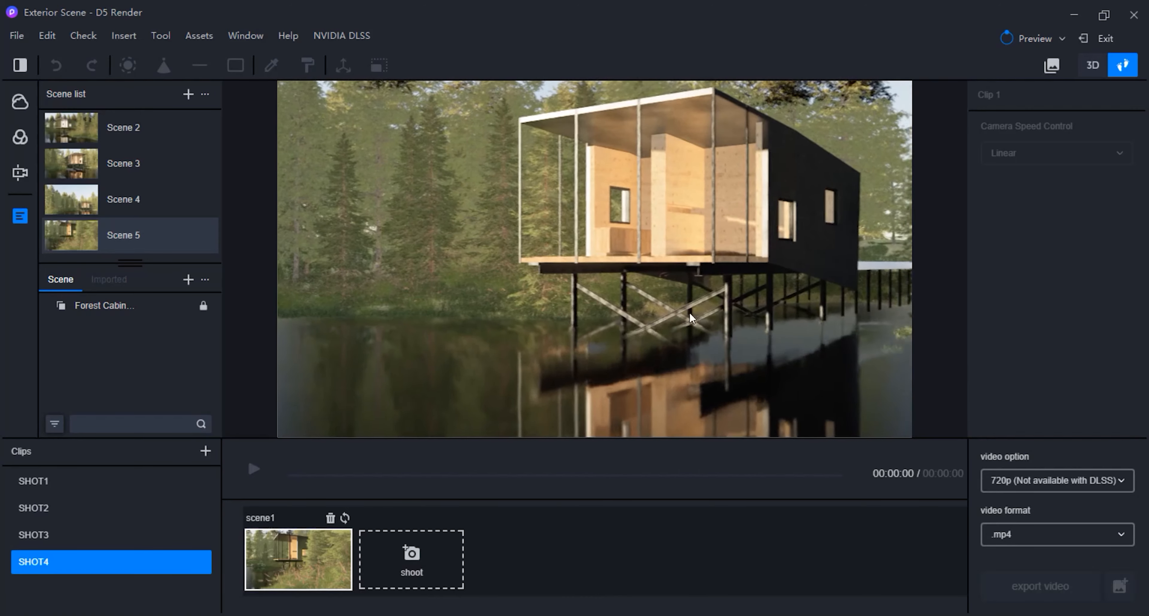
key(a)
key(w)
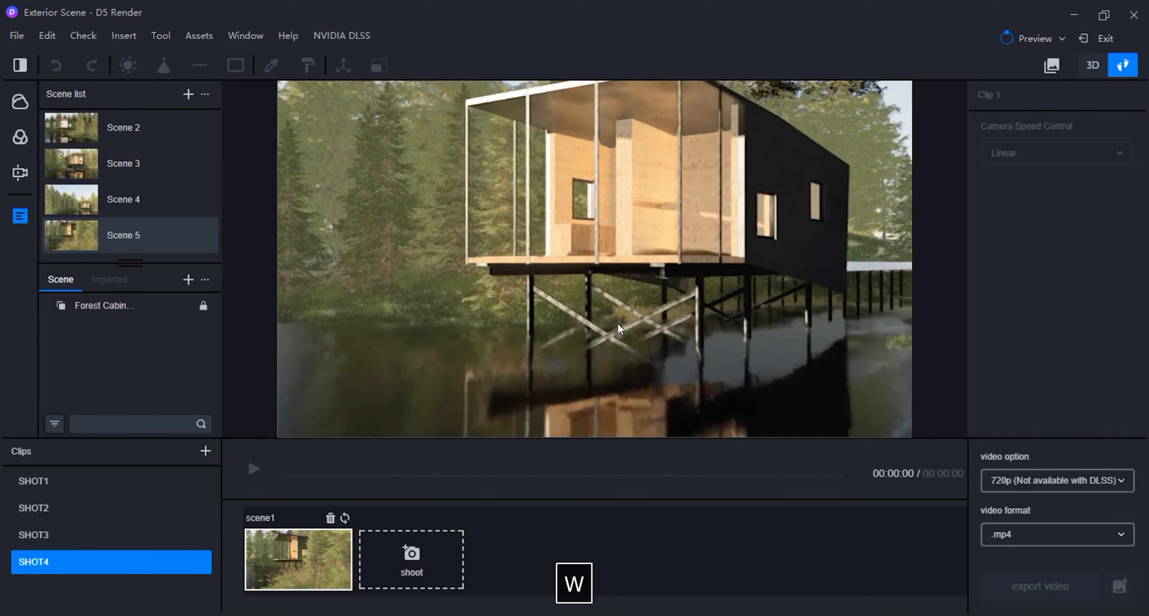
key(d)
key(w)
key(d)
key(w)
key(a)
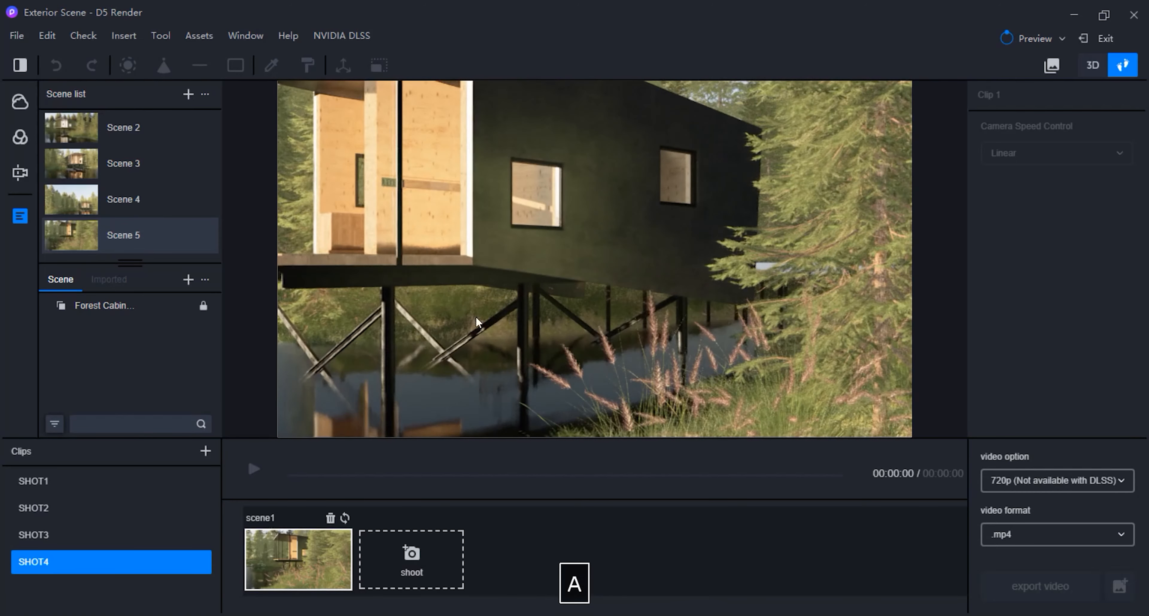
right_drag(476, 318, 365, 317)
key(d)
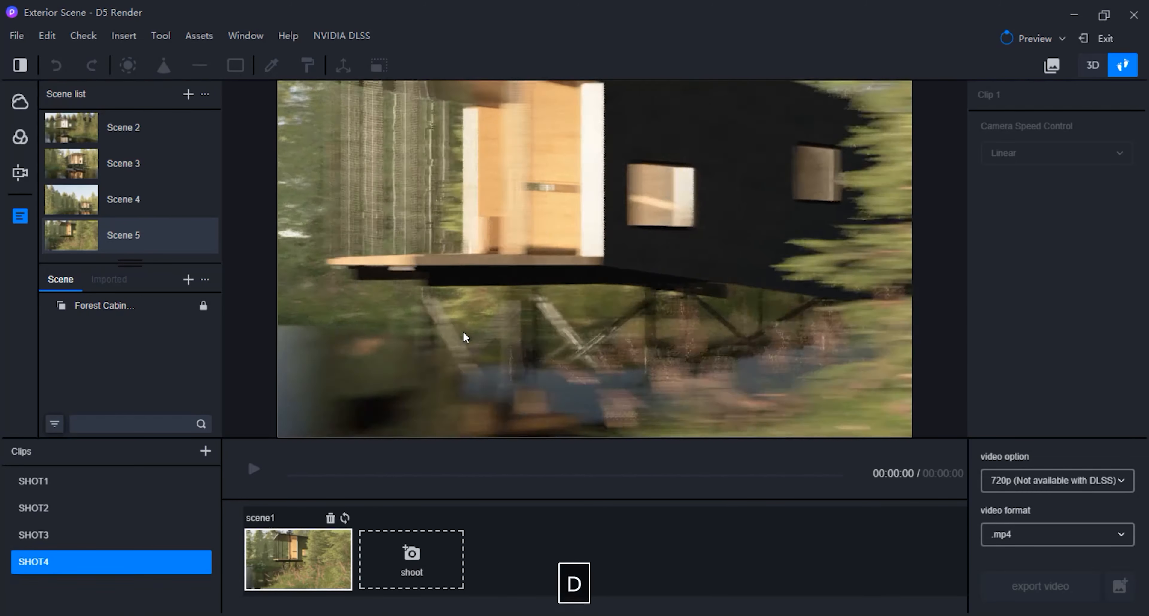
key(w)
key(d)
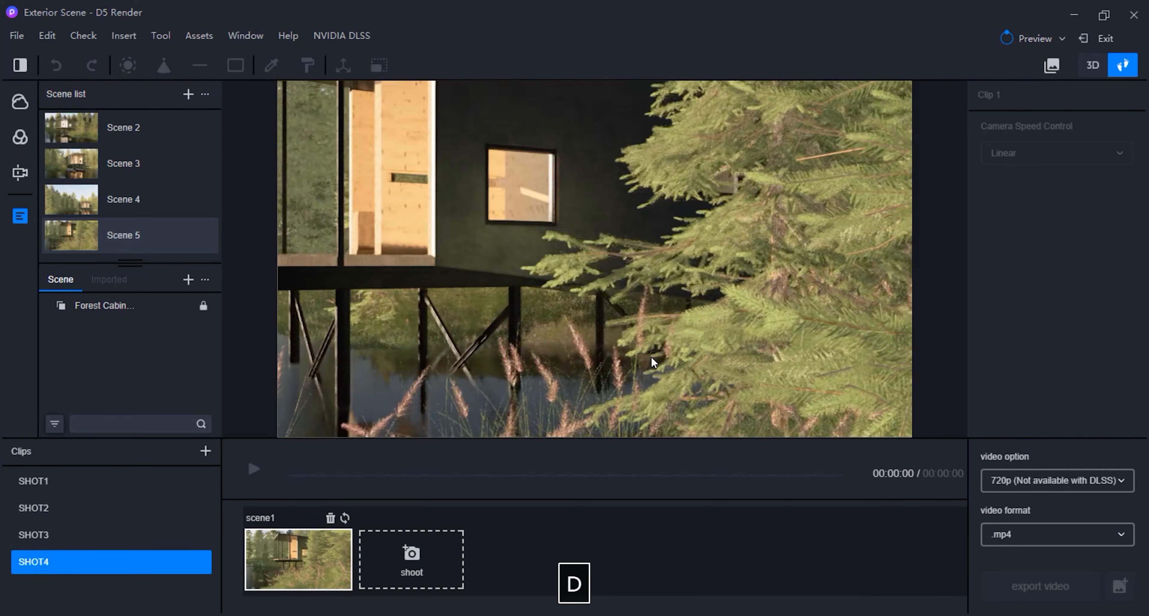
key(w)
right_drag(651, 358, 518, 352)
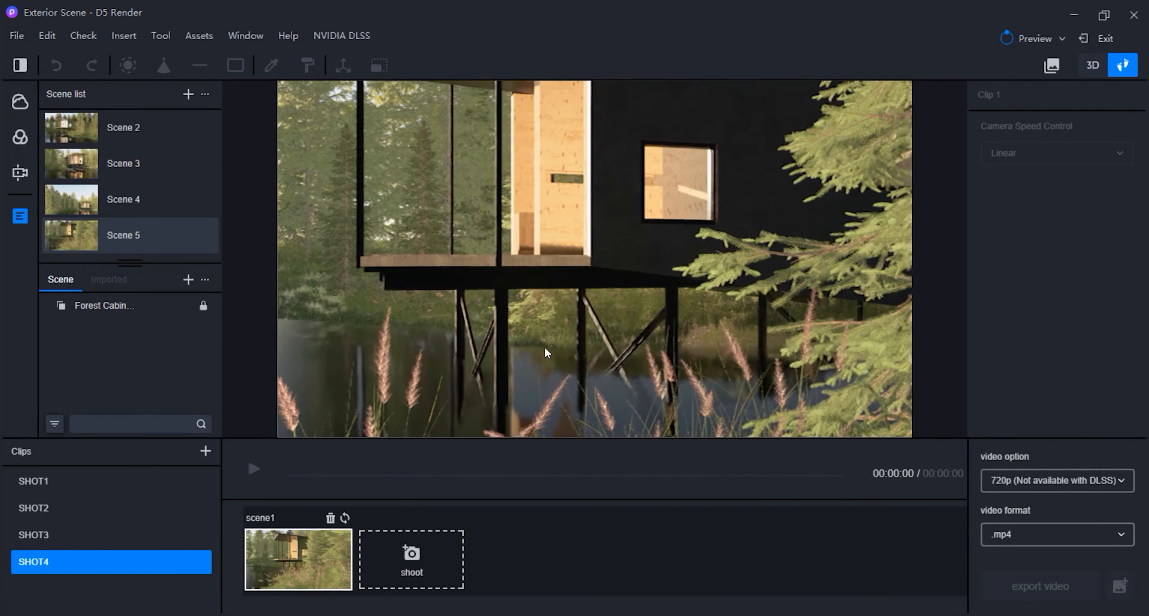
Frame a raised view looking down on the cabin's wooden deck and side wall, and shoot it as SHOT4's second keyframe
click(1092, 72)
right_drag(586, 365, 565, 506)
right_drag(592, 336, 486, 468)
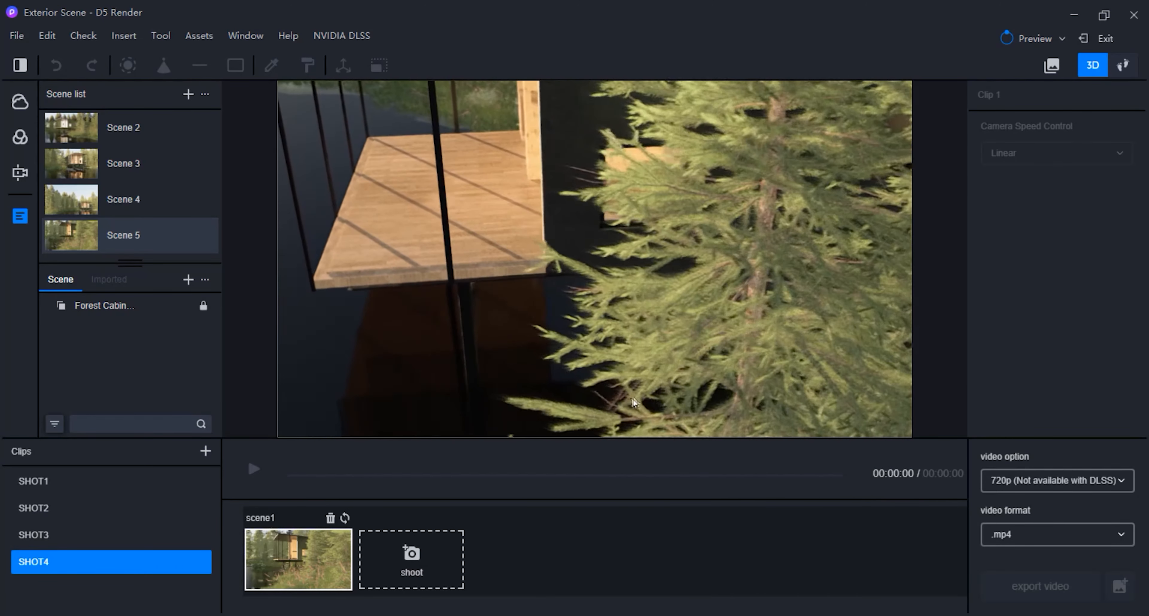
key(s)
scroll(602, 238, down, 4)
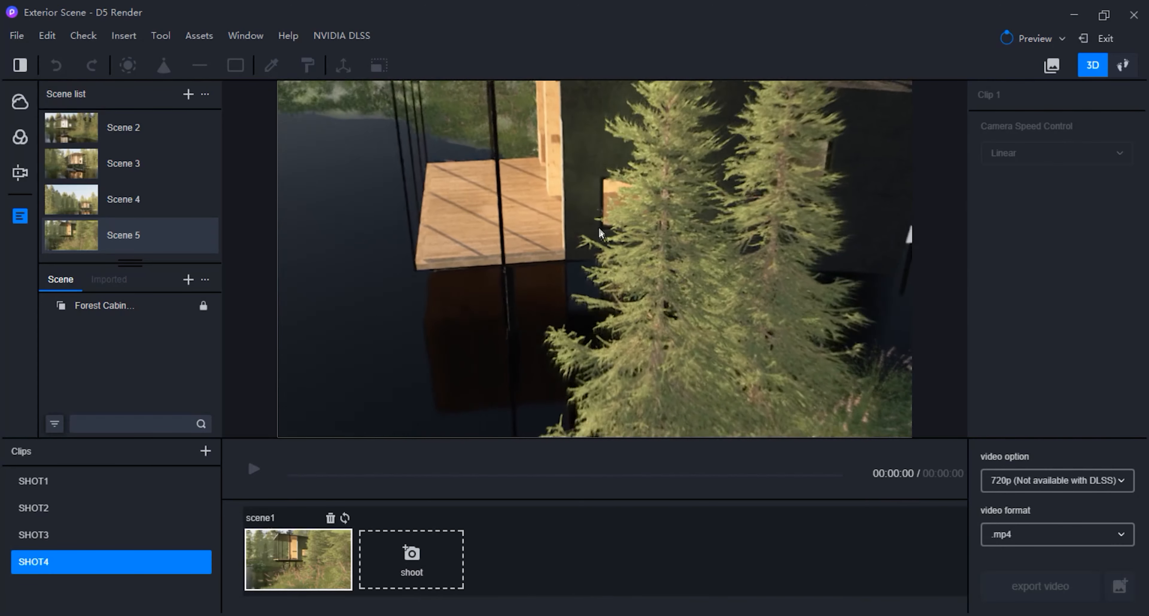
key(a)
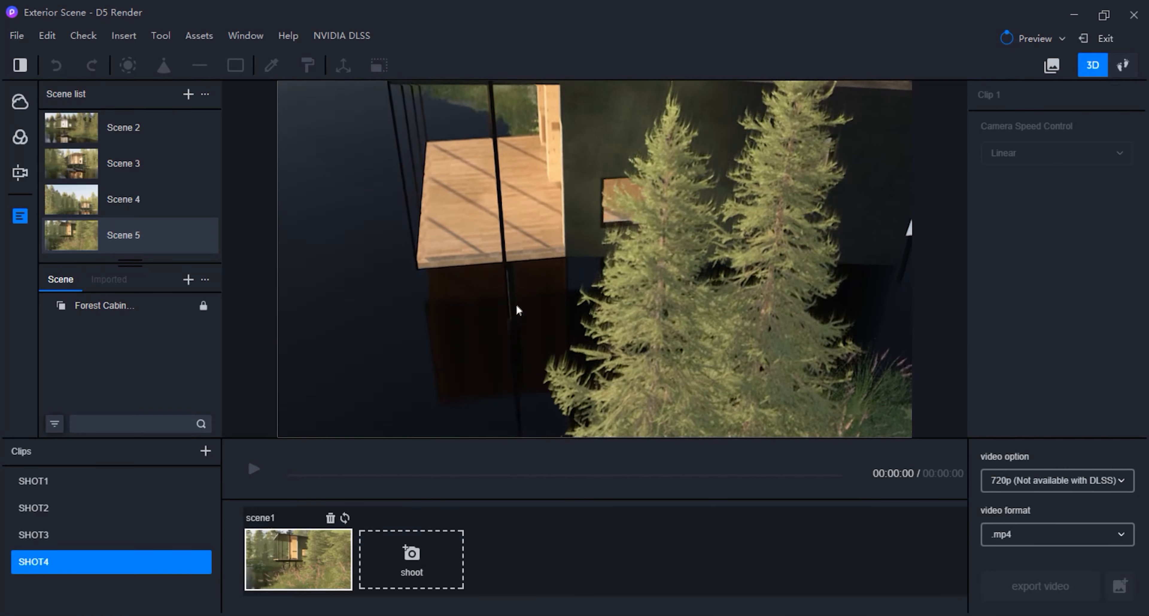
click(1122, 65)
key(a)
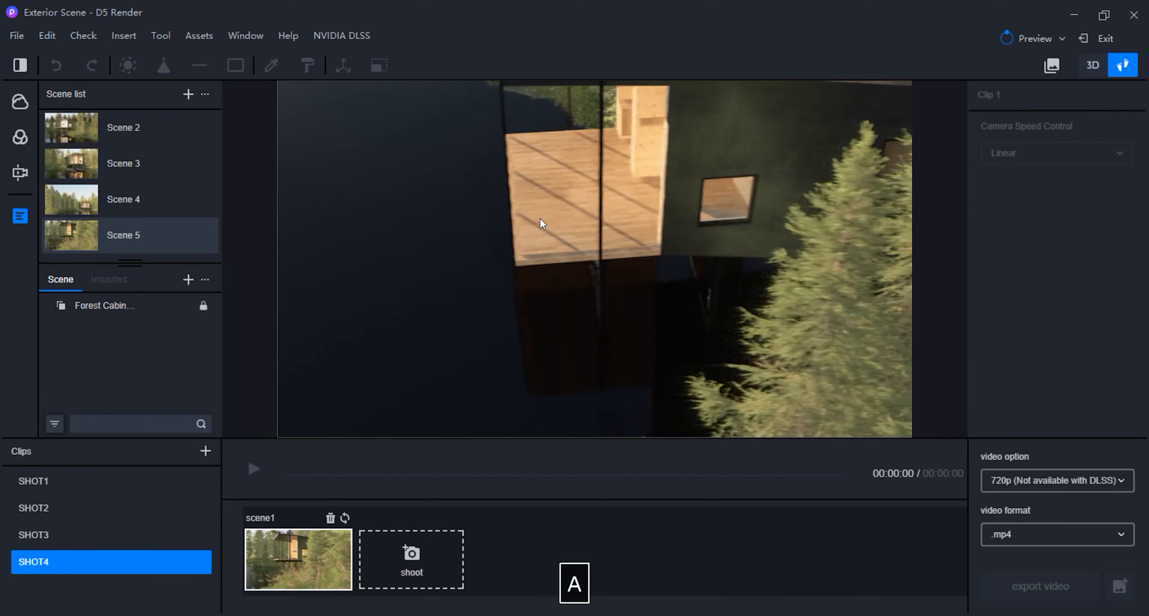
right_drag(609, 236, 623, 147)
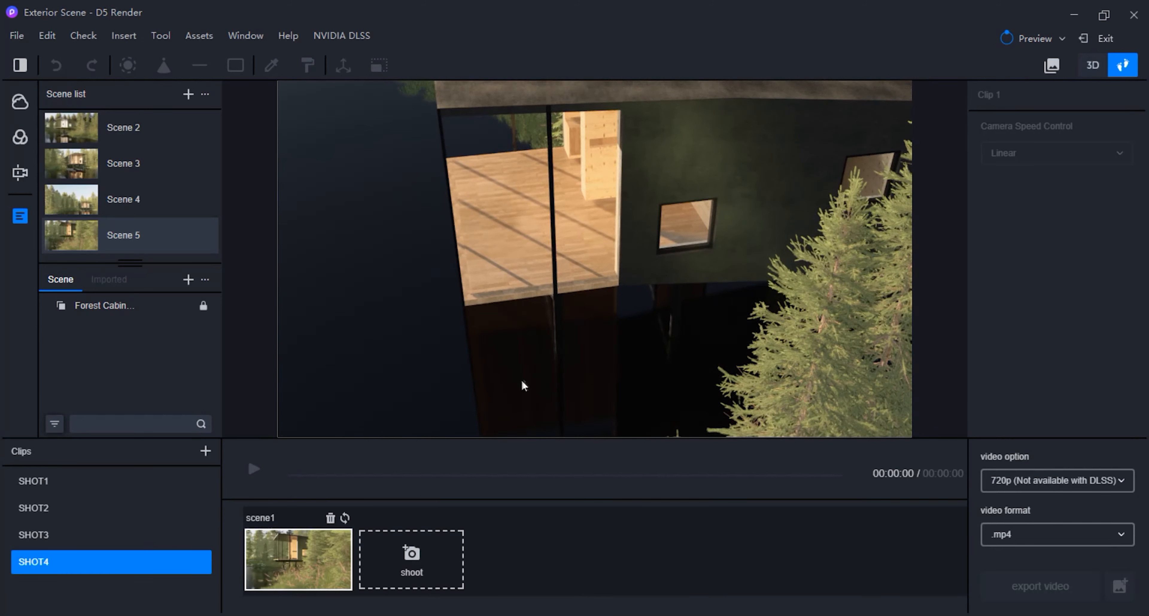
click(410, 560)
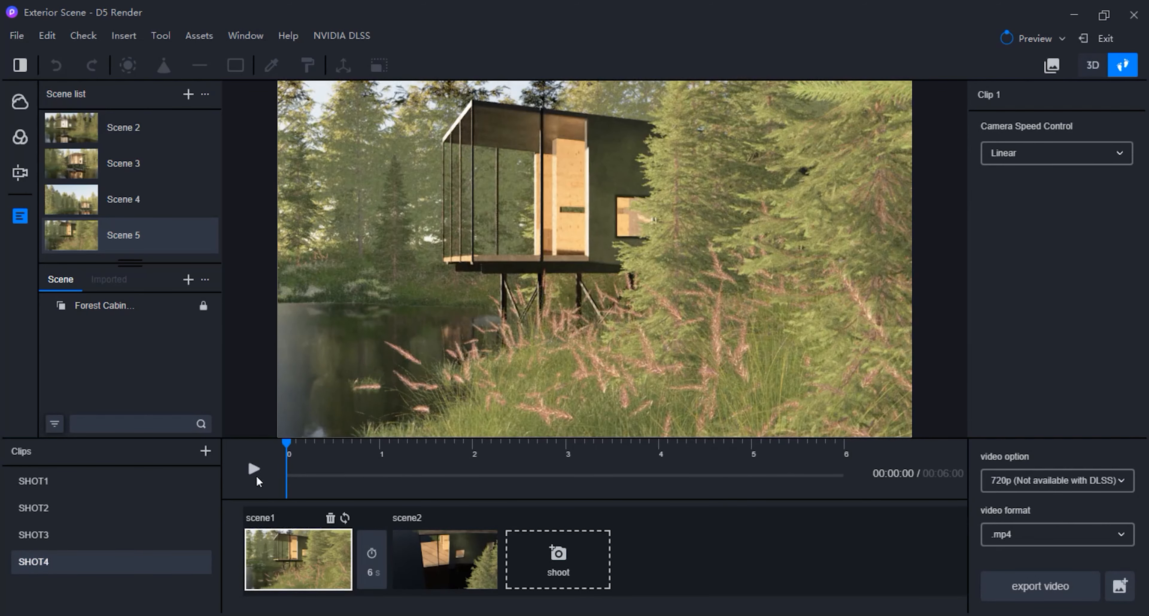
Set SHOT4's transition to 8 seconds and its camera speed to Ease in and out, and play the clip
click(369, 573)
text(8)
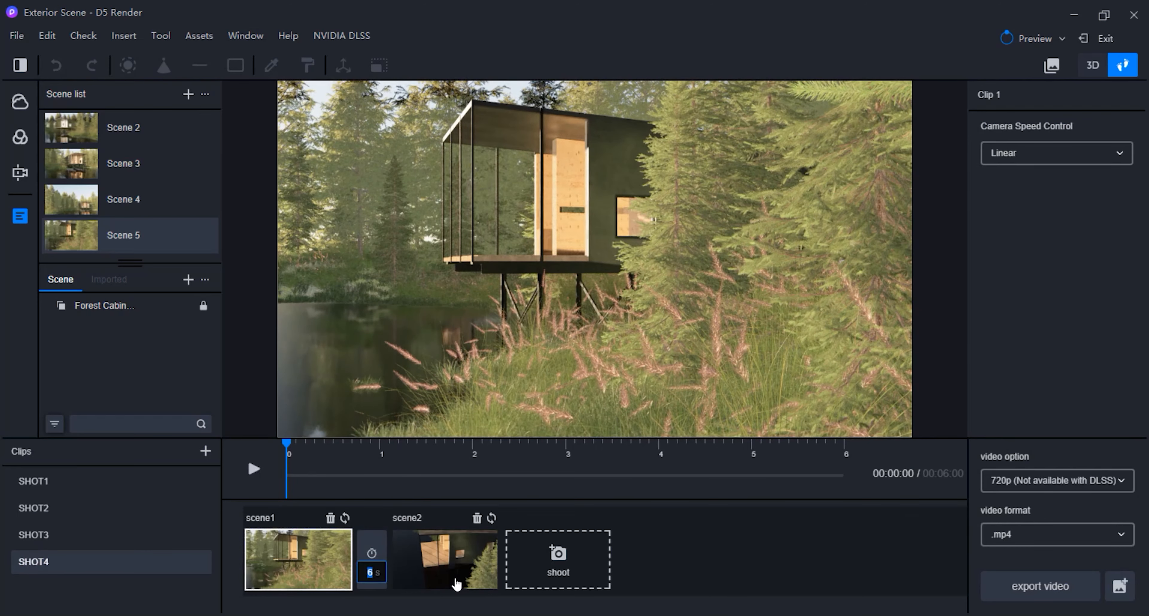
key(Return)
click(1001, 153)
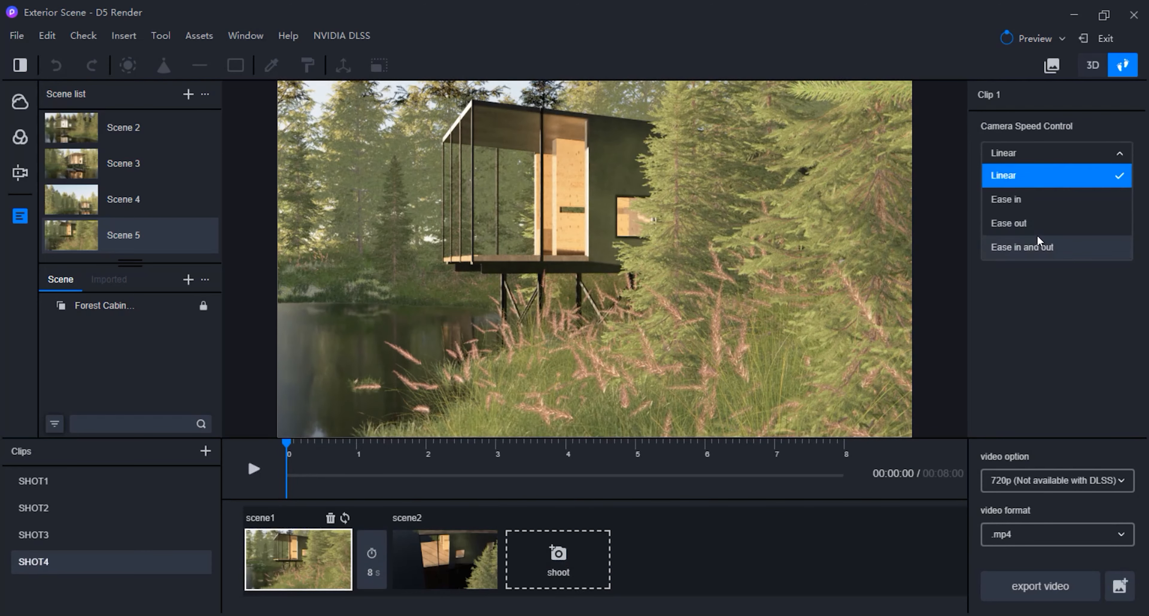
click(993, 246)
click(253, 470)
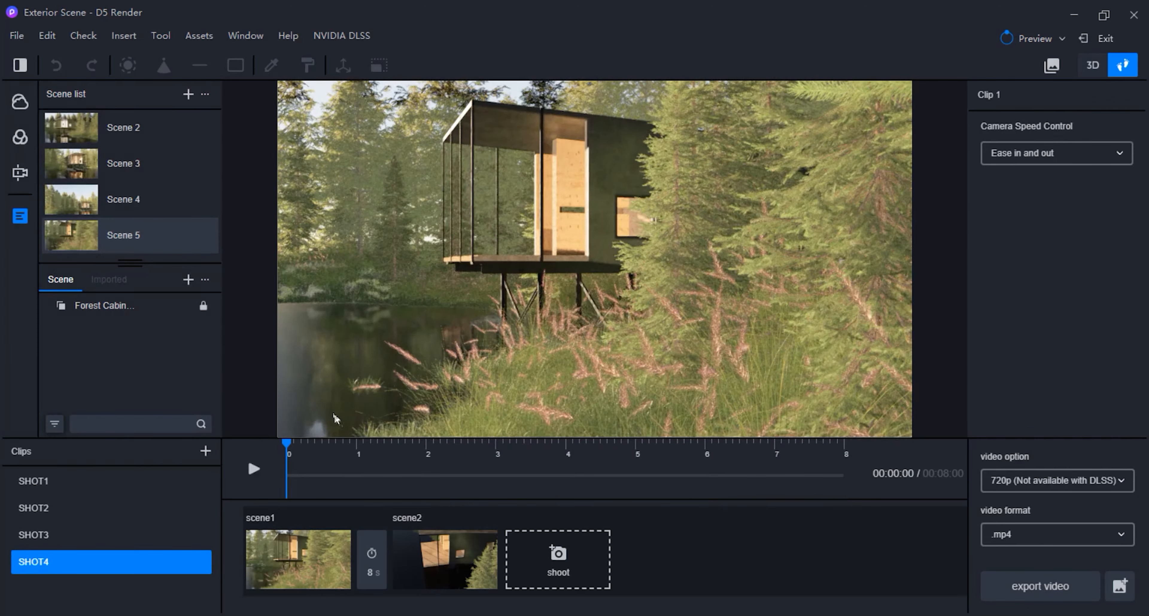
Delete SHOT4's second keyframe with the raised view of the cabin's deck
click(453, 573)
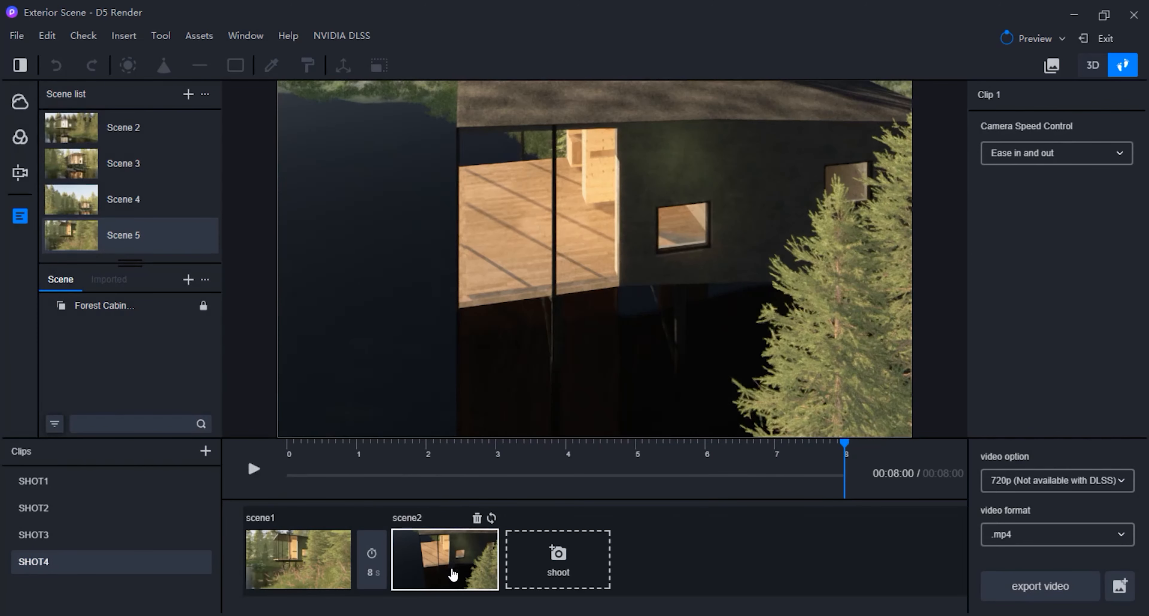
click(477, 519)
Frame a low, closer view of the cabin's glazed front, side window and stilts behind the grasses, and shoot it as SHOT4's second keyframe
key(w)
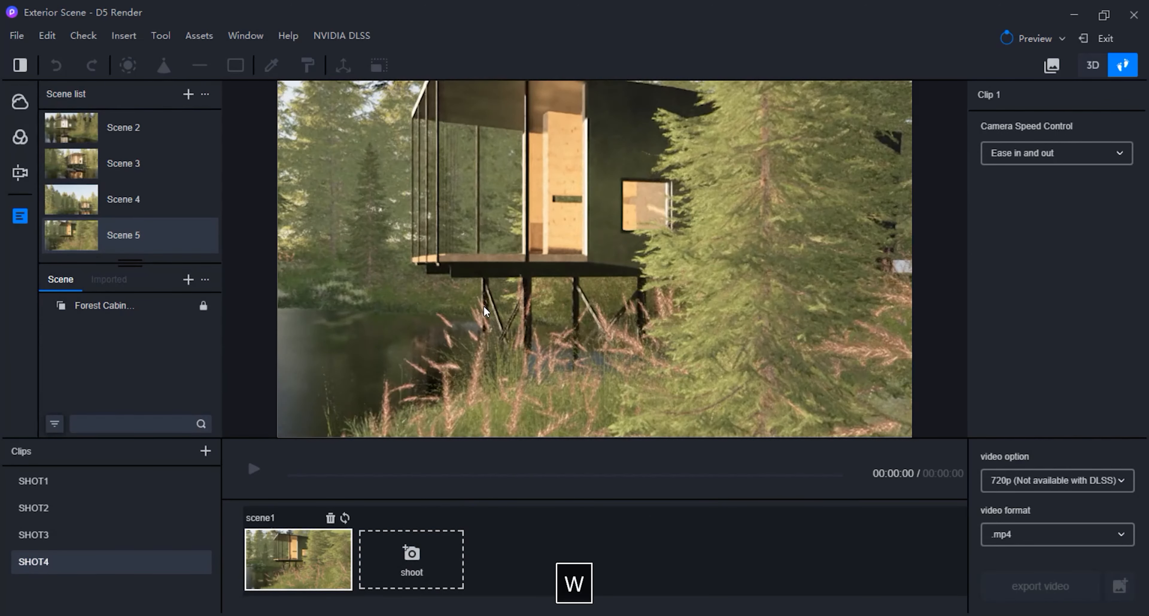
key(a)
key(w)
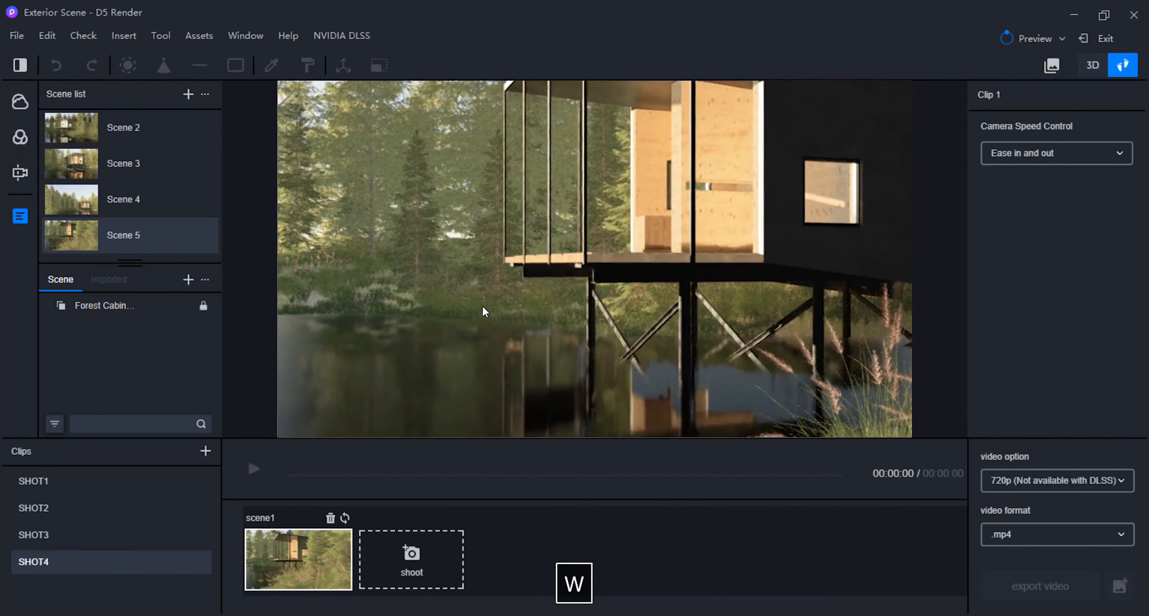
key(a)
key(d)
key(w)
key(a)
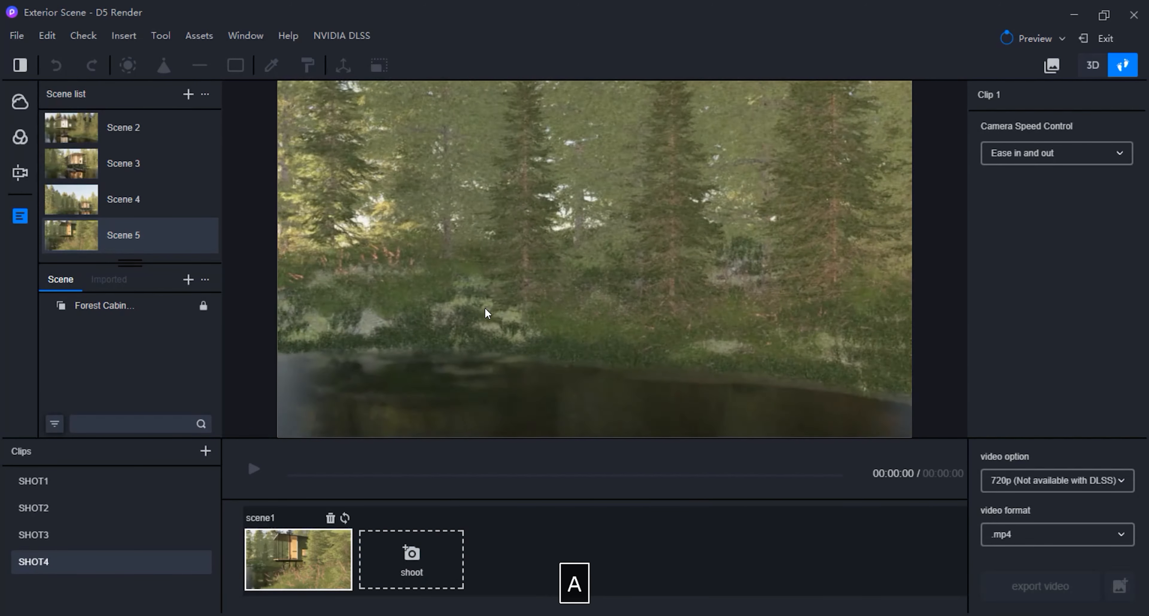
key(d)
key(w)
key(s)
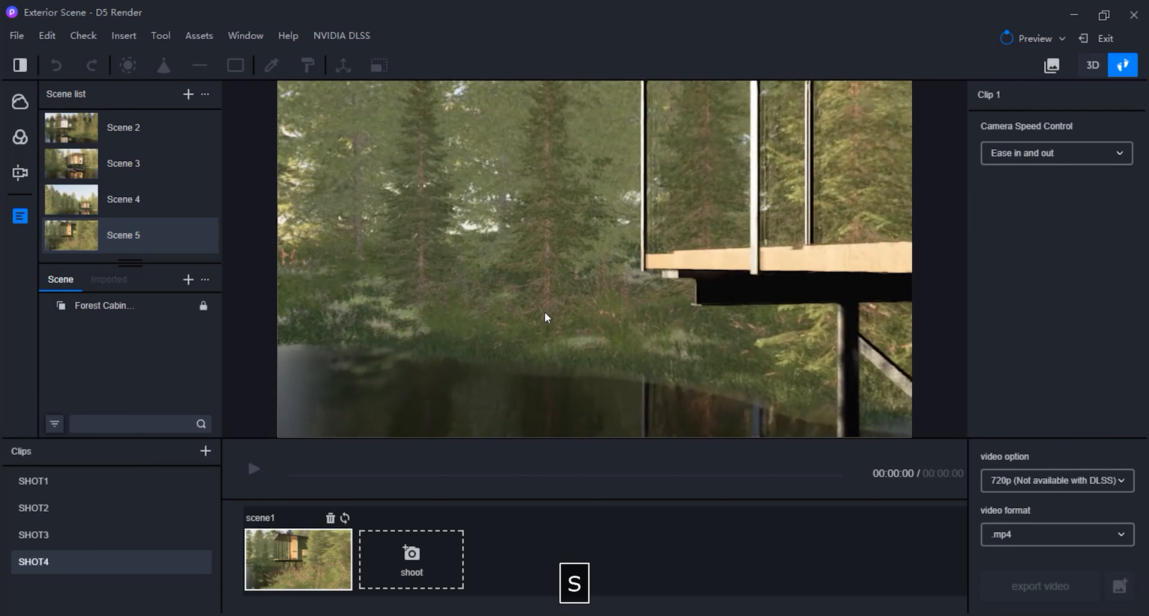
key(d)
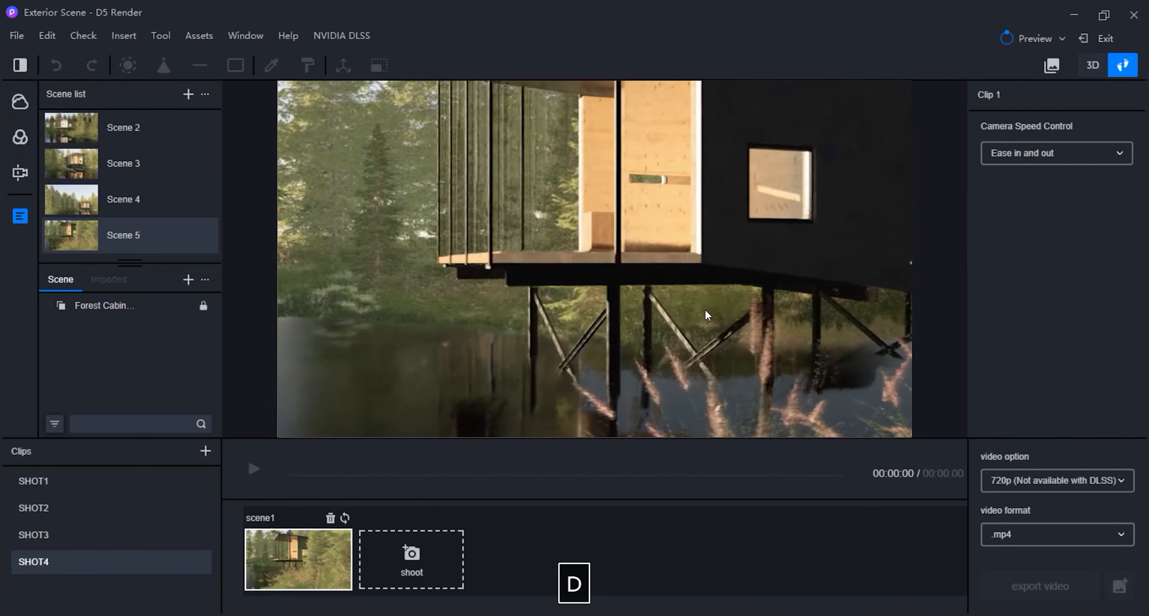
key(w)
key(s)
key(d)
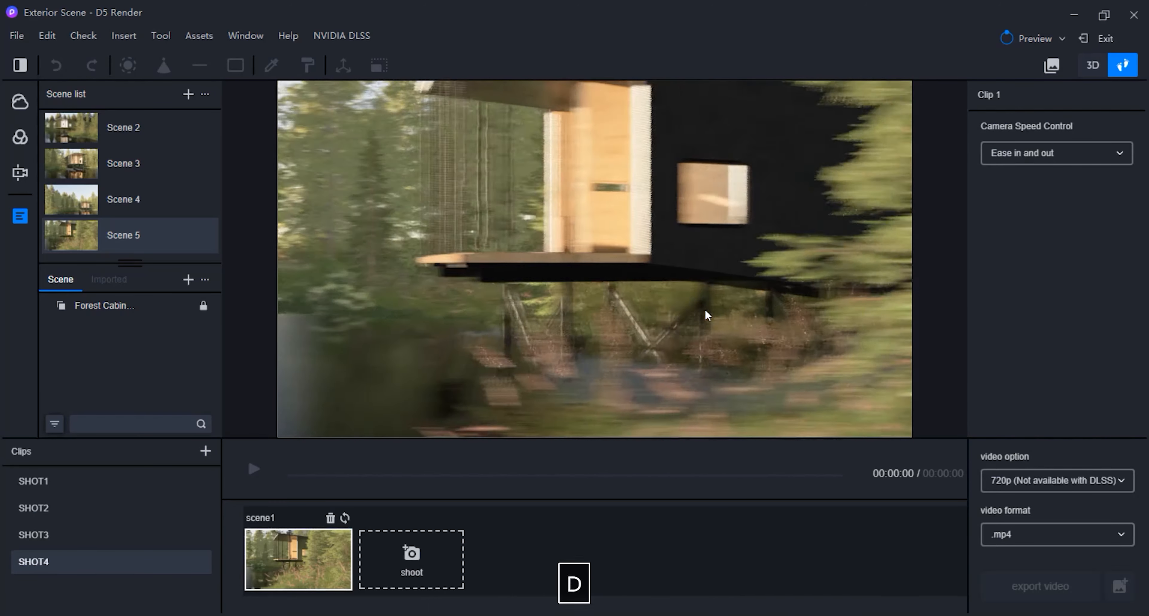
key(a)
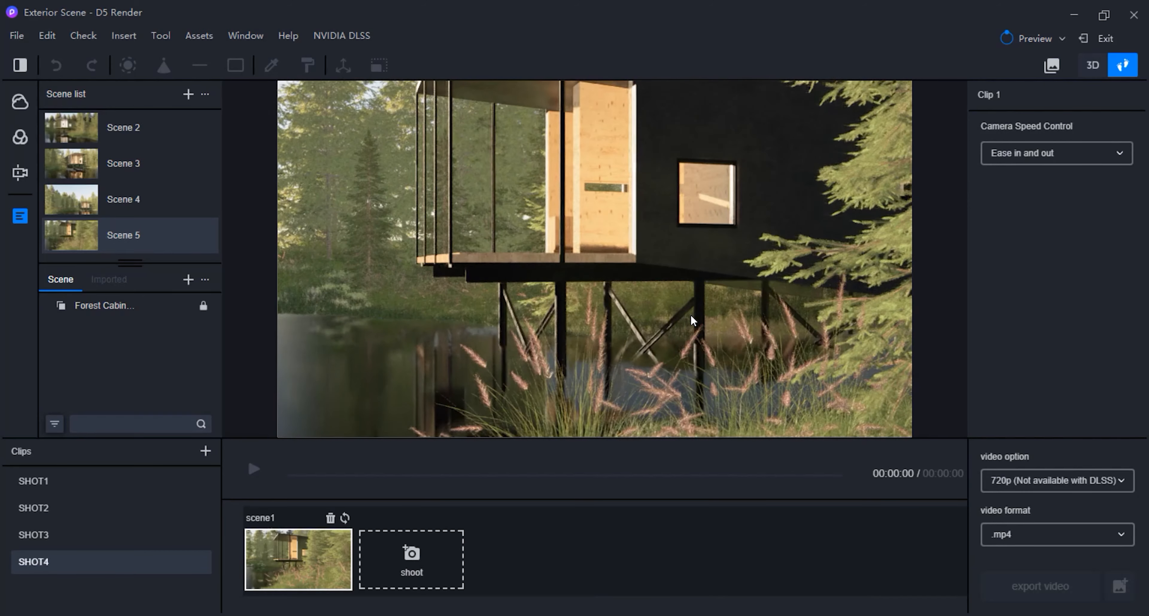
key(d)
key(w)
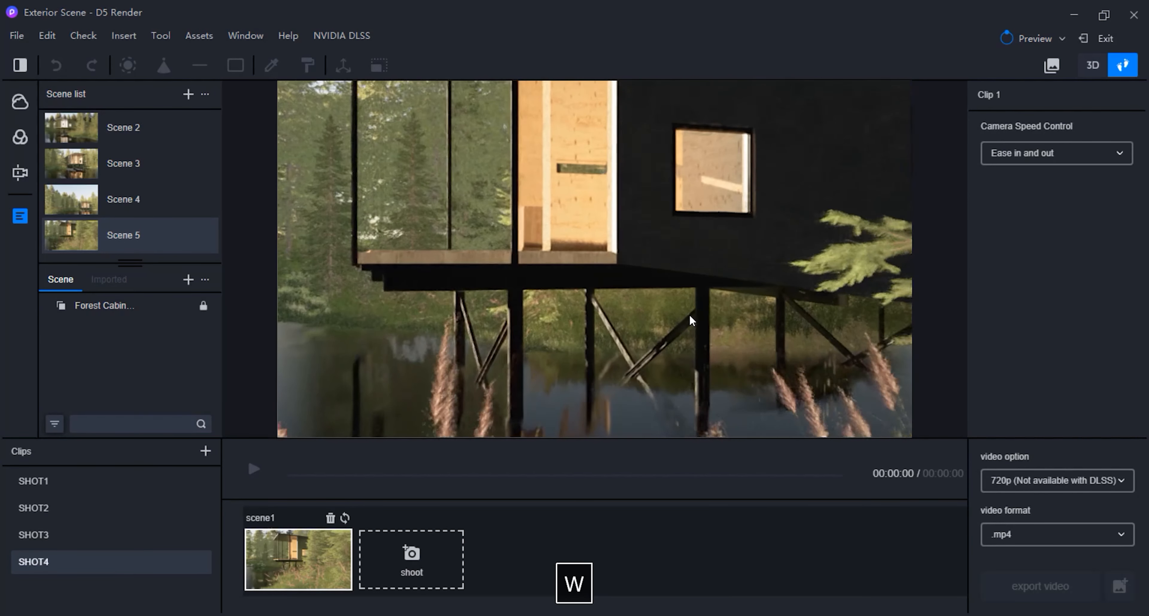
key(s)
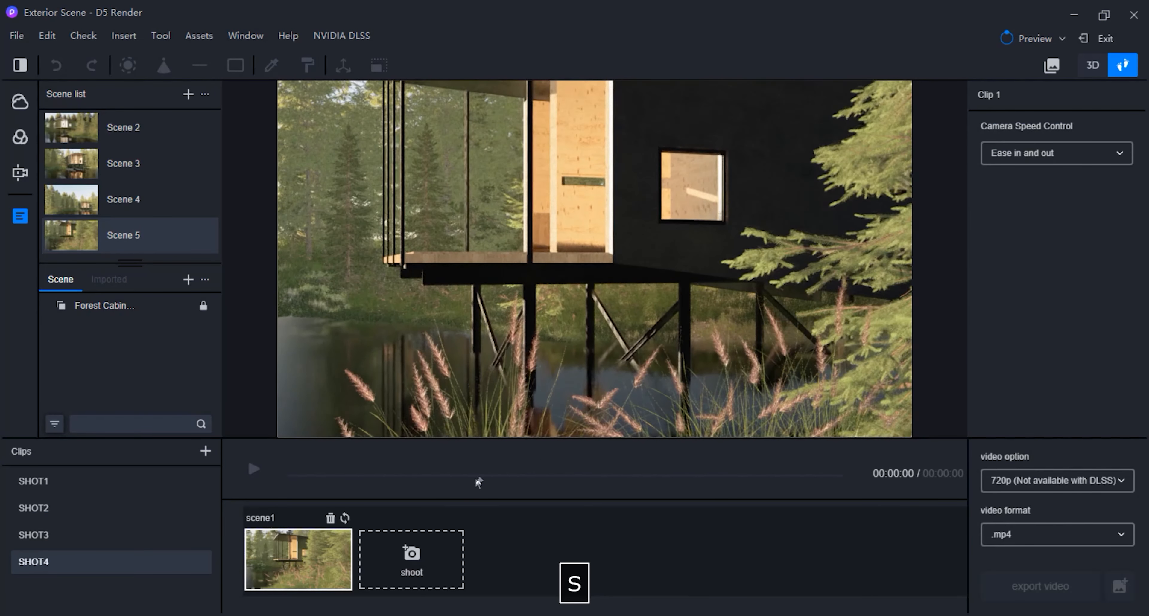
click(411, 560)
Play SHOT4 from its first keyframe and set its transition to 6 seconds
click(298, 559)
click(254, 469)
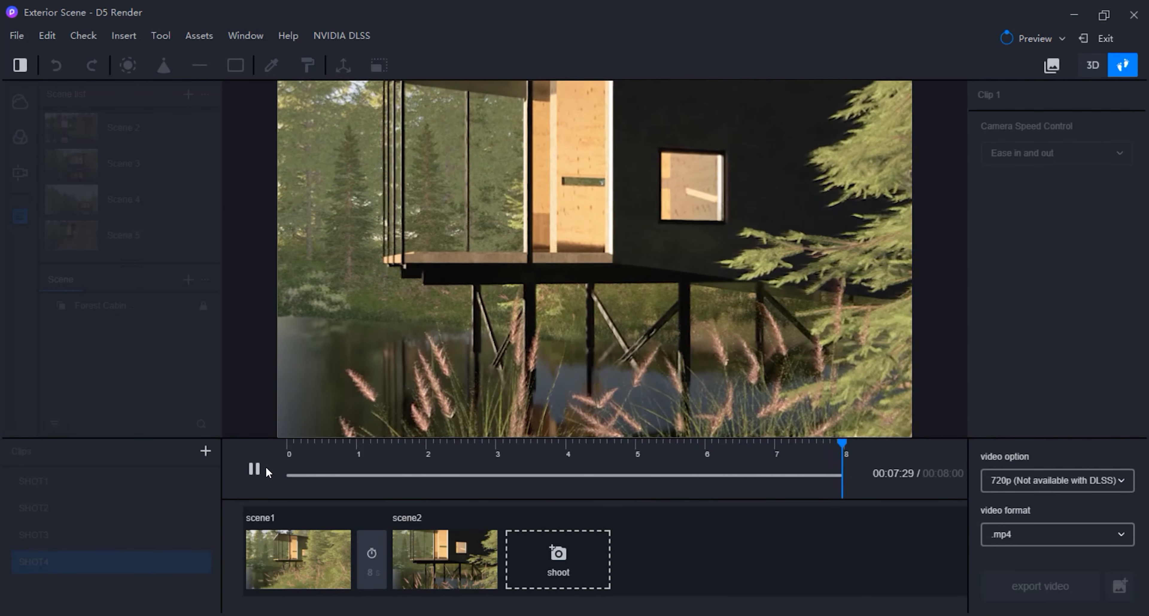
click(371, 573)
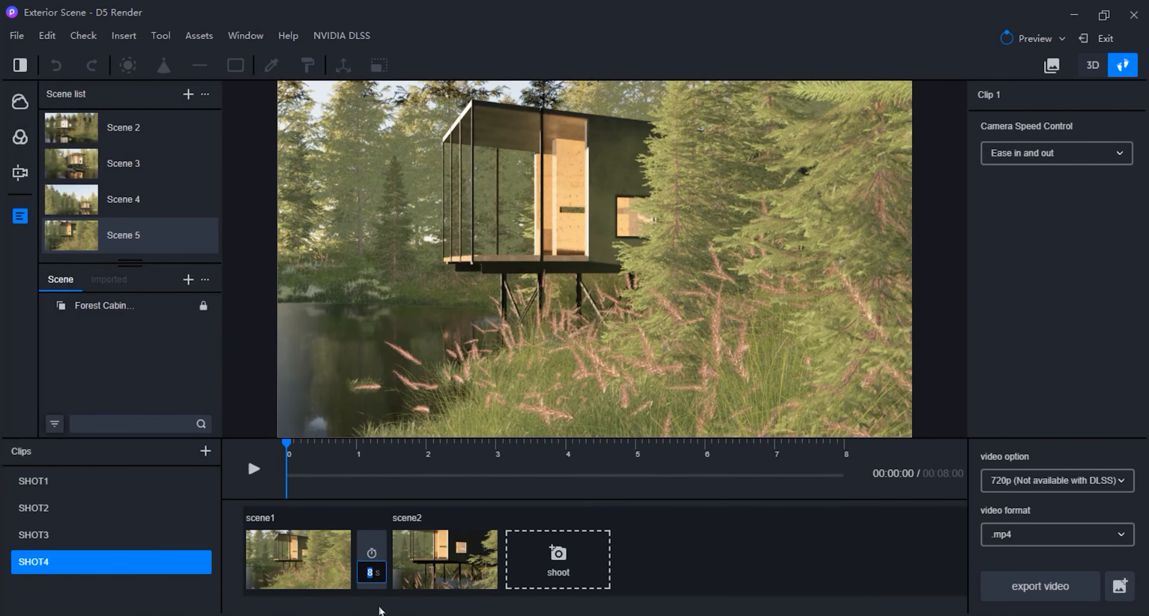
text(6)
key(Return)
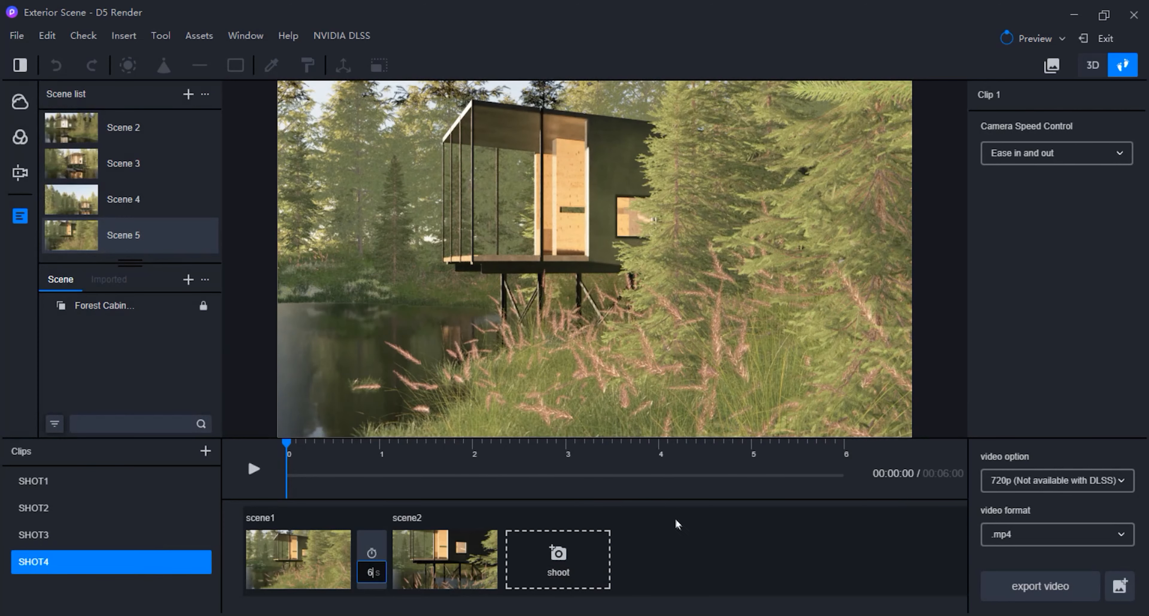
Select clip SHOT1 for export and set its video option to 2k, keeping the .mp4 format
click(101, 491)
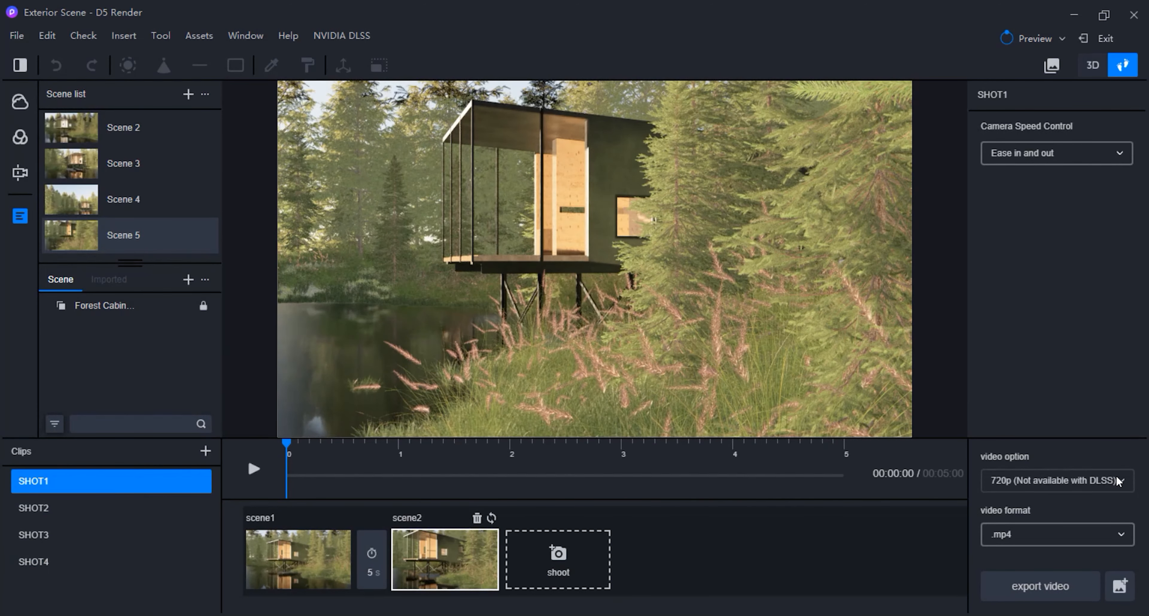
click(79, 567)
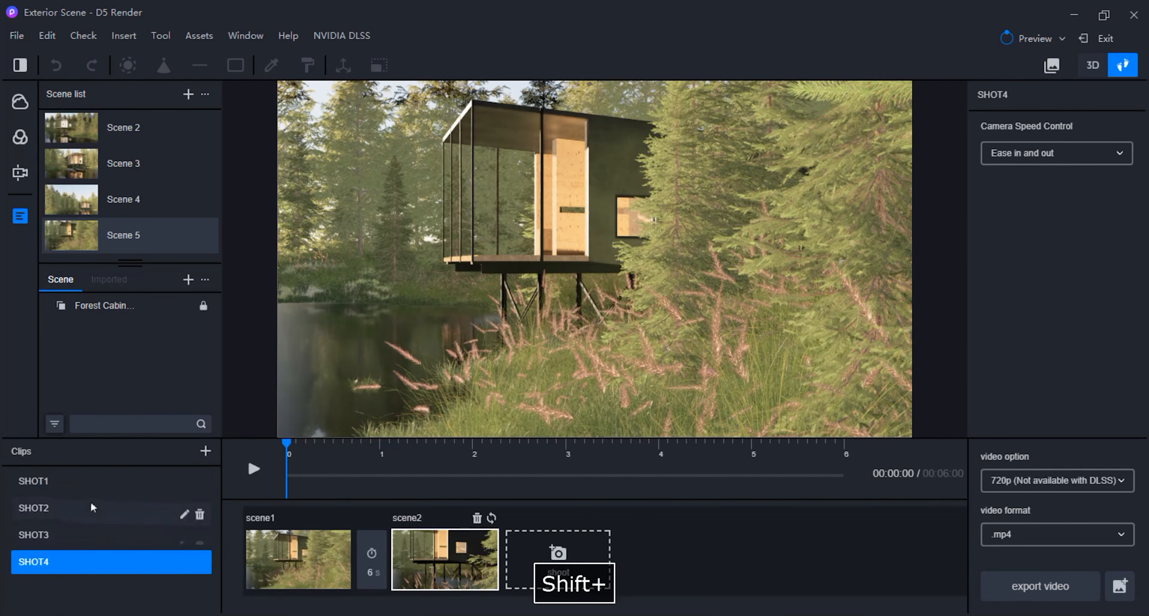
click(93, 481)
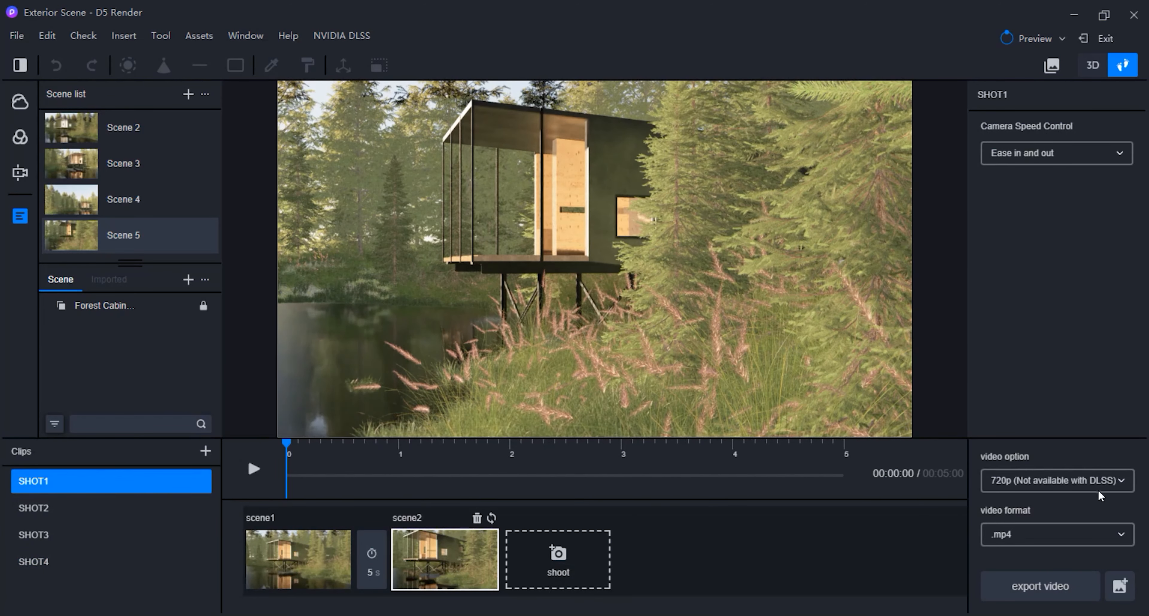
click(1119, 480)
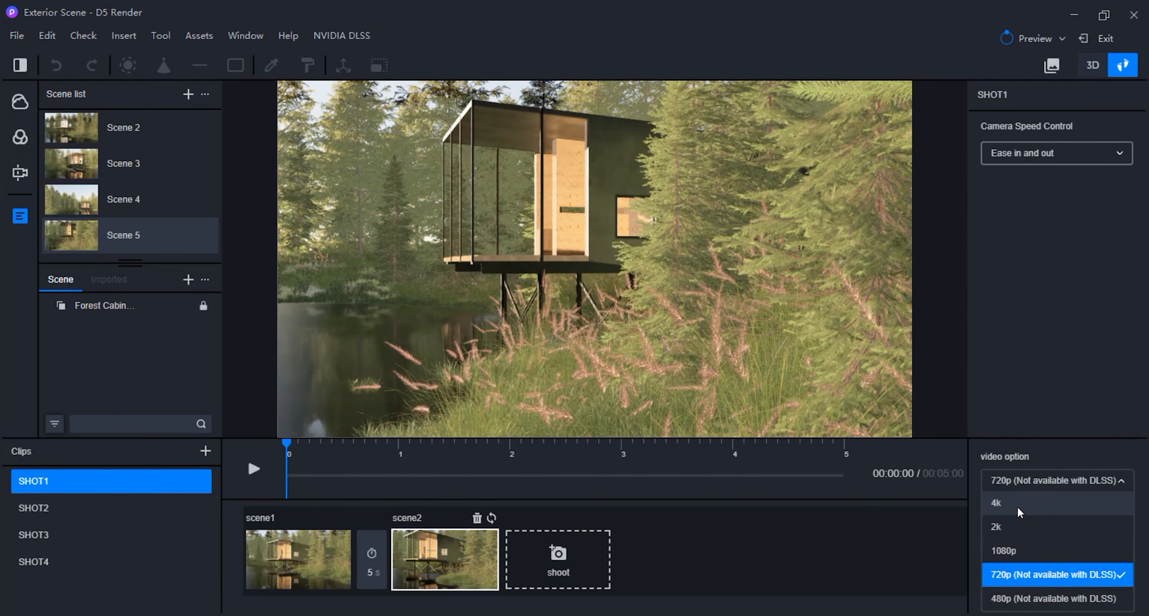
click(1012, 523)
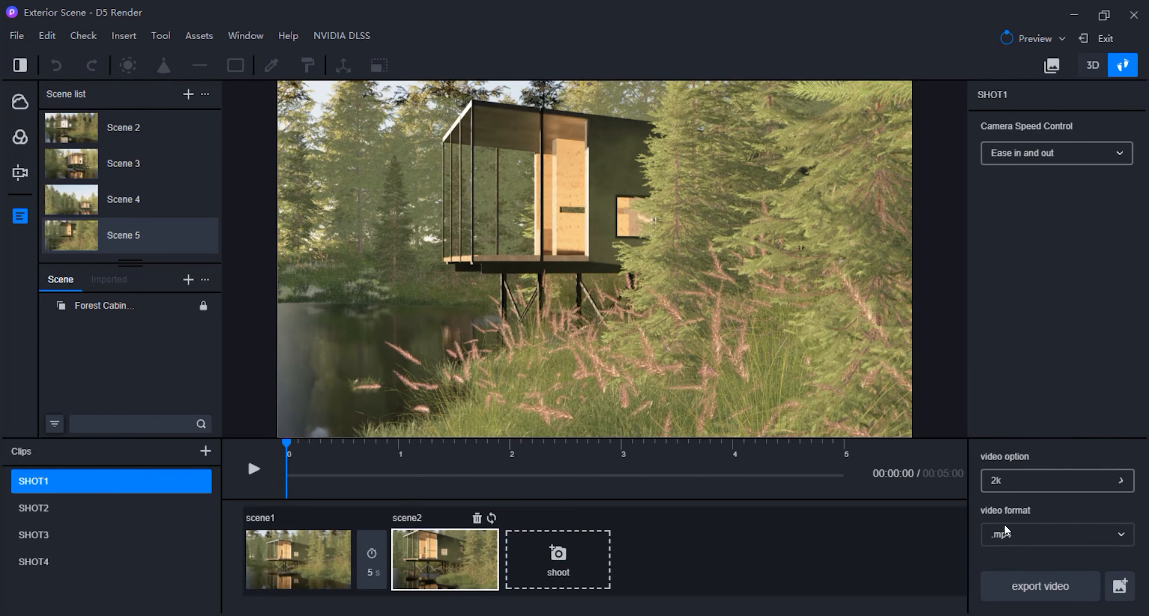
click(1074, 535)
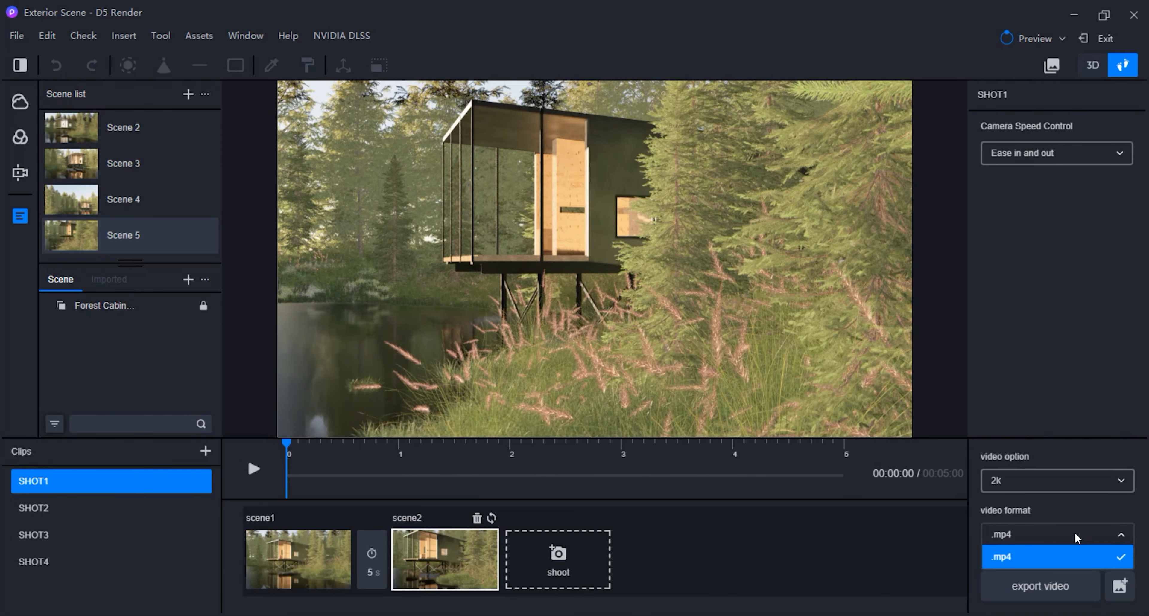
click(1075, 533)
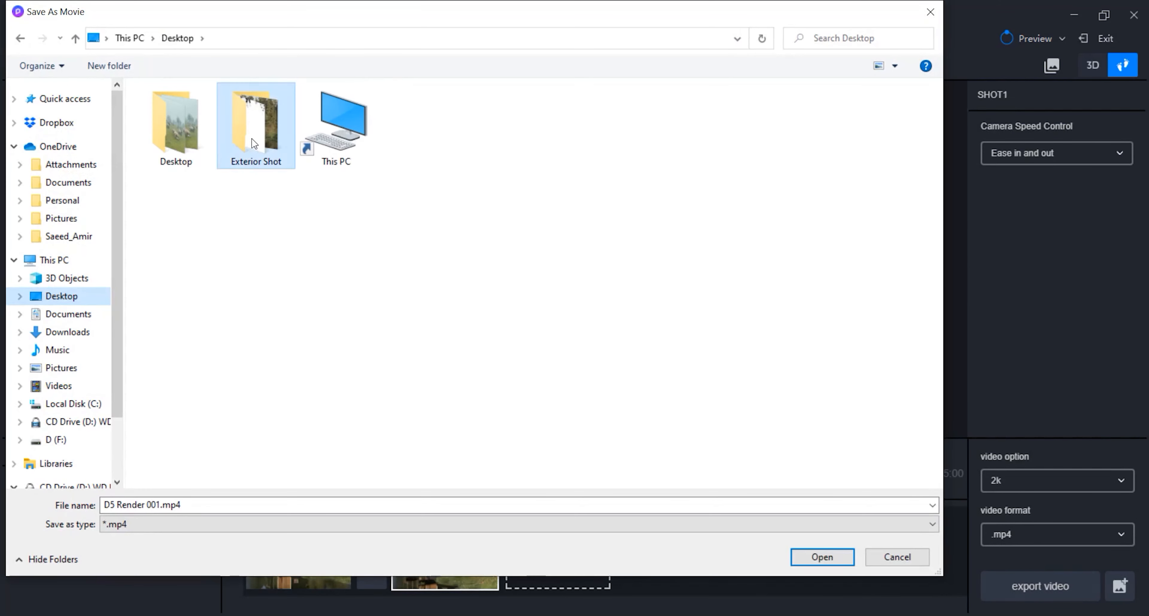
Create a folder named Animation 1 inside the desktop's Exterior Shot folder for the SHOT1 export
double_click(255, 142)
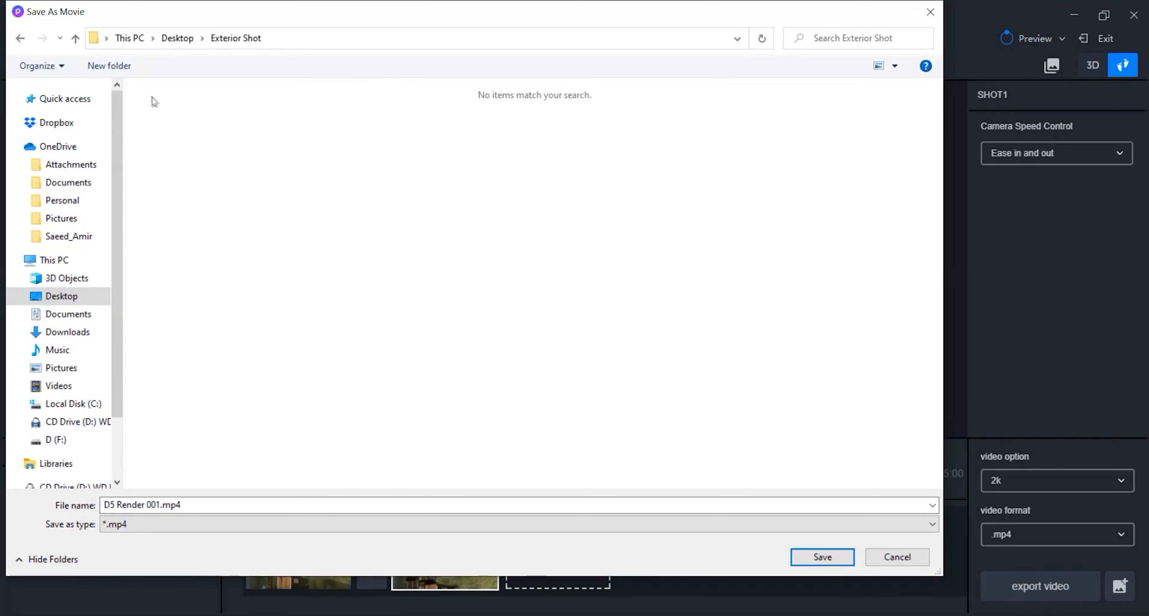
click(123, 67)
text(v)
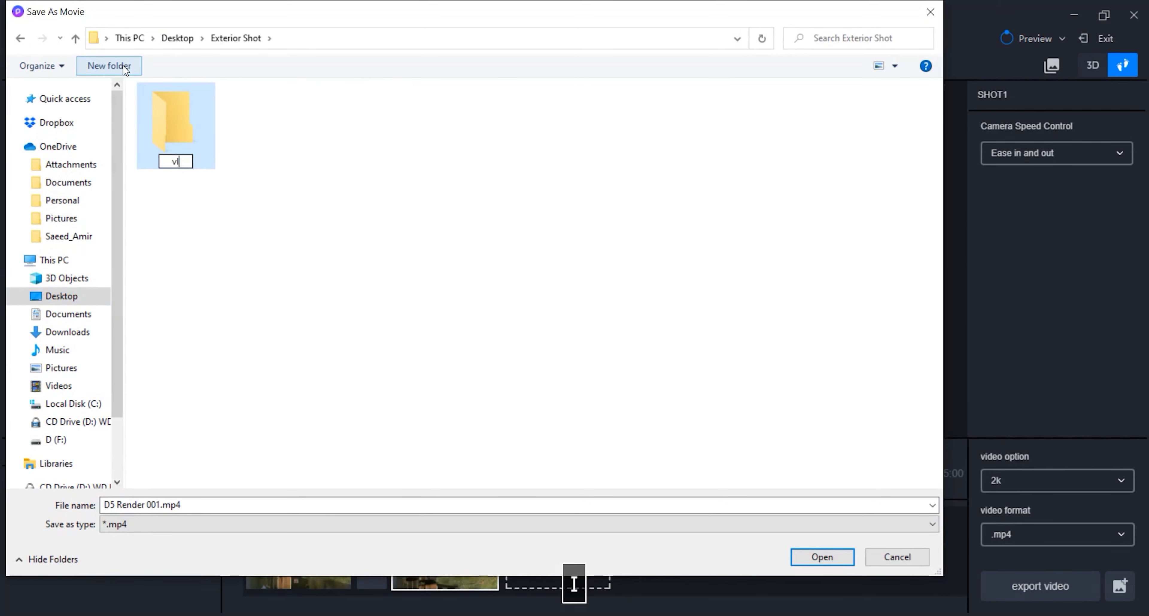
key(BackSpace)
text(a)
key(BackSpace)
key(Caps_Lock)
text(Animation 1)
key(Return)
Export SHOT1 into the Animation 1 folder as D5 Render 001.mp4 and dismiss the export dialog when it finishes
double_click(171, 101)
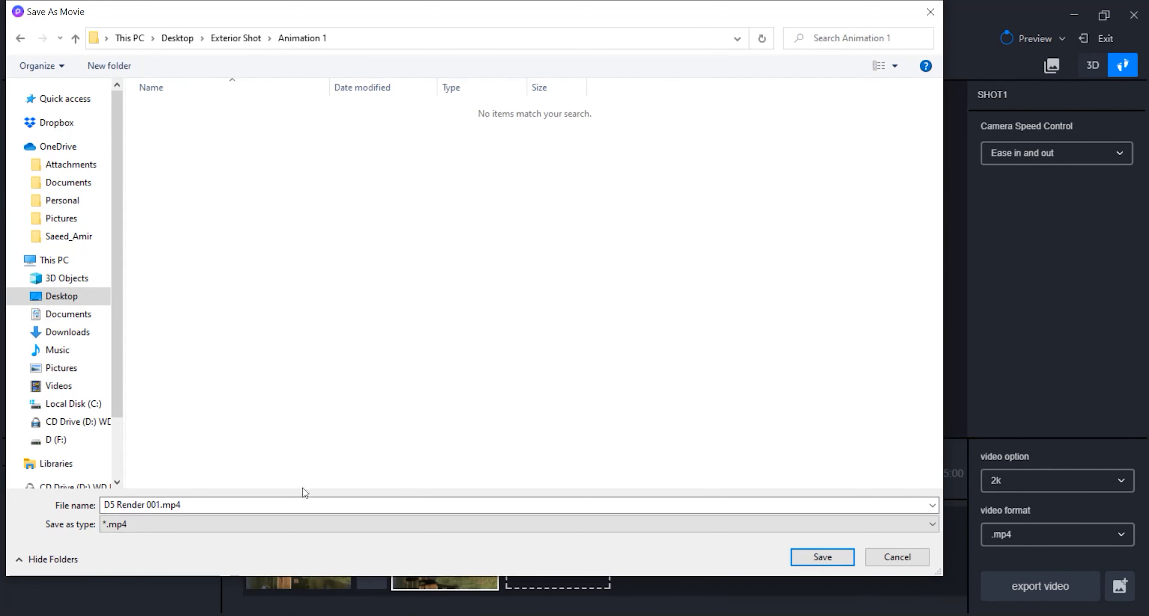
key(Return)
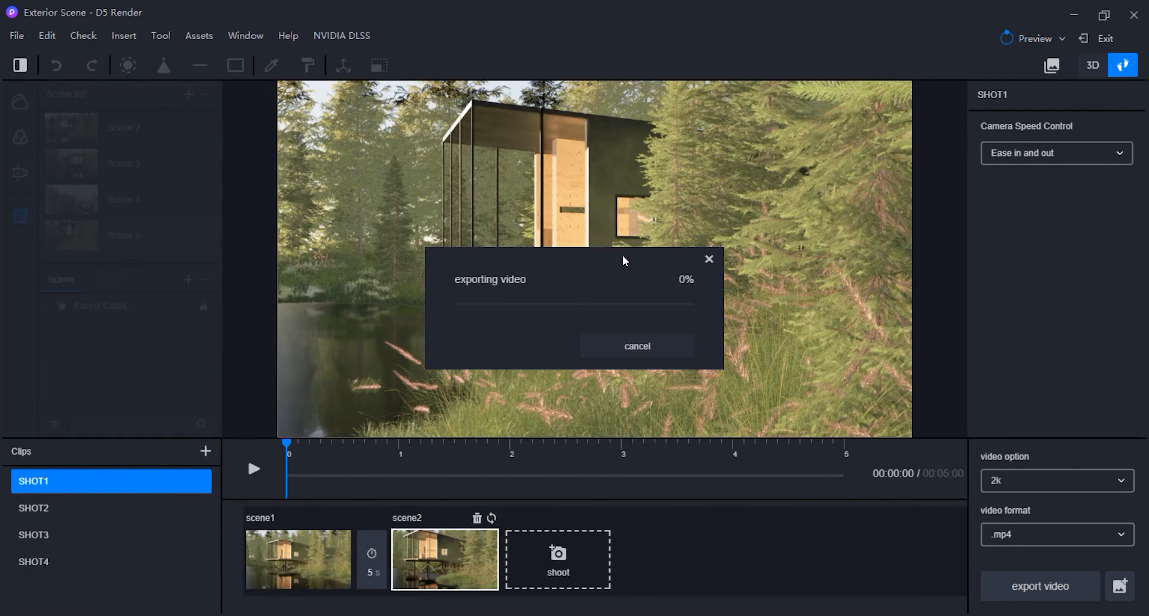
key(F8)
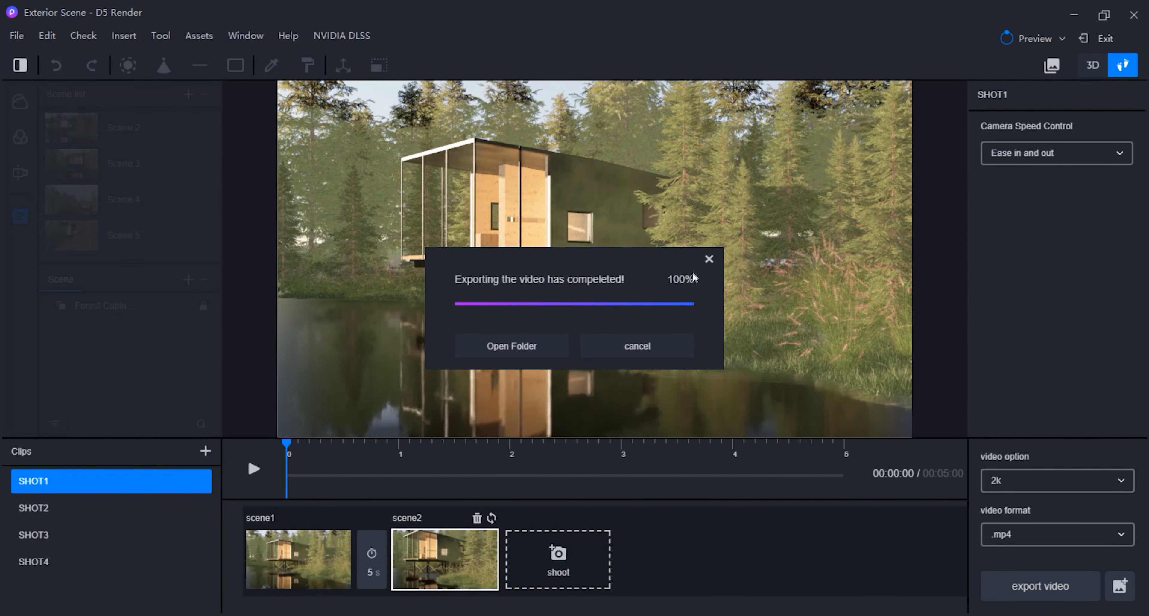
click(709, 259)
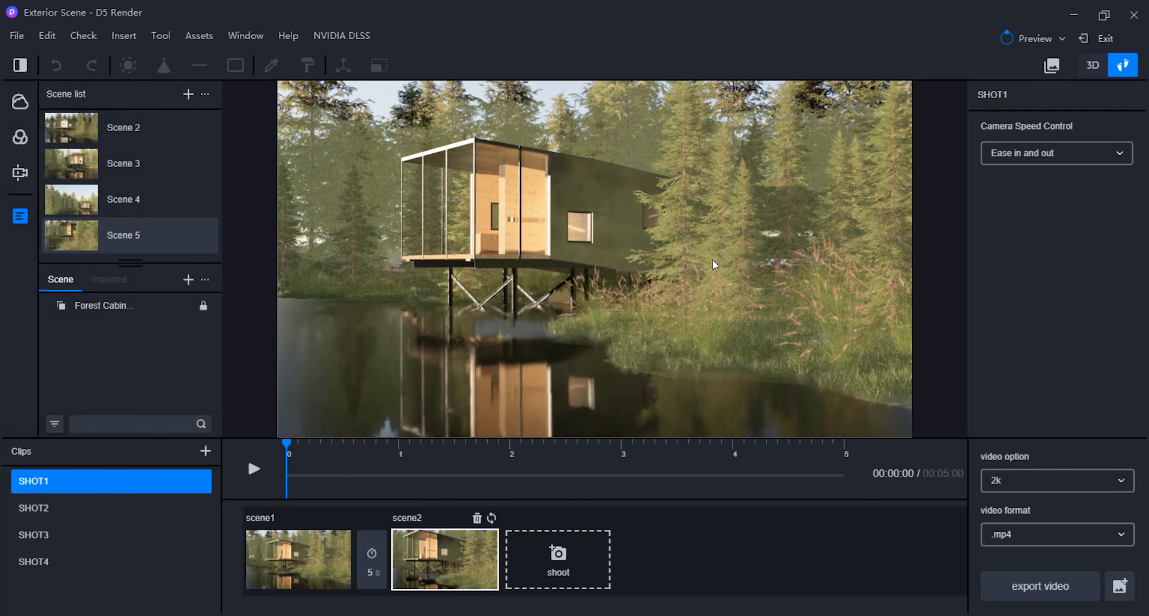
Go through clips SHOT2, SHOT3 and SHOT4 to check their 2k and .mp4 export settings
click(52, 513)
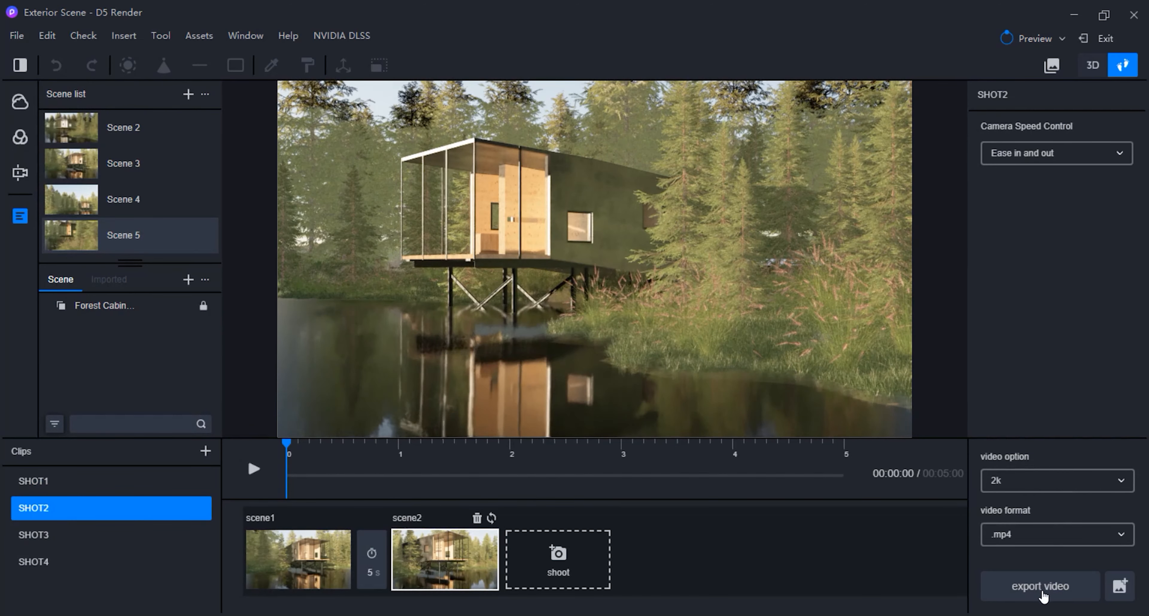
click(57, 537)
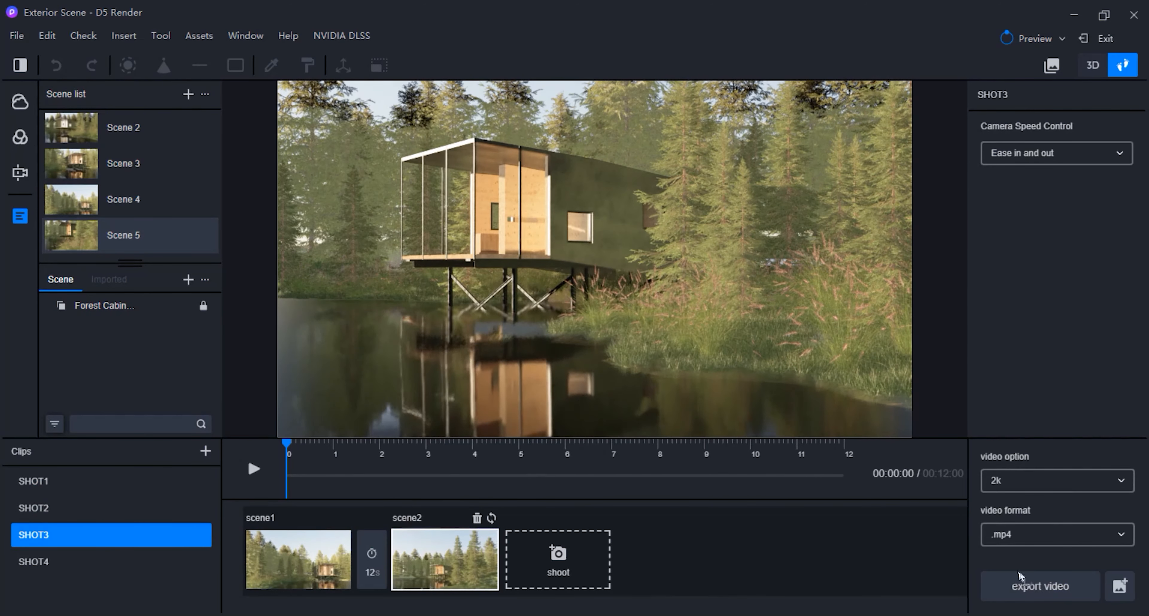
click(59, 564)
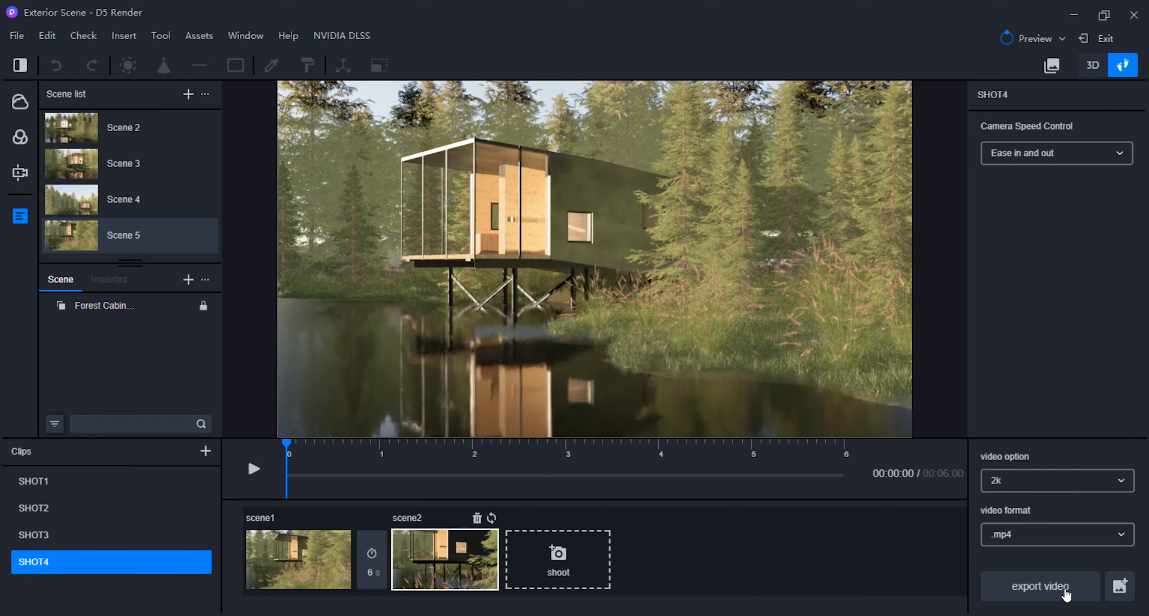